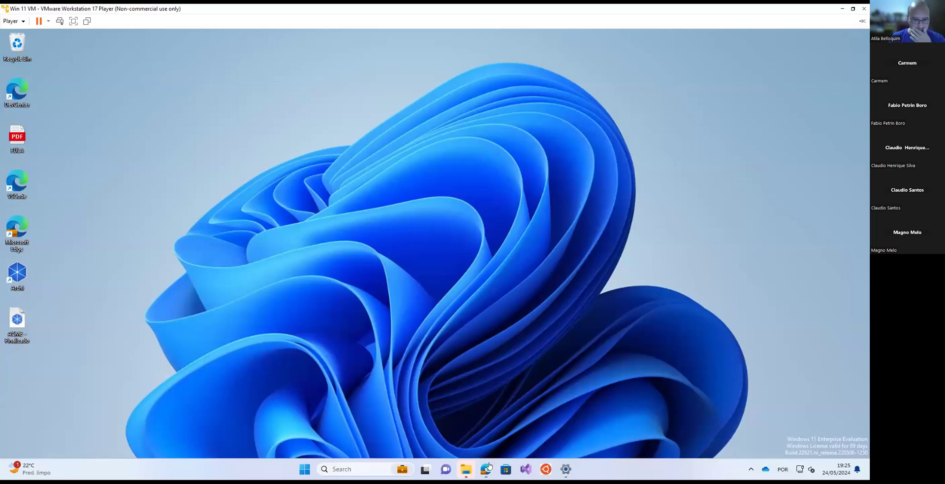
# Switch to the Archi website in Microsoft Edge, look over its home page and open the Archi download page.
pyautogui.moveTo(487, 471)
pyautogui.click(510, 423)
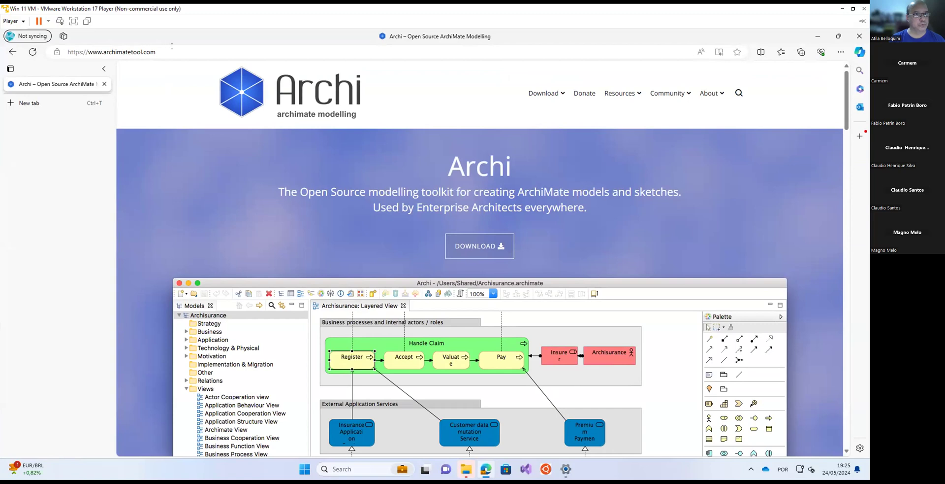
pyautogui.scroll(-10, 446, 312)
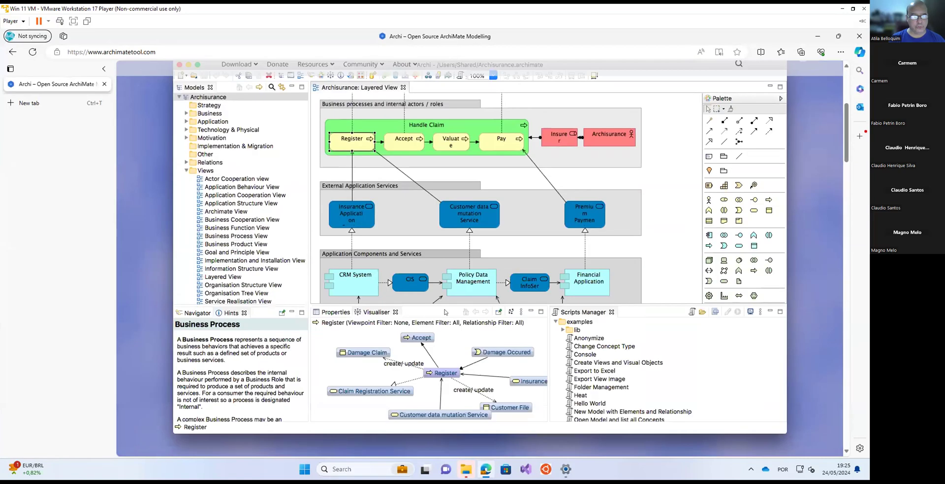
pyautogui.scroll(6, 446, 312)
pyautogui.scroll(5, 445, 311)
pyautogui.moveTo(544, 93)
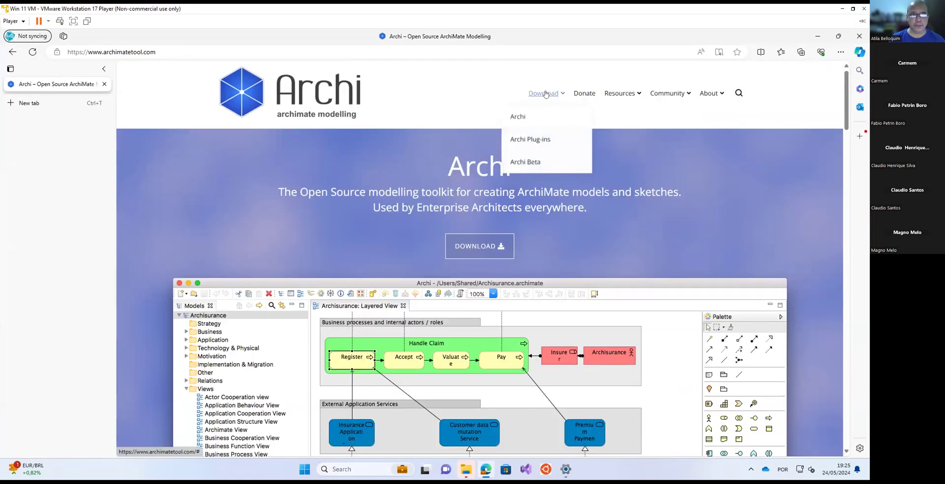
pyautogui.click(517, 117)
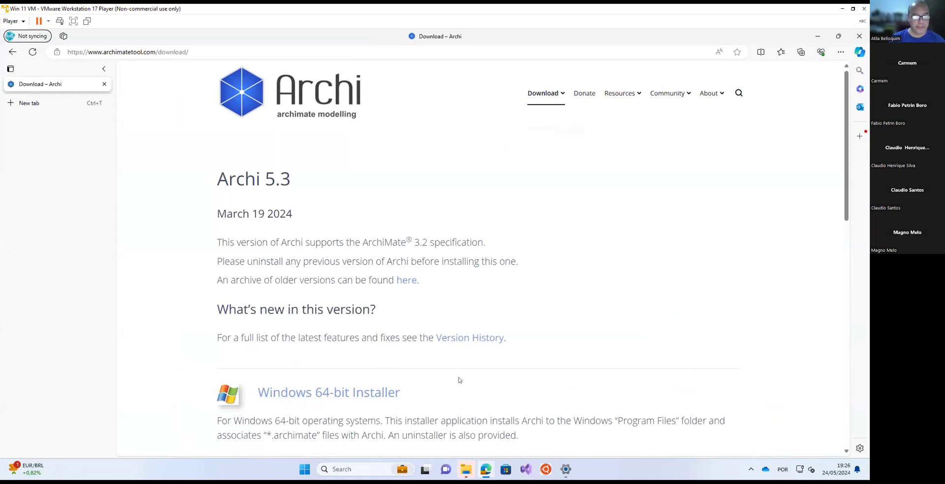
# Review the Archi 5.3 download options for Windows, macOS and Linux.
pyautogui.scroll(-2, 459, 379)
pyautogui.scroll(-5, 459, 378)
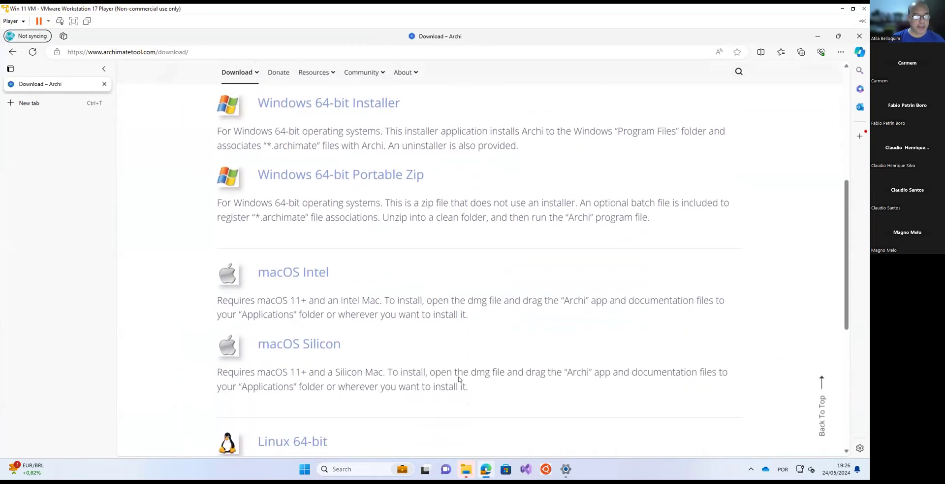
pyautogui.scroll(4, 433, 325)
pyautogui.scroll(-5, 428, 328)
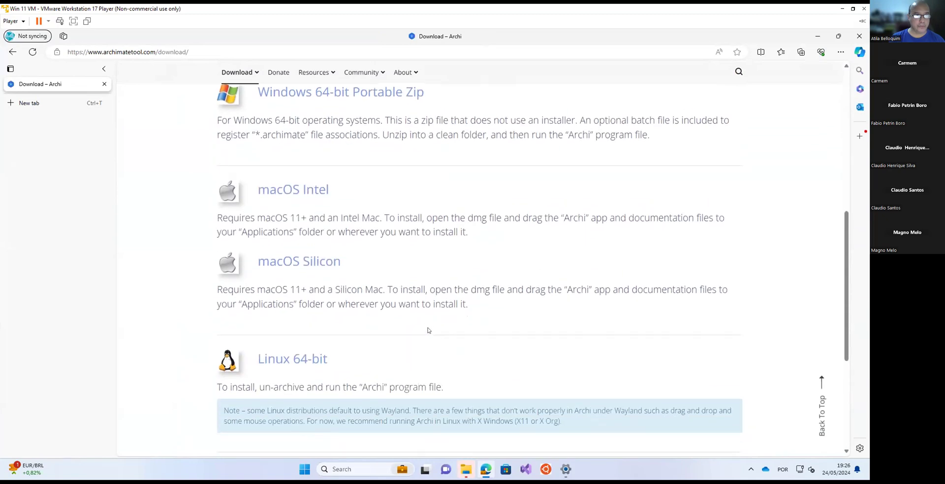
pyautogui.scroll(-1, 428, 329)
pyautogui.scroll(10, 428, 330)
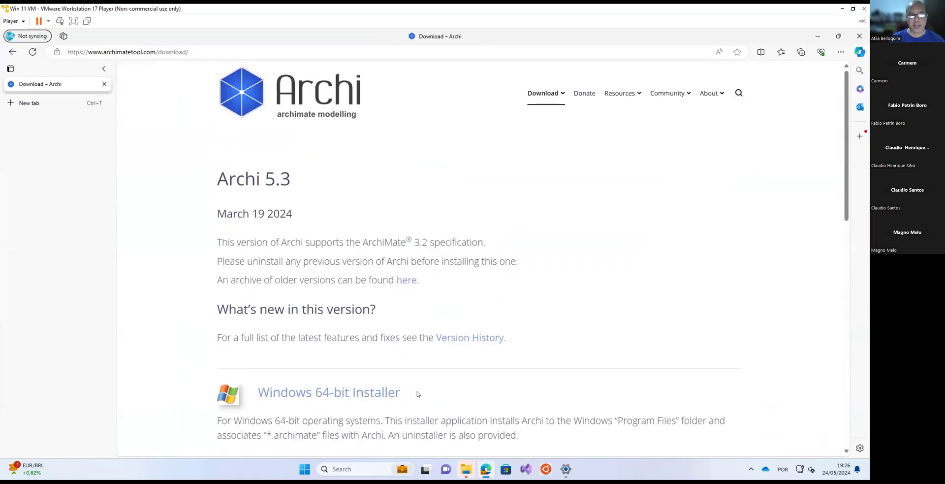
pyautogui.scroll(-3, 416, 393)
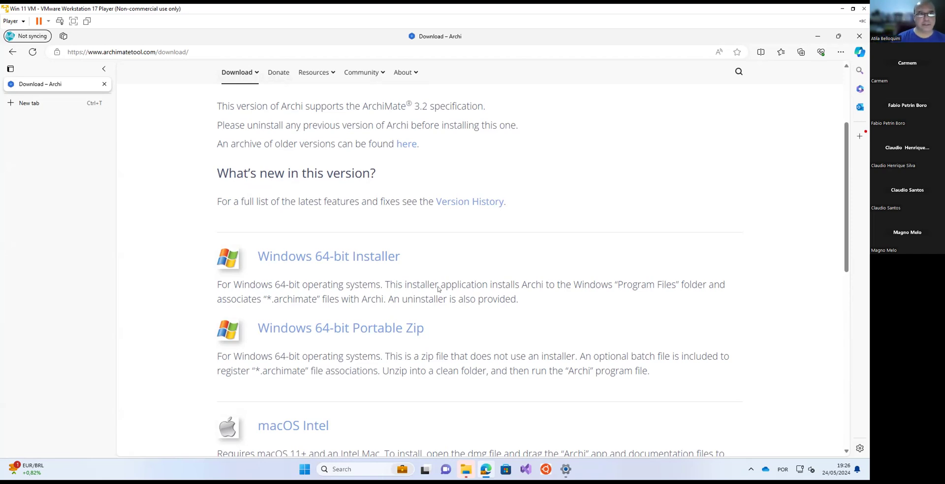
pyautogui.scroll(3, 441, 287)
# Open the Archi Plug-ins page and go to the coArchi – Model Collaboration for Archi section.
pyautogui.moveTo(542, 96)
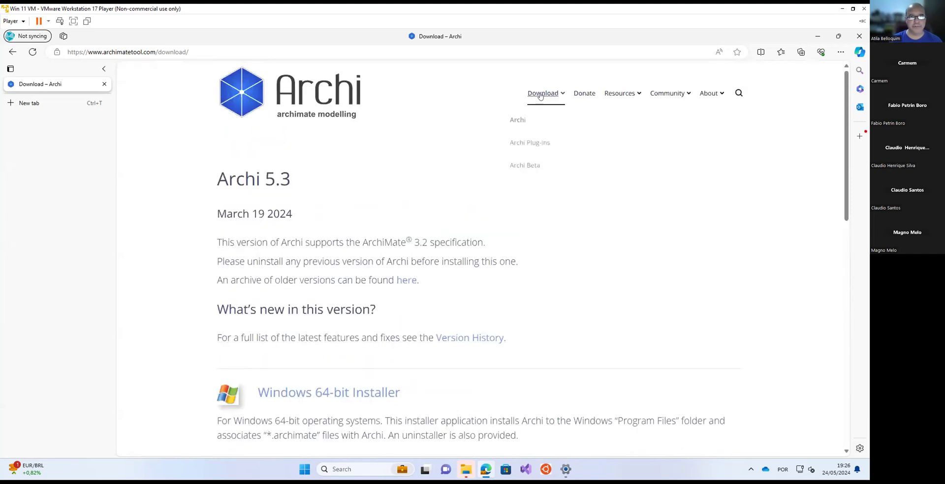
pyautogui.click(526, 140)
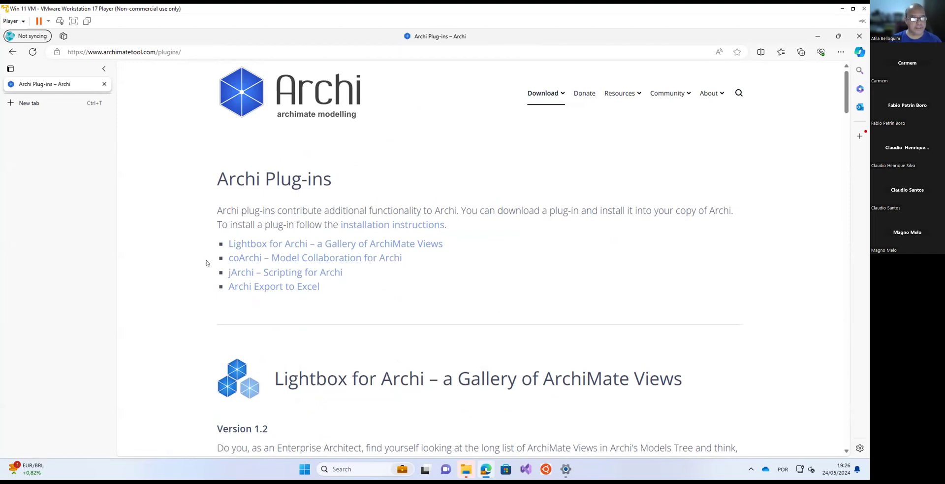
pyautogui.click(304, 260)
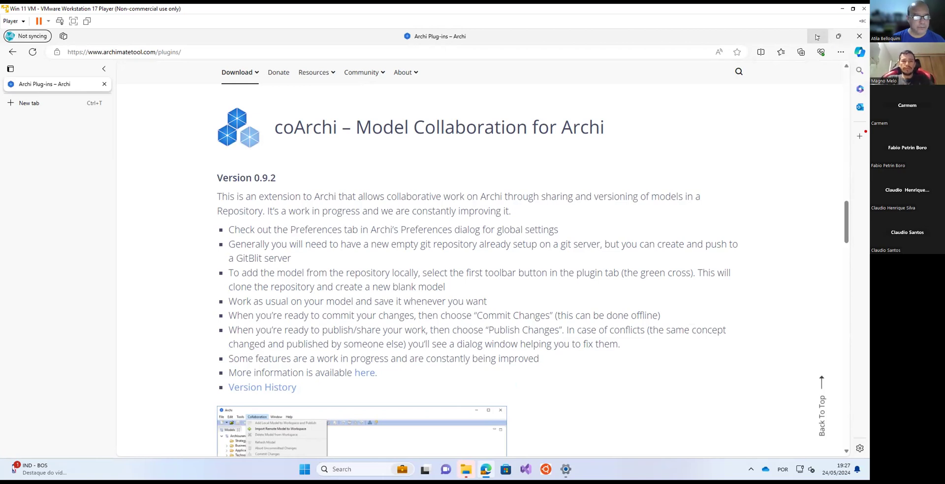
# Minimize the browser and launch Archi from the desktop.
pyautogui.click(830, 38)
pyautogui.click(780, 82)
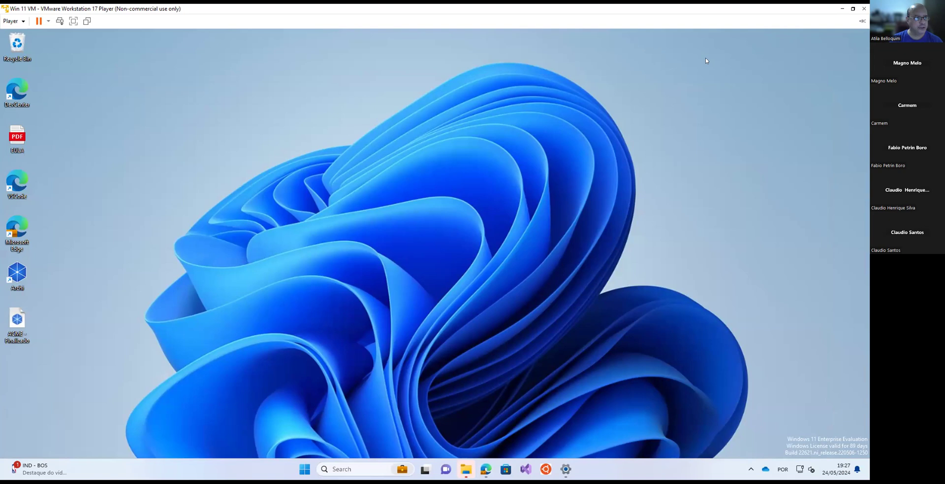
pyautogui.doubleClick(18, 274)
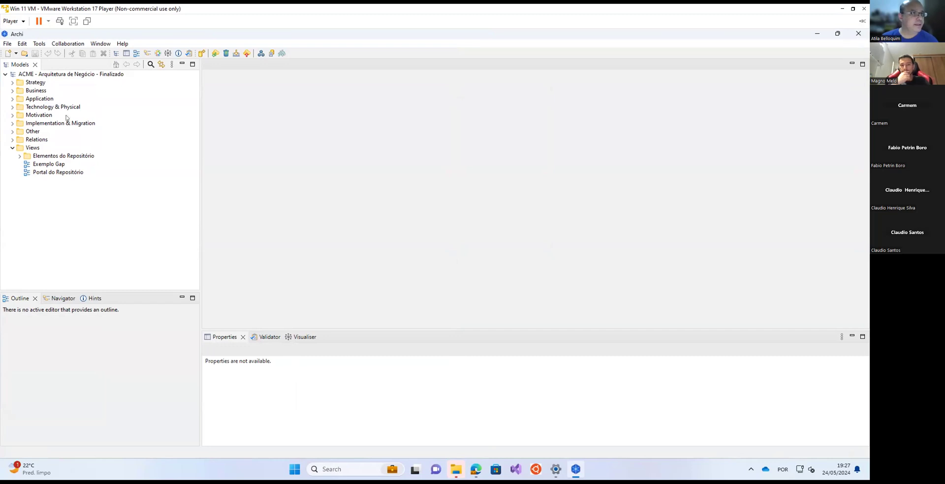
# Close the open model ACME - Arquitetura de Negócio - Finalizado.
pyautogui.click(8, 44)
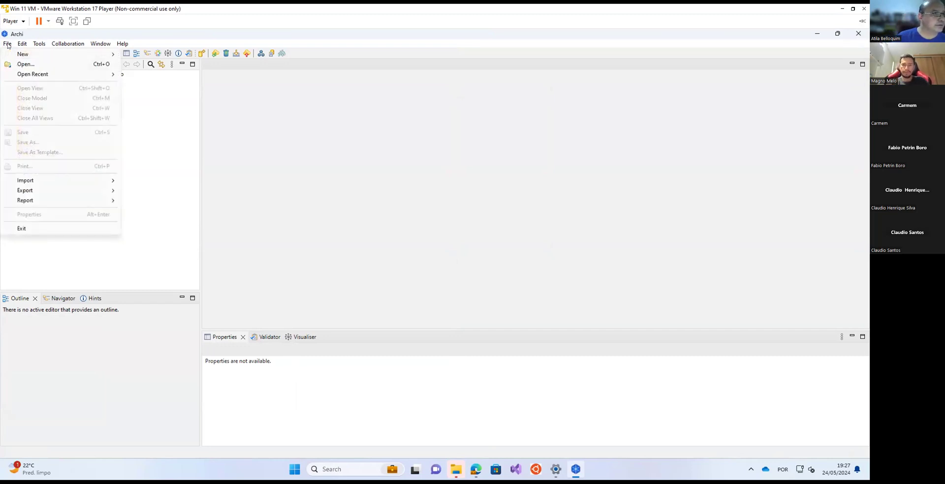
pyautogui.click(162, 109)
pyautogui.rightClick(39, 76)
pyautogui.click(53, 79)
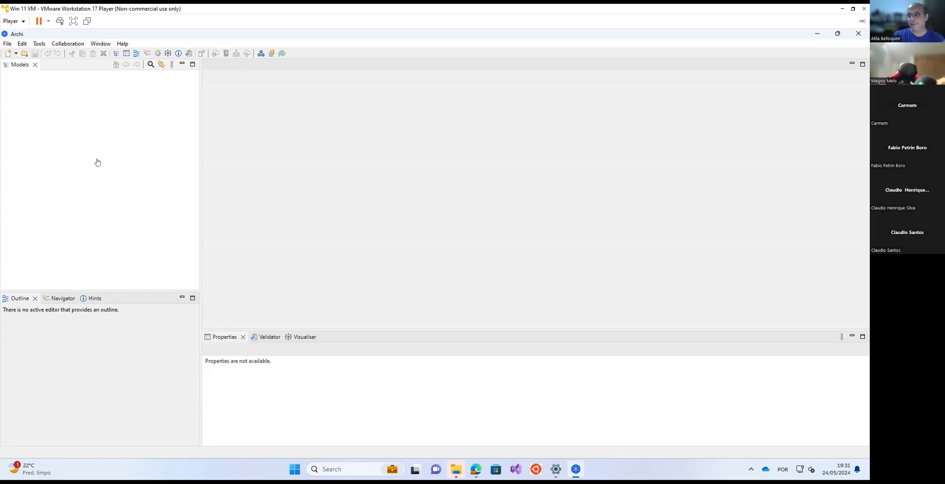
# Create a new empty model and name it Exemplo Webinar.
pyautogui.click(15, 54)
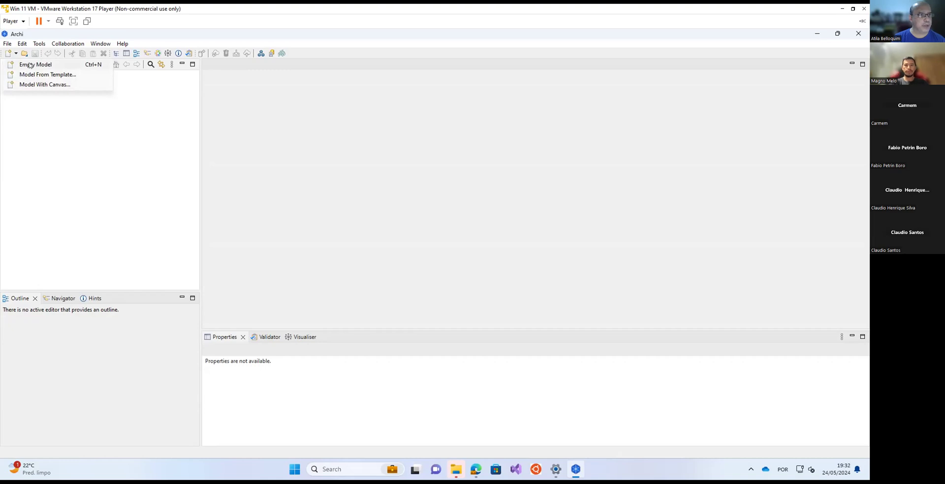
pyautogui.click(29, 64)
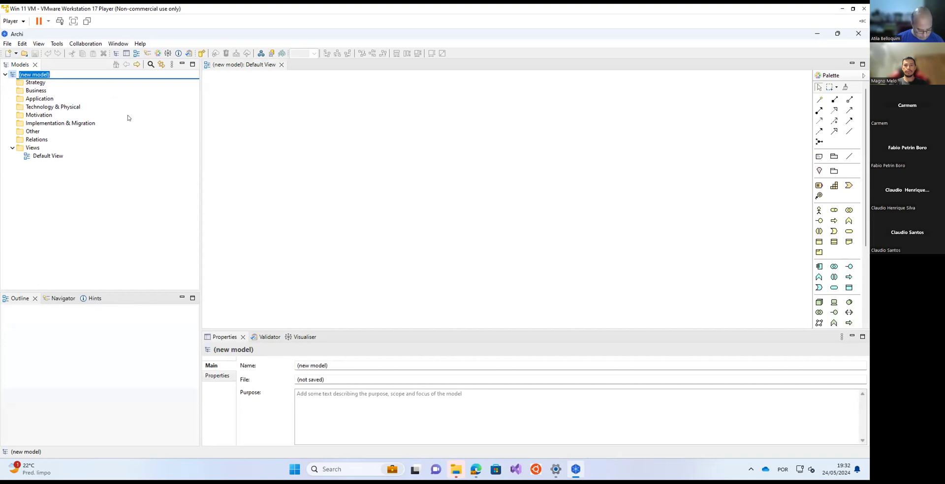
pyautogui.write('Exempl')
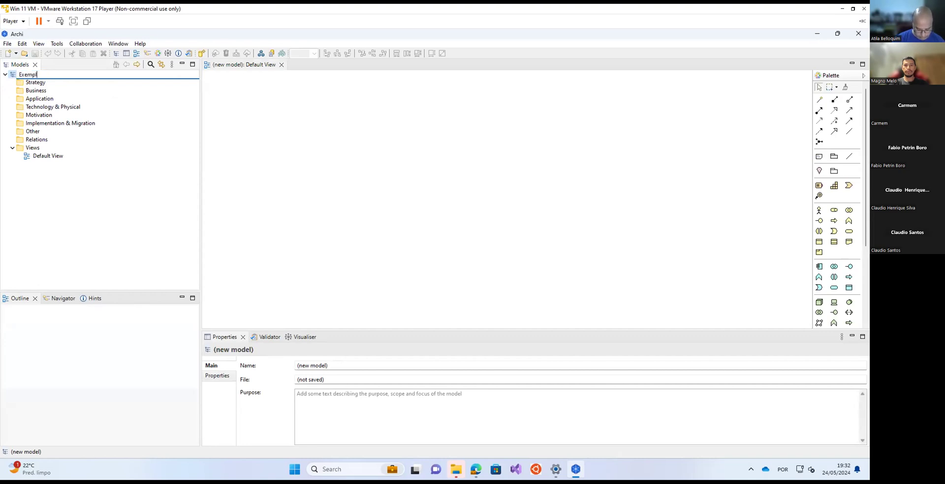
pyautogui.write('o Webinar')
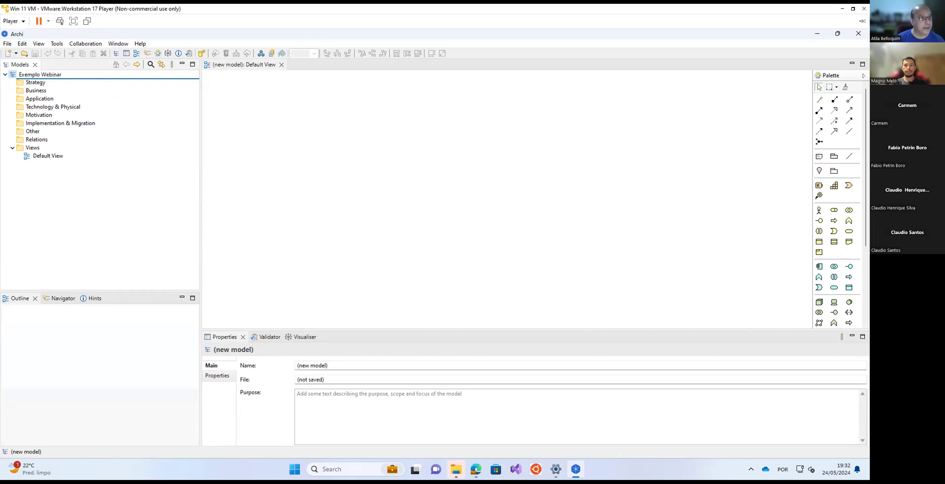
pyautogui.press('Return')
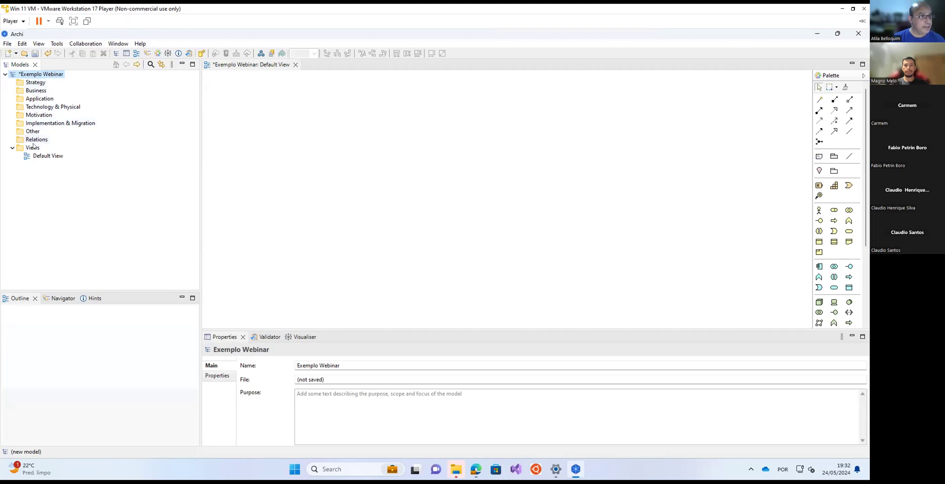
# Go through the model's folders from Strategy to Views, ending on the Default View, and check their properties.
pyautogui.click(35, 83)
pyautogui.click(34, 91)
pyautogui.click(39, 106)
pyautogui.click(34, 98)
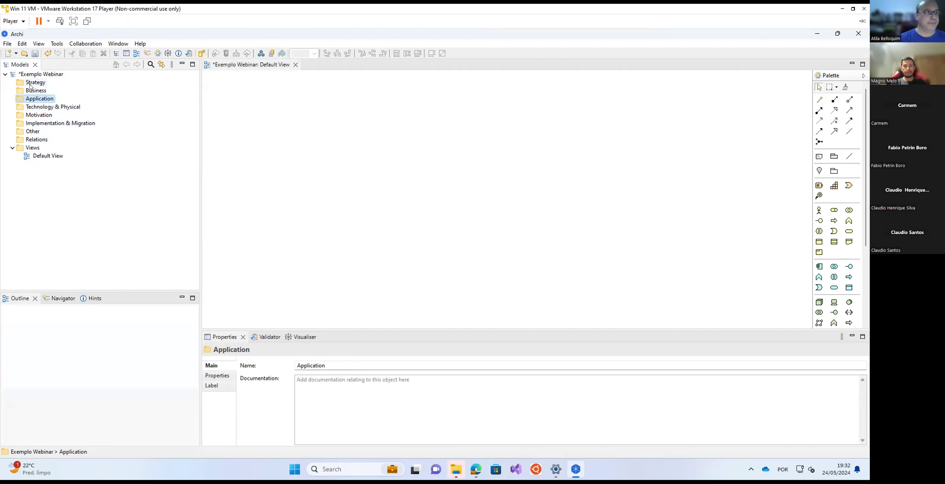
pyautogui.click(39, 83)
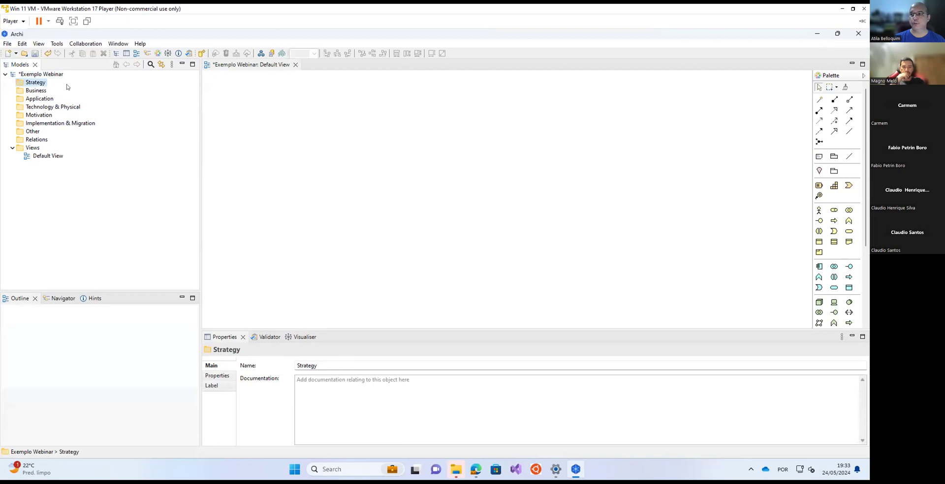
pyautogui.click(38, 90)
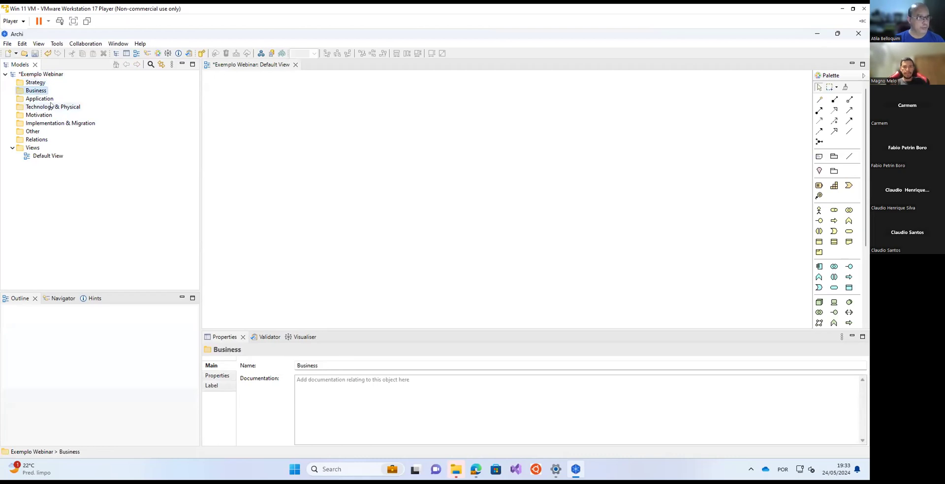
pyautogui.click(45, 99)
pyautogui.click(51, 107)
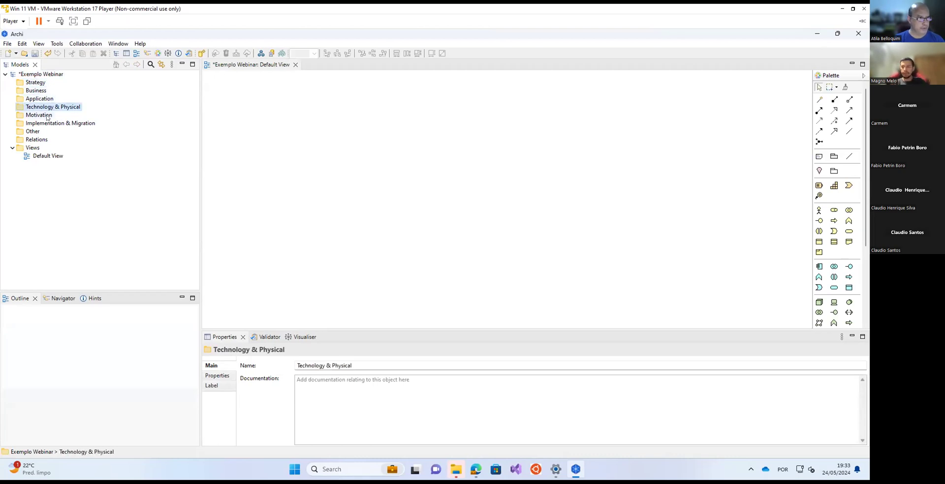
pyautogui.click(49, 116)
pyautogui.click(51, 123)
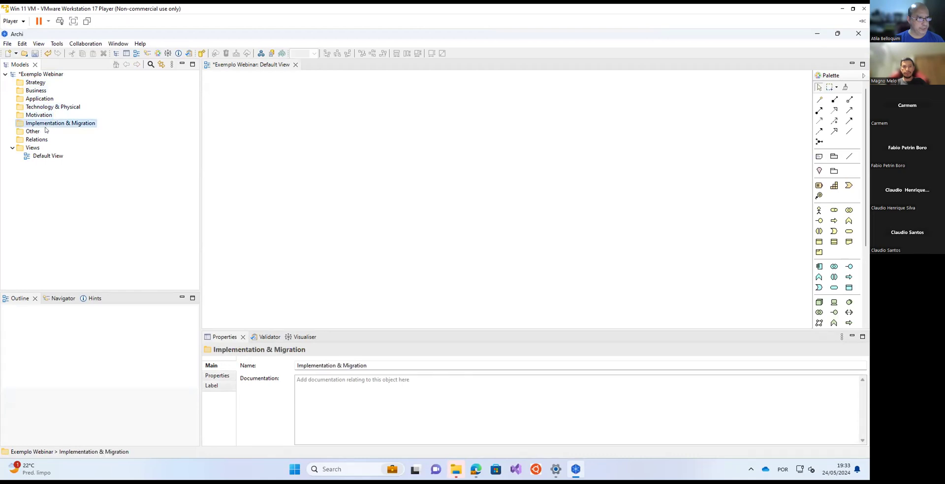
pyautogui.click(38, 132)
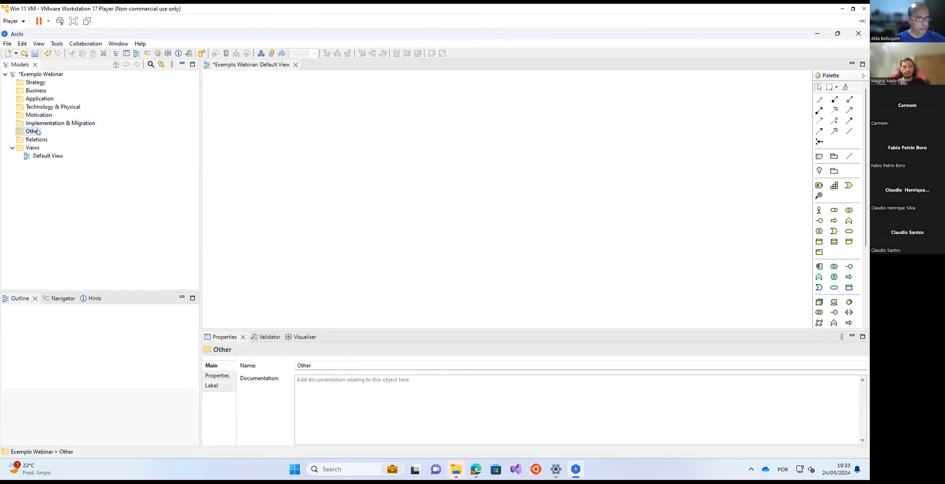
pyautogui.click(36, 140)
pyautogui.click(34, 148)
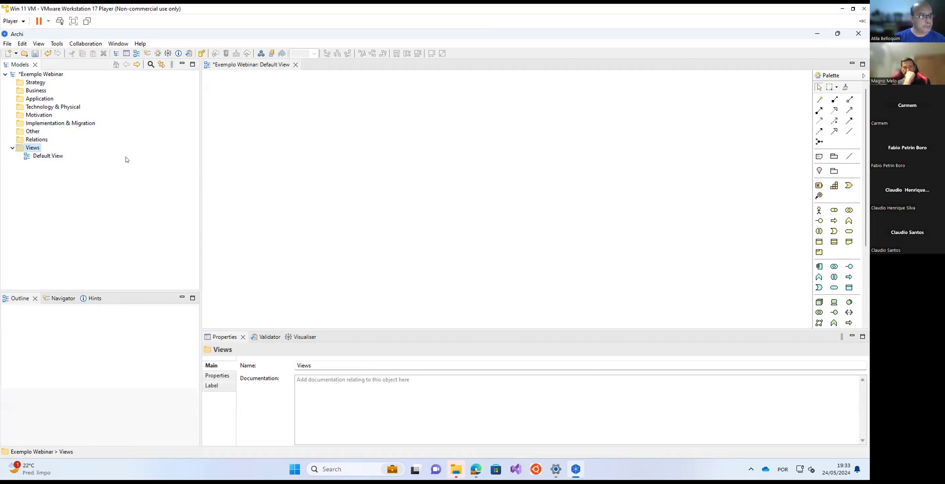
pyautogui.click(34, 155)
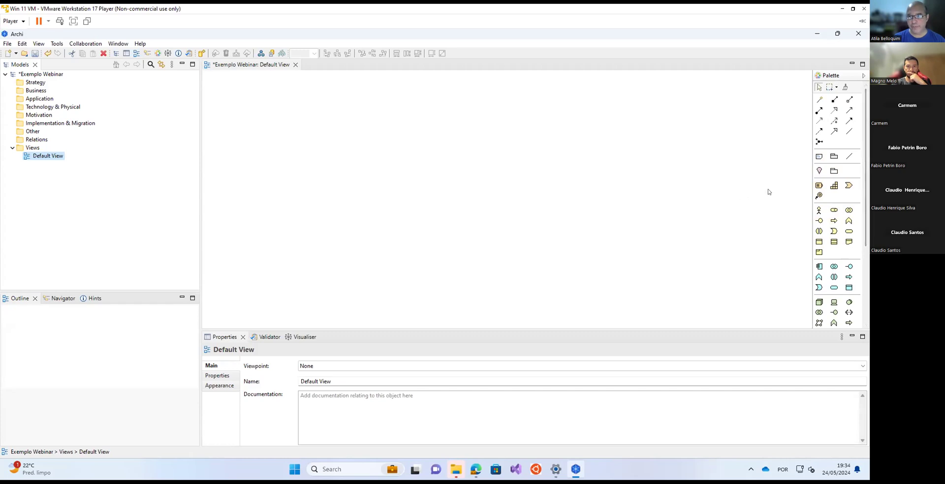
# Show the element hints and view the descriptions of business elements such as Business Actor in the palette.
pyautogui.scroll(-3, 837, 212)
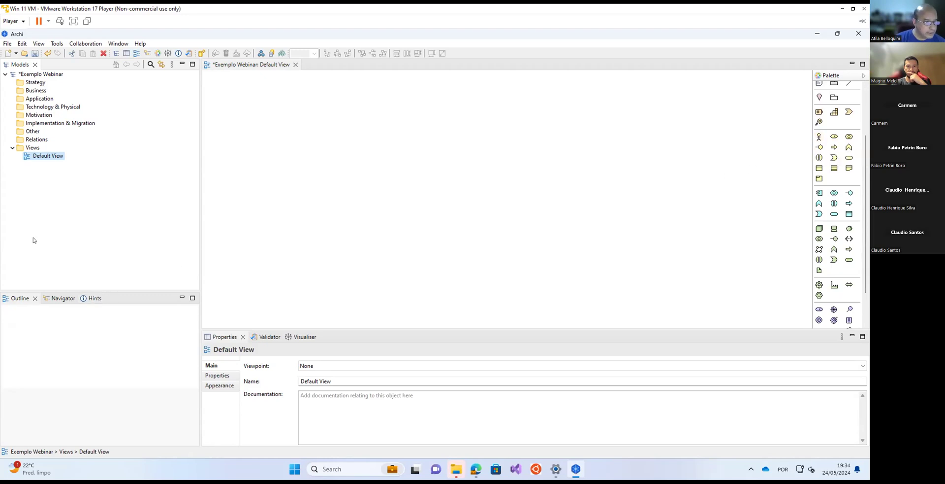
pyautogui.click(91, 299)
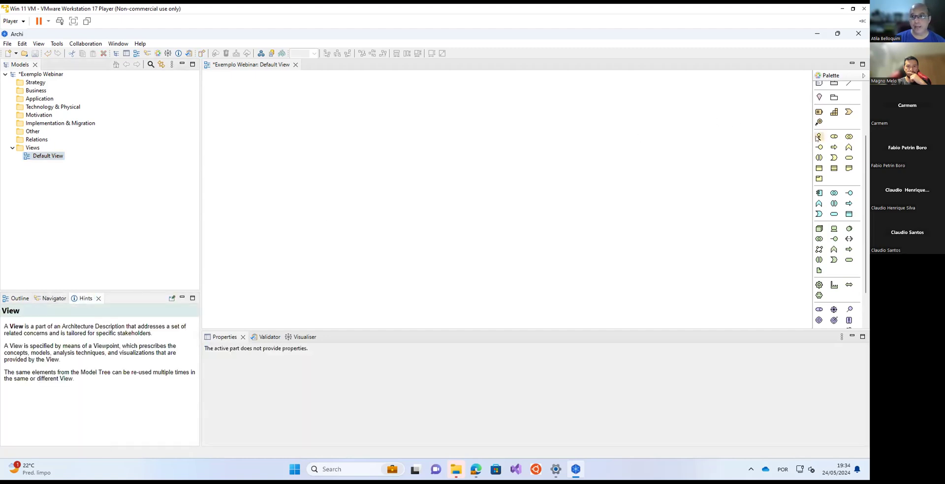
pyautogui.moveTo(818, 138)
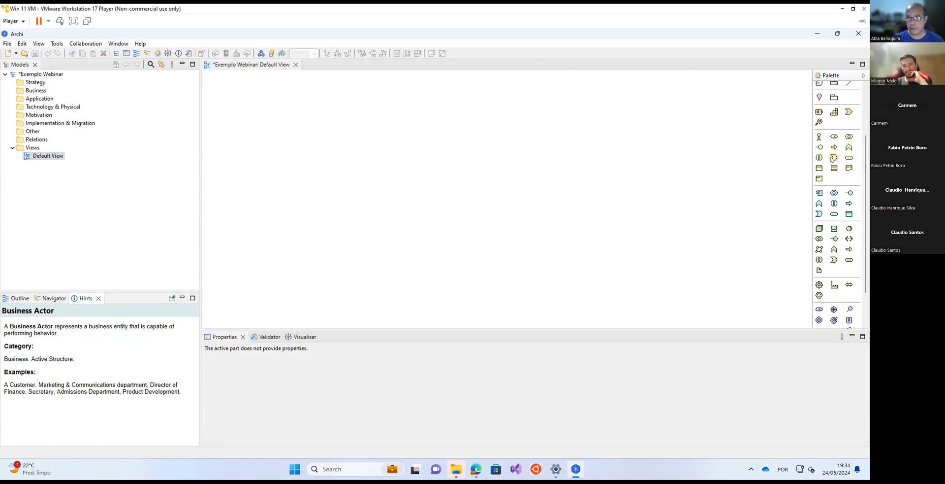
pyautogui.moveTo(832, 159)
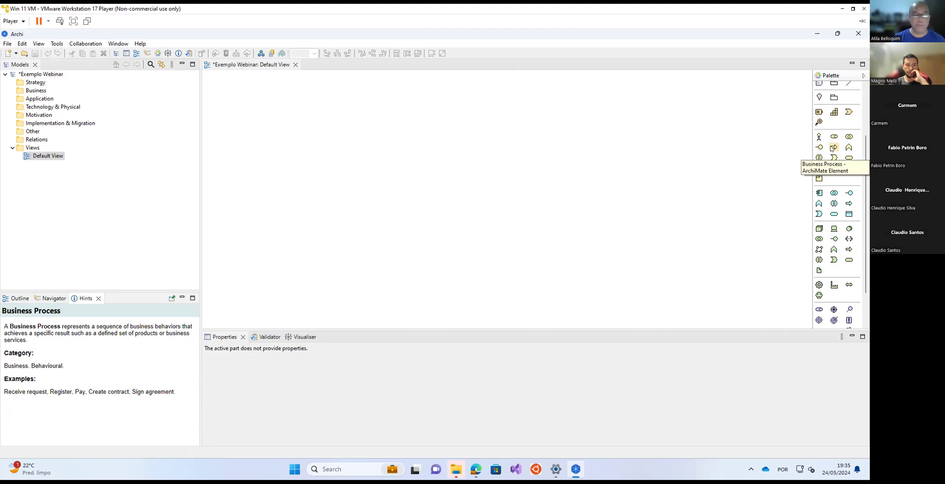
# Add a Business Process element to the upper middle of the empty view and name it Atender o Cliente.
pyautogui.click(833, 149)
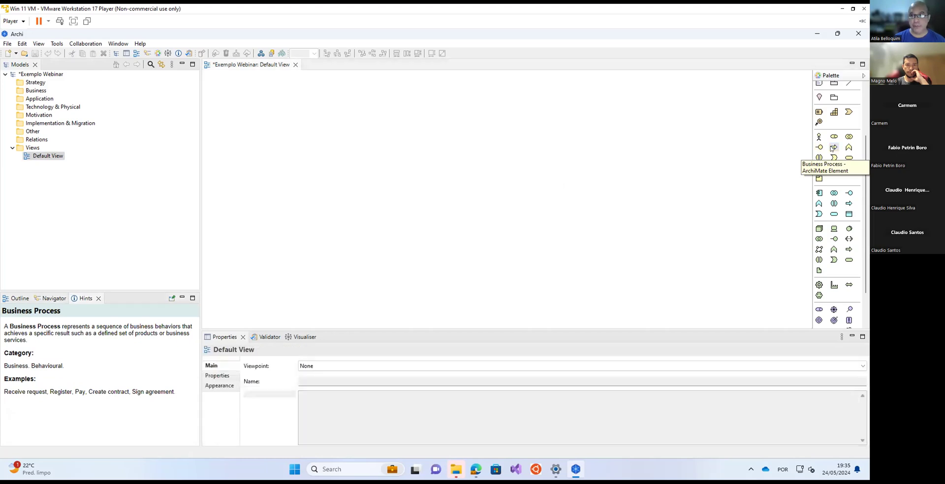
pyautogui.click(474, 149)
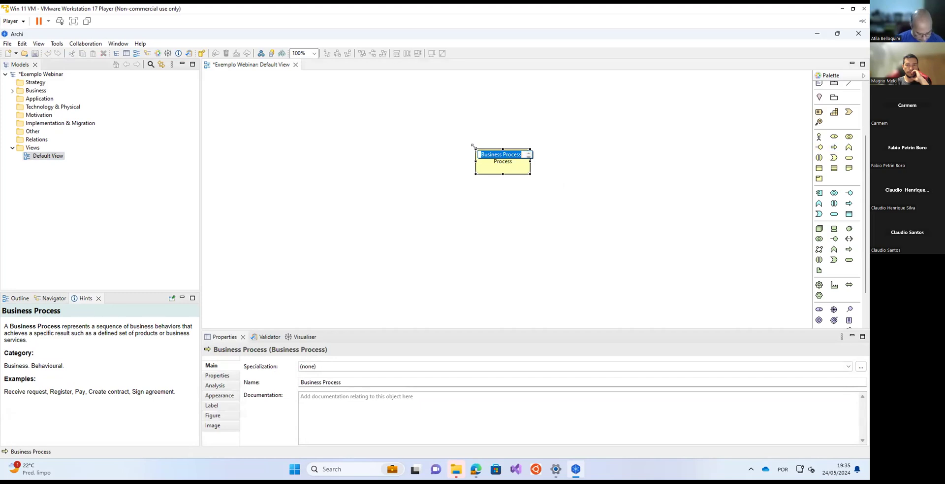
pyautogui.write('Atend')
pyautogui.write('imento')
pyautogui.press('BackSpace')
pyautogui.press('BackSpace')
pyautogui.press('BackSpace')
pyautogui.press('BackSpace')
pyautogui.press('BackSpace')
pyautogui.press('BackSpace')
pyautogui.press('BackSpace')
pyautogui.write('der')
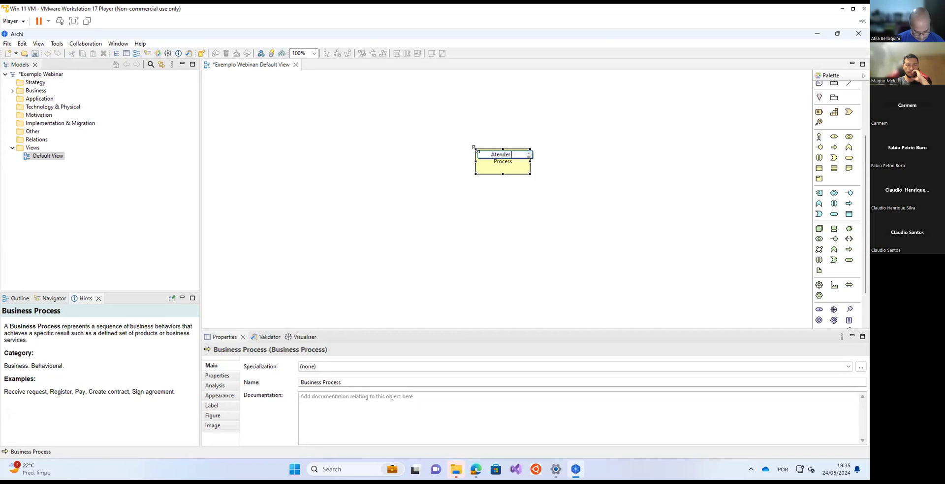
pyautogui.write(' o Cliente')
pyautogui.press('Return')
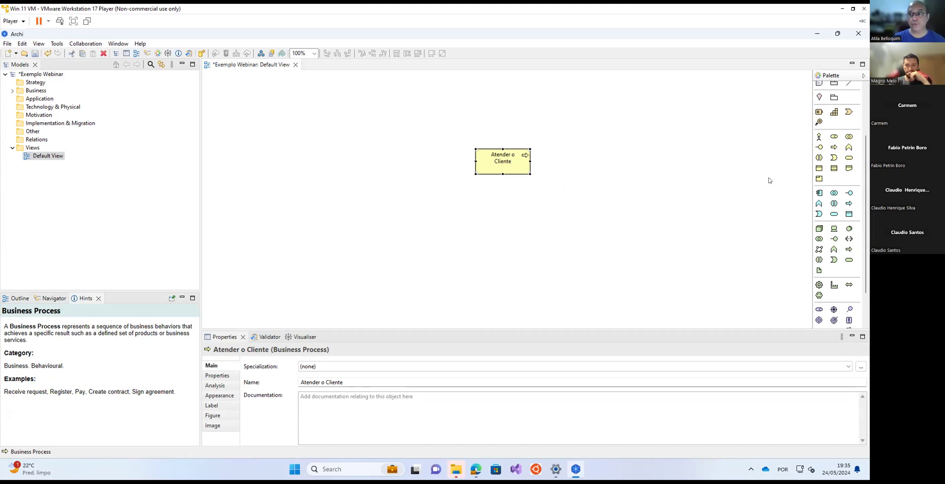
# Add an Application Component named CRM and align it directly below the Atender o Cliente process.
pyautogui.click(820, 193)
pyautogui.click(480, 202)
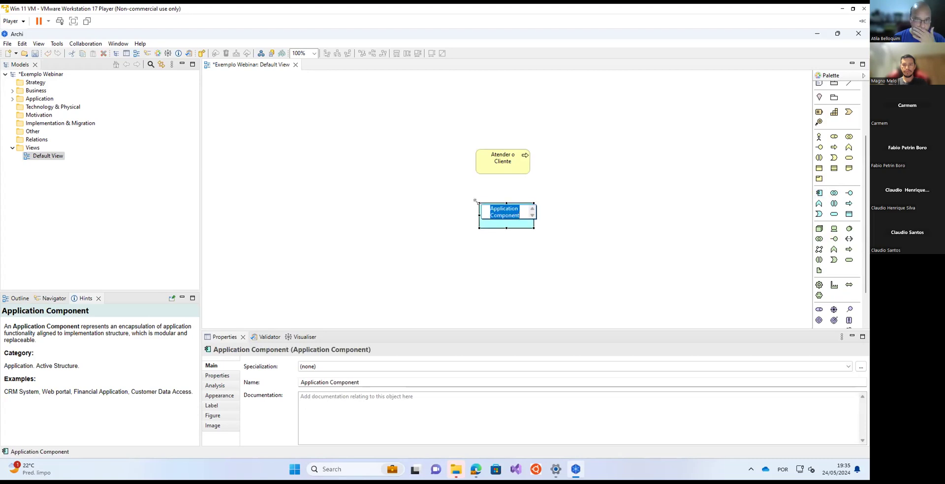
pyautogui.write('CRM')
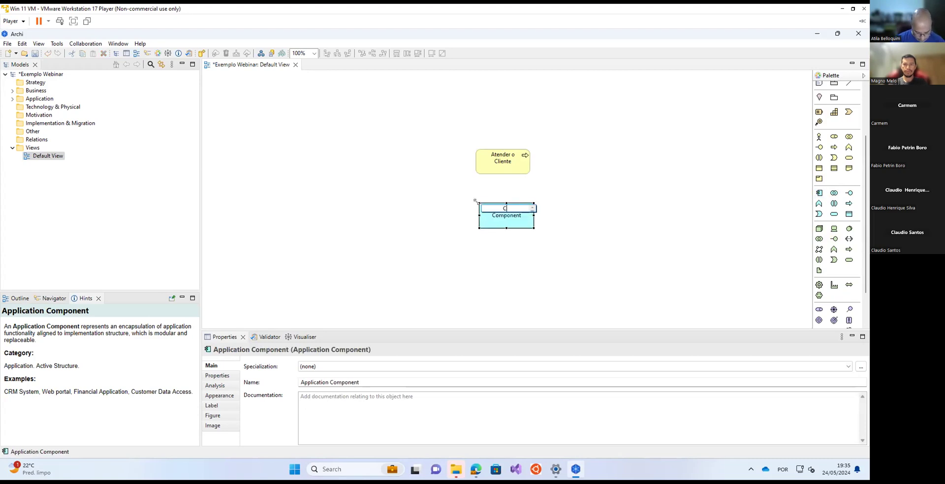
pyautogui.press('Return')
pyautogui.click(461, 198)
pyautogui.moveTo(515, 218); pyautogui.dragTo(507, 203)
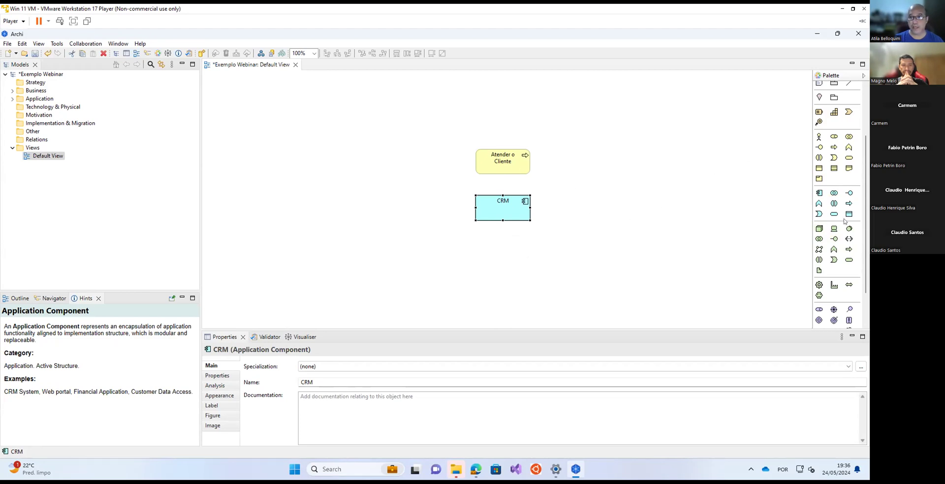
# Connect CRM to Atender o Cliente with a Serves relationship using the Magic Connector.
pyautogui.scroll(3, 844, 220)
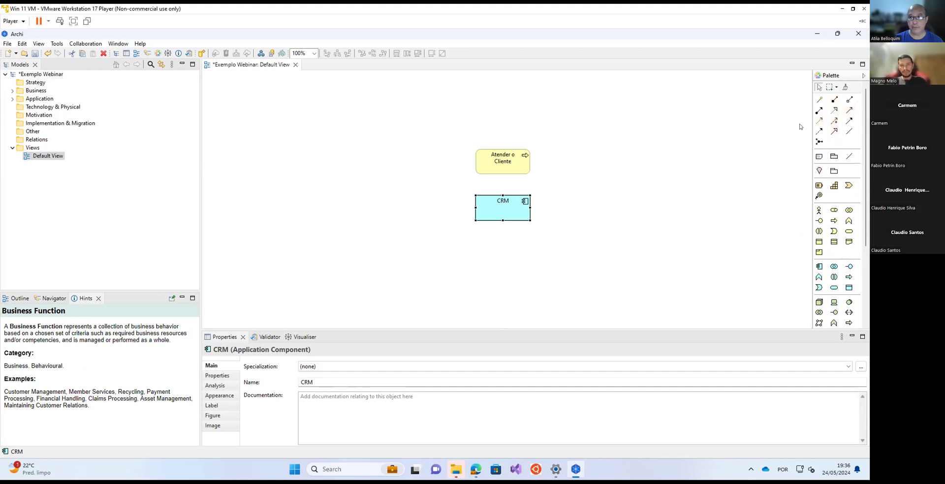
pyautogui.click(850, 100)
pyautogui.click(819, 111)
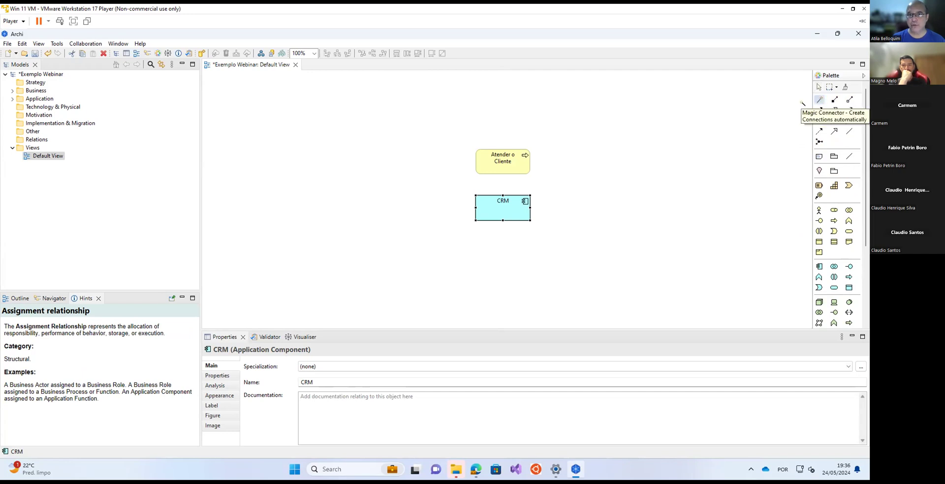
pyautogui.click(503, 210)
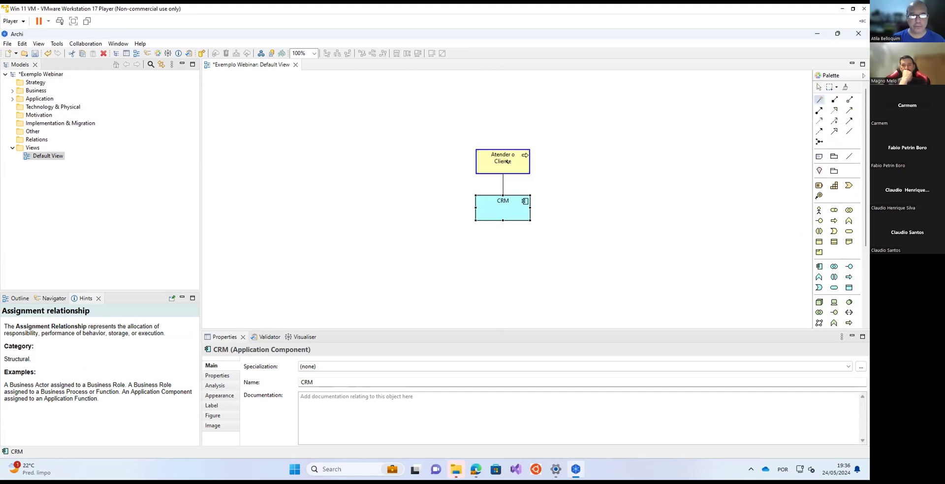
pyautogui.click(506, 161)
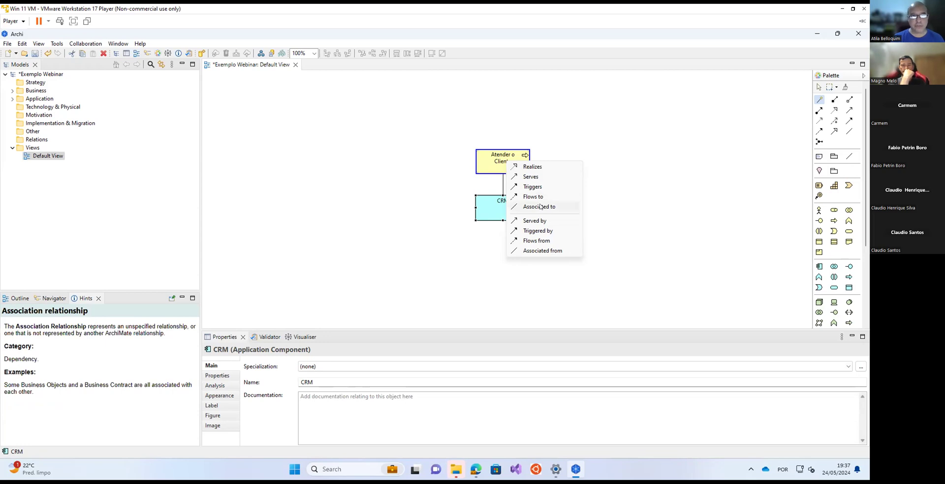
pyautogui.click(533, 177)
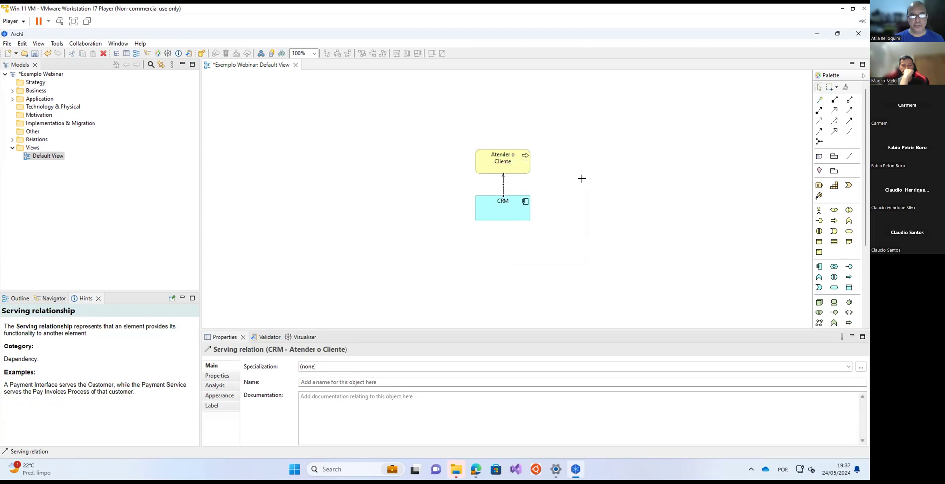
pyautogui.click(515, 234)
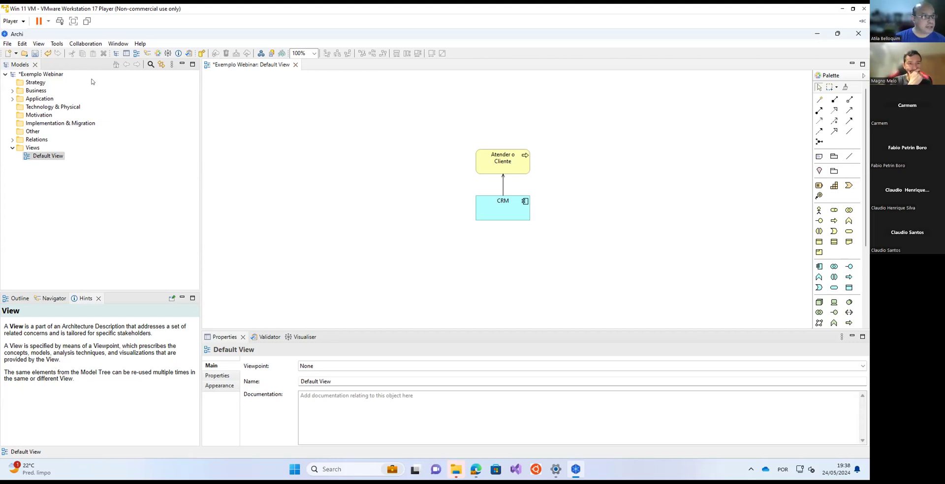
# Expand the Business folder to find the Atender o Cliente process, and view the diagram outline before returning to the hints.
pyautogui.doubleClick(29, 90)
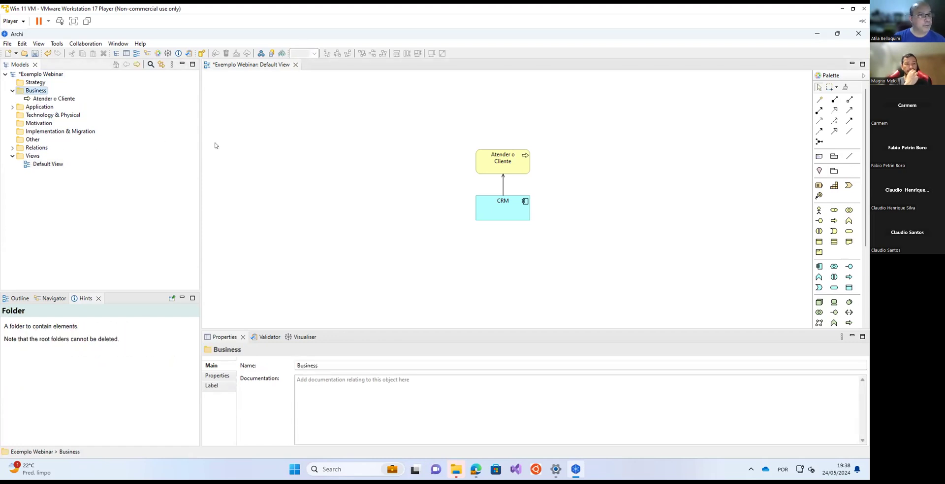
pyautogui.click(498, 162)
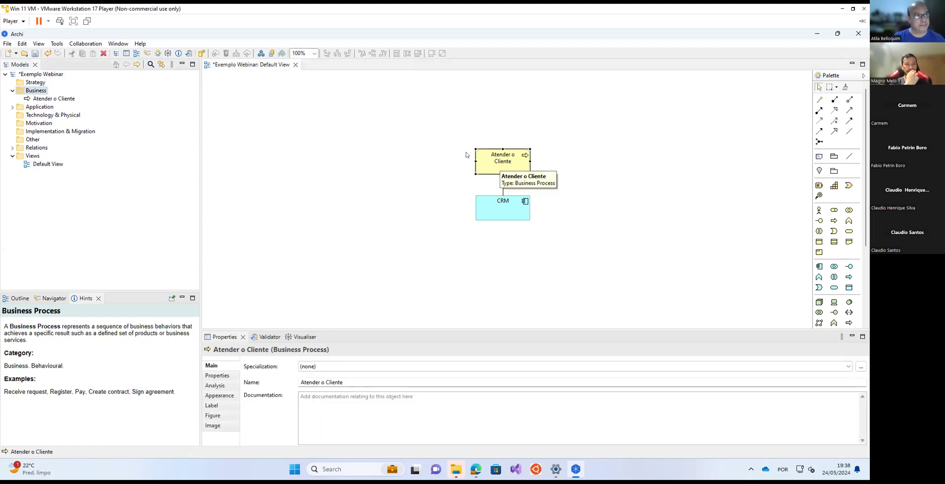
pyautogui.click(18, 298)
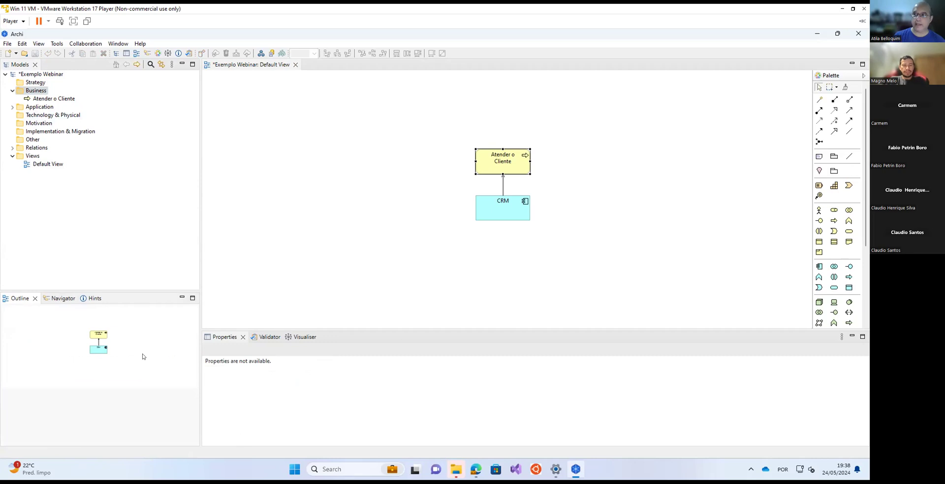
pyautogui.click(94, 299)
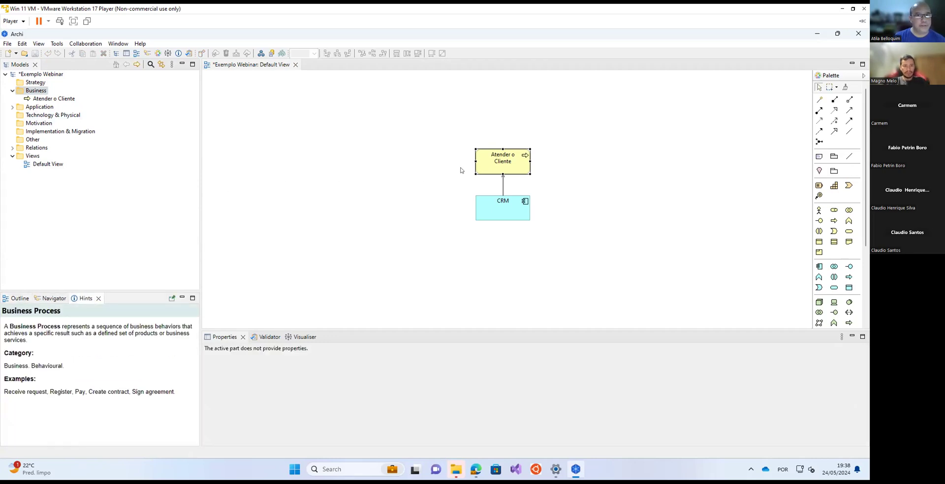
# Locate the diagram's CRM component in the model tree.
pyautogui.click(503, 209)
pyautogui.click(503, 209)
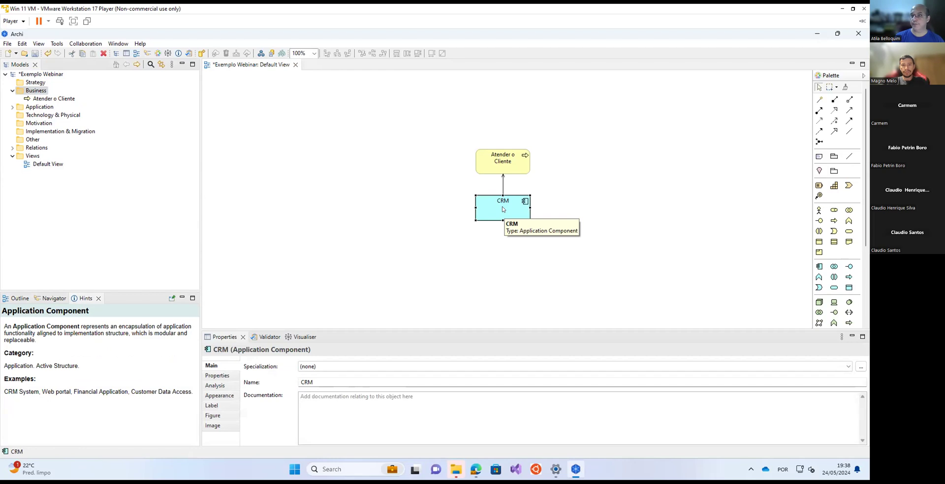
pyautogui.rightClick(502, 209)
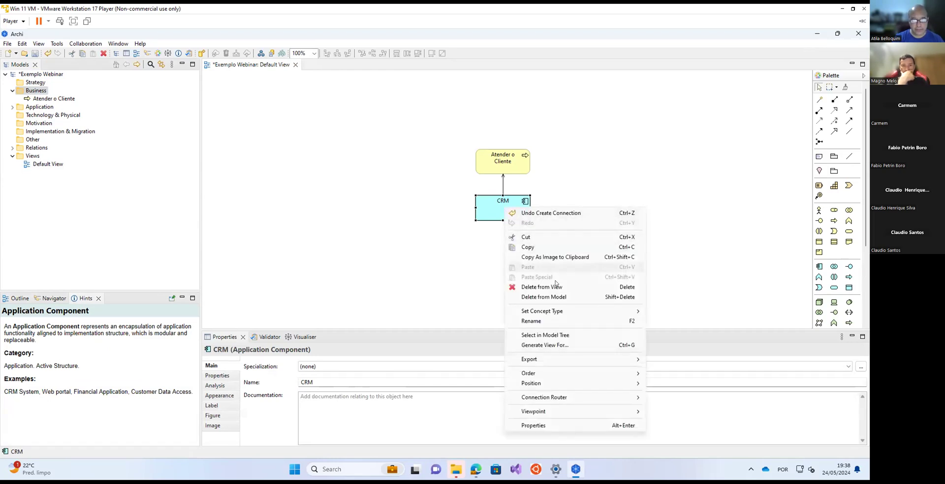
pyautogui.click(569, 334)
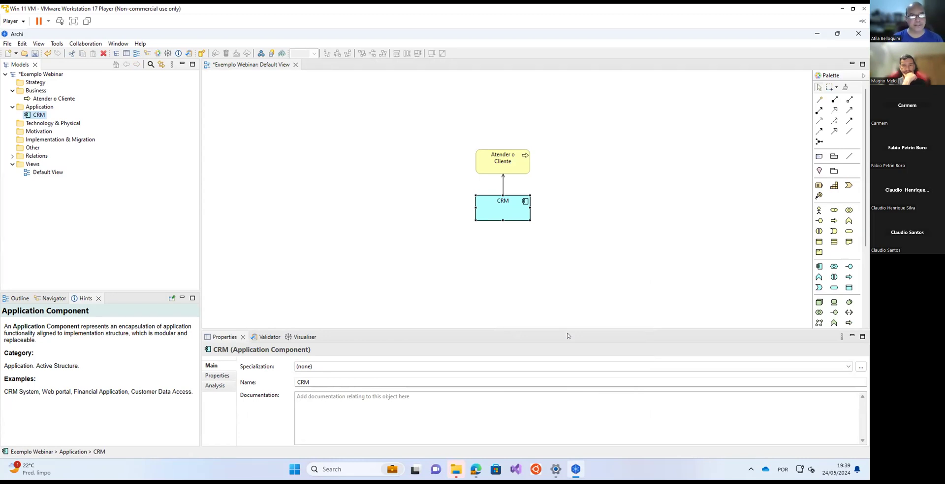
# Rename the Default View as Processo e Sistema.
pyautogui.click(34, 173)
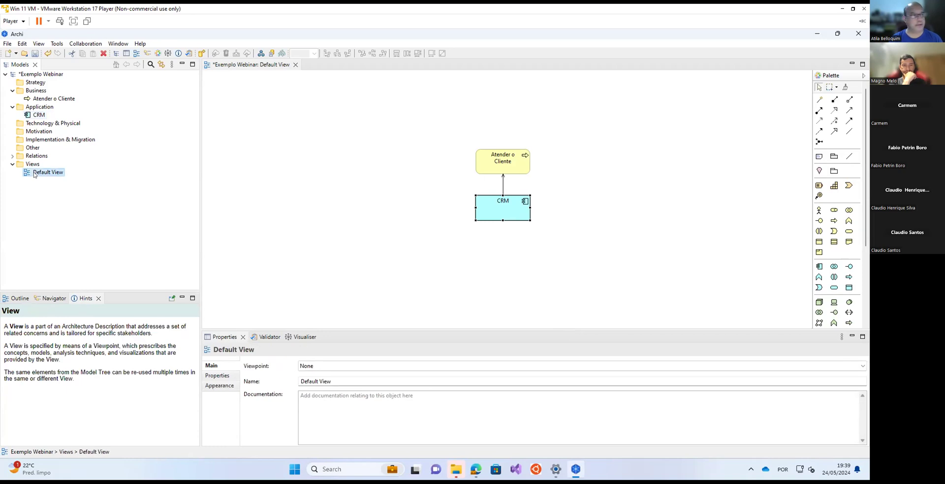
pyautogui.rightClick(35, 173)
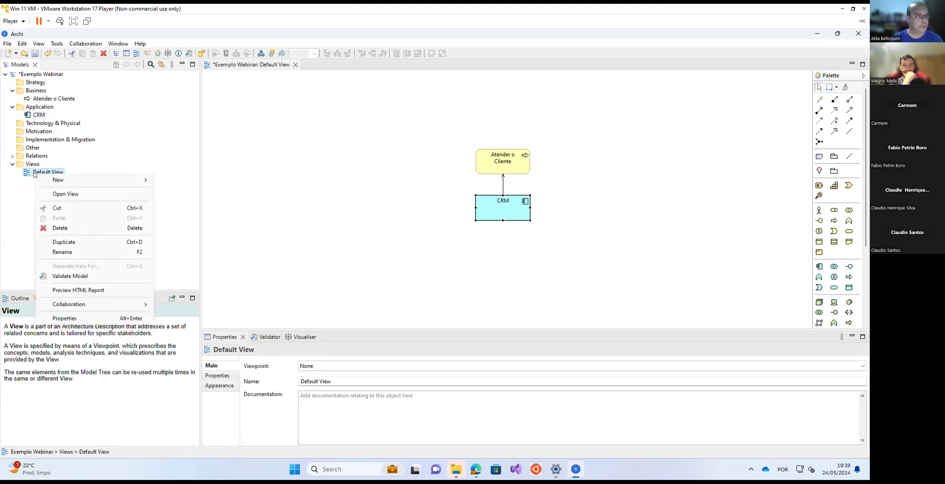
pyautogui.click(62, 252)
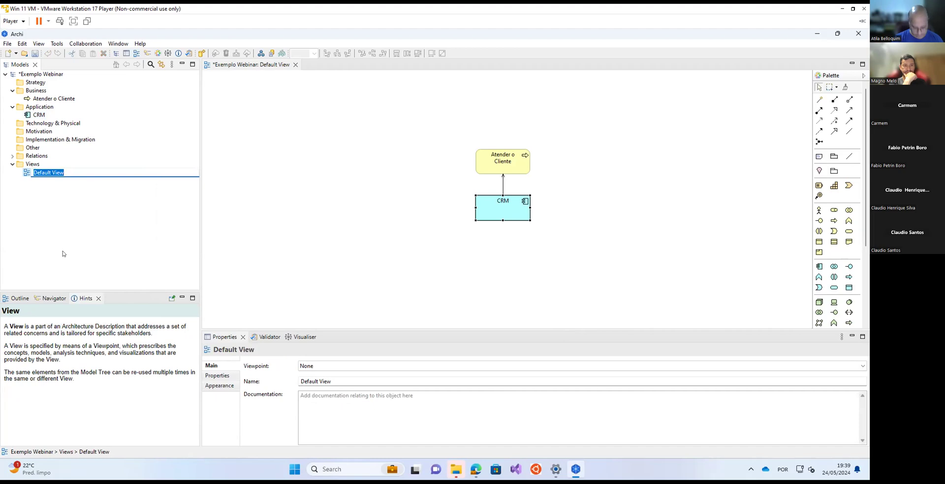
pyautogui.write('P')
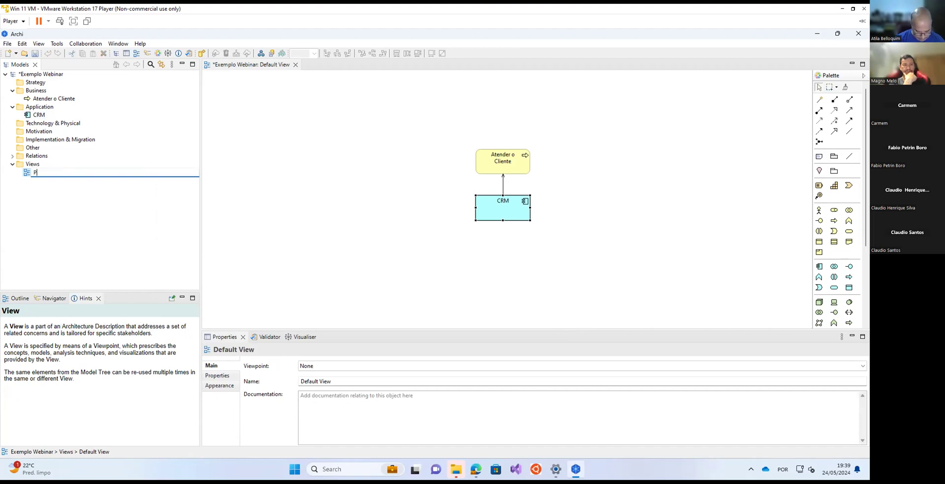
pyautogui.write('rocesso e Sistema')
pyautogui.press('Return')
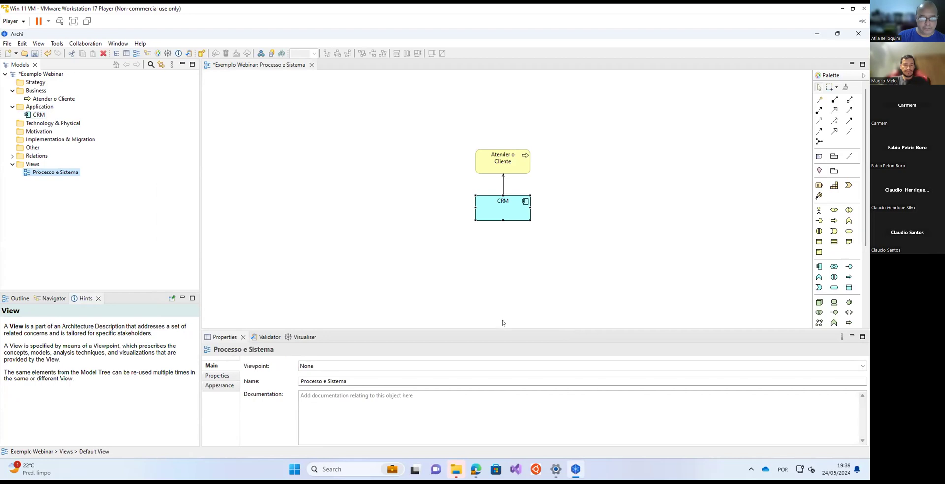
# Enlarge the properties area and add a custom property Fornecedor with the value ACME to the CRM component.
pyautogui.moveTo(482, 328); pyautogui.dragTo(477, 265)
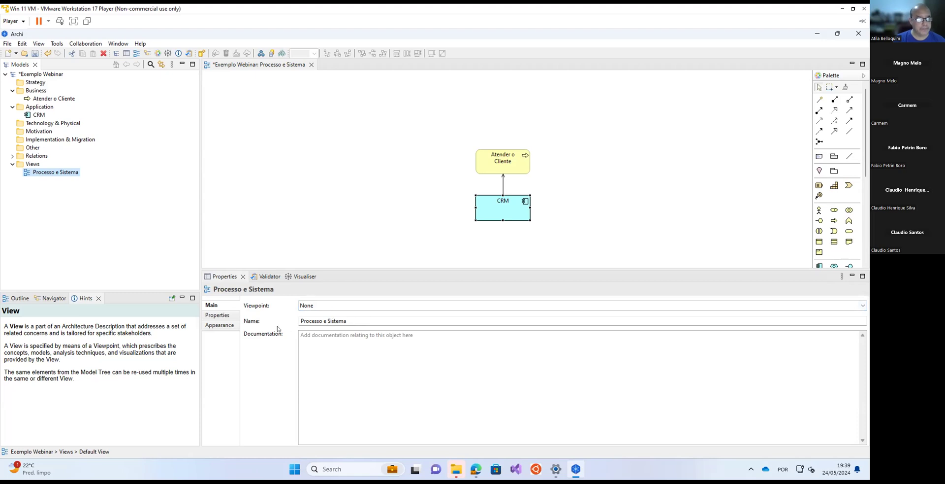
pyautogui.click(504, 212)
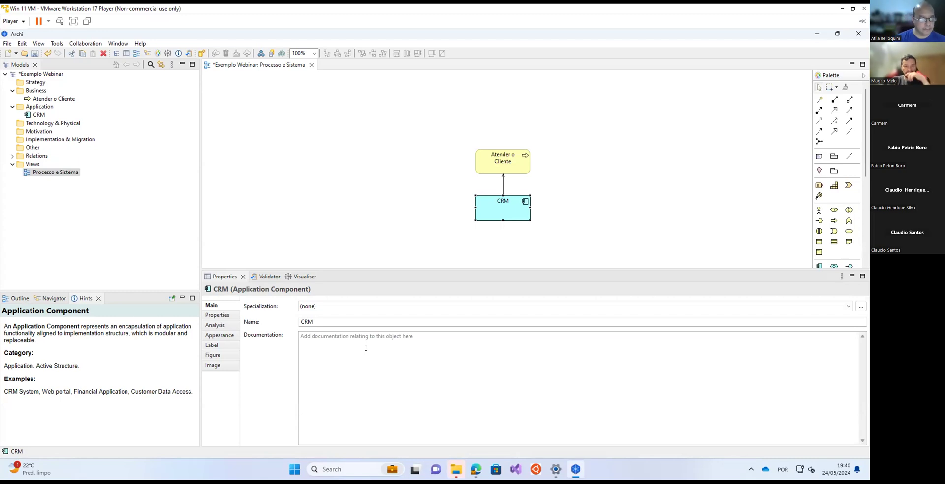
pyautogui.click(207, 315)
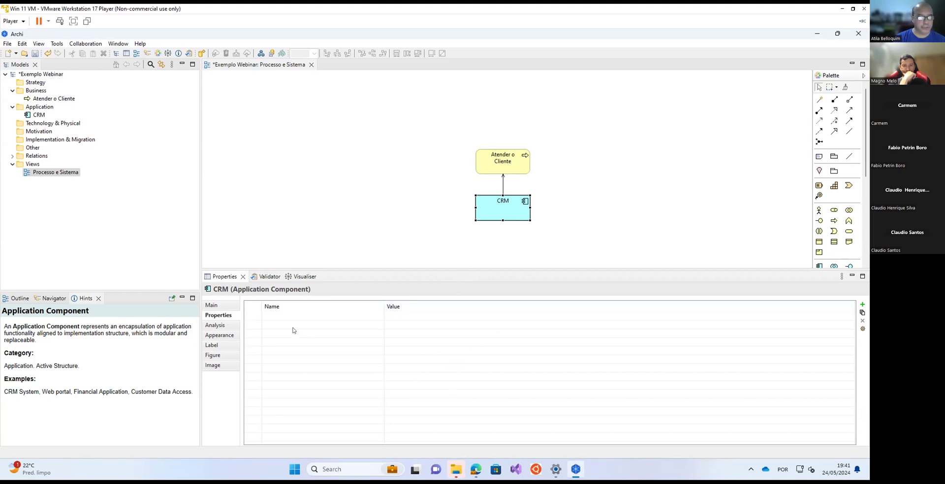
pyautogui.click(862, 304)
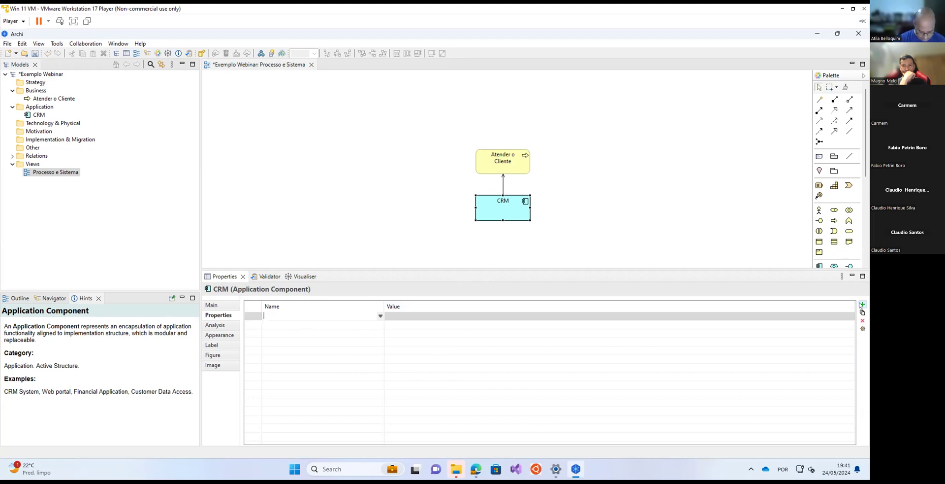
pyautogui.write('Fornecedor')
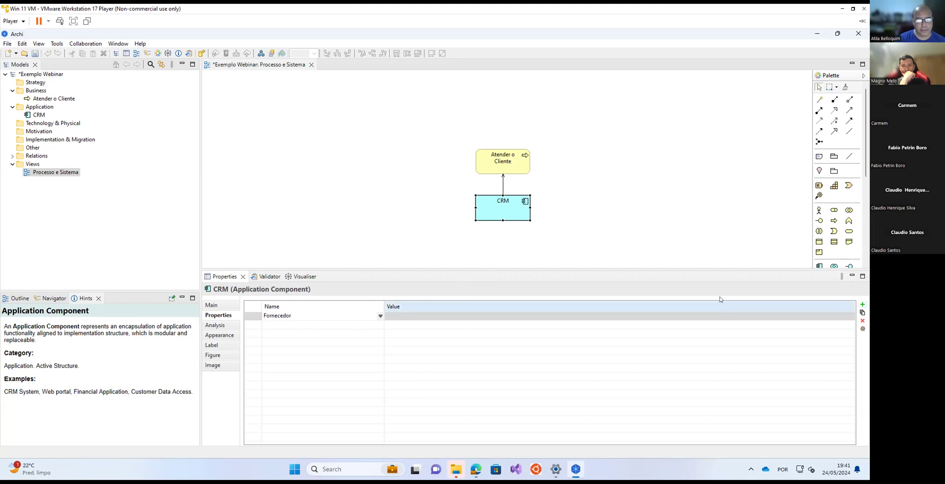
pyautogui.click(657, 314)
pyautogui.write('ACME')
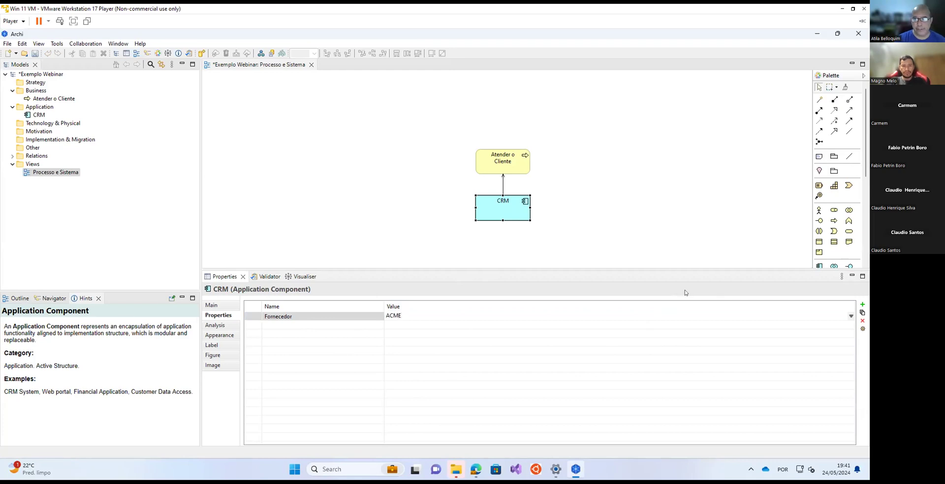
# Add a second custom property Data de Aquisição with the value 01/2020 to the CRM component.
pyautogui.click(862, 304)
pyautogui.write('Data ')
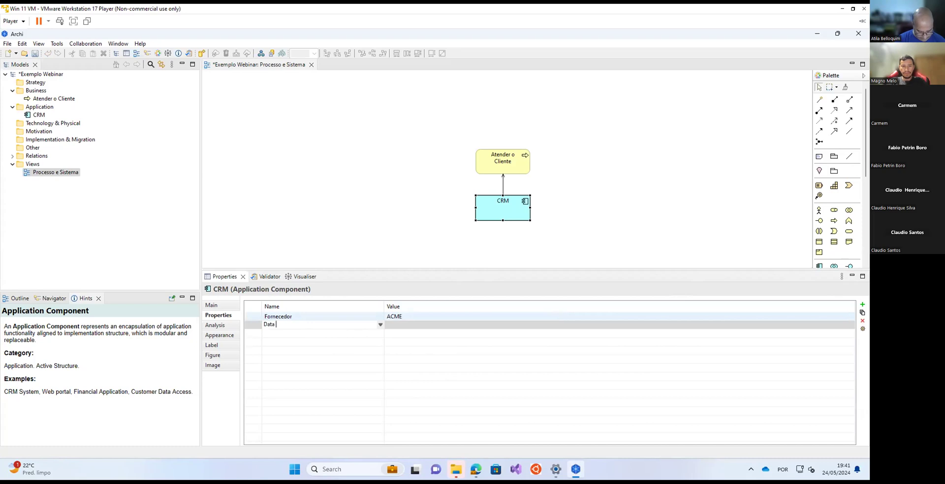
pyautogui.write('de Aquisição')
pyautogui.click(565, 323)
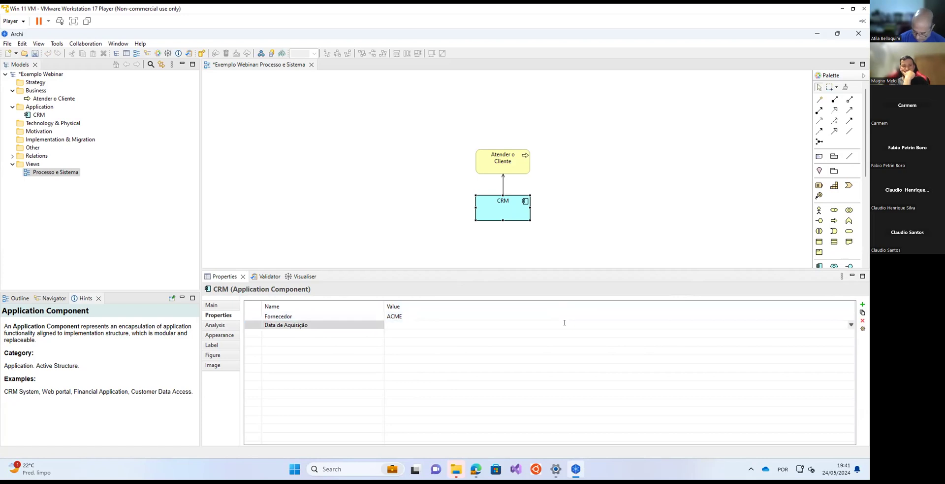
pyautogui.write('/')
pyautogui.press('BackSpace')
pyautogui.write('01/')
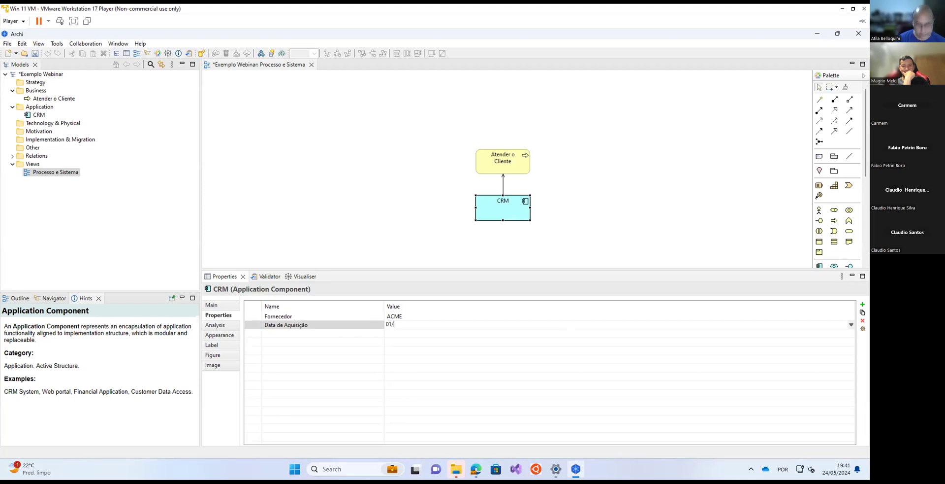
pyautogui.write('2020')
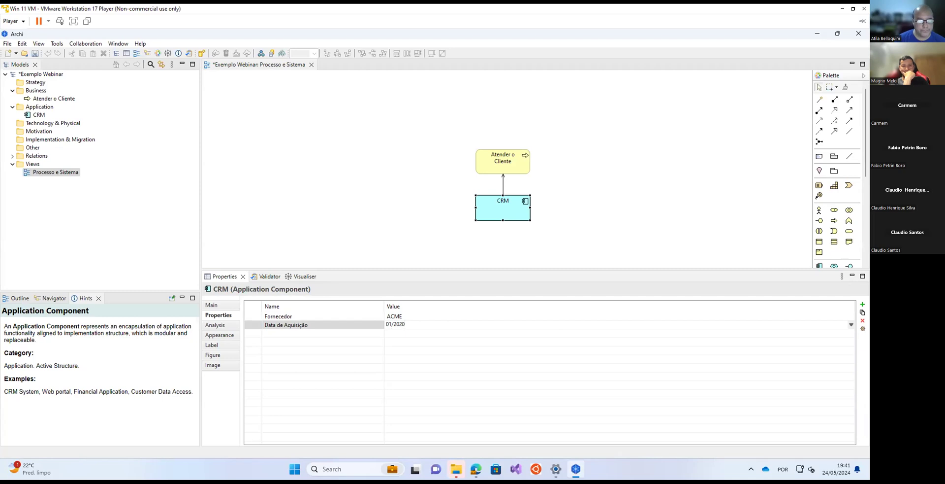
# Change the CRM component's figure in the diagram to the alternative component shape with two small side blocks.
pyautogui.click(562, 326)
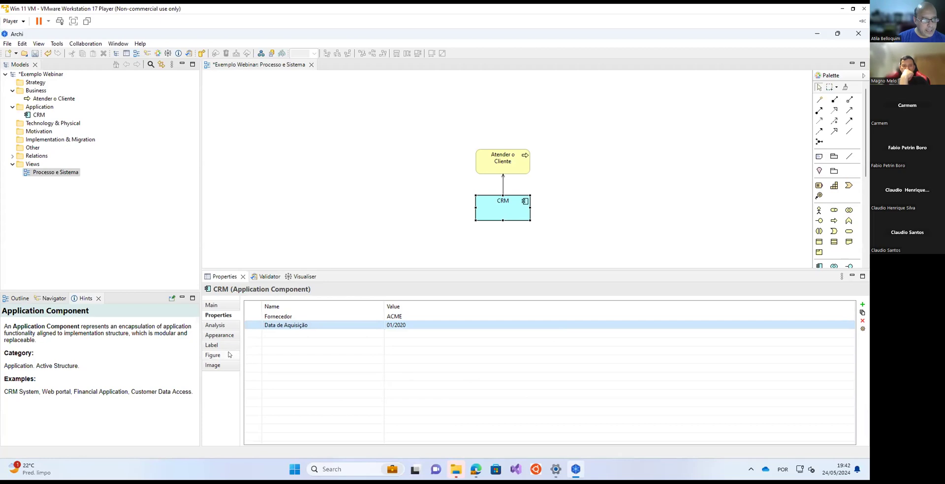
pyautogui.click(222, 335)
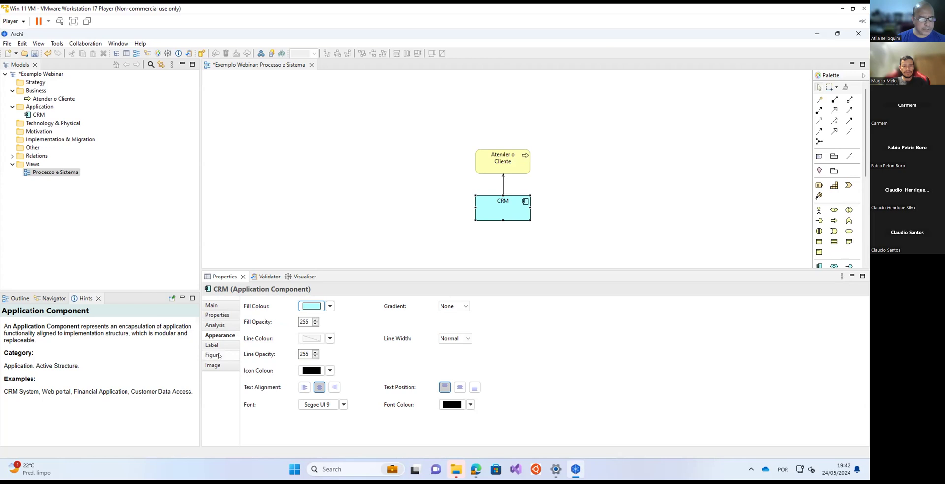
pyautogui.click(219, 355)
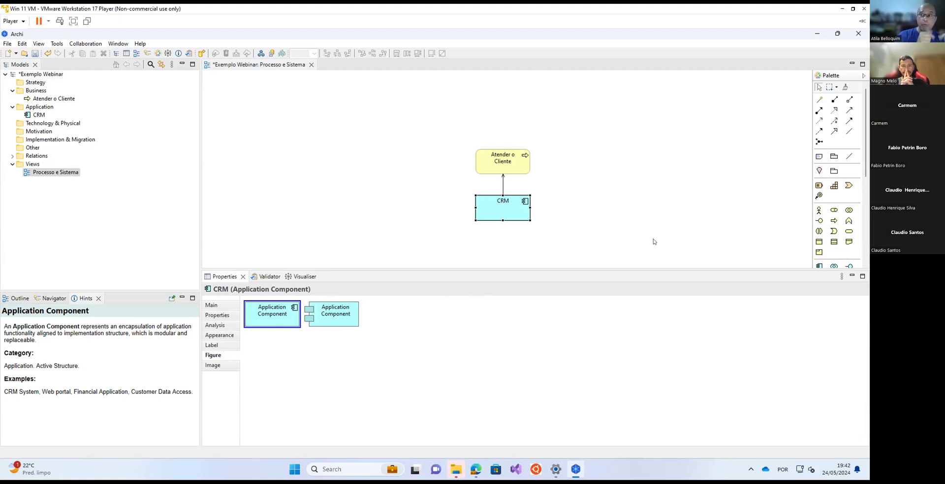
pyautogui.click(332, 318)
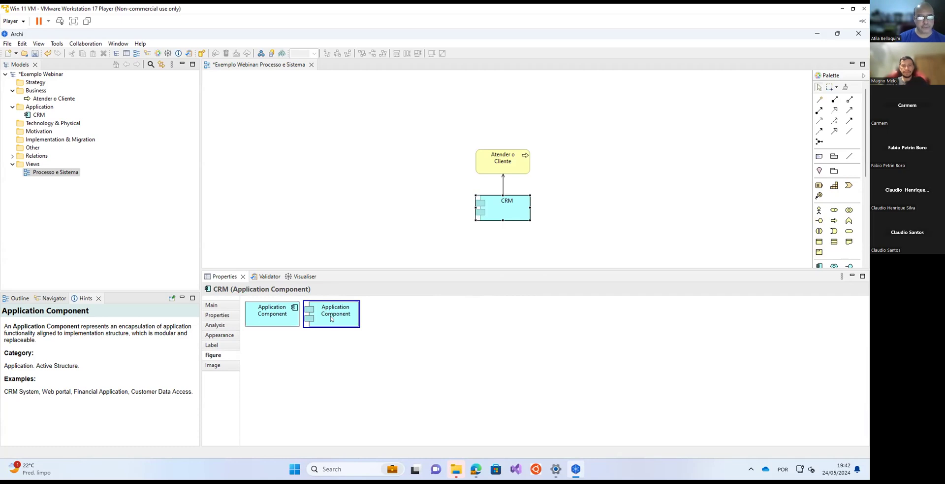
pyautogui.click(607, 198)
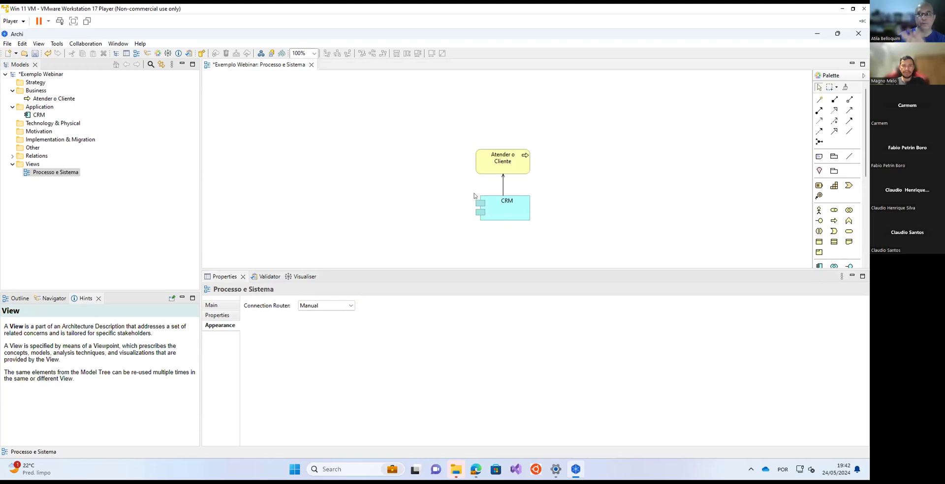
# Change the figure of the Atender o Cliente process in the diagram to the arrow shape.
pyautogui.click(503, 166)
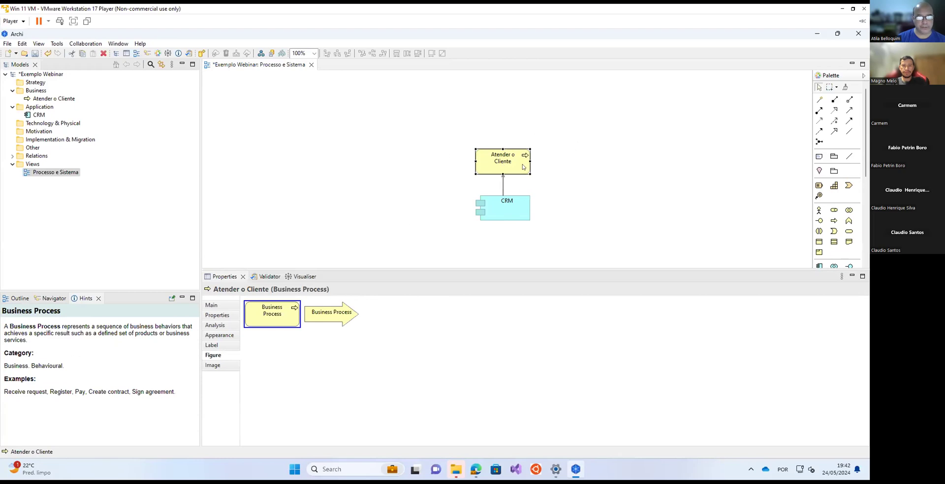
pyautogui.click(330, 318)
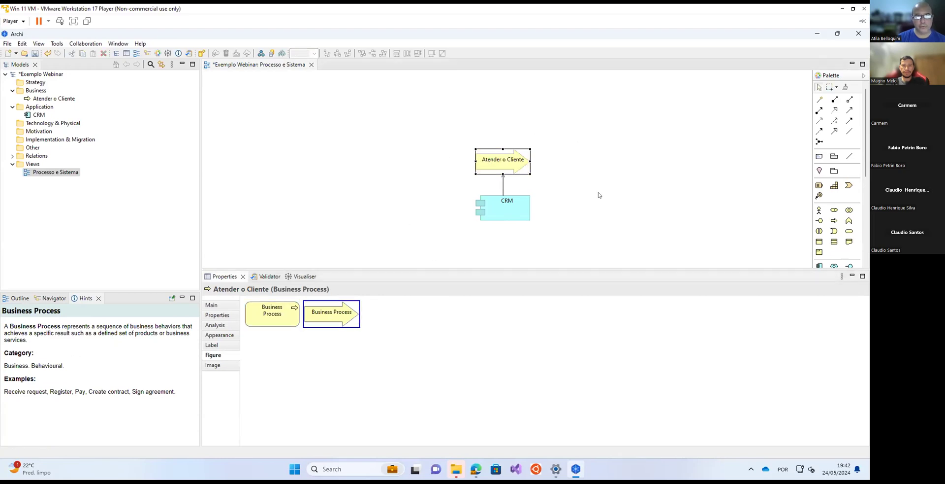
pyautogui.click(623, 187)
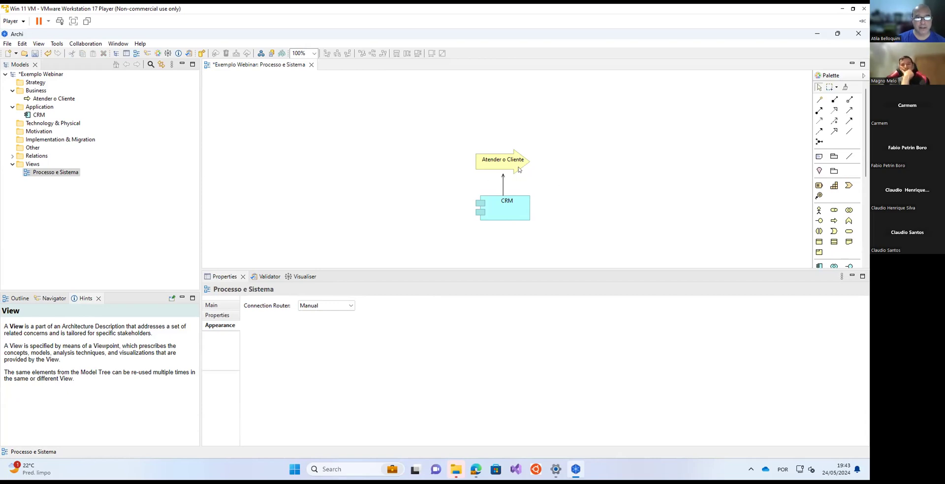
# Return the Atender o Cliente process to the rounded box figure with the small arrow icon.
pyautogui.click(495, 163)
pyautogui.click(269, 321)
pyautogui.click(581, 221)
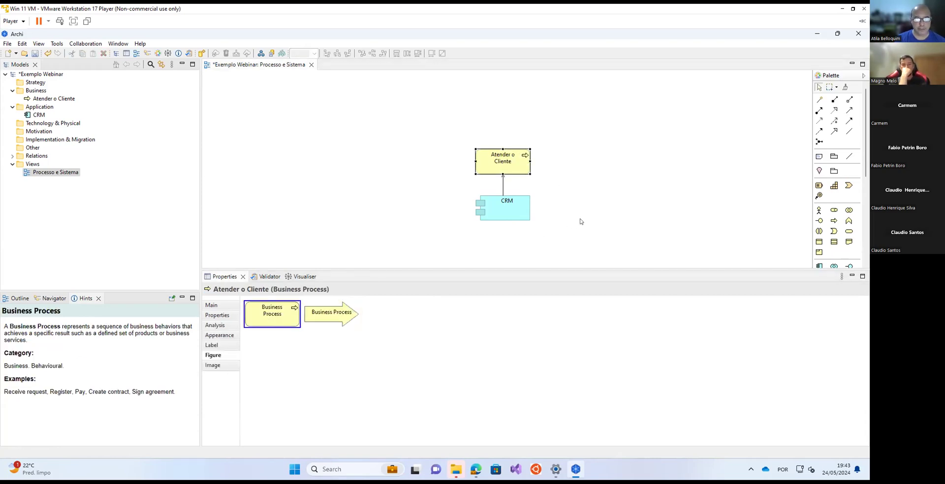
# Set the image source of the Atender o Cliente process to Custom, and open the custom image chooser without picking an image.
pyautogui.click(519, 168)
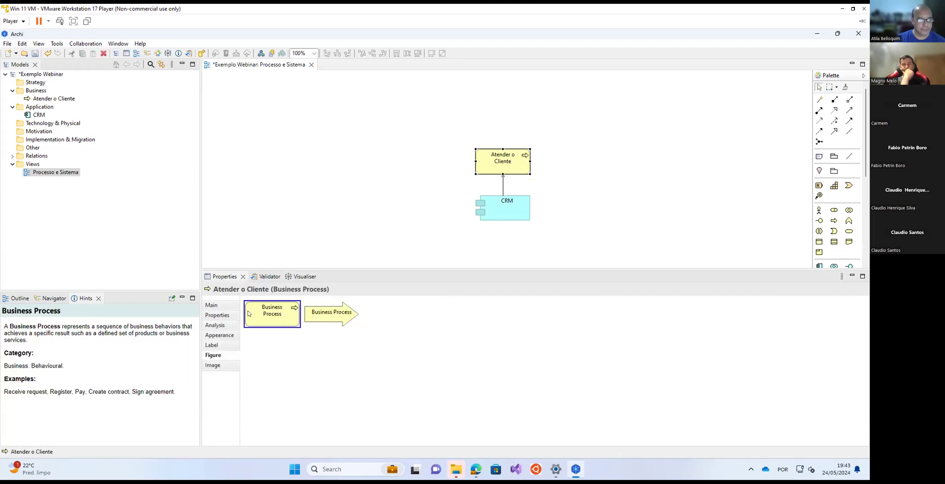
pyautogui.click(213, 365)
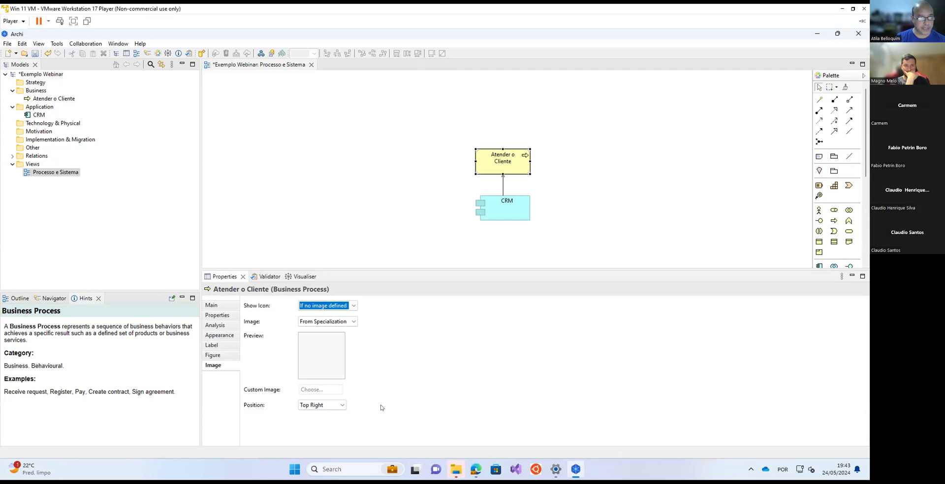
pyautogui.click(352, 306)
pyautogui.click(352, 305)
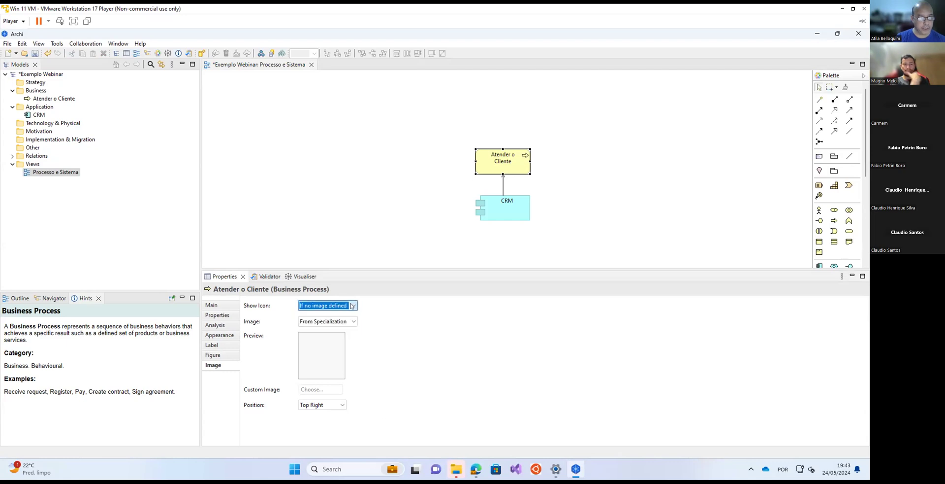
pyautogui.click(354, 321)
pyautogui.click(334, 338)
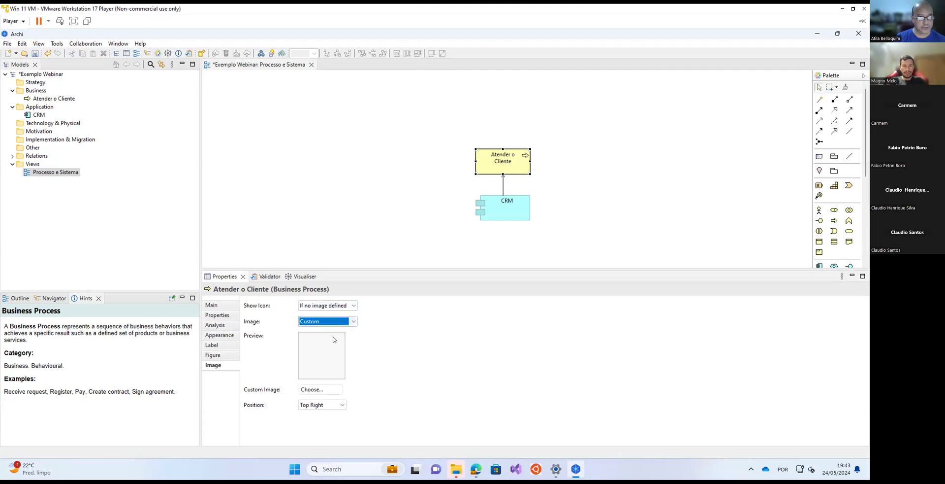
pyautogui.click(324, 355)
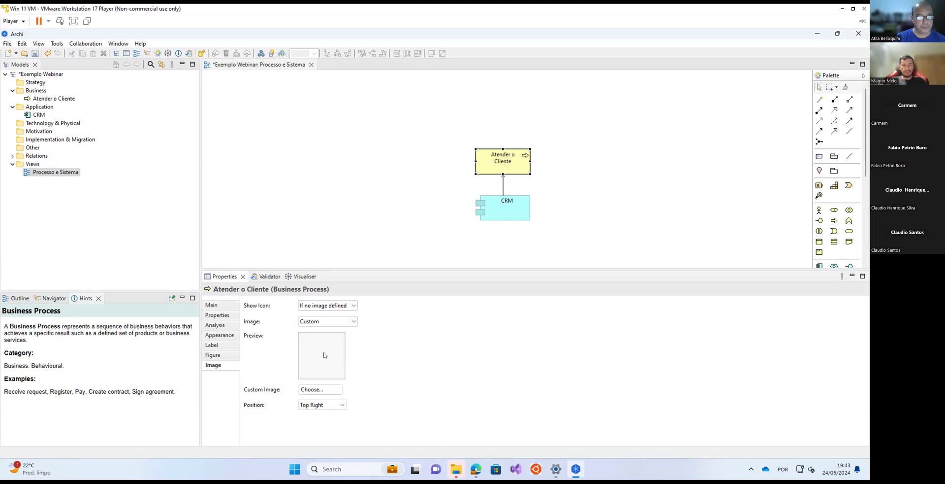
pyautogui.click(326, 390)
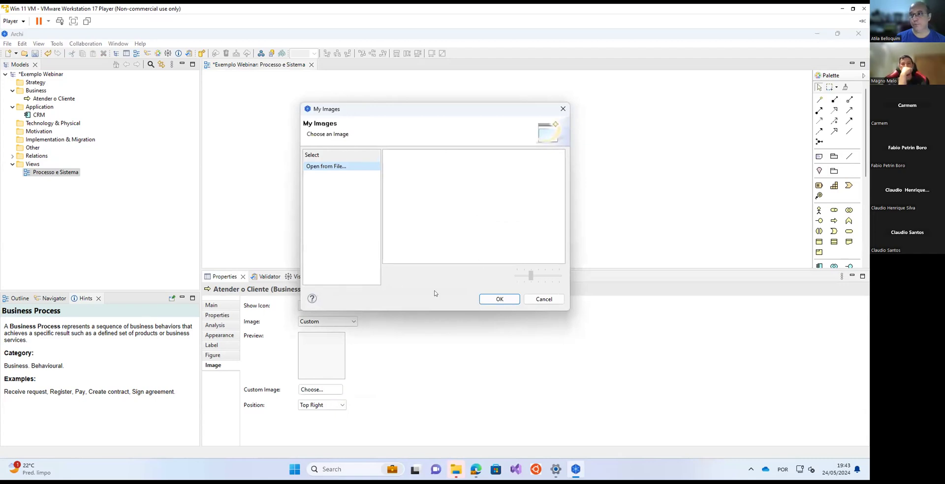
pyautogui.click(544, 298)
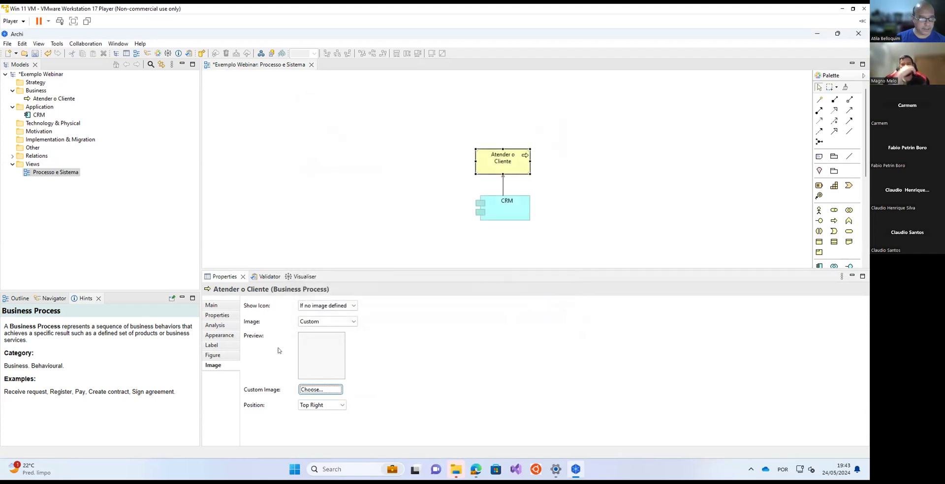
# Review the figure, label, appearance and analysis properties of the Atender o Cliente process, including its views and model relations.
pyautogui.click(217, 355)
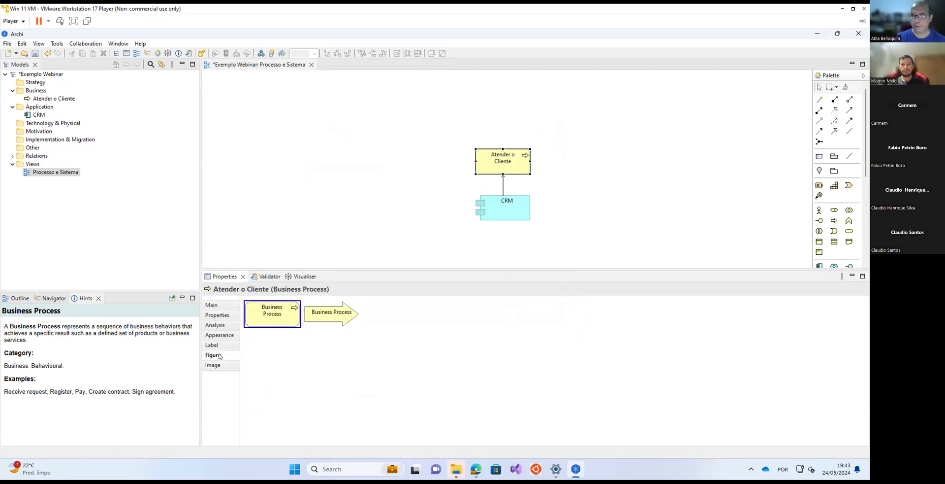
pyautogui.click(219, 346)
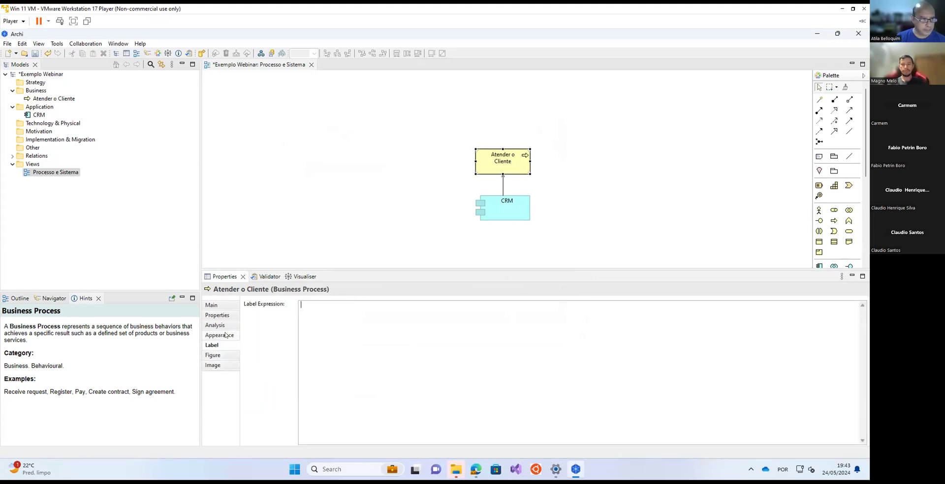
pyautogui.click(226, 335)
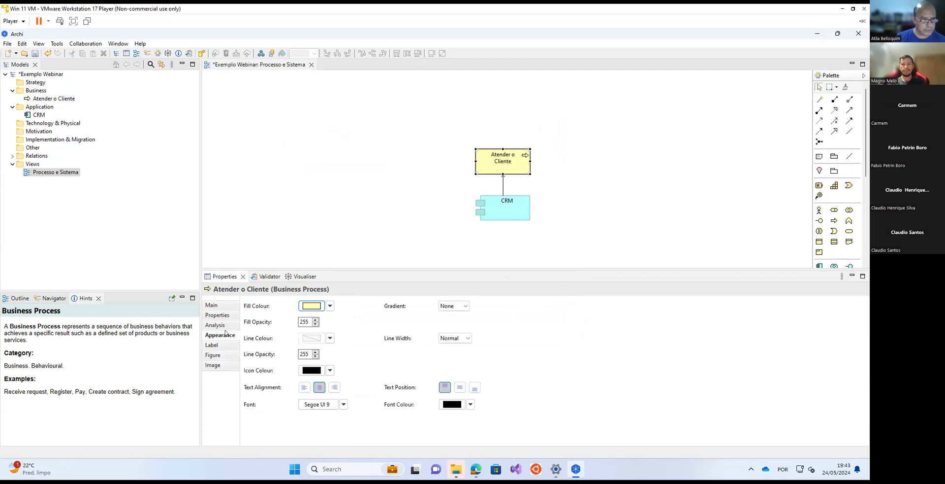
pyautogui.click(223, 326)
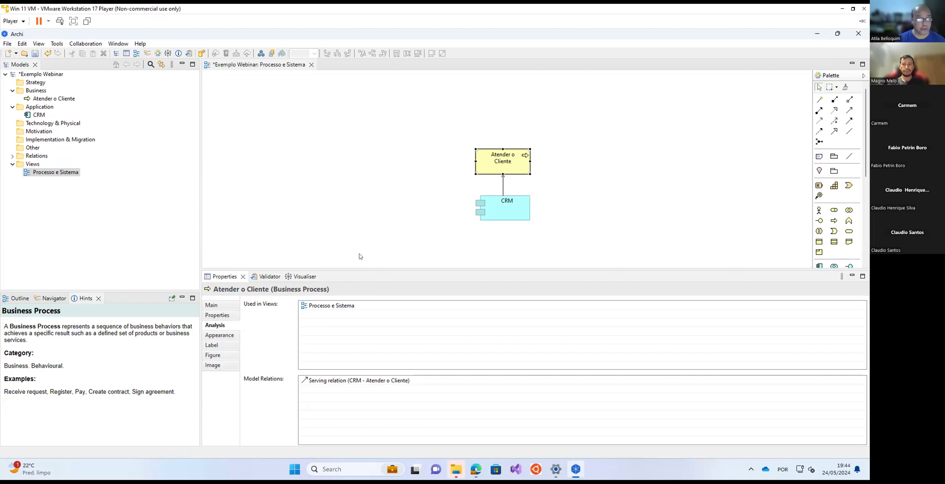
pyautogui.click(440, 162)
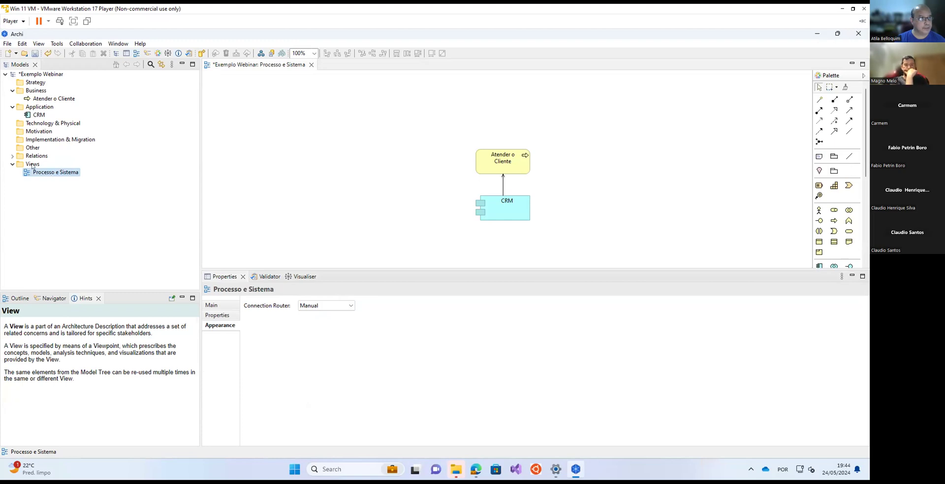
# Create a new ArchiMate view in the Views folder and name it Estratégia até Processo.
pyautogui.click(32, 164)
pyautogui.rightClick(32, 165)
pyautogui.moveTo(74, 170)
pyautogui.click(199, 184)
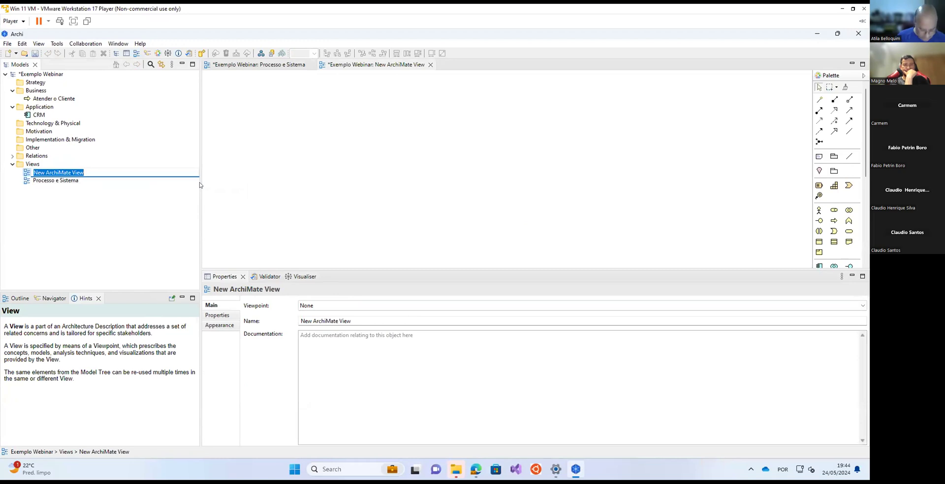
pyautogui.write('Es')
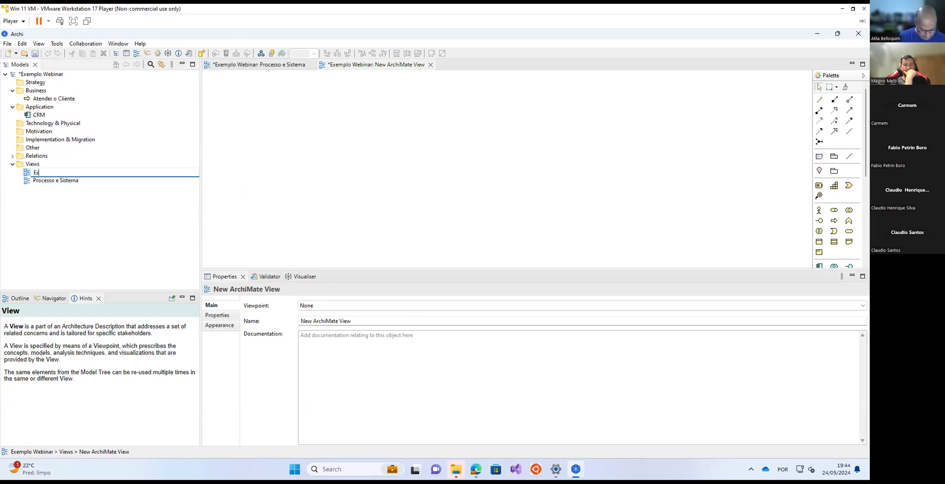
pyautogui.write('trategia ')
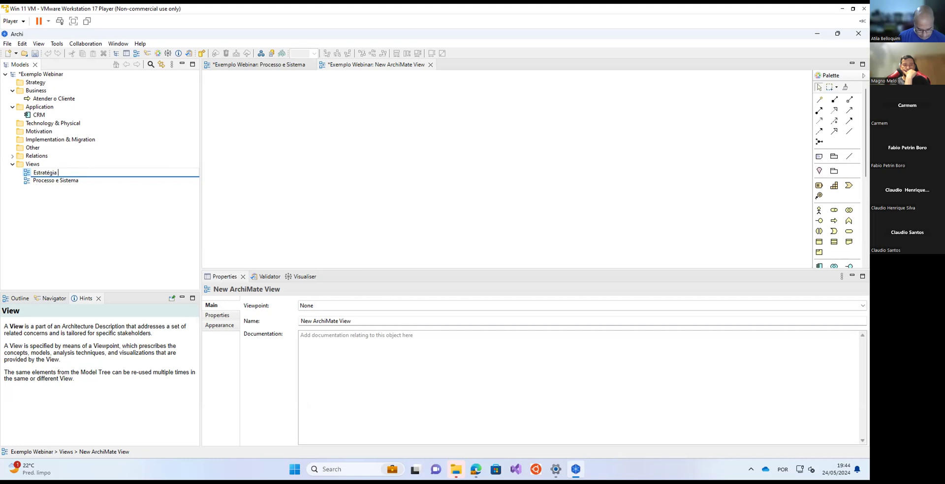
pyautogui.write('até Processo')
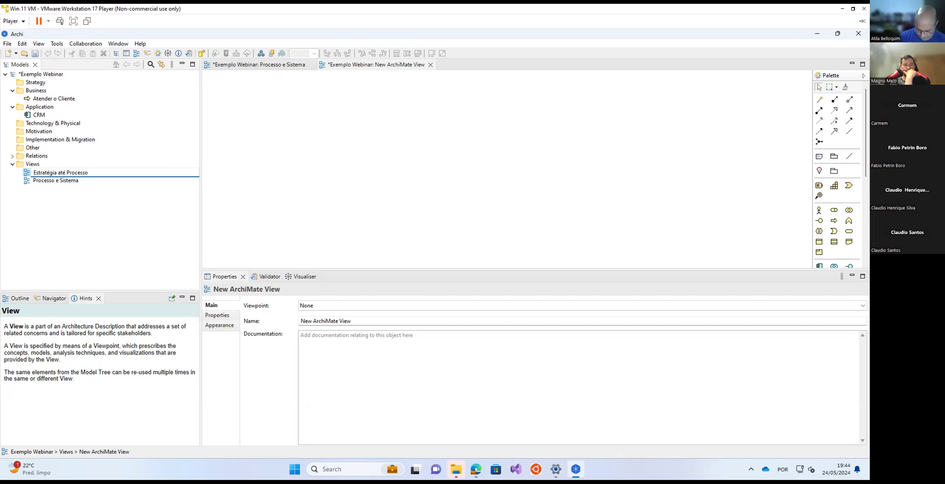
pyautogui.press('Return')
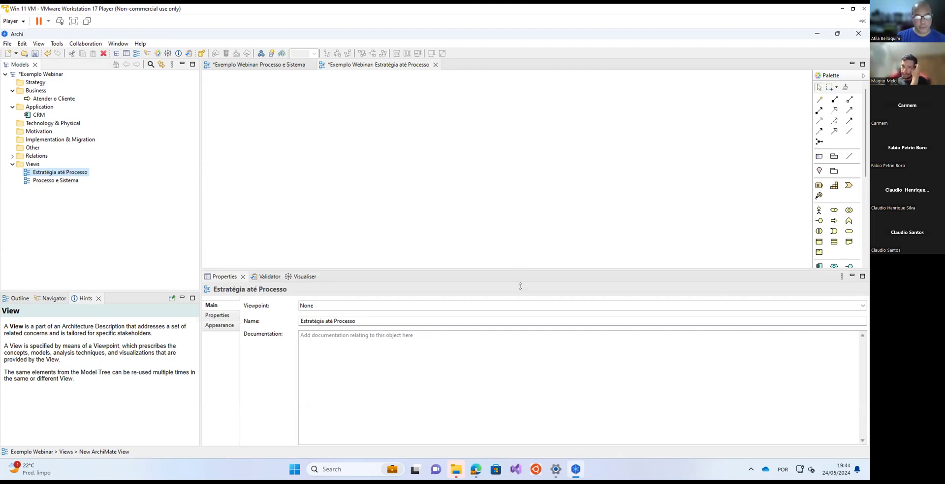
# Enlarge the diagram area and place the existing Atender o Cliente process from the model tree near the middle of the new view.
pyautogui.moveTo(522, 270); pyautogui.dragTo(513, 343)
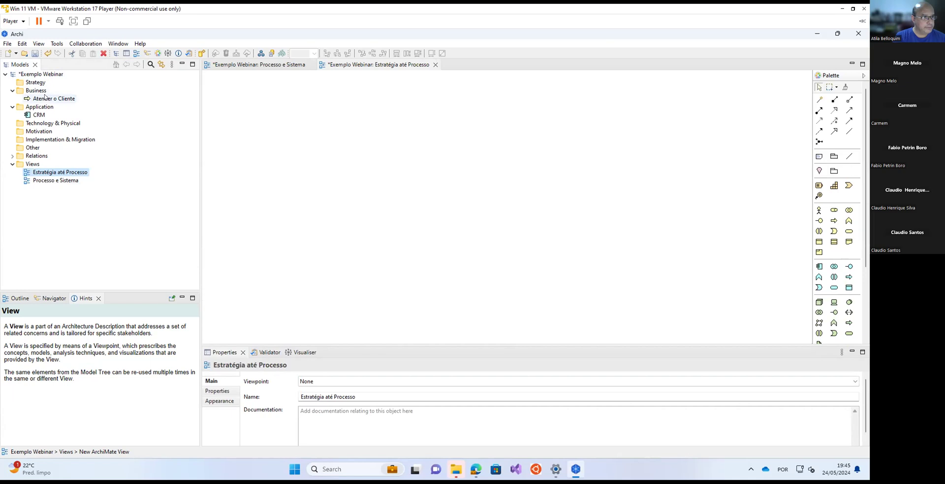
pyautogui.moveTo(38, 97); pyautogui.dragTo(487, 232)
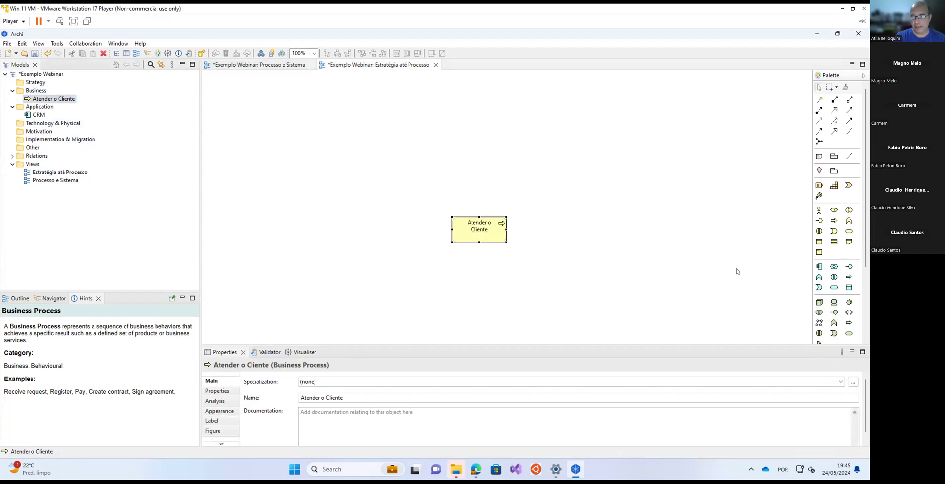
pyautogui.moveTo(481, 233); pyautogui.dragTo(481, 250)
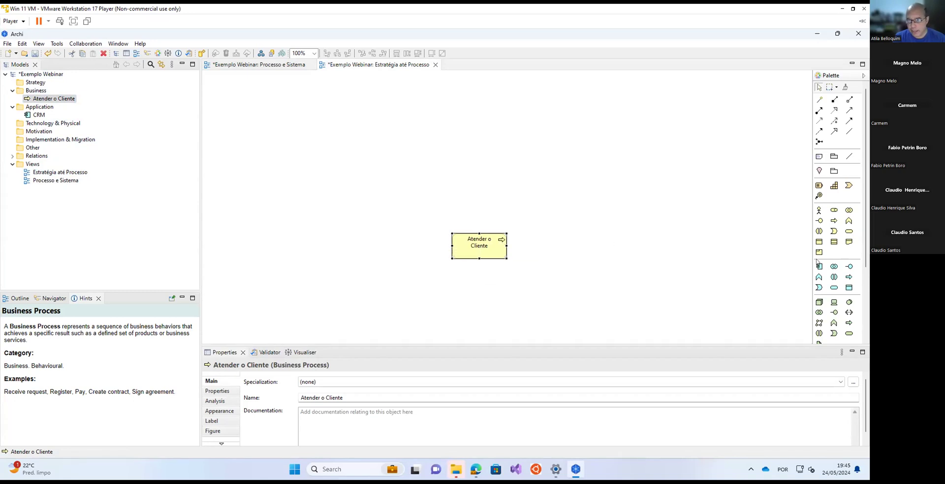
# Add a Capability element named Atendimento ao Cliente above the Atender o Cliente process.
pyautogui.click(834, 187)
pyautogui.click(453, 193)
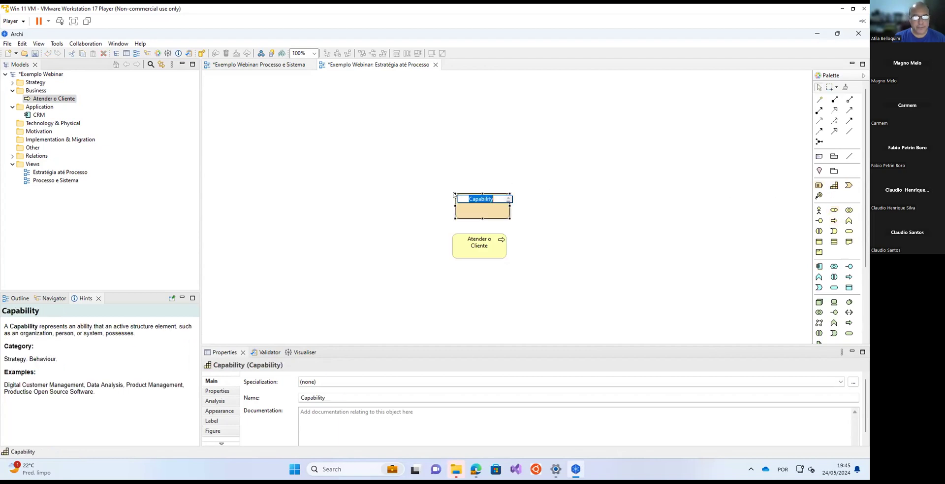
pyautogui.write('Atend')
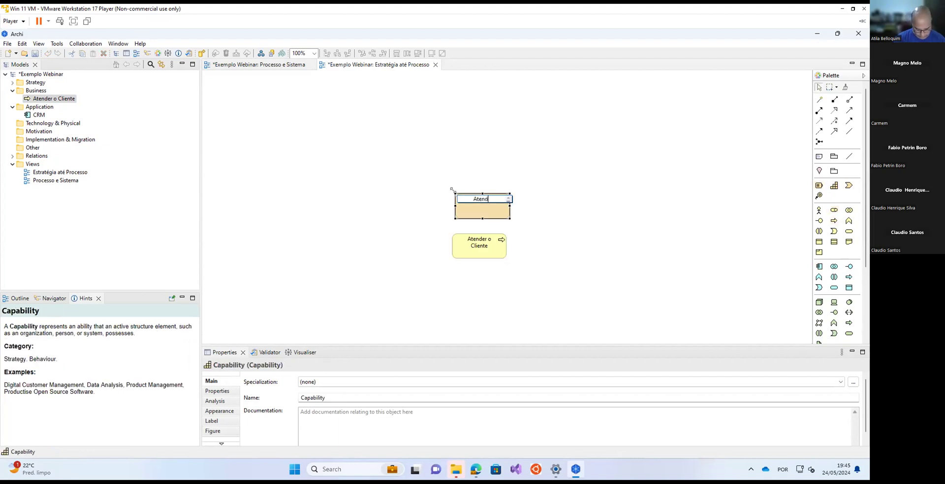
pyautogui.write('imento ao Cliente')
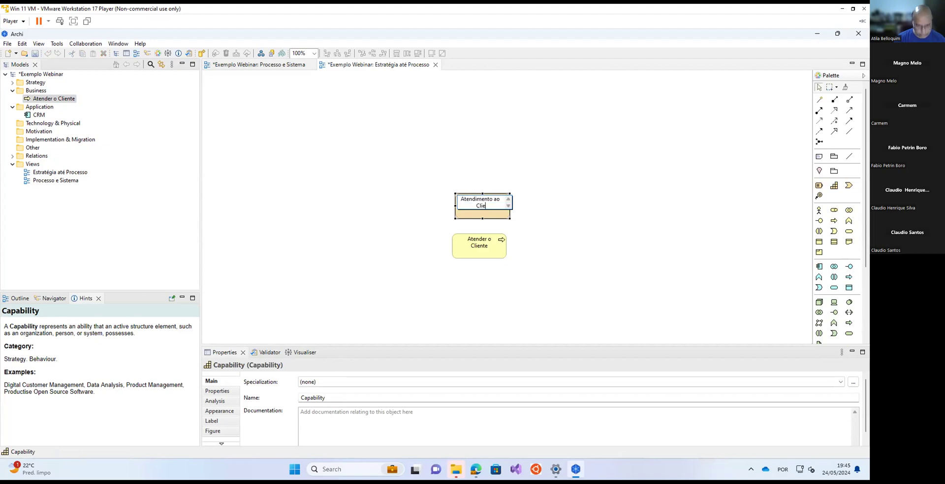
pyautogui.press('Return')
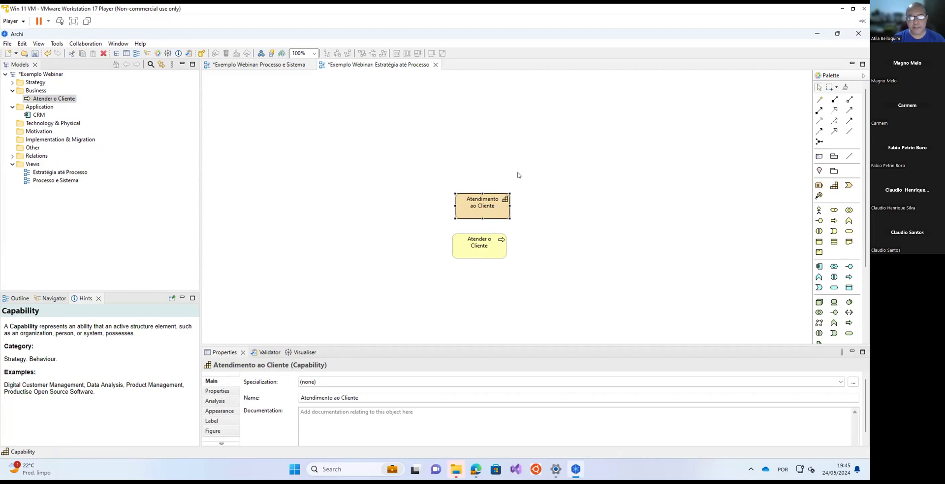
# Add a Value Stream element named Atender o Cliente above the Atendimento ao Cliente capability.
pyautogui.click(849, 185)
pyautogui.click(455, 158)
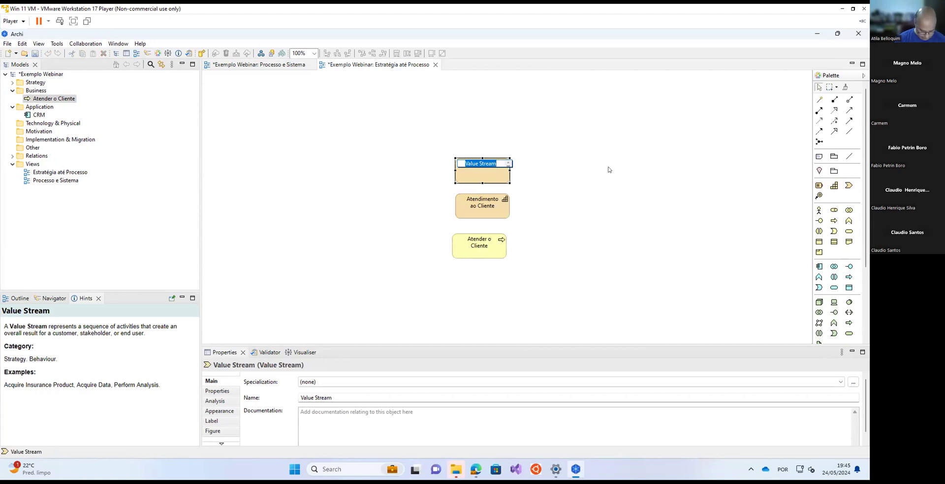
pyautogui.write('Atender o Cliente')
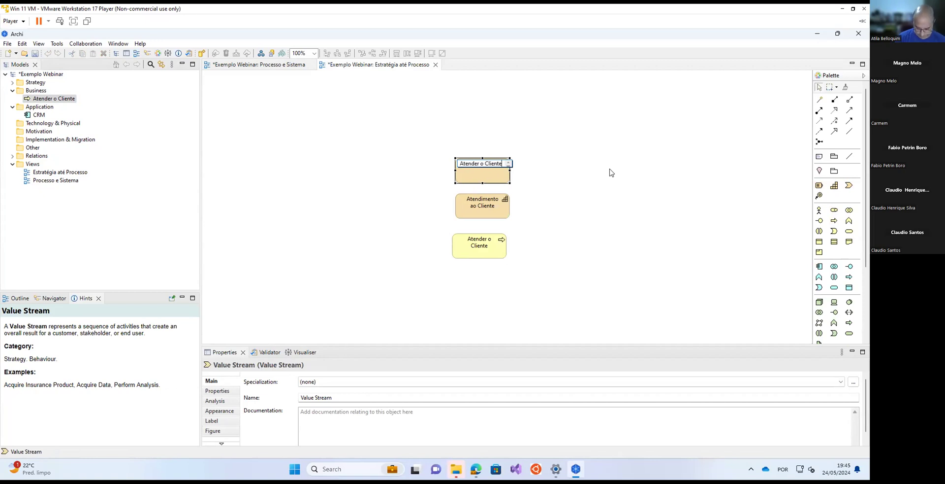
pyautogui.press('Return')
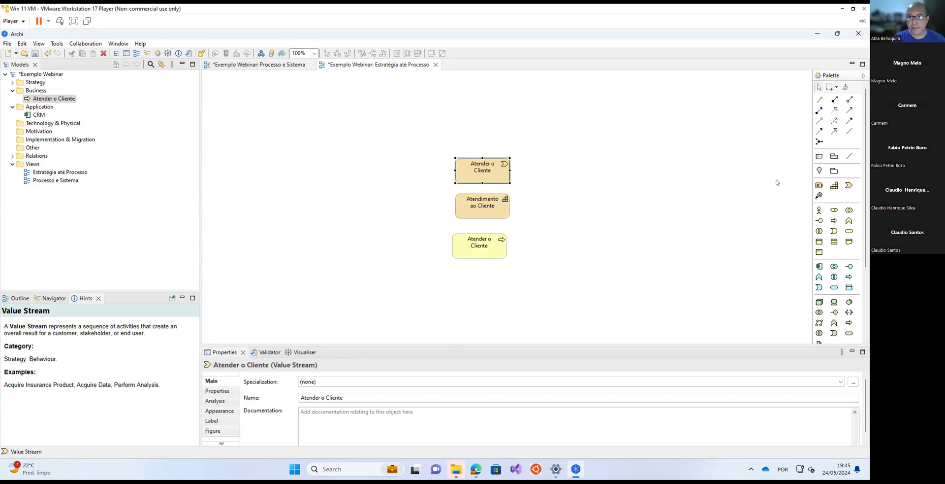
# Add a Goal element named Encantar o Cliente above the Atender o Cliente value stream.
pyautogui.scroll(-3, 836, 247)
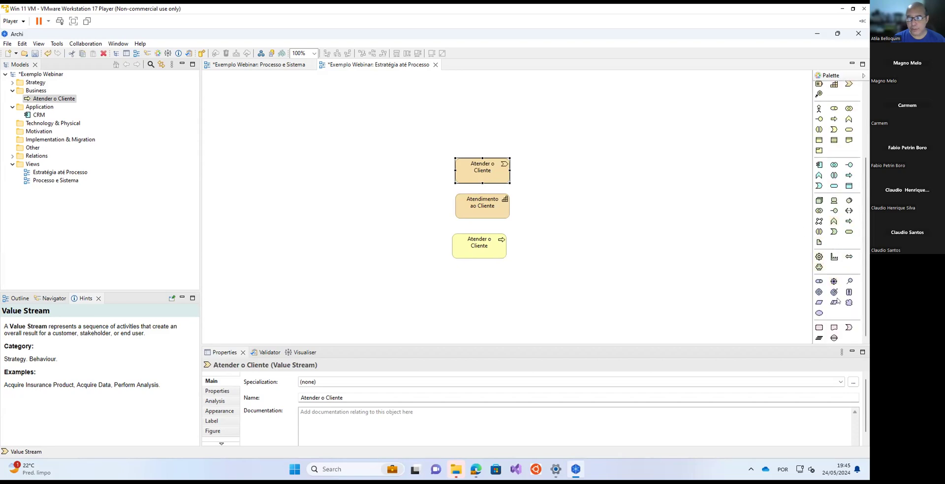
pyautogui.click(819, 292)
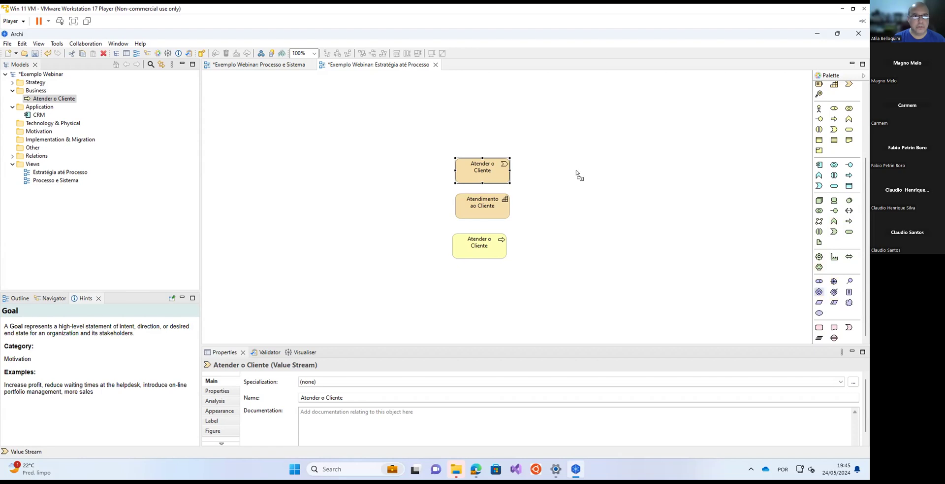
pyautogui.click(460, 125)
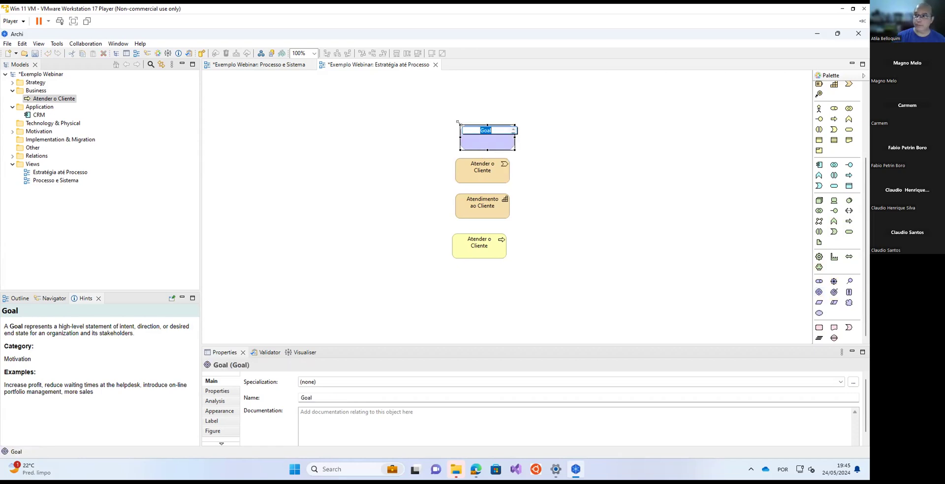
pyautogui.write('Encantar o')
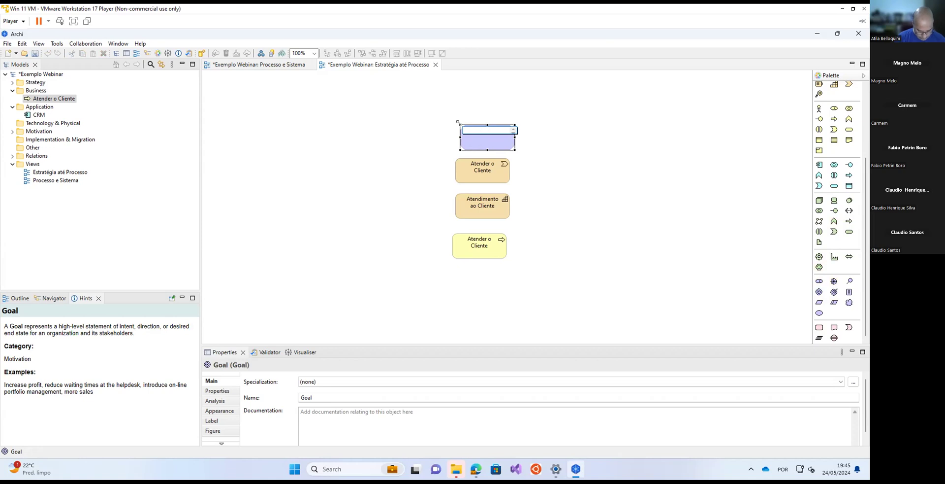
pyautogui.write(' Cliente')
pyautogui.press('Return')
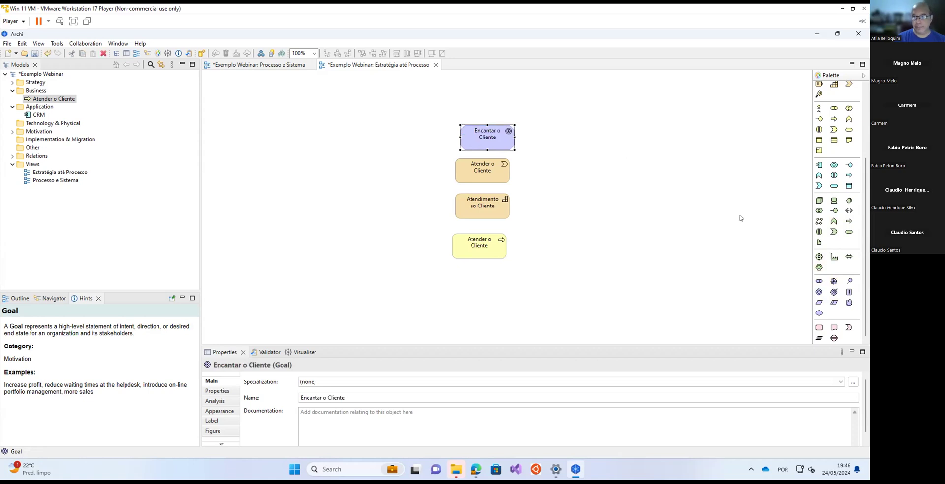
# Add a Principle element named Orientação ao Cliente above the Encantar o Cliente goal.
pyautogui.click(849, 291)
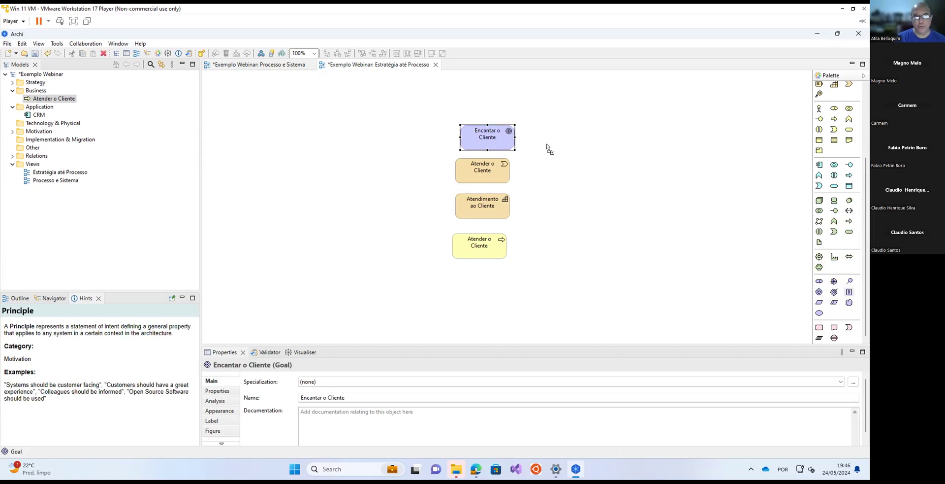
pyautogui.click(460, 84)
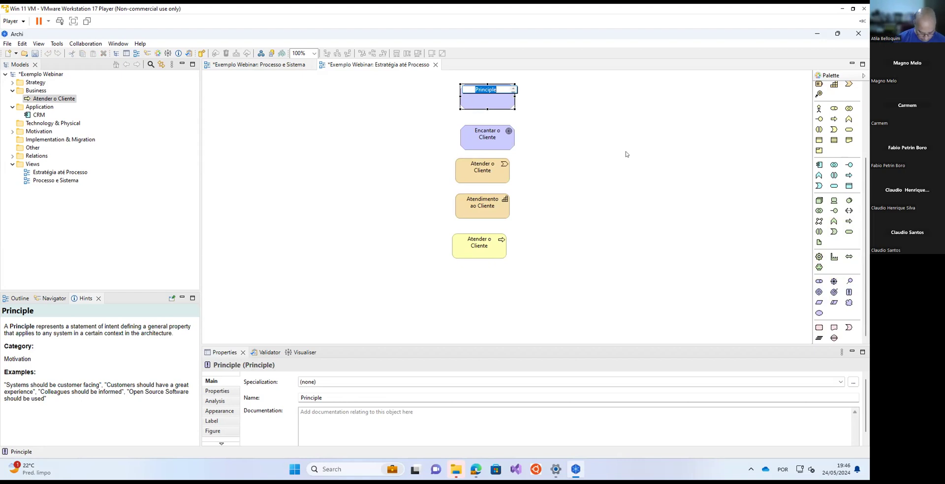
pyautogui.write('Orienta;')
pyautogui.write('ão ao Cliente')
pyautogui.click(594, 154)
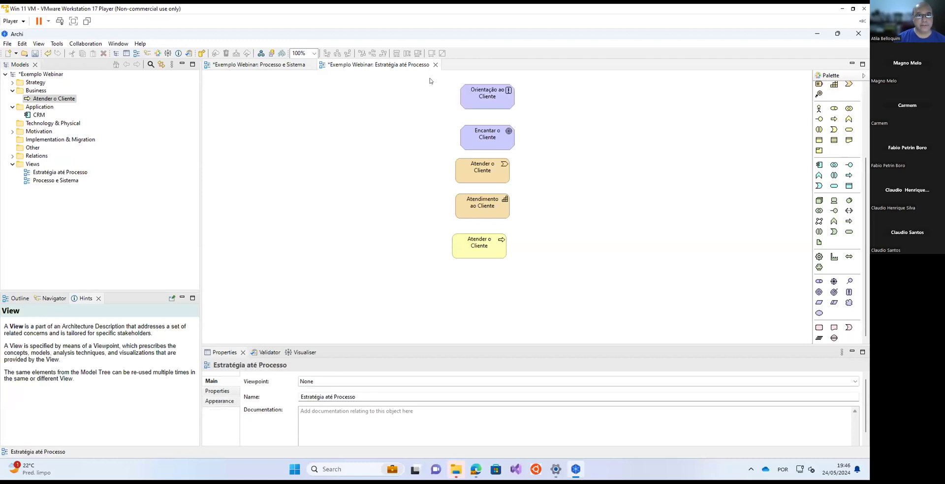
# Shift all five elements lower in the view and align them in one evenly spaced vertical column.
pyautogui.moveTo(439, 75); pyautogui.dragTo(549, 272)
pyautogui.moveTo(491, 248); pyautogui.dragTo(490, 277)
pyautogui.moveTo(489, 166); pyautogui.dragTo(492, 176)
pyautogui.click(505, 181)
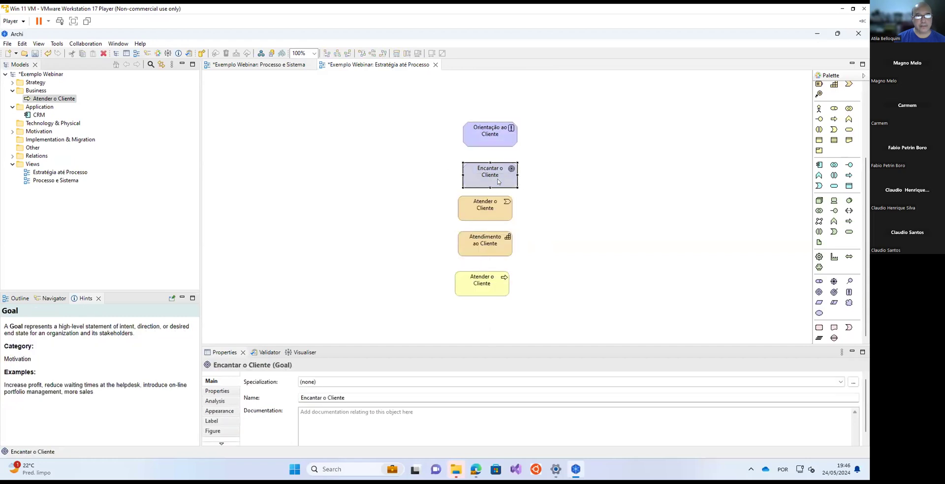
pyautogui.moveTo(492, 208); pyautogui.dragTo(497, 215)
pyautogui.moveTo(483, 246); pyautogui.dragTo(489, 254)
pyautogui.moveTo(488, 286); pyautogui.dragTo(496, 292)
# Connect the Atender o Cliente process to the Atendimento ao Cliente capability with a Realizes relation and move the process slightly lower.
pyautogui.scroll(3, 817, 187)
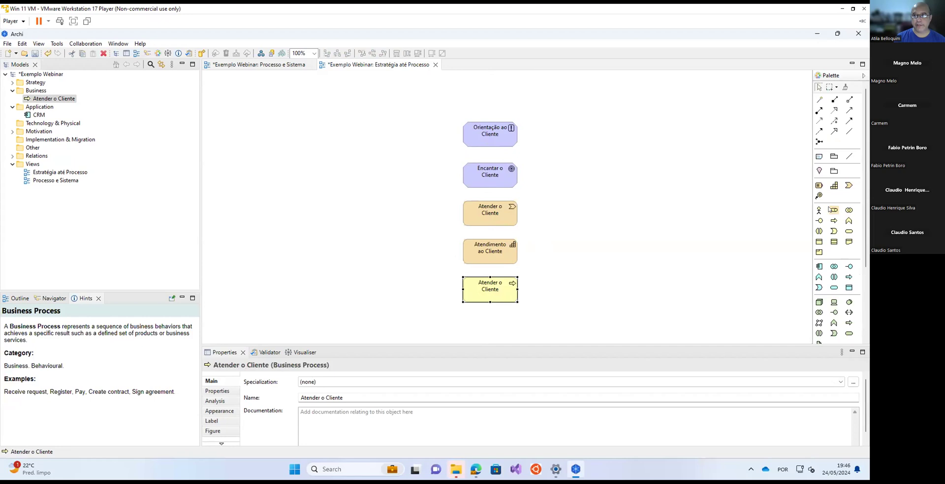
pyautogui.click(821, 101)
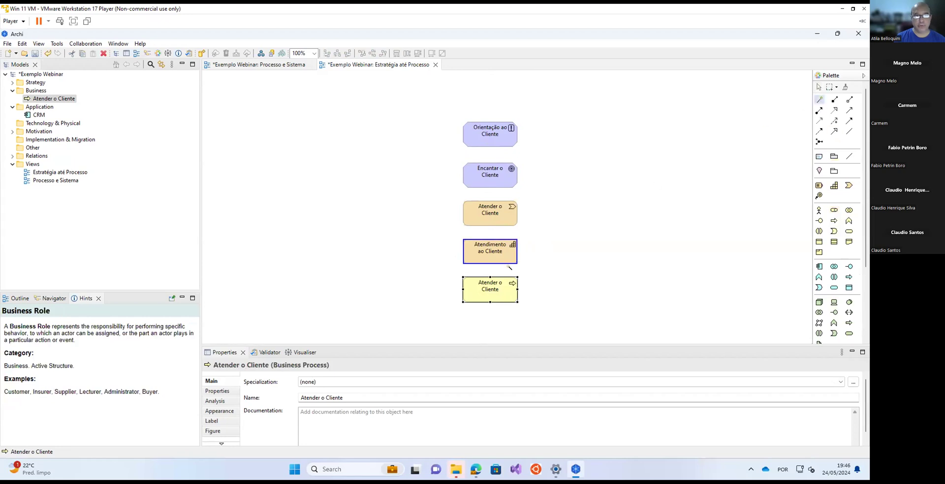
pyautogui.click(491, 278)
pyautogui.click(490, 248)
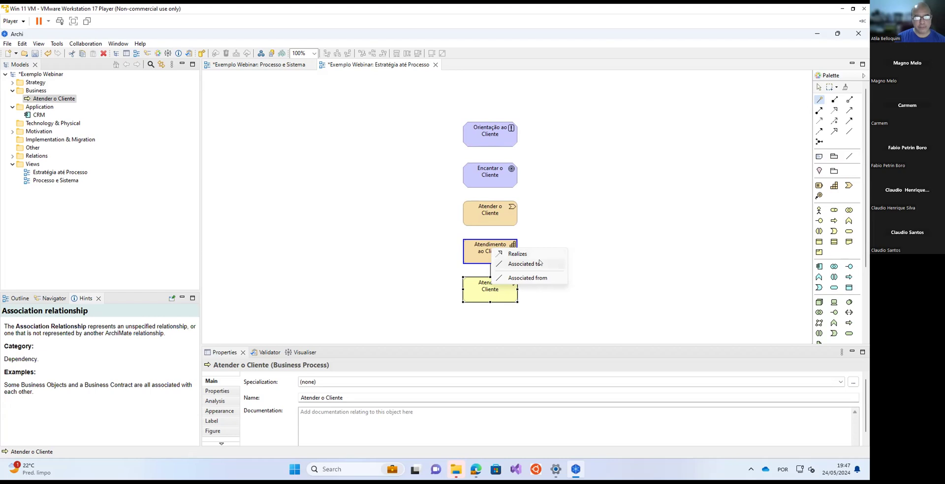
pyautogui.click(534, 254)
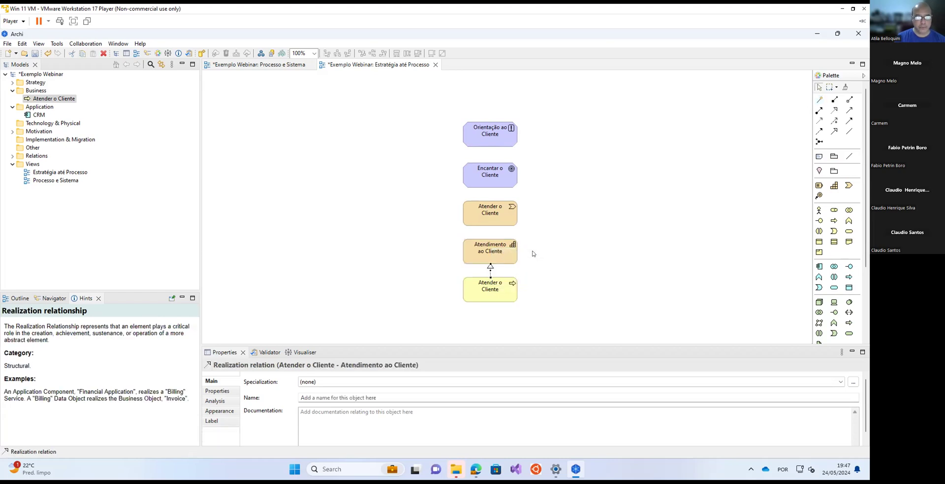
pyautogui.moveTo(494, 289); pyautogui.dragTo(490, 299)
# Move the Atender o Cliente value stream slightly higher and connect the Atendimento ao Cliente capability to it with a Serves relation.
pyautogui.click(495, 205)
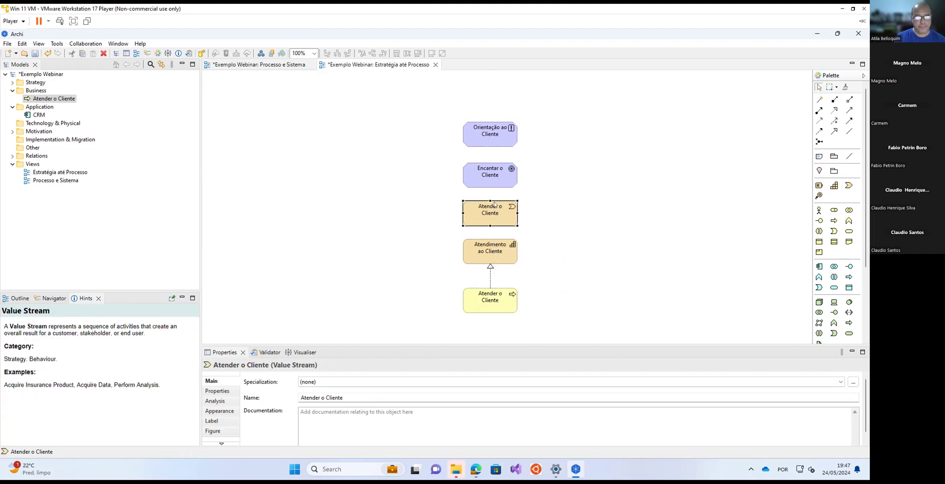
pyautogui.moveTo(495, 204); pyautogui.dragTo(494, 194)
pyautogui.click(819, 100)
pyautogui.click(490, 252)
pyautogui.click(488, 205)
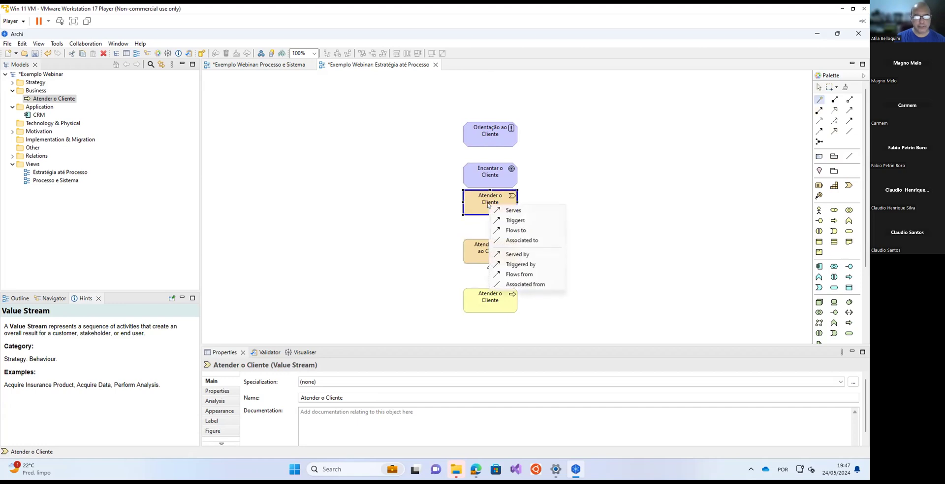
pyautogui.click(513, 210)
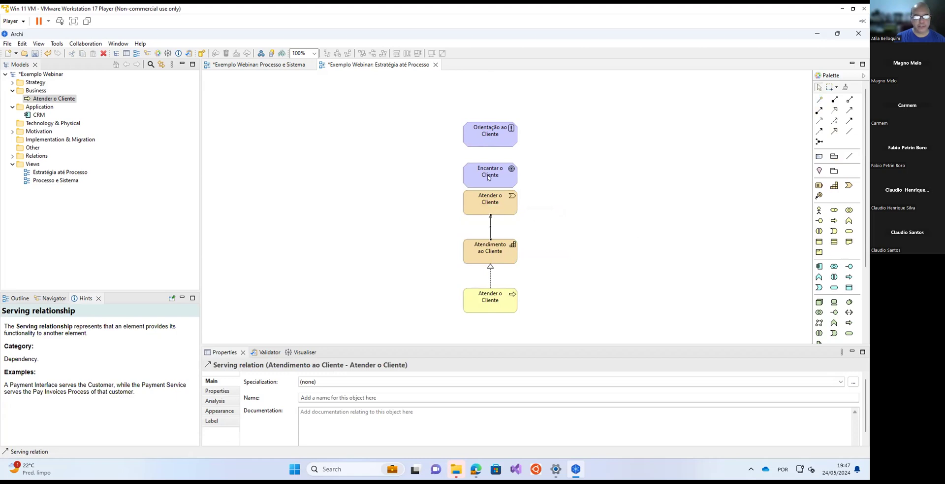
# Move the principle and goal higher, and connect the Atender o Cliente value stream to the Encantar o Cliente goal with a realization relation.
pyautogui.moveTo(497, 132); pyautogui.dragTo(497, 97)
pyautogui.moveTo(489, 170); pyautogui.dragTo(489, 148)
pyautogui.click(821, 100)
pyautogui.click(493, 147)
pyautogui.click(518, 152)
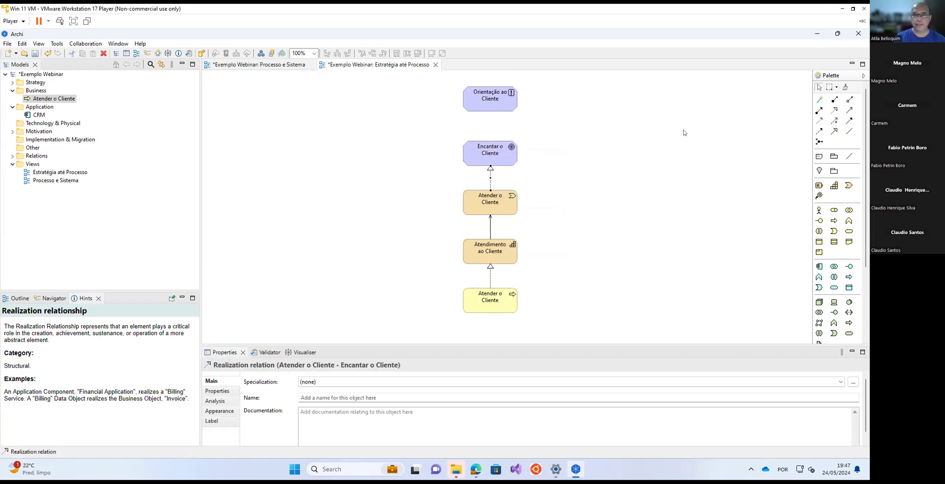
# Connect the Encantar o Cliente goal to the Orientação ao Cliente principle with an Influences relation and nudge the principle closer.
pyautogui.click(820, 99)
pyautogui.click(493, 152)
pyautogui.click(487, 98)
pyautogui.click(512, 104)
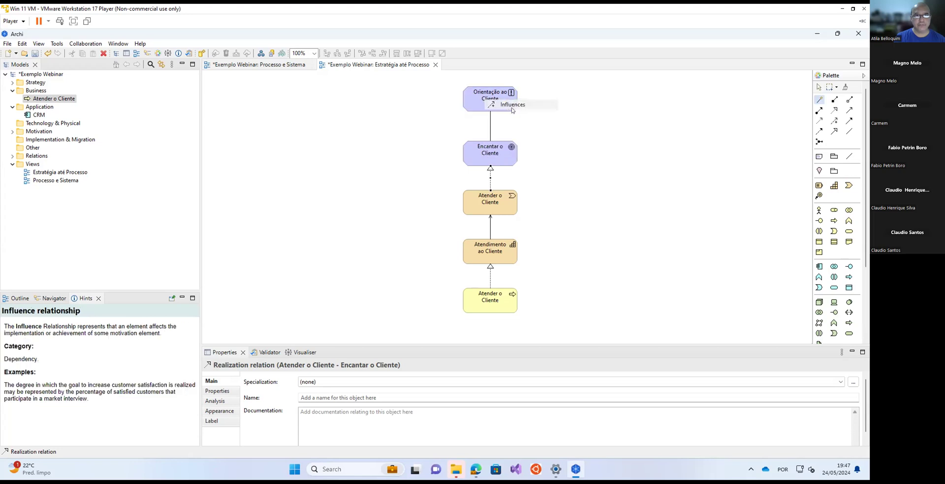
pyautogui.click(625, 120)
pyautogui.moveTo(496, 103); pyautogui.dragTo(495, 108)
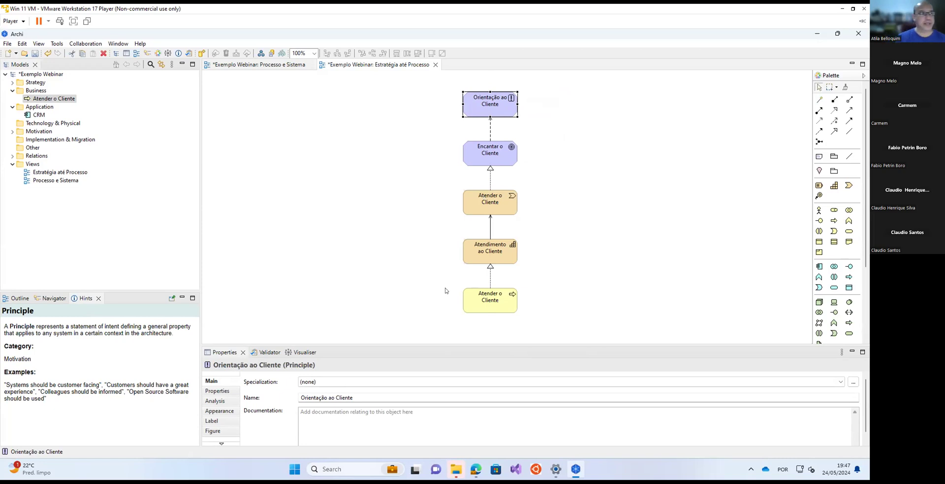
# Expand the Strategy, Motivation and Relations folders and check which views use the realization relation from Atender o Cliente to Encantar o Cliente.
pyautogui.click(12, 82)
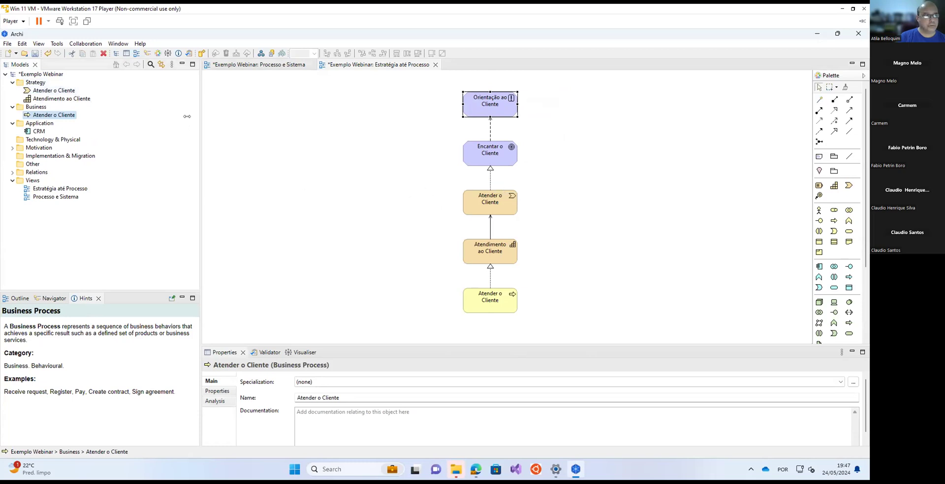
pyautogui.click(12, 148)
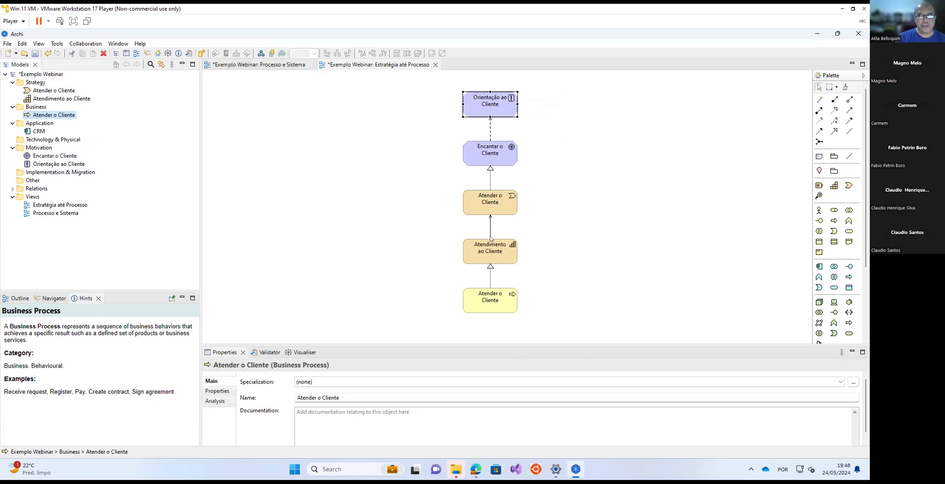
pyautogui.click(11, 189)
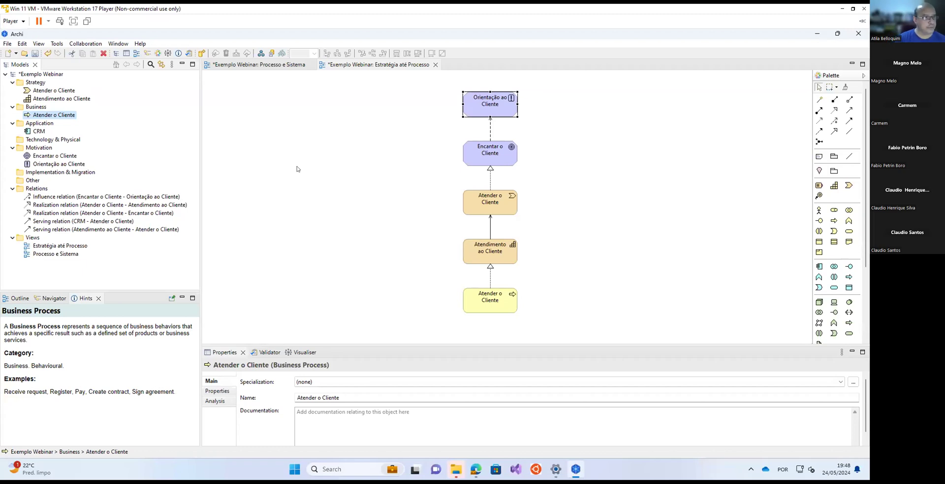
pyautogui.click(92, 213)
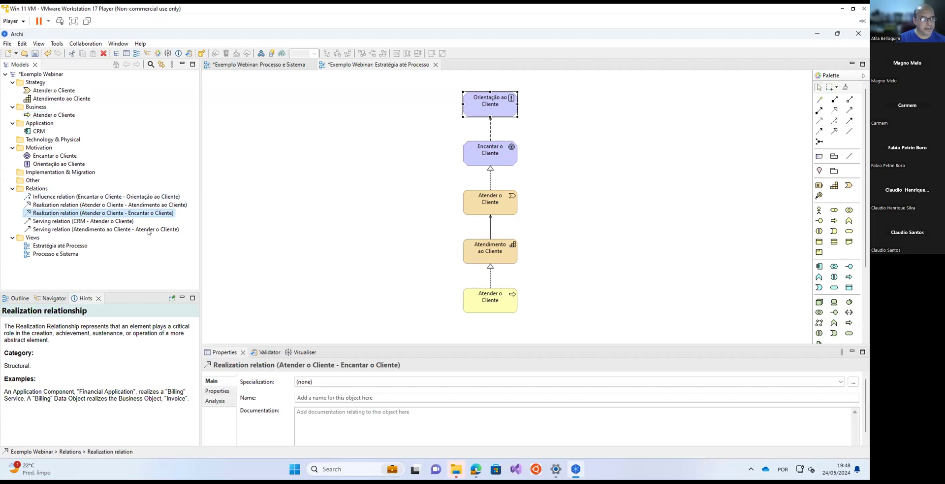
pyautogui.moveTo(471, 341); pyautogui.dragTo(472, 320)
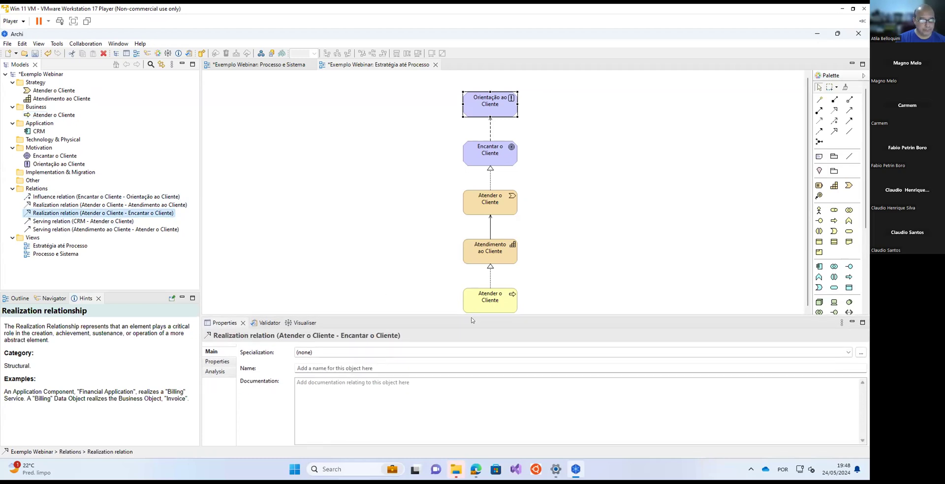
pyautogui.click(217, 372)
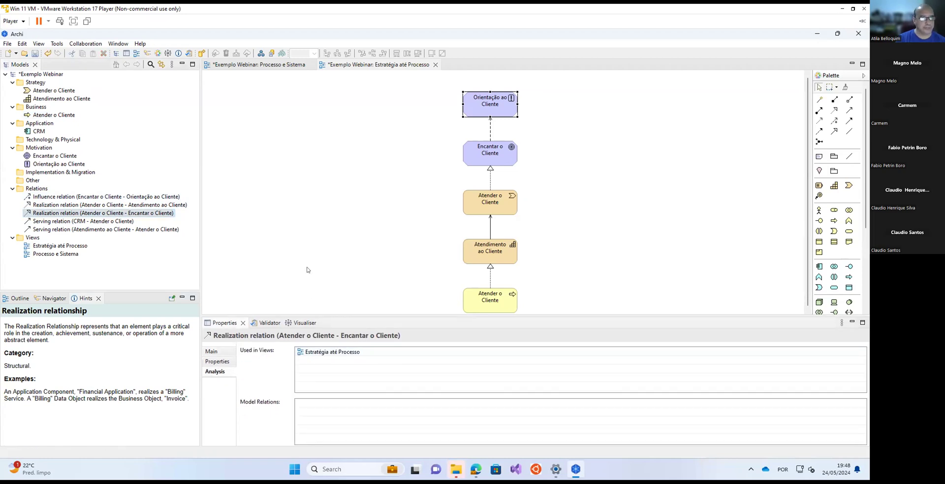
# Locate the realization relation between the process and the Atendimento ao Cliente capability in the model tree and examine its analysis.
pyautogui.click(489, 277)
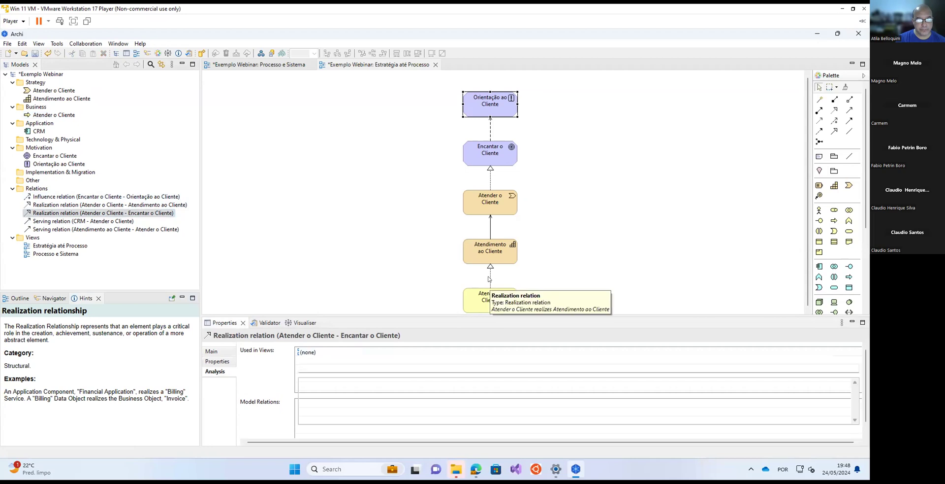
pyautogui.rightClick(490, 279)
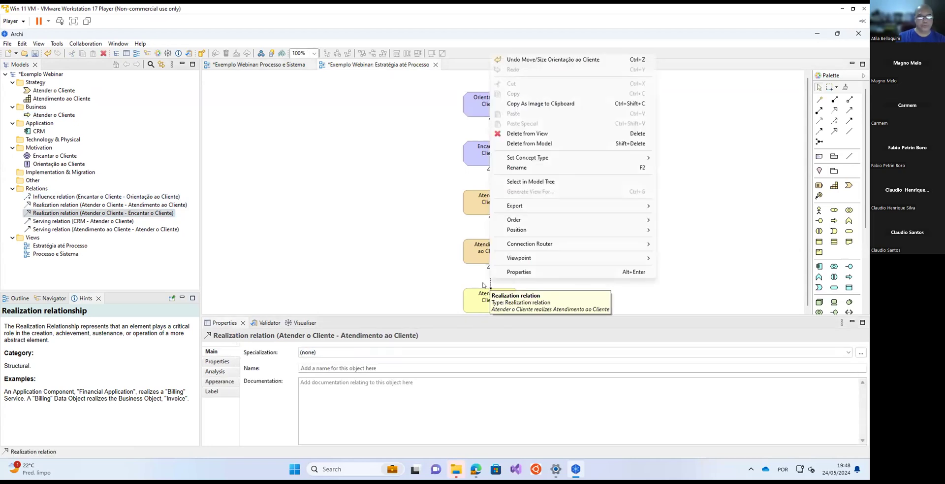
pyautogui.click(531, 181)
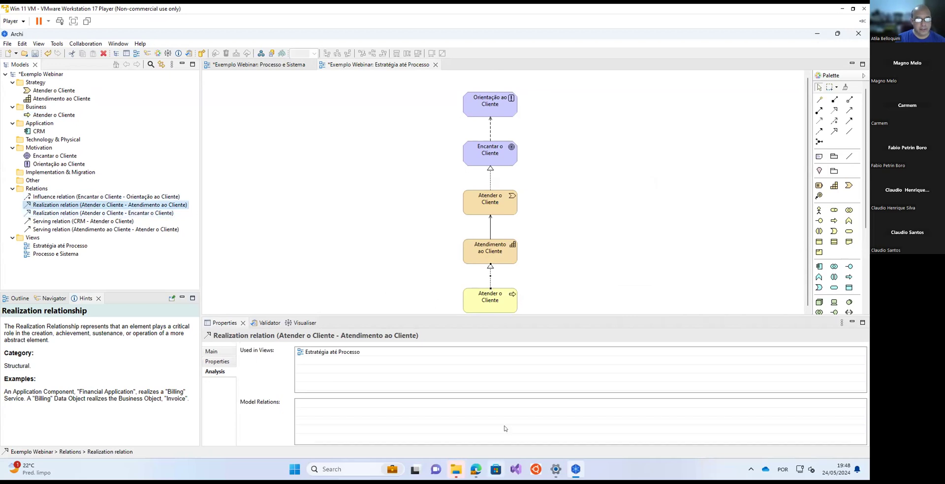
pyautogui.click(574, 255)
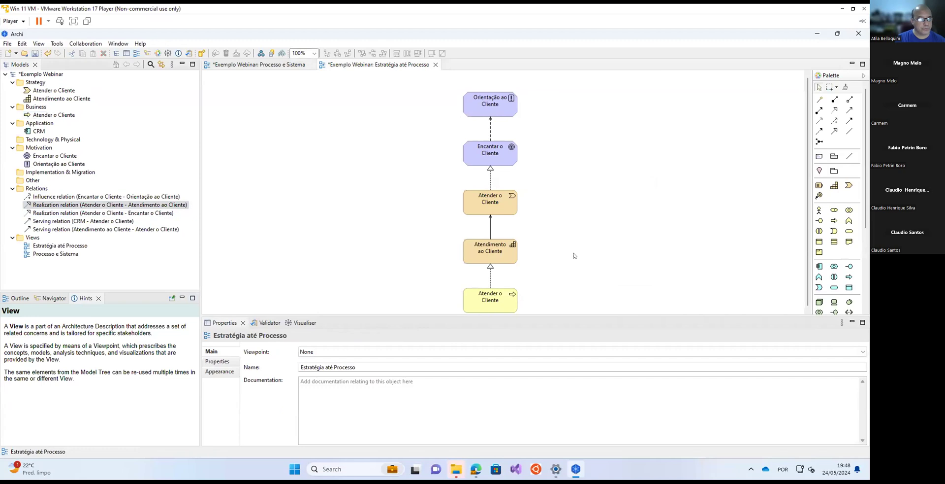
# Enlarge the diagram area, add the existing CRM component to the view and place it left of the Atender o Cliente process, level with it.
pyautogui.moveTo(617, 316); pyautogui.dragTo(613, 364)
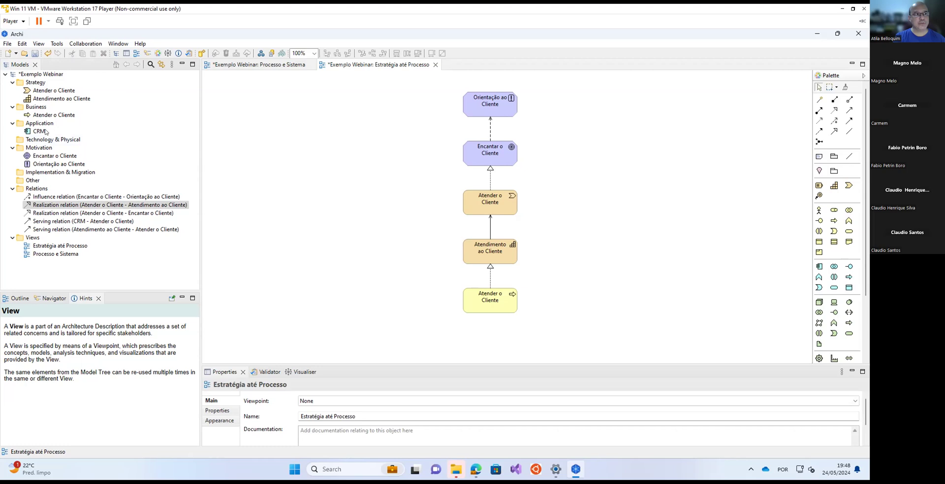
pyautogui.moveTo(39, 132); pyautogui.dragTo(291, 214)
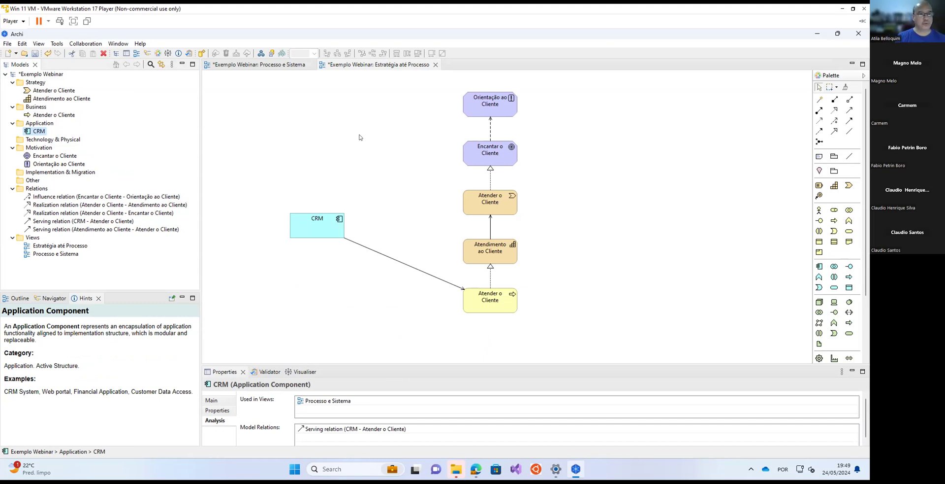
pyautogui.moveTo(322, 220); pyautogui.dragTo(335, 292)
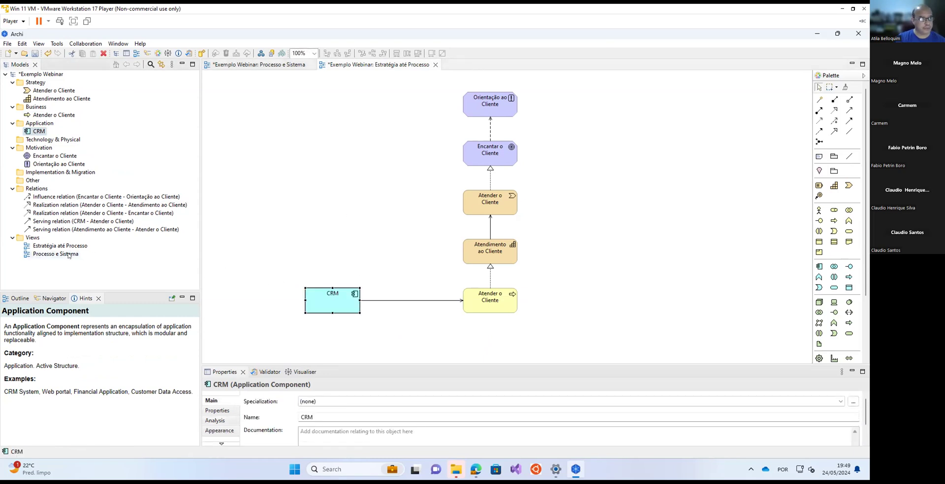
# Locate the serving relation from CRM to Atender o Cliente in the model tree and check which views use it.
pyautogui.click(249, 64)
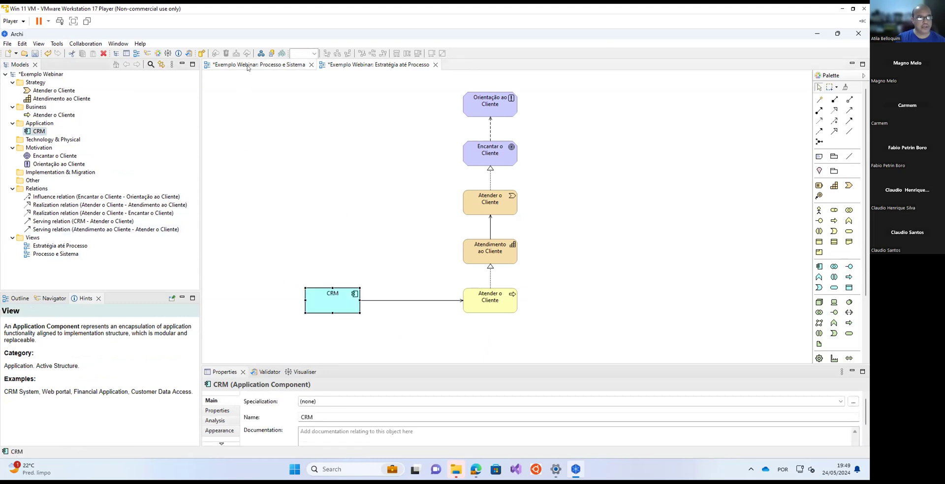
pyautogui.click(356, 66)
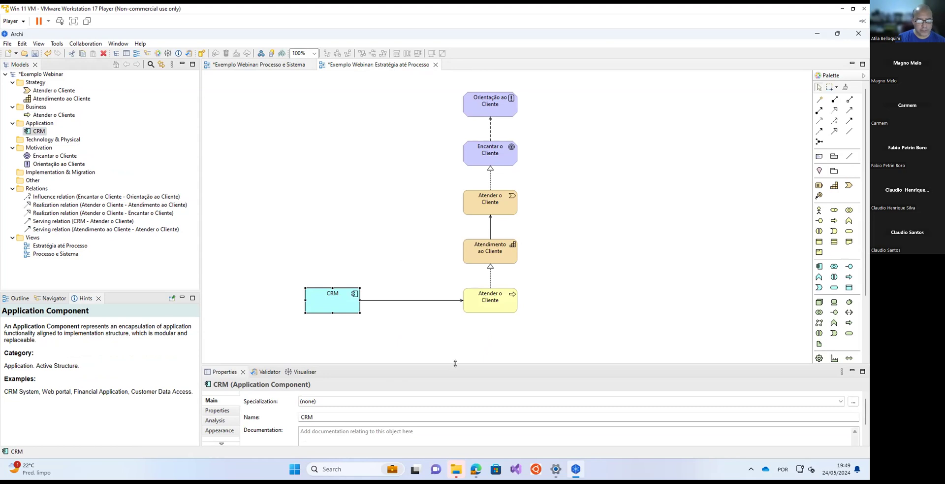
pyautogui.moveTo(458, 358); pyautogui.dragTo(459, 343)
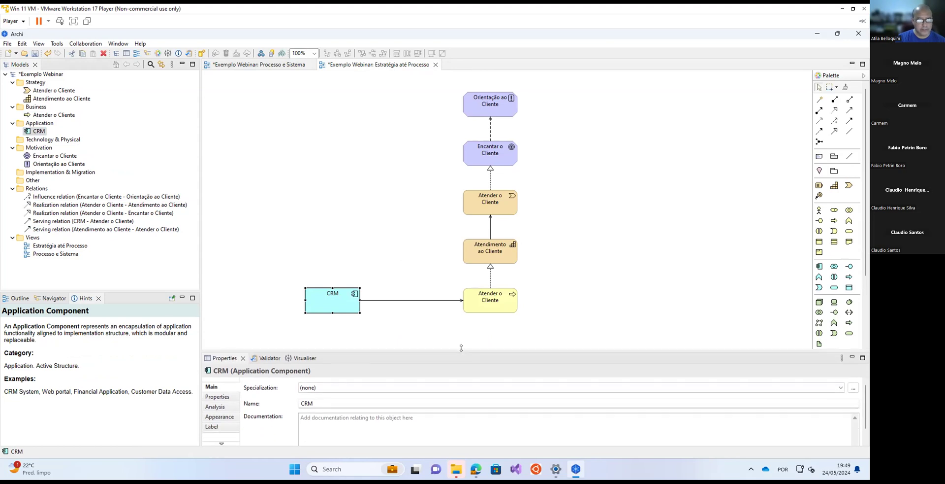
pyautogui.click(430, 300)
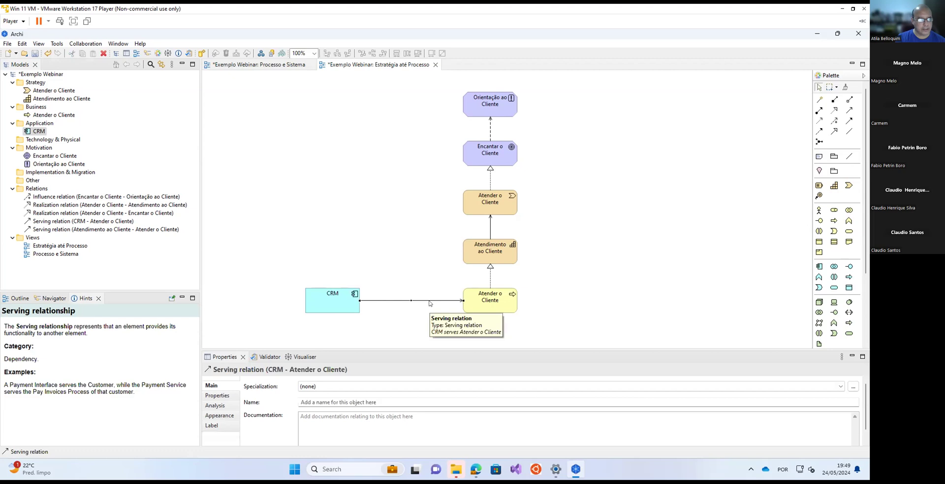
pyautogui.rightClick(429, 300)
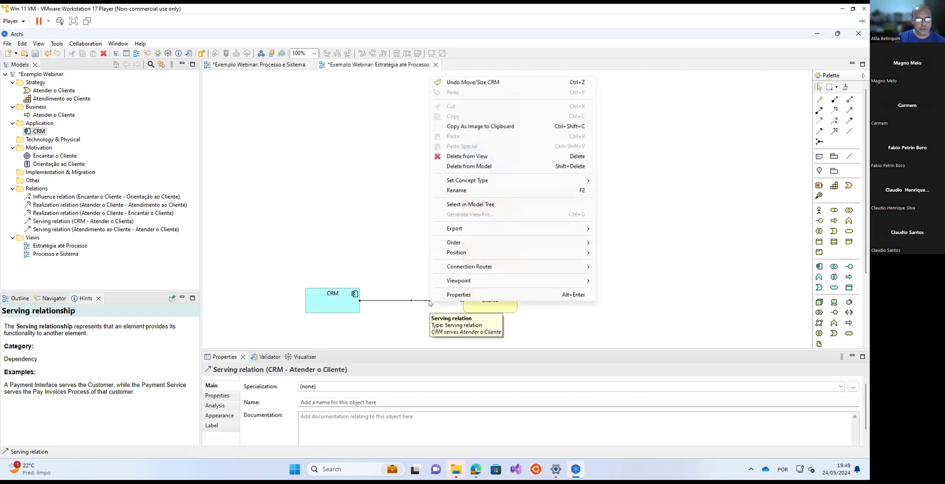
pyautogui.click(457, 204)
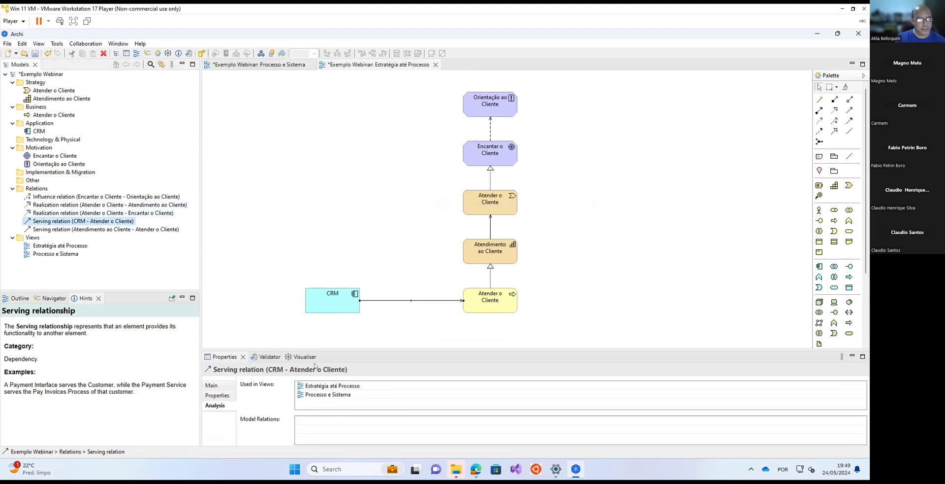
pyautogui.moveTo(430, 350); pyautogui.dragTo(431, 328)
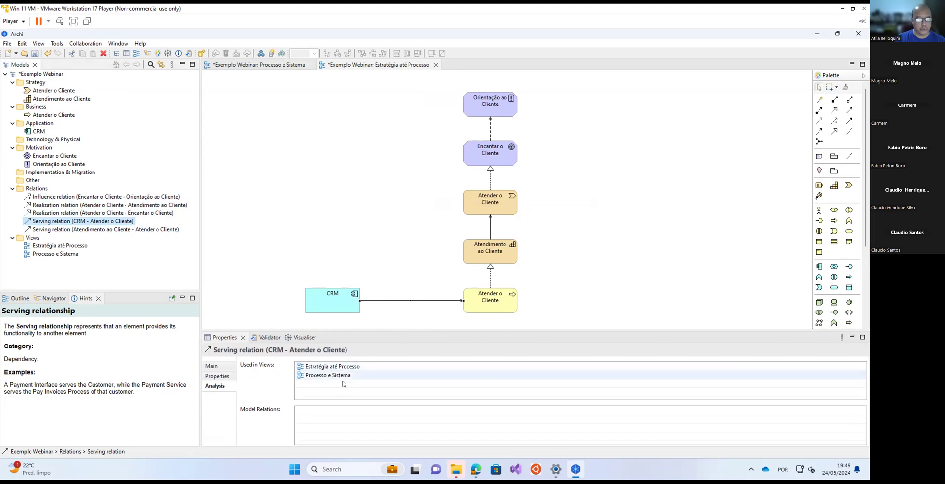
# Examine the analysis of the CRM component and the Atender o Cliente process for their views and model relations.
pyautogui.click(338, 304)
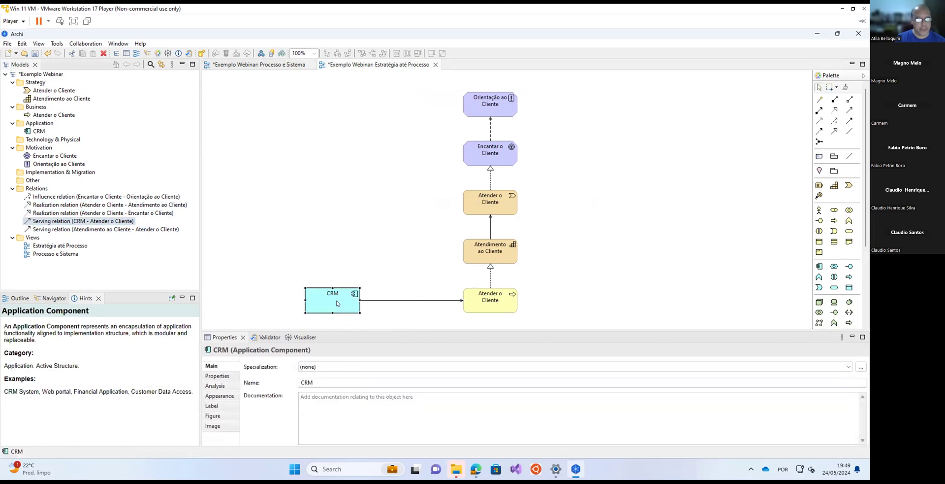
pyautogui.click(215, 385)
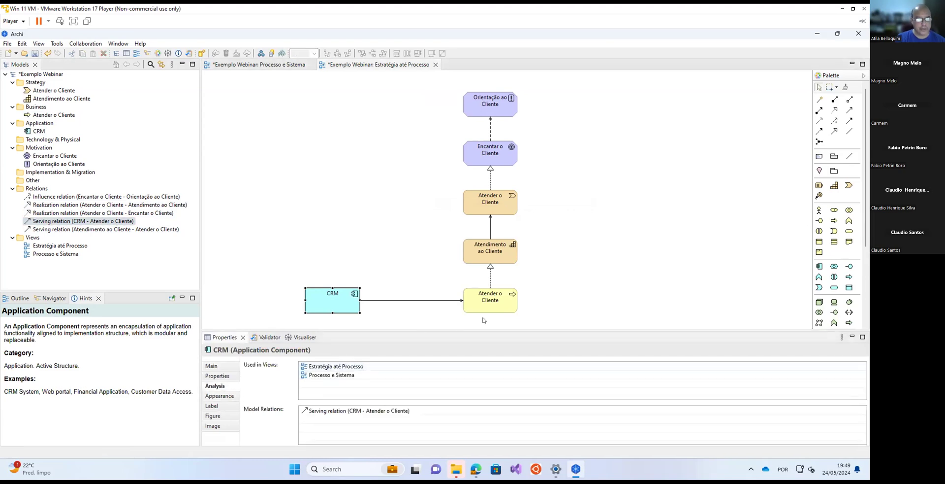
pyautogui.click(508, 306)
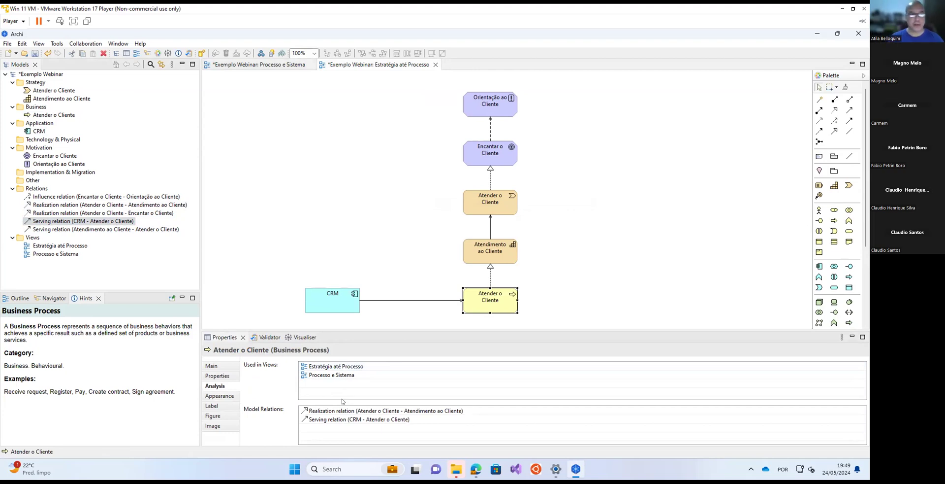
# Delete the CRM component from the Estratégia até Processo view only, keeping it in the model.
pyautogui.click(331, 291)
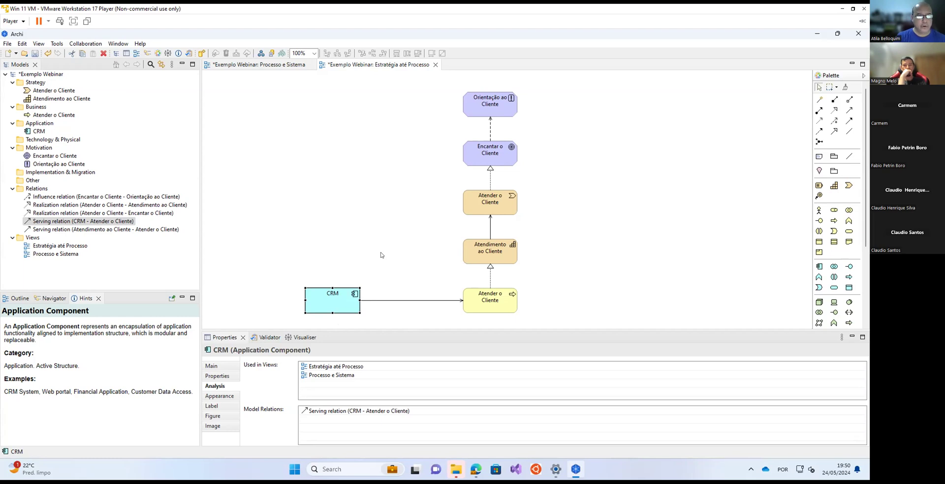
pyautogui.rightClick(338, 296)
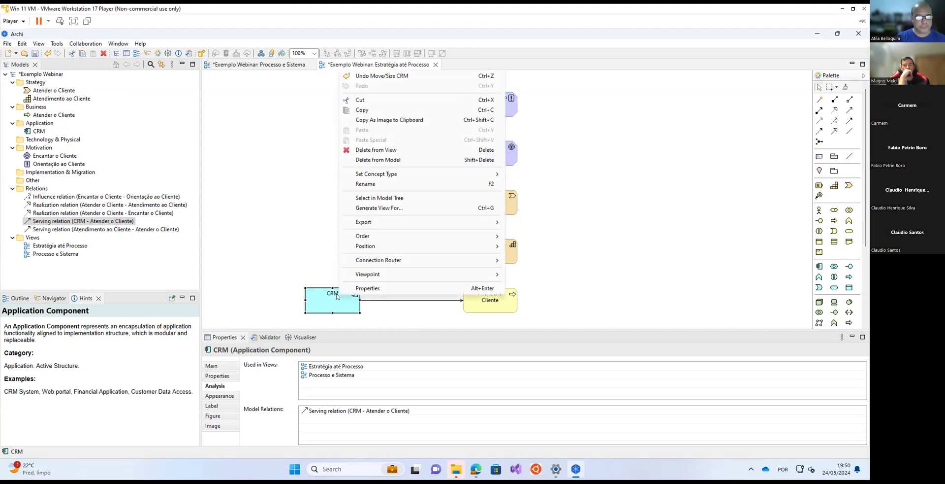
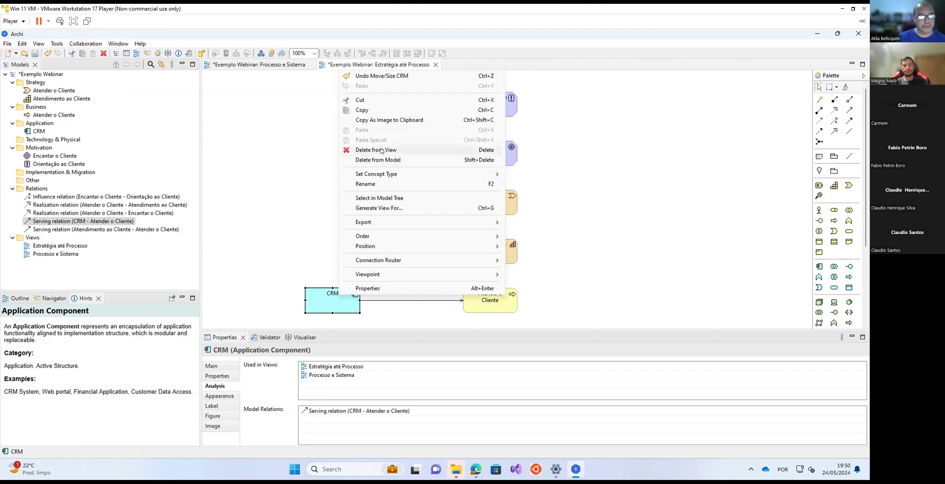
pyautogui.click(380, 150)
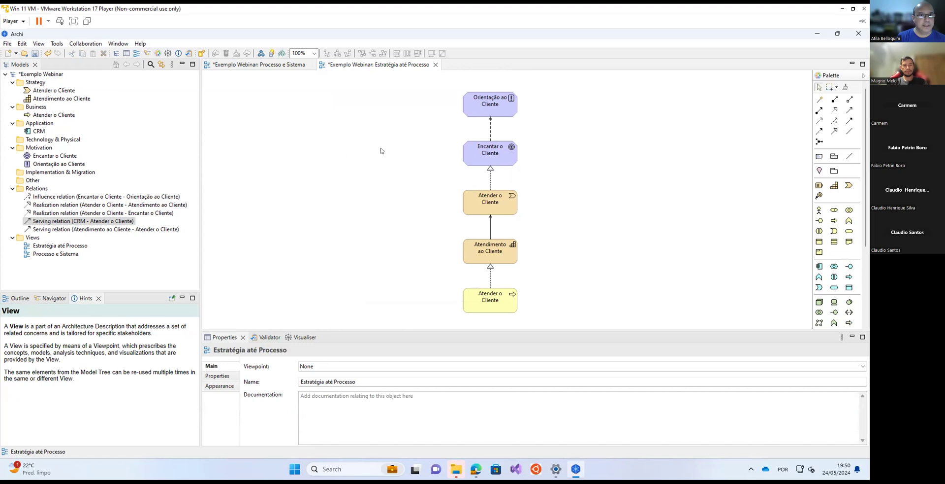
# Add the existing CRM component from the model tree back to the view, left of the Atender o Cliente process.
pyautogui.click(39, 131)
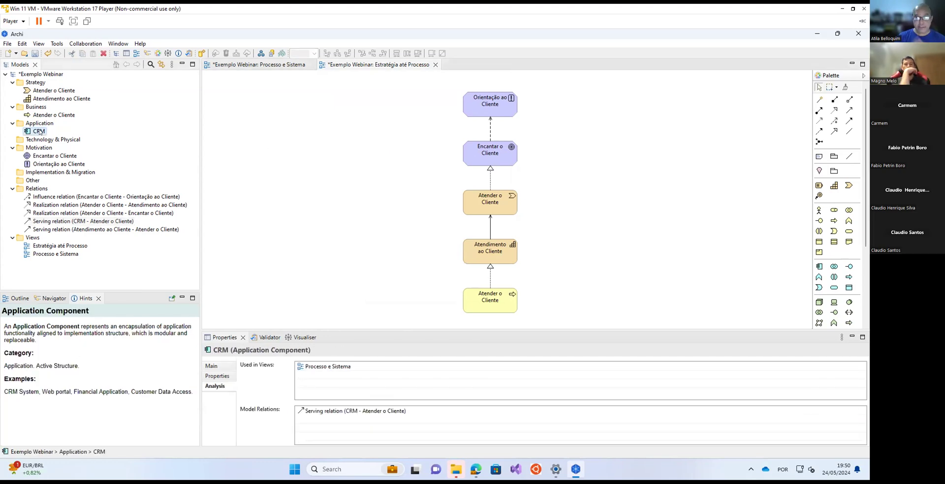
pyautogui.moveTo(39, 131); pyautogui.dragTo(327, 282)
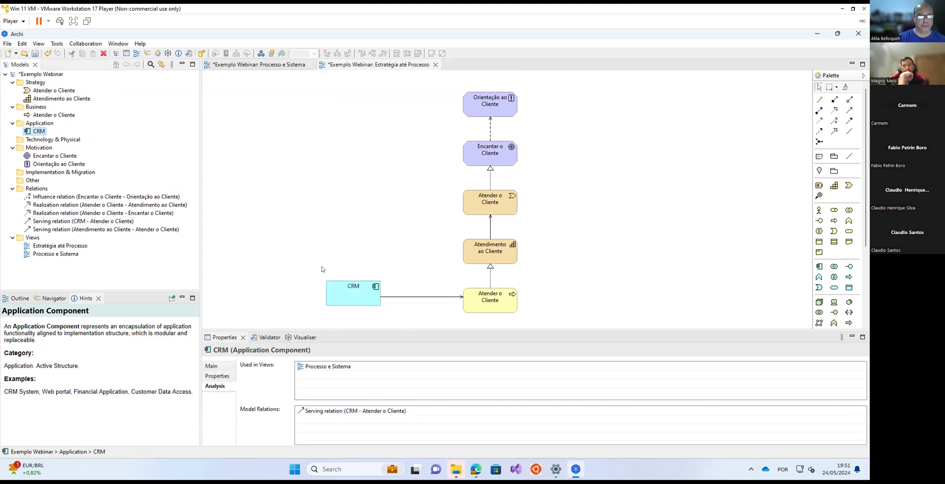
pyautogui.click(344, 290)
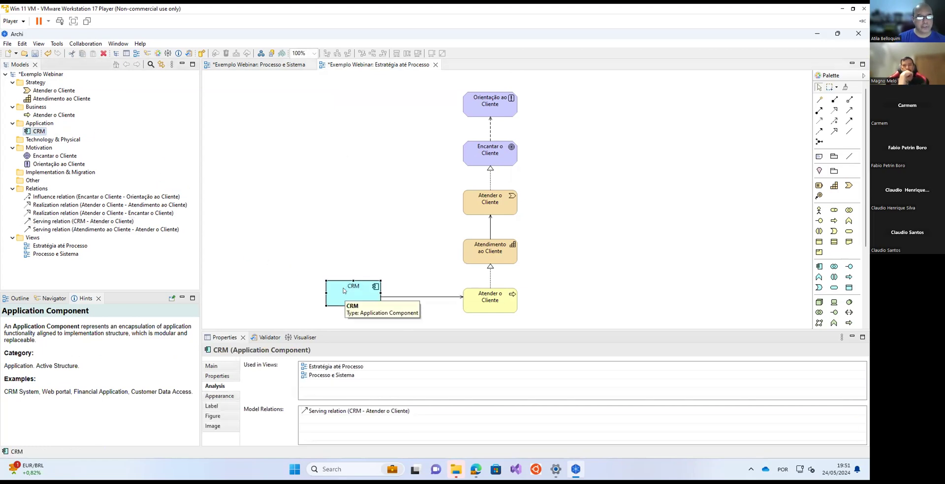
pyautogui.rightClick(345, 290)
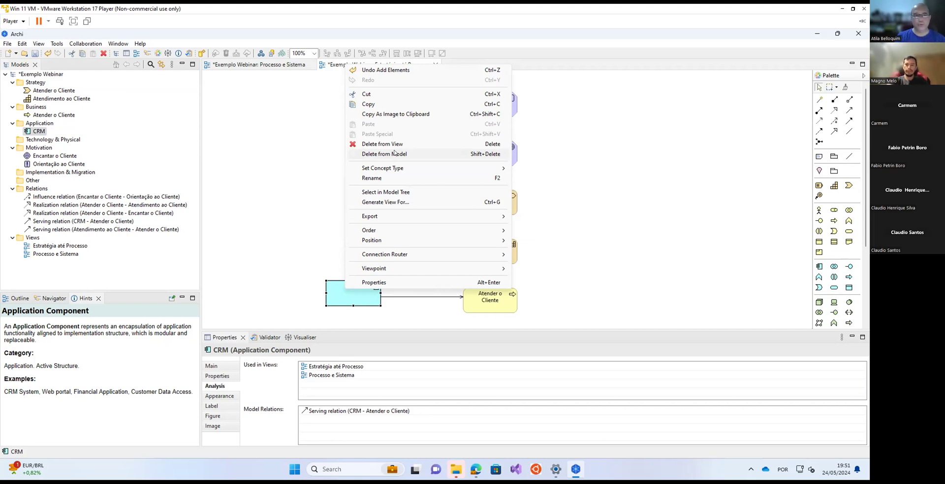
pyautogui.click(610, 261)
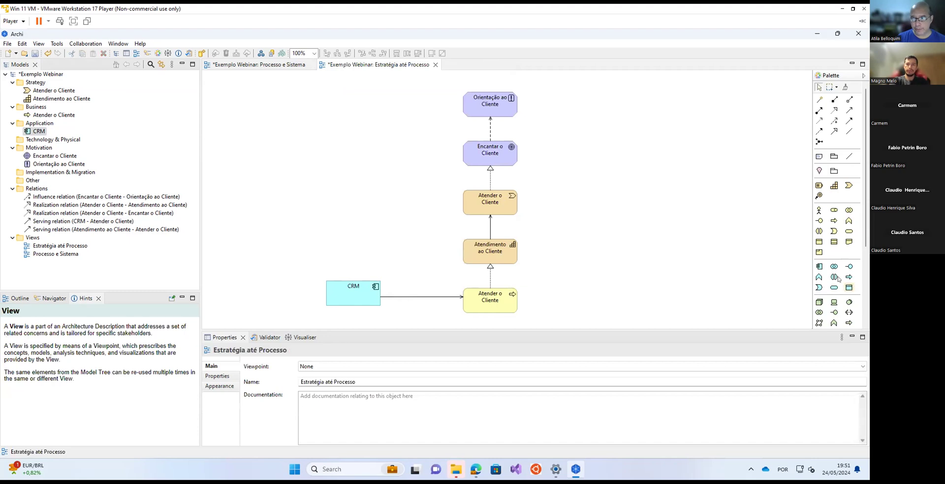
# Create an application component named Customer Relationship Management and place it just above CRM in the view.
pyautogui.click(632, 253)
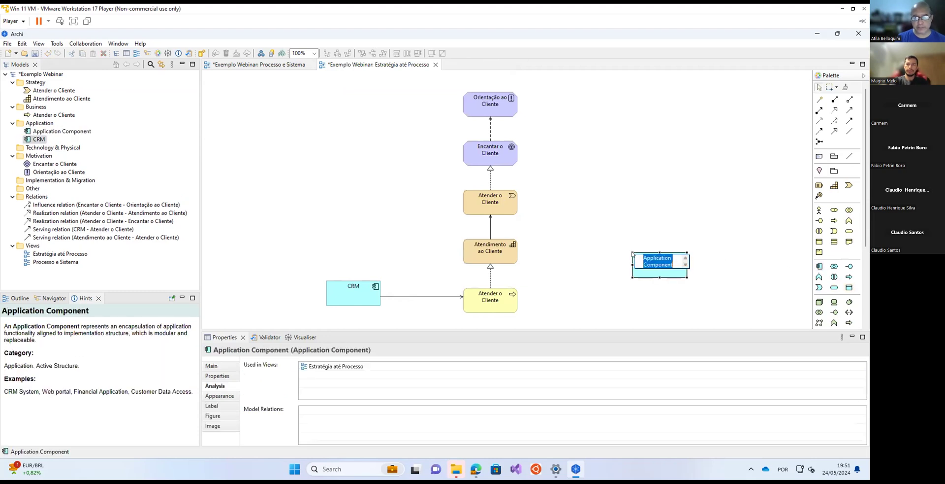
pyautogui.write('Cus')
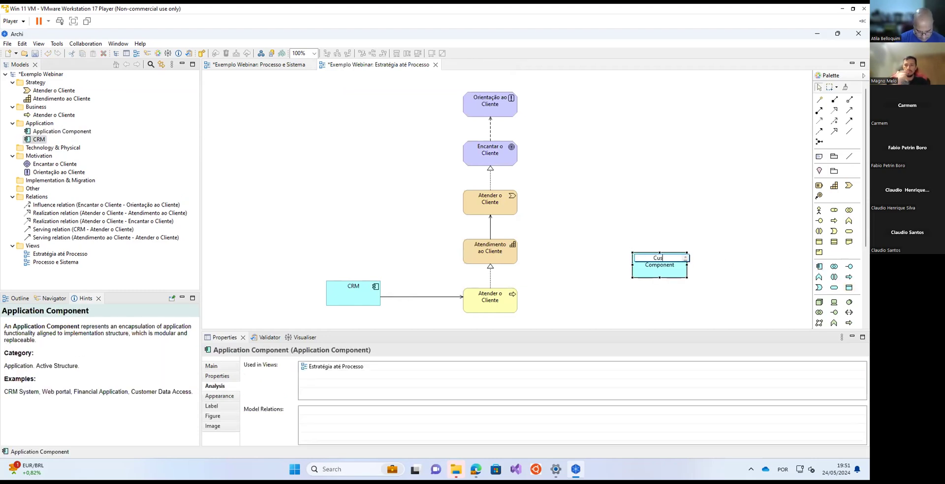
pyautogui.write('tomer Rela')
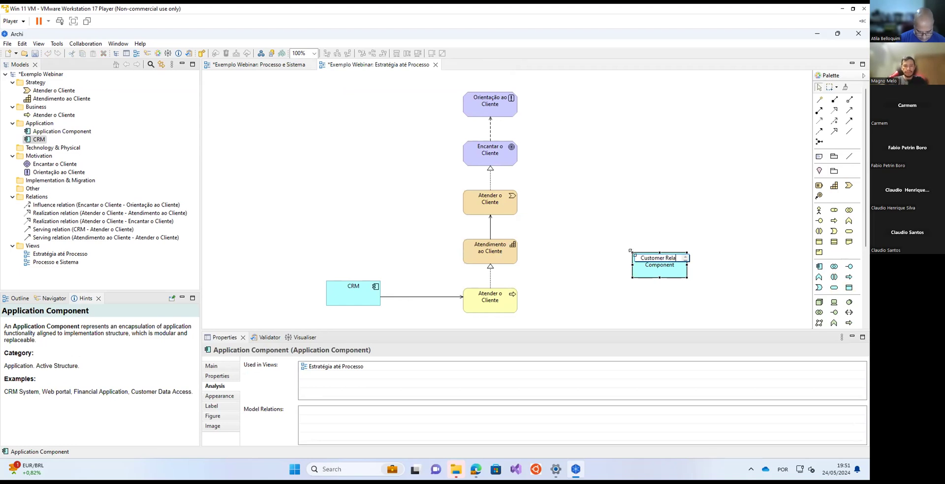
pyautogui.write('tionship')
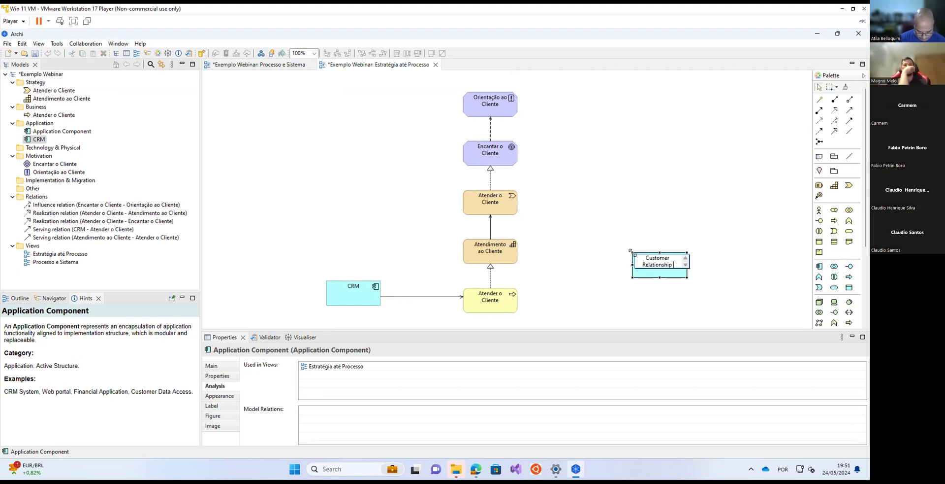
pyautogui.write(' Management')
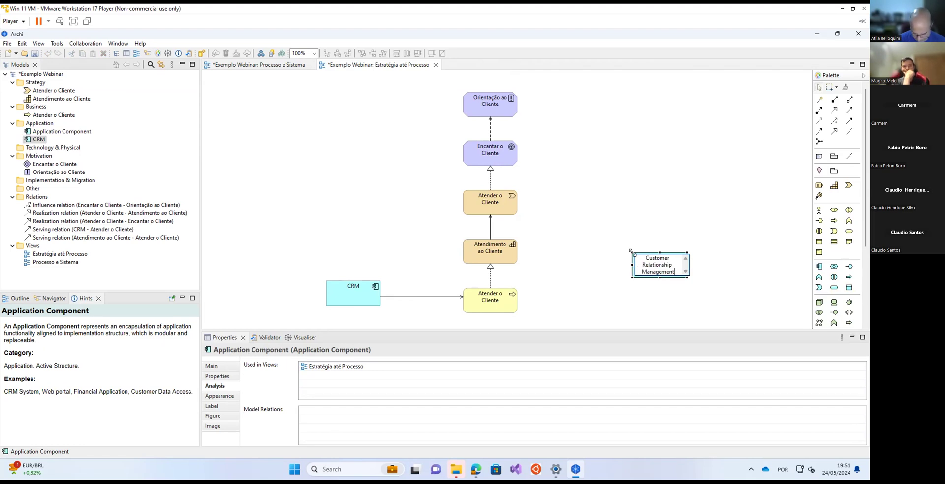
pyautogui.press('Return')
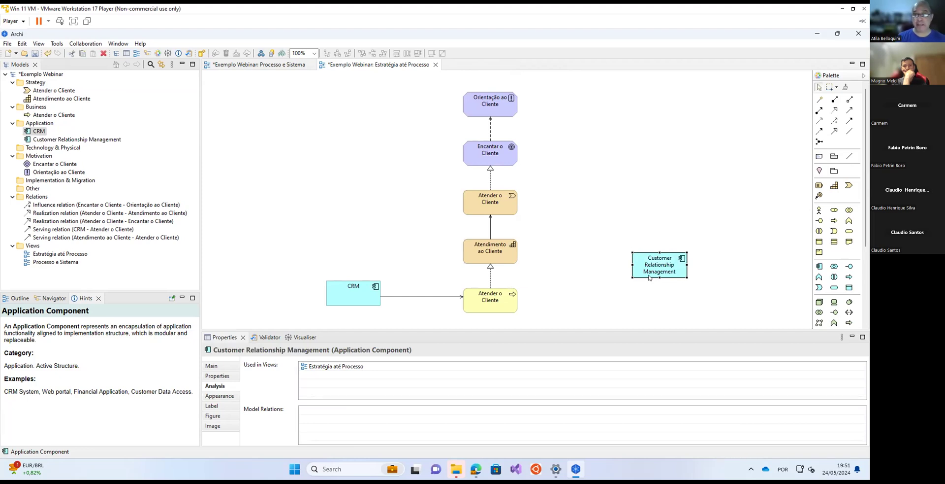
pyautogui.moveTo(650, 270); pyautogui.dragTo(340, 246)
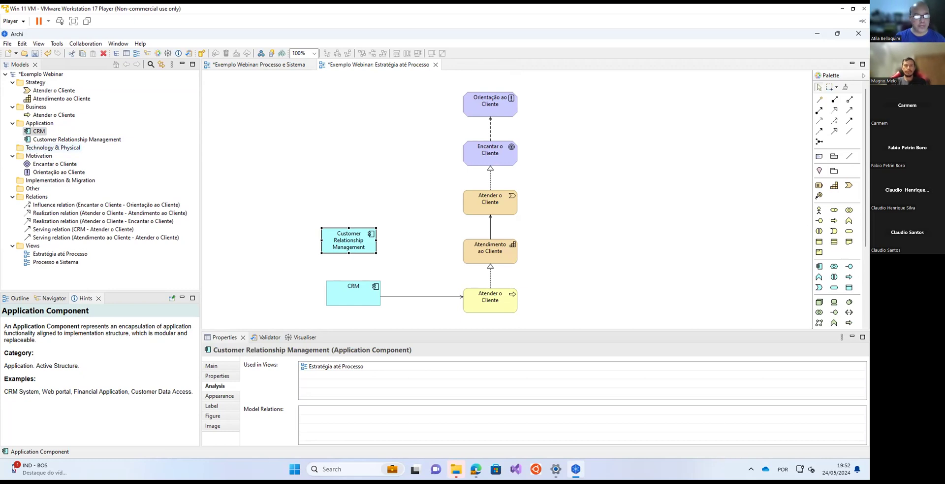
# Compare the views and model relations of the CRM and Customer Relationship Management components.
pyautogui.click(357, 295)
pyautogui.click(349, 242)
pyautogui.click(350, 289)
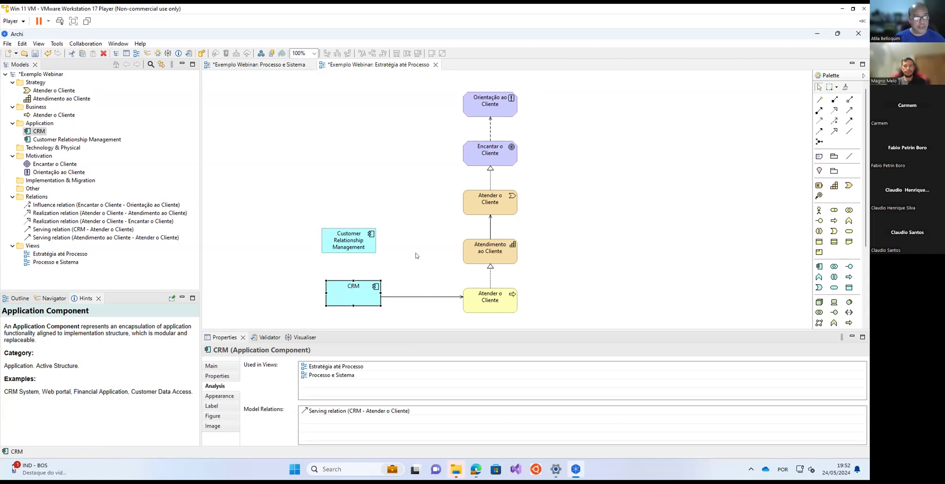
pyautogui.click(353, 240)
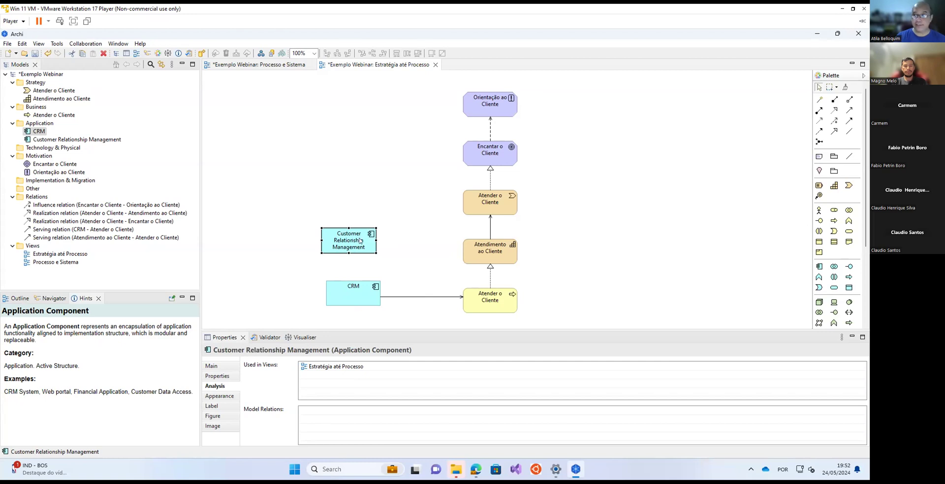
pyautogui.click(360, 298)
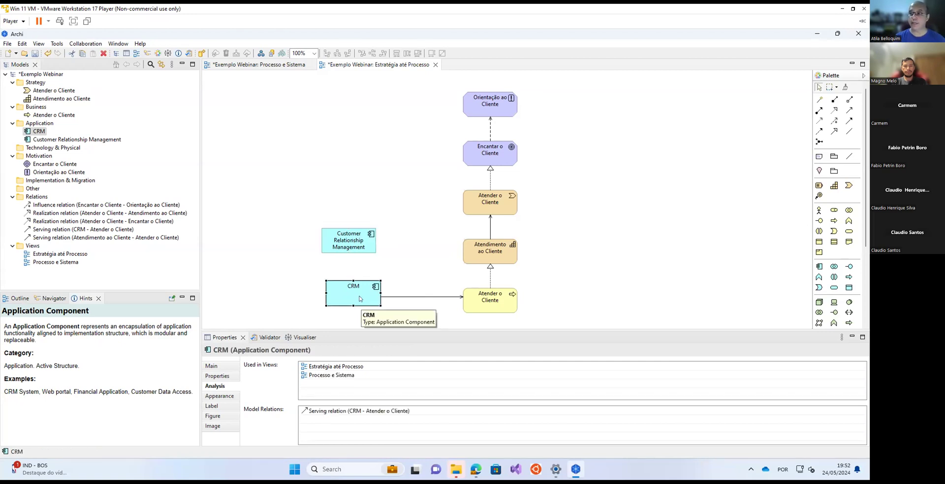
# Delete the Customer Relationship Management component from the model and remove CRM from the view.
pyautogui.rightClick(358, 234)
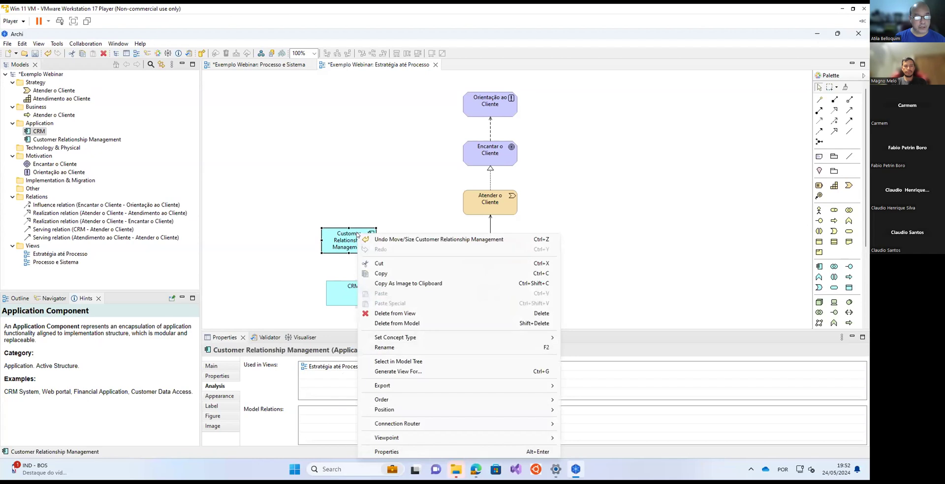
pyautogui.click(400, 323)
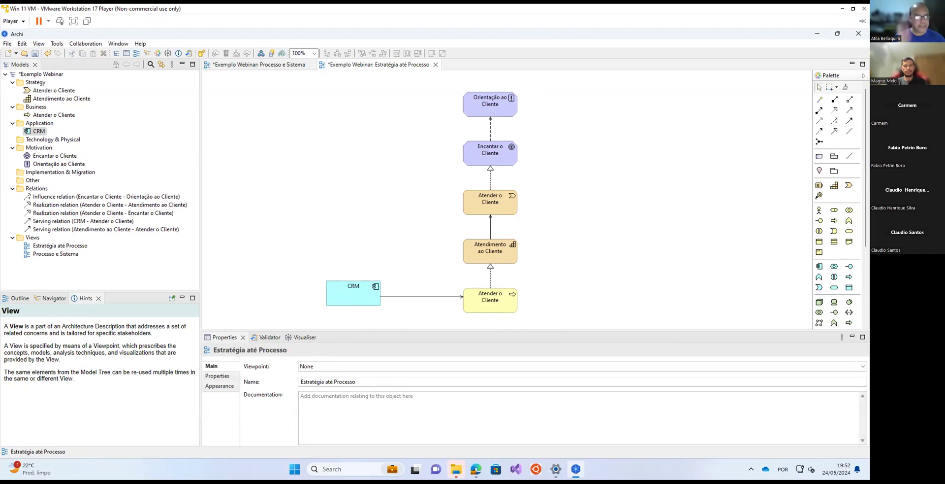
pyautogui.click(370, 299)
pyautogui.press('Delete')
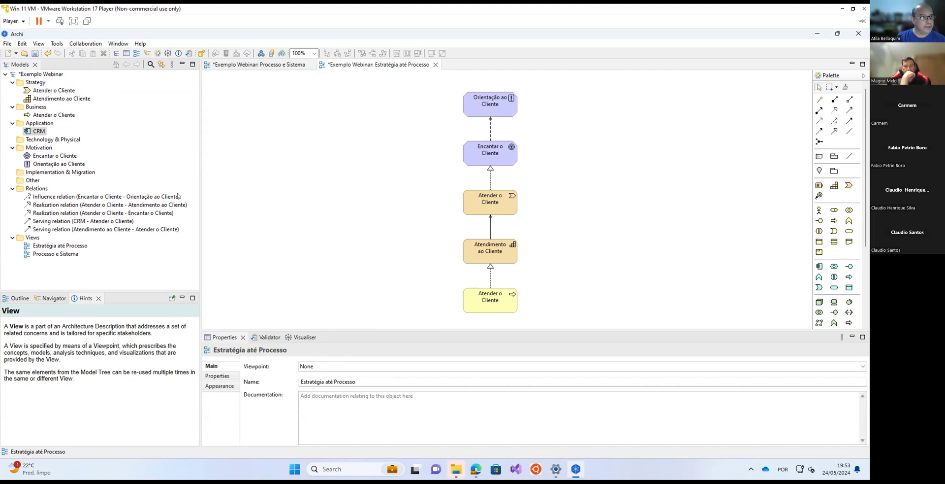
# Open the Processo e Sistema view and examine the analysis of its Atender o Cliente process and CRM component.
pyautogui.doubleClick(70, 254)
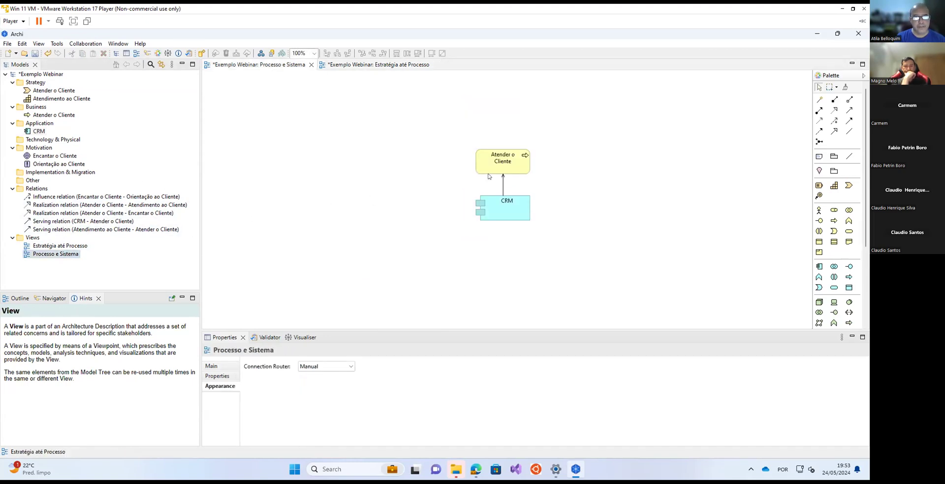
pyautogui.click(503, 162)
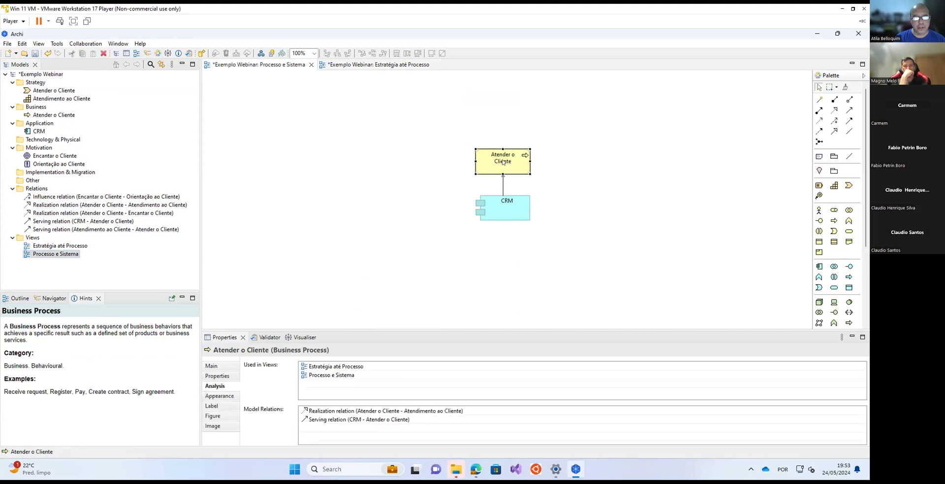
pyautogui.click(507, 203)
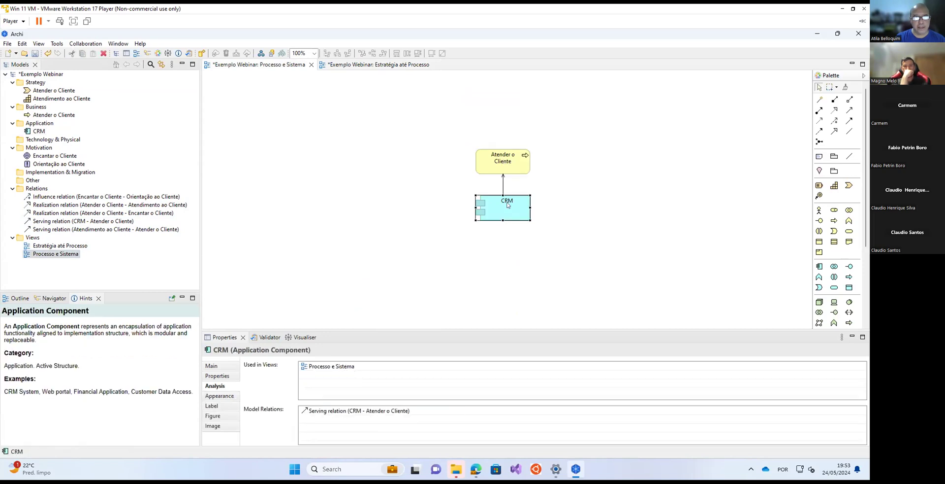
# Rearrange the Processo e Sistema view by moving the CRM component diagonally below the Atender o Cliente process.
pyautogui.moveTo(503, 220); pyautogui.dragTo(578, 248)
pyautogui.moveTo(499, 160); pyautogui.dragTo(486, 178)
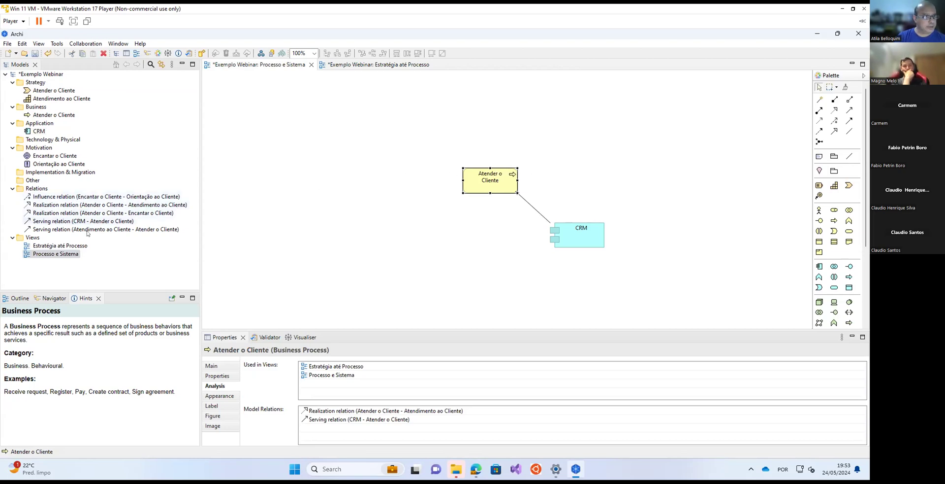
# Open the Estratégia até Processo view, enlarge its canvas area and show the analysis of the Atender o Cliente business process.
pyautogui.doubleClick(82, 245)
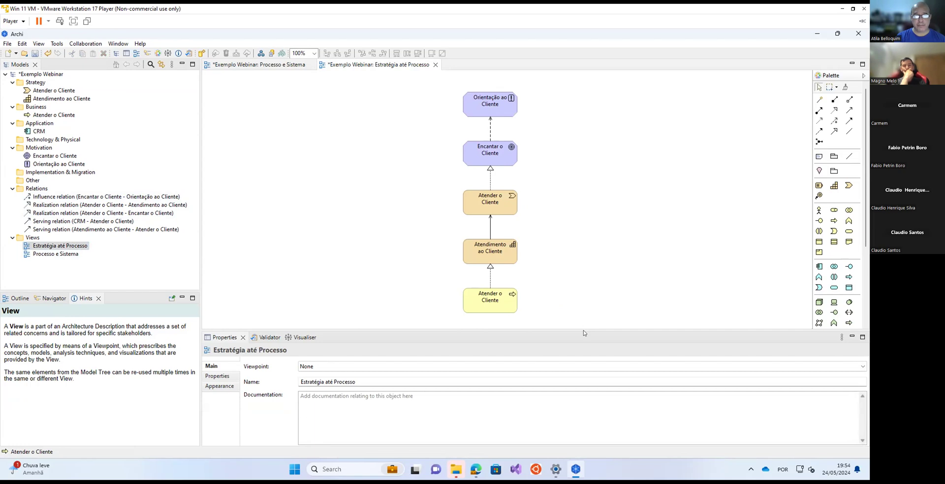
pyautogui.moveTo(583, 329); pyautogui.dragTo(583, 359)
pyautogui.click(496, 304)
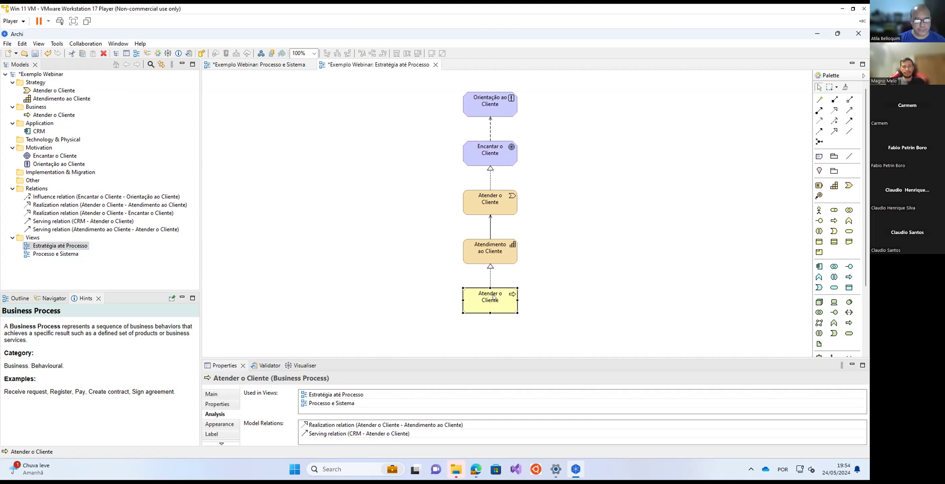
# Rename the Atender o Cliente business process as Atender o Cliente Presencialmente and widen its box to fit the name.
pyautogui.doubleClick(494, 295)
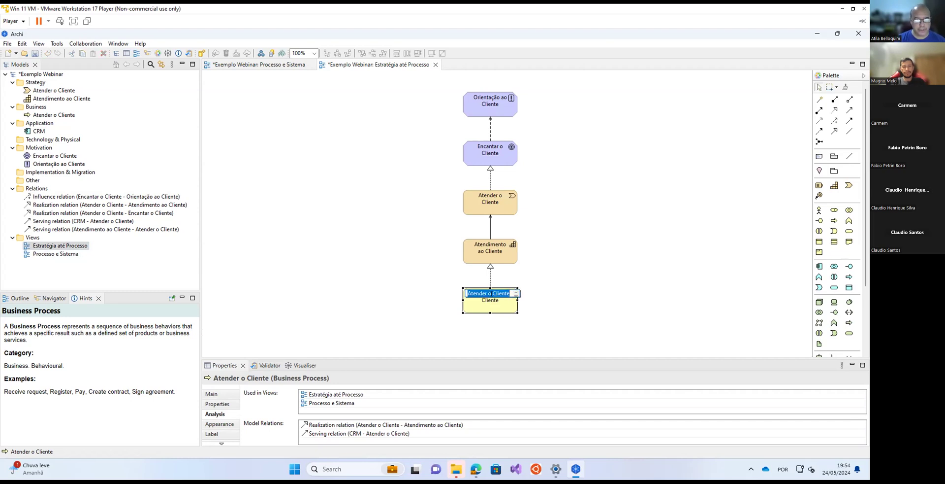
pyautogui.click(508, 293)
pyautogui.write('Presenci')
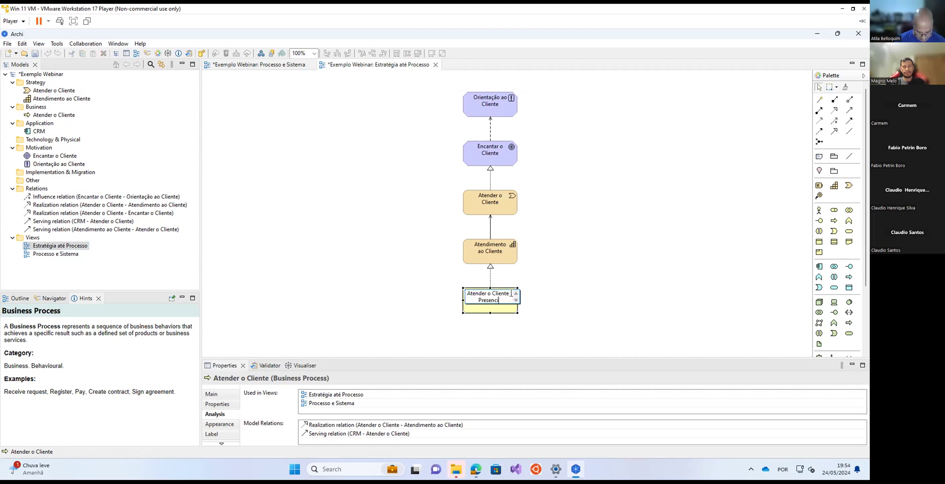
pyautogui.write('almente')
pyautogui.press('Return')
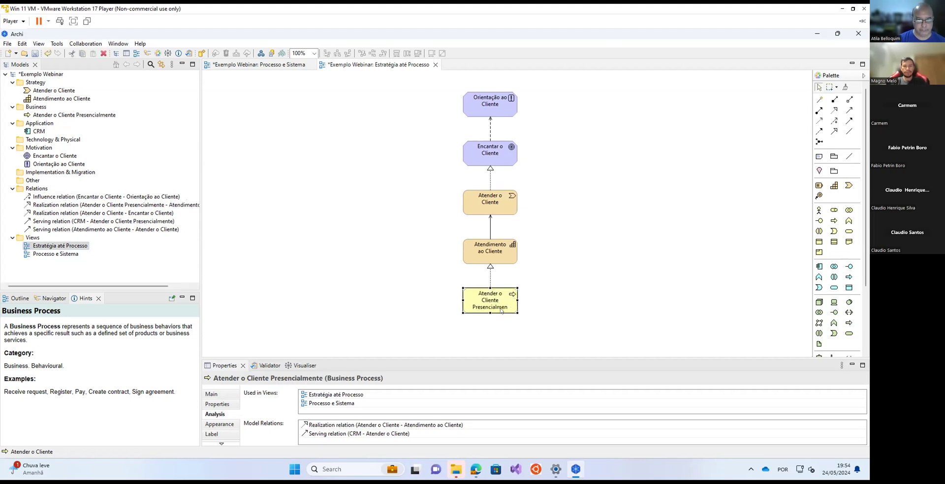
pyautogui.moveTo(523, 304); pyautogui.dragTo(491, 298)
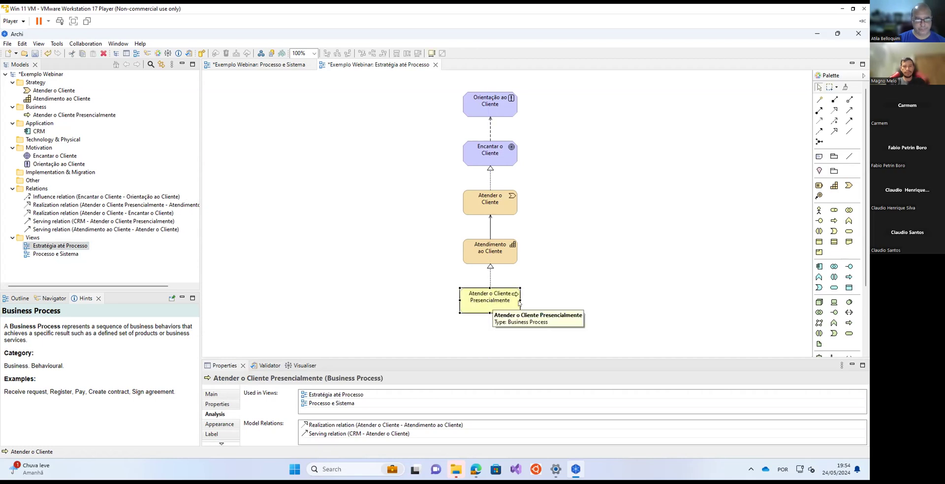
pyautogui.click(588, 306)
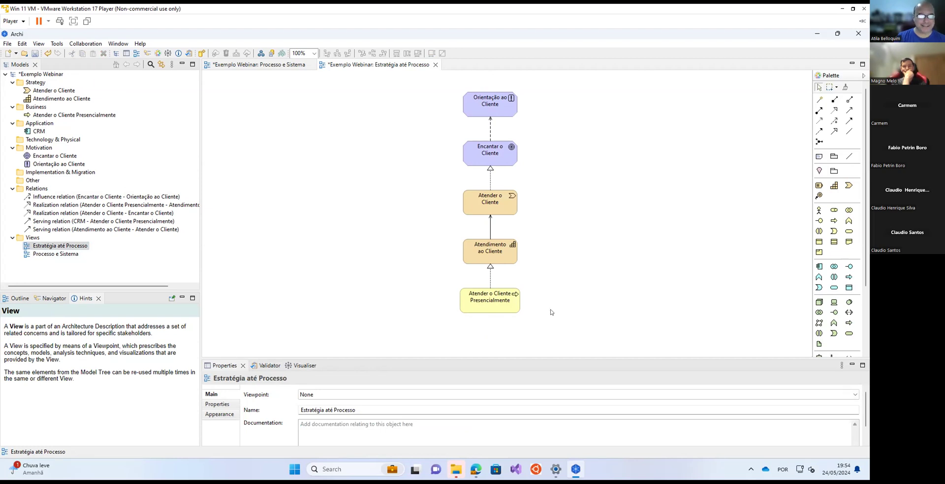
# Copy the Atender o Cliente Presencialmente process and paste it as a new element in the same view.
pyautogui.click(502, 304)
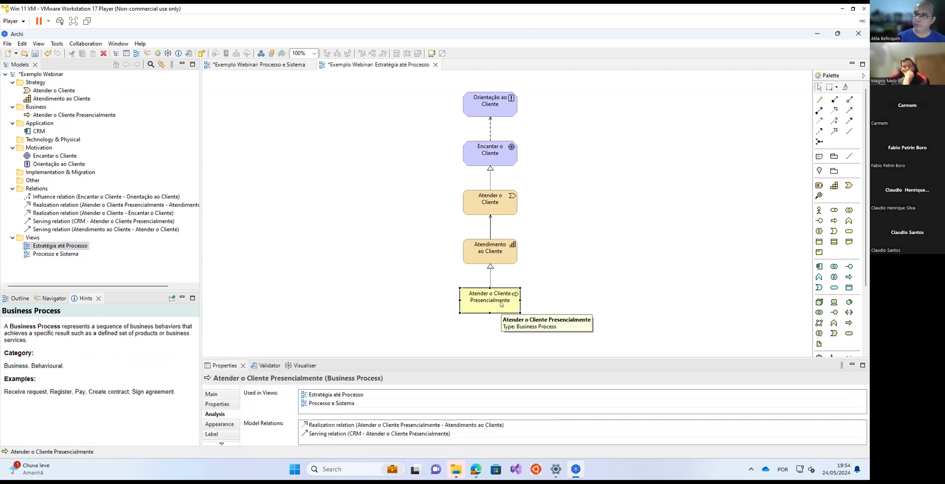
pyautogui.rightClick(501, 304)
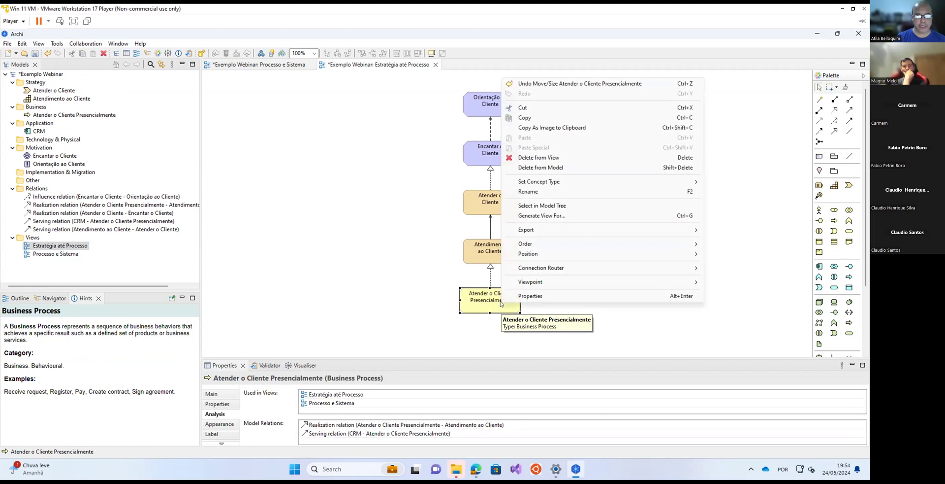
pyautogui.click(537, 117)
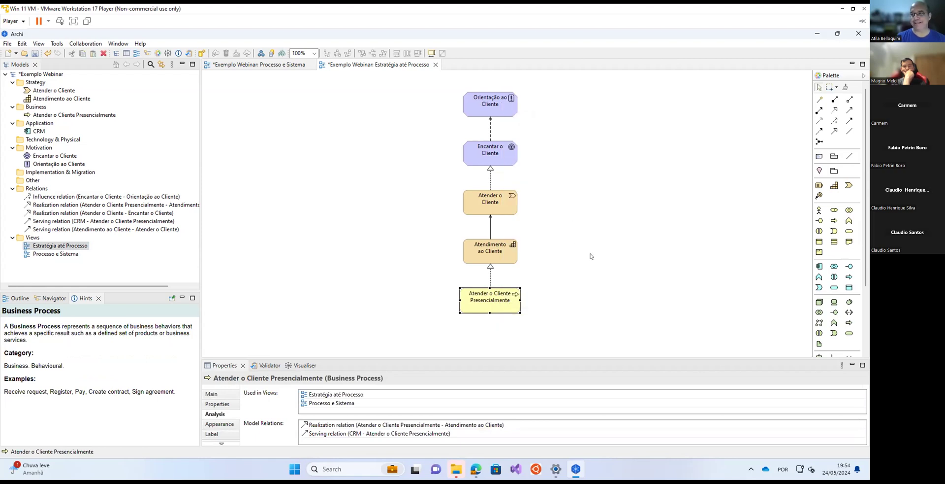
pyautogui.rightClick(597, 278)
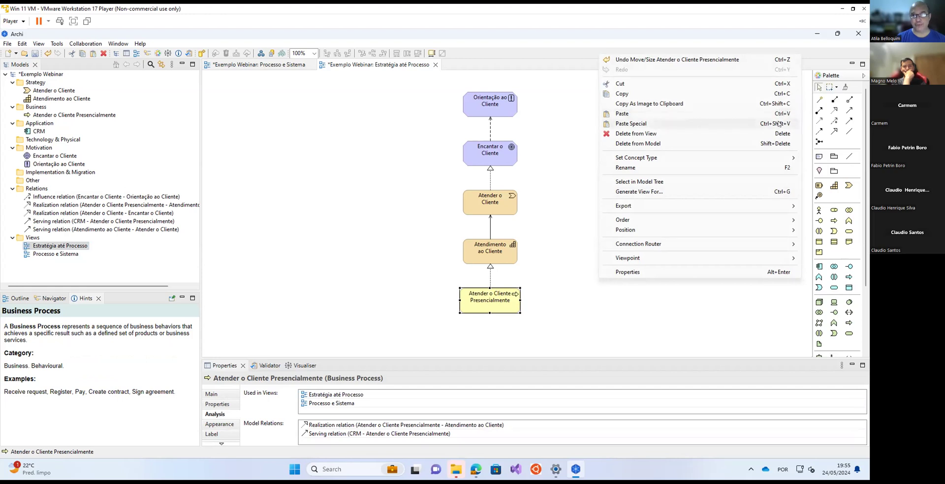
pyautogui.click(622, 114)
# Use Paste Special to add a second instance of the copied process, and line up both pasted boxes in a row beside the original.
pyautogui.rightClick(688, 267)
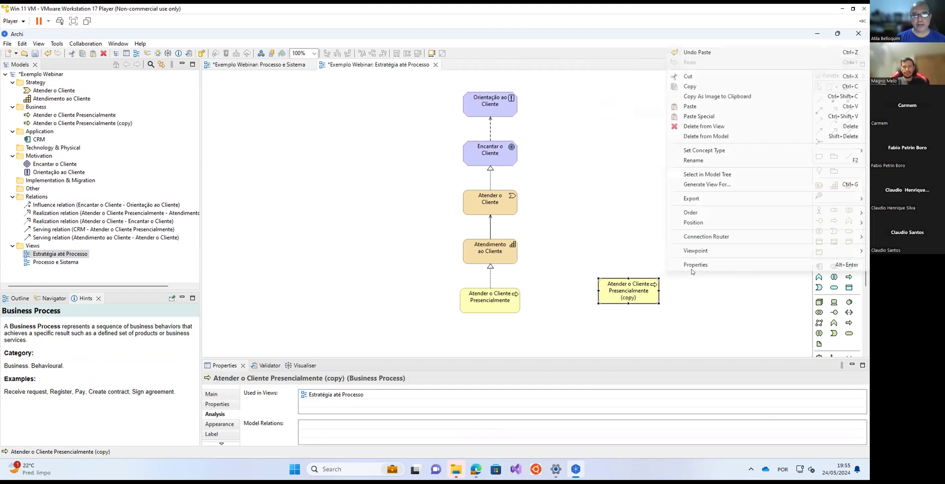
pyautogui.click(694, 117)
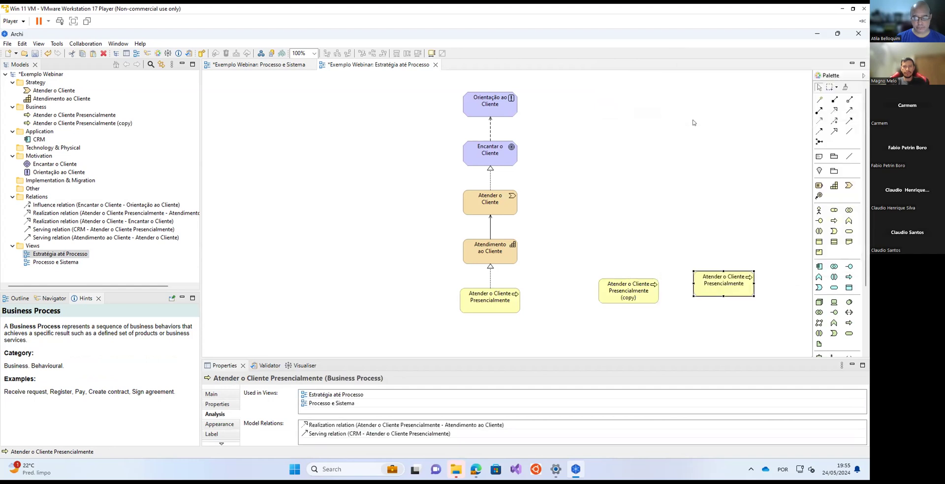
pyautogui.moveTo(644, 290); pyautogui.dragTo(584, 300)
pyautogui.moveTo(713, 280); pyautogui.dragTo(627, 304)
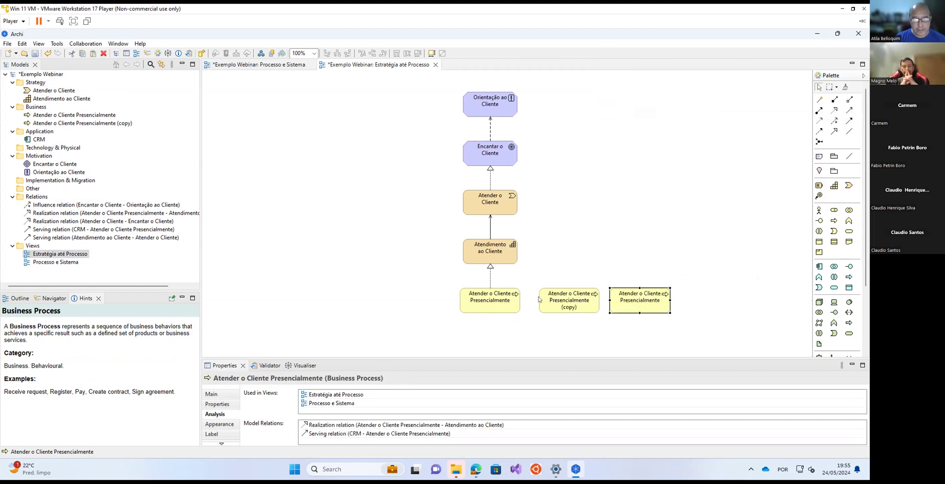
pyautogui.click(563, 297)
pyautogui.moveTo(563, 297); pyautogui.dragTo(562, 298)
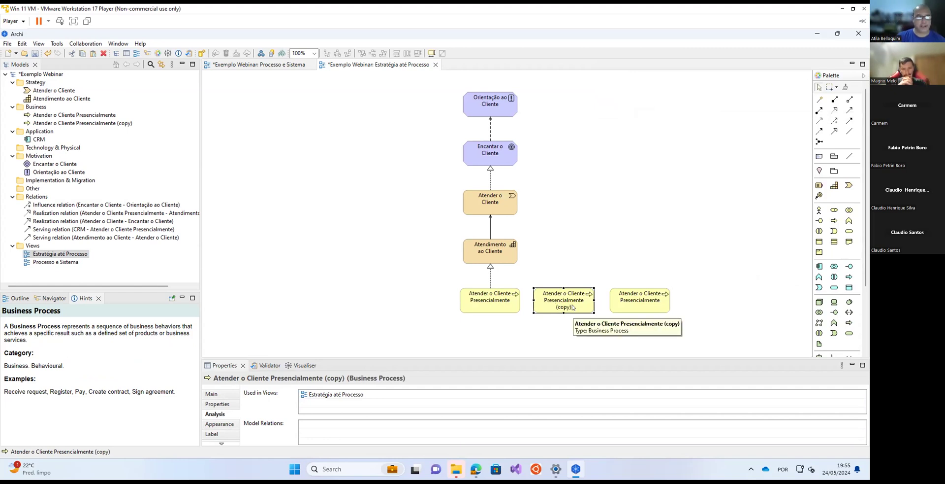
# Compare the analysis of the original, copied and referenced Atender o Cliente Presencialmente processes, placing the reference directly beneath the original.
pyautogui.click(35, 107)
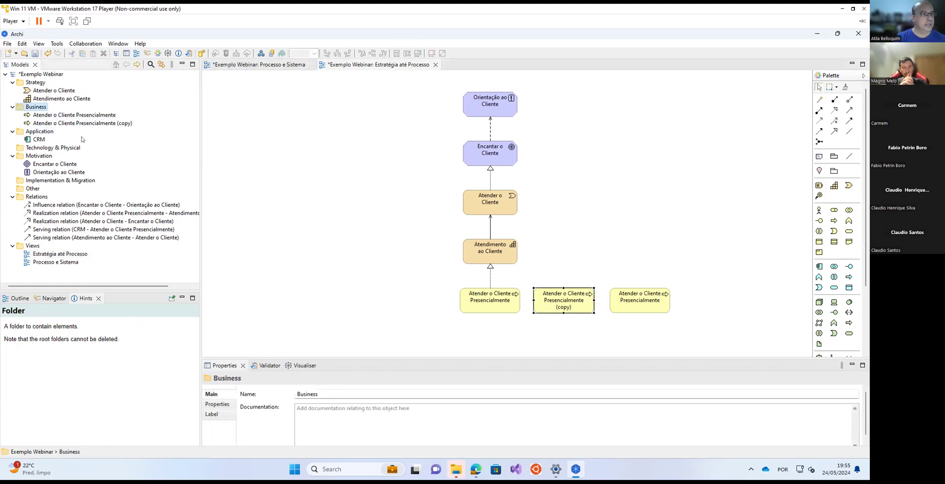
pyautogui.click(480, 305)
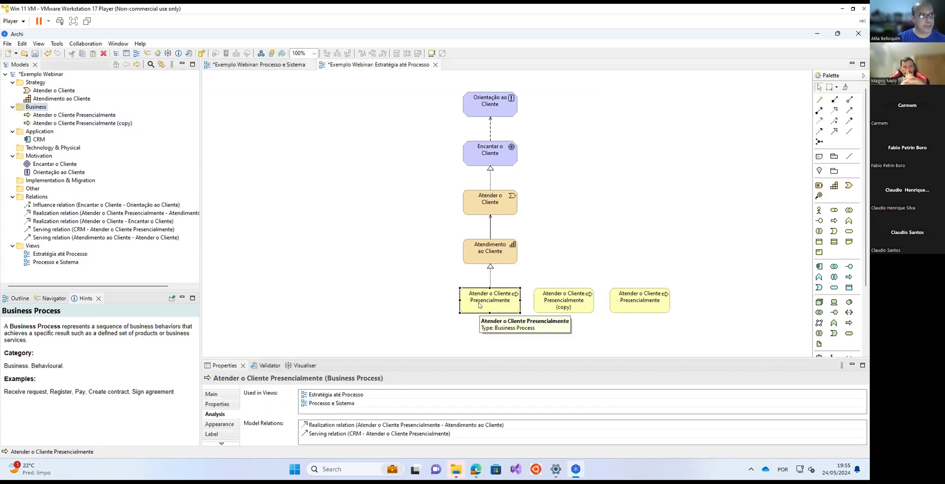
pyautogui.click(555, 297)
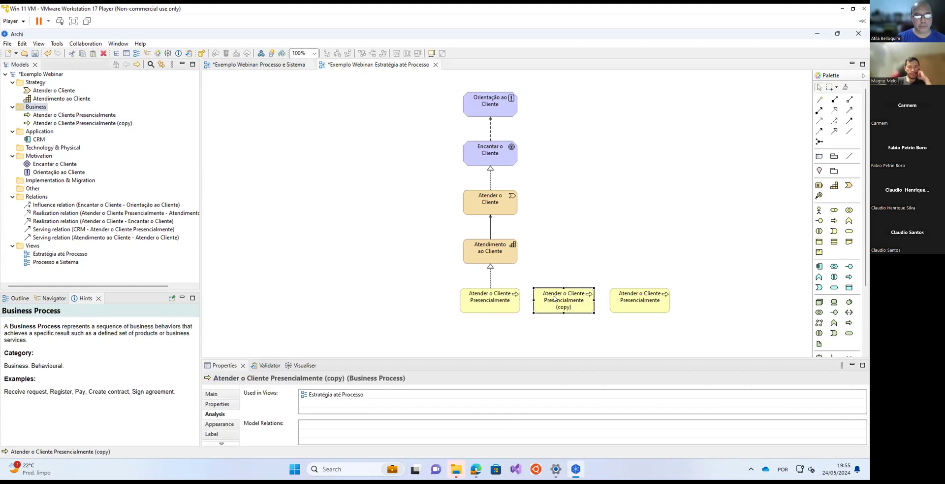
pyautogui.click(635, 298)
pyautogui.moveTo(636, 297); pyautogui.dragTo(490, 330)
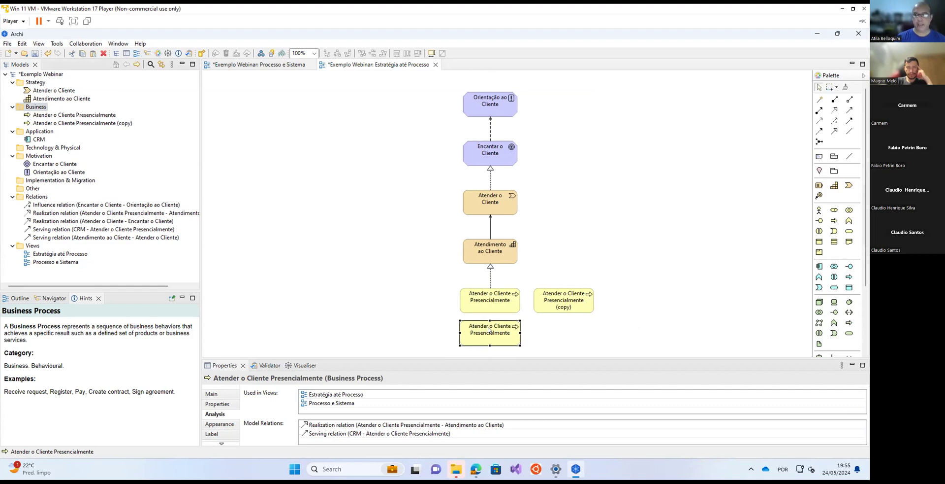
pyautogui.click(489, 299)
pyautogui.click(490, 329)
pyautogui.click(490, 302)
pyautogui.click(491, 330)
pyautogui.click(490, 305)
pyautogui.click(490, 329)
# Place another instance of Atender o Cliente Presencialmente from the model tree beside the Atendimento ao Cliente capability.
pyautogui.click(68, 115)
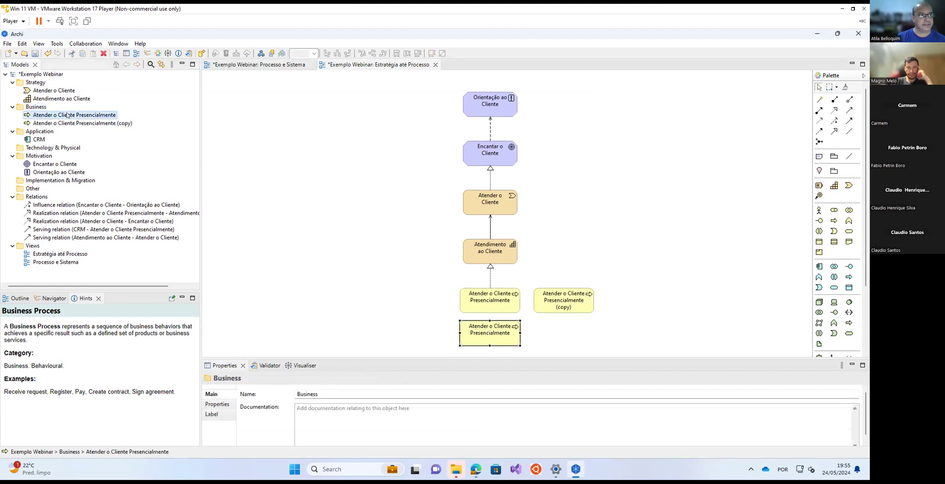
pyautogui.moveTo(68, 115); pyautogui.dragTo(359, 242)
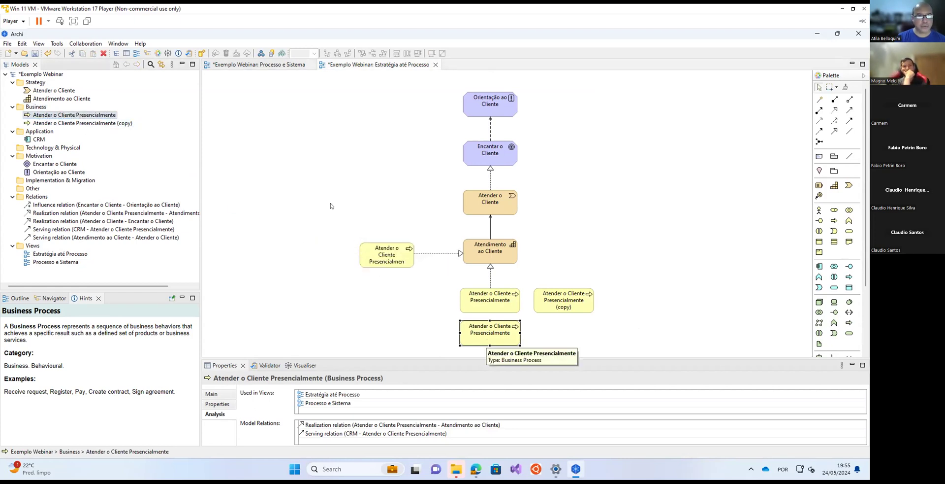
# Delete both extra instances of Atender o Cliente Presencialmente from the view, keeping the original and the (copy) process.
pyautogui.moveTo(486, 335); pyautogui.dragTo(329, 185)
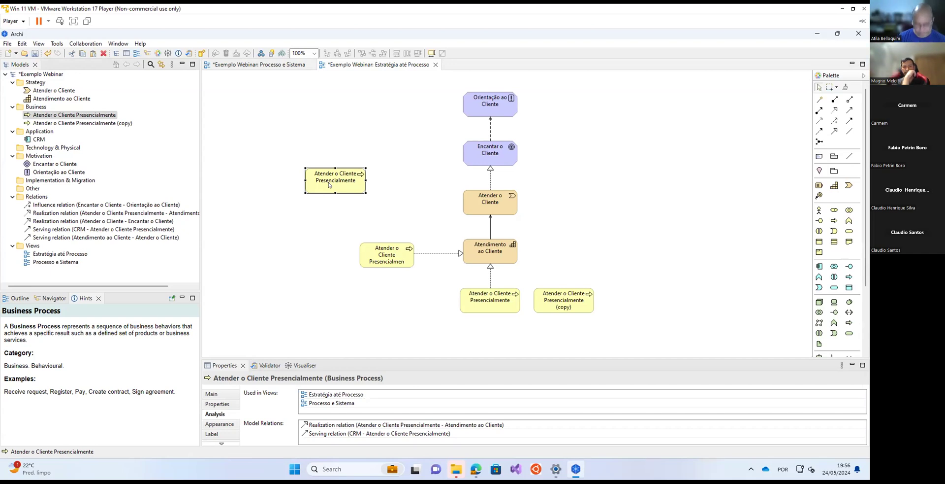
pyautogui.press('Delete')
pyautogui.click(371, 259)
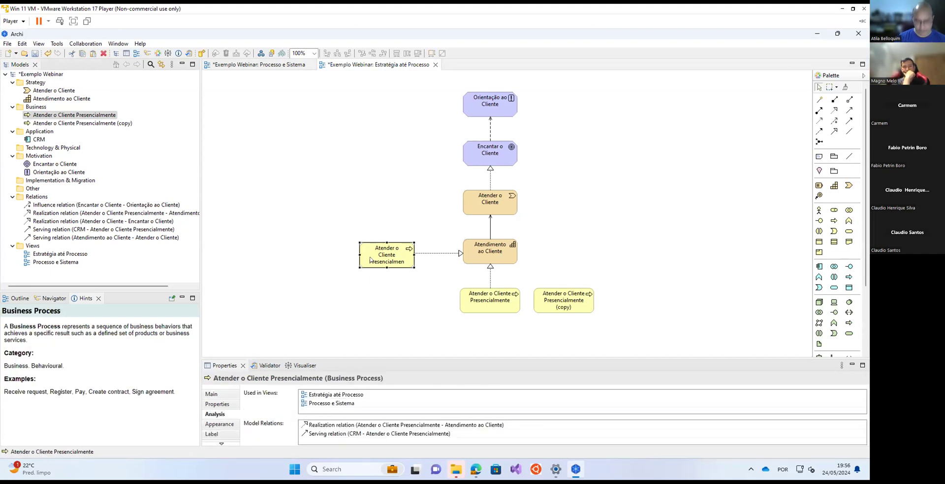
pyautogui.press('Delete')
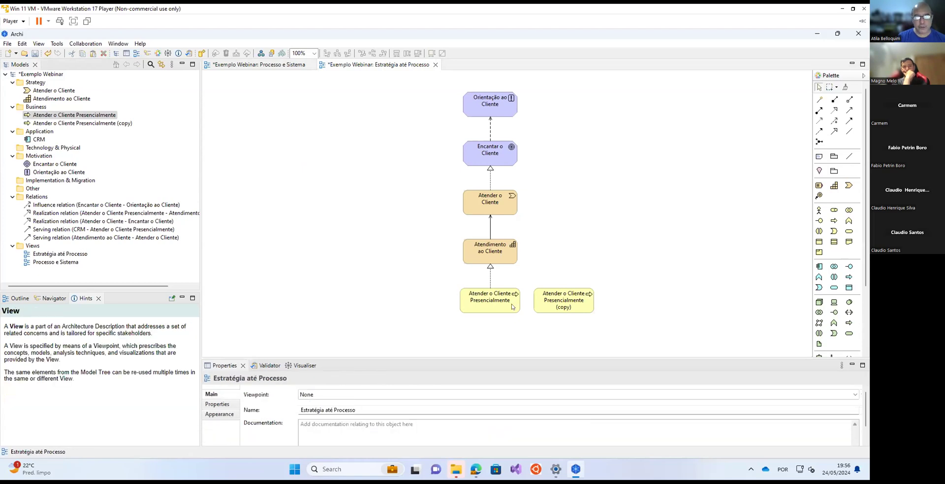
# Rename the Atender o Cliente Presencialmente (copy) process as Atender o Cliente Remotamente.
pyautogui.click(548, 303)
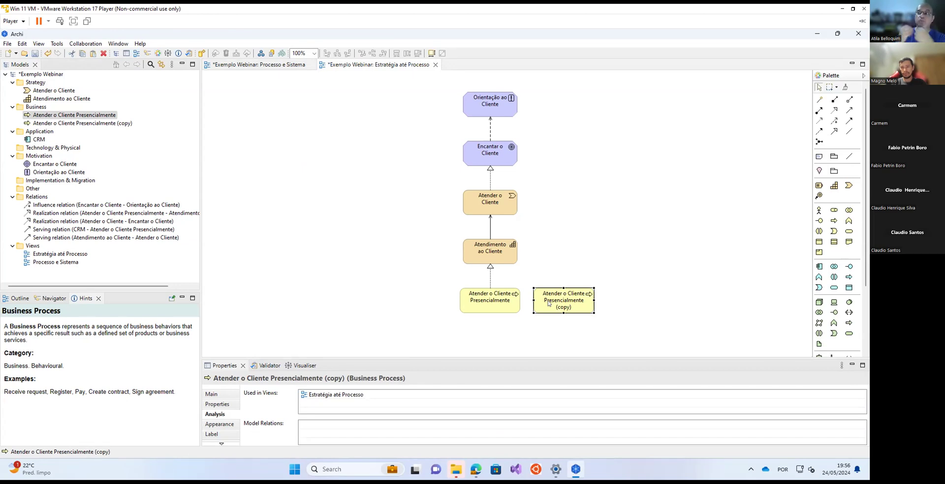
pyautogui.click(104, 124)
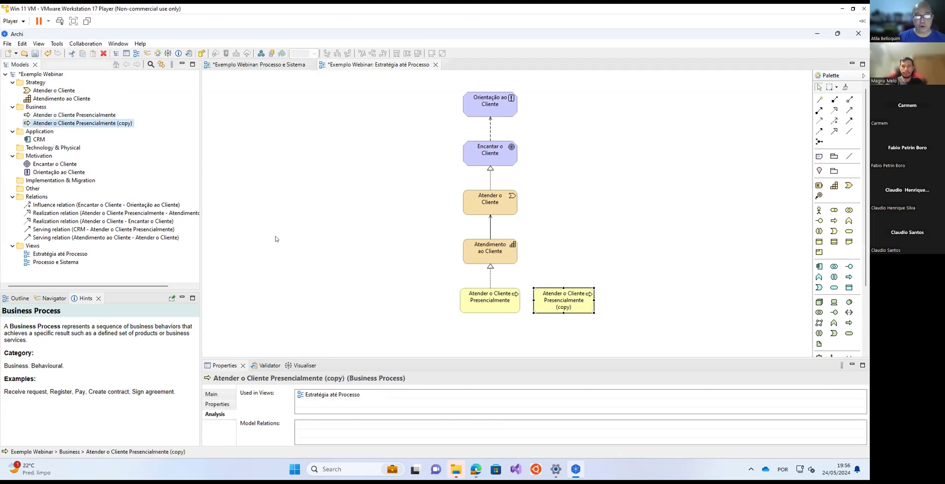
pyautogui.click(570, 300)
pyautogui.click(571, 300)
pyautogui.moveTo(572, 307); pyautogui.dragTo(542, 300)
pyautogui.press('BackSpace')
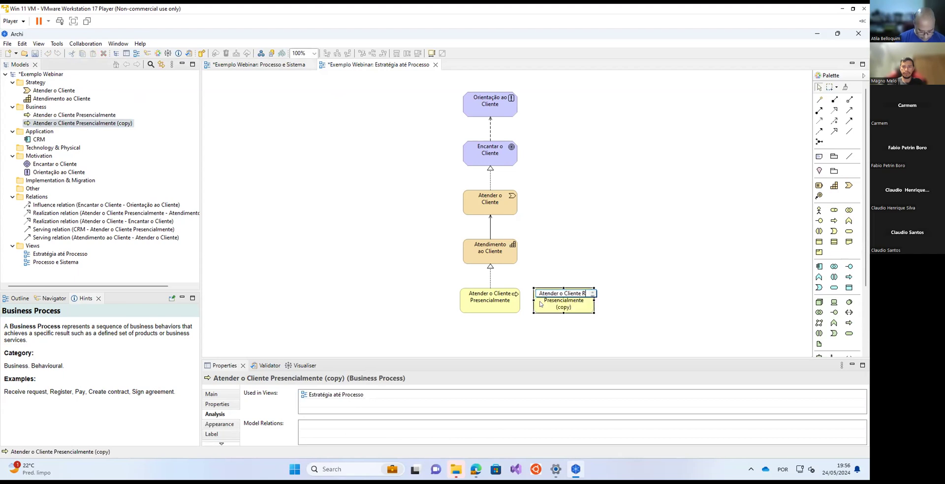
pyautogui.write('Remotamente')
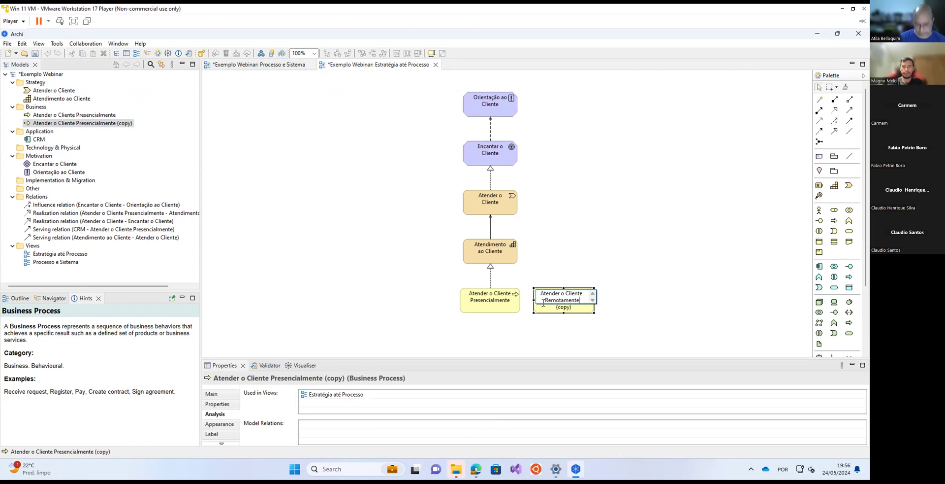
pyautogui.press('Return')
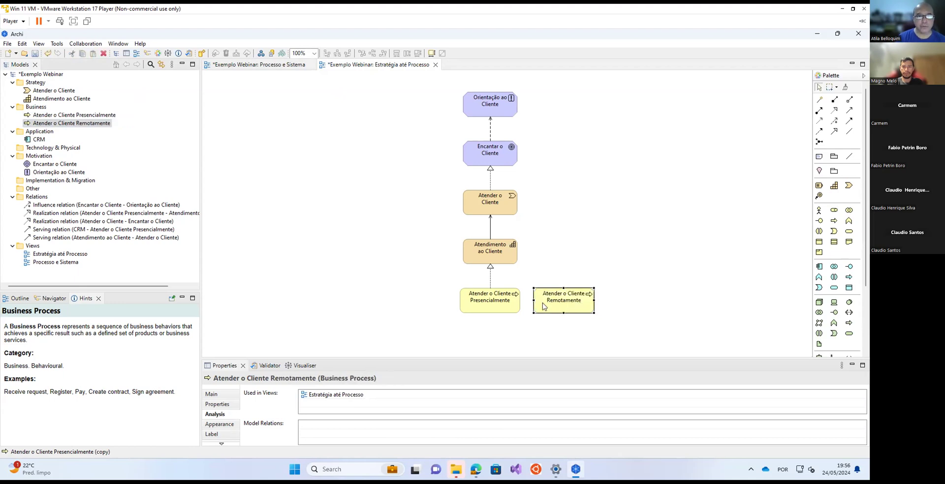
# Create a realization relation from Atender o Cliente Remotamente to the Atendimento ao Cliente capability.
pyautogui.click(491, 304)
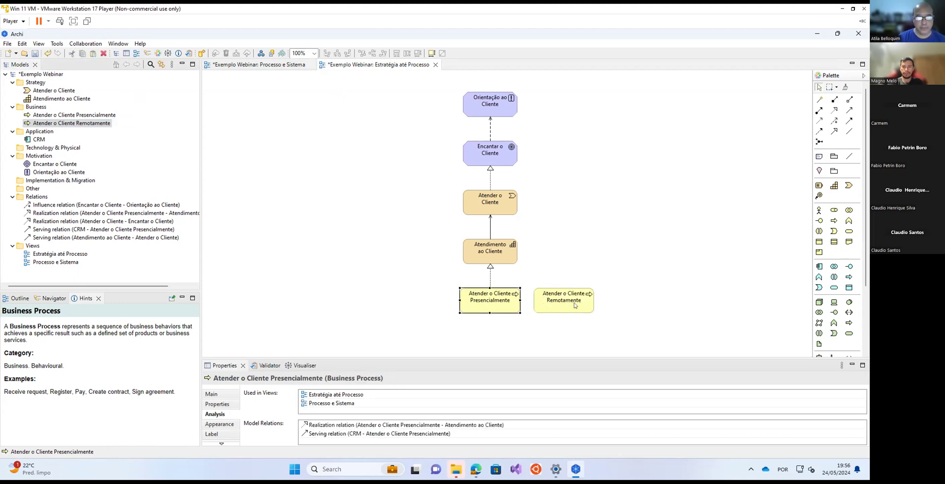
pyautogui.click(819, 99)
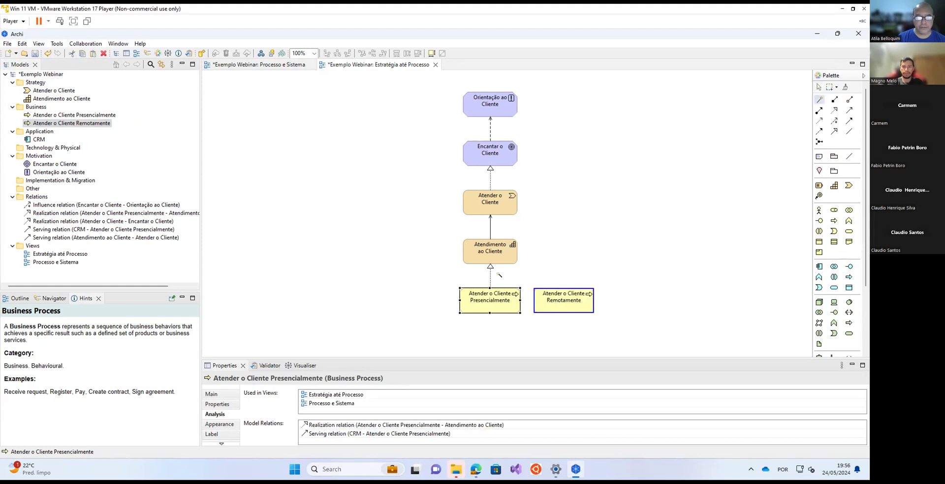
pyautogui.click(486, 252)
pyautogui.click(501, 259)
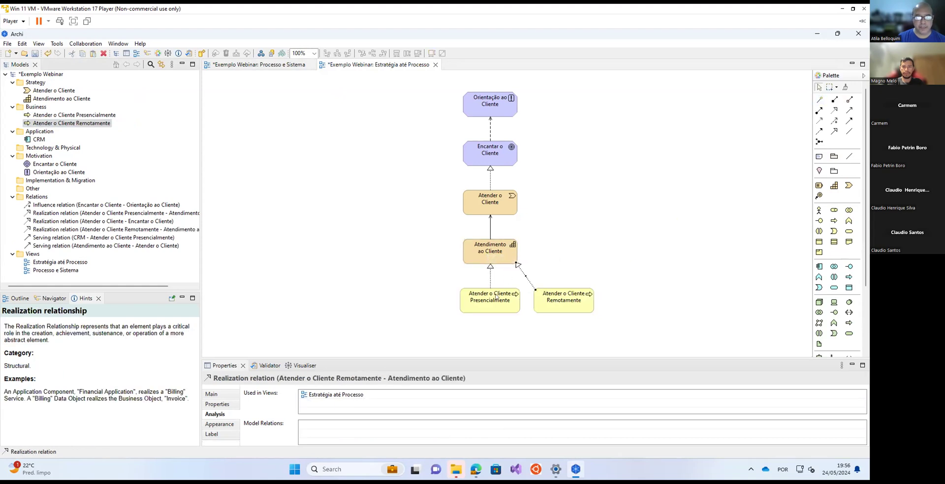
# Arrange the Presencialmente and Remotamente processes side by side, roughly centred beneath the Atendimento ao Cliente capability.
pyautogui.moveTo(494, 300); pyautogui.dragTo(449, 300)
pyautogui.moveTo(552, 299); pyautogui.dragTo(519, 299)
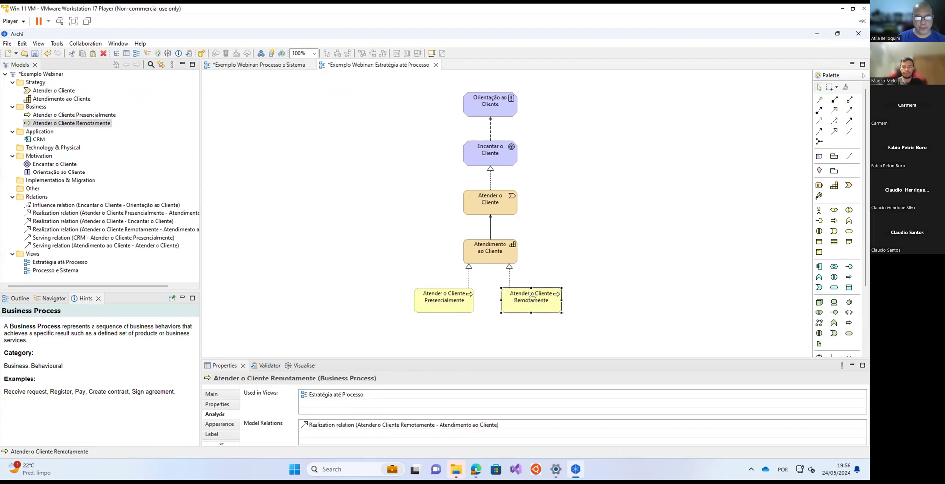
pyautogui.click(629, 298)
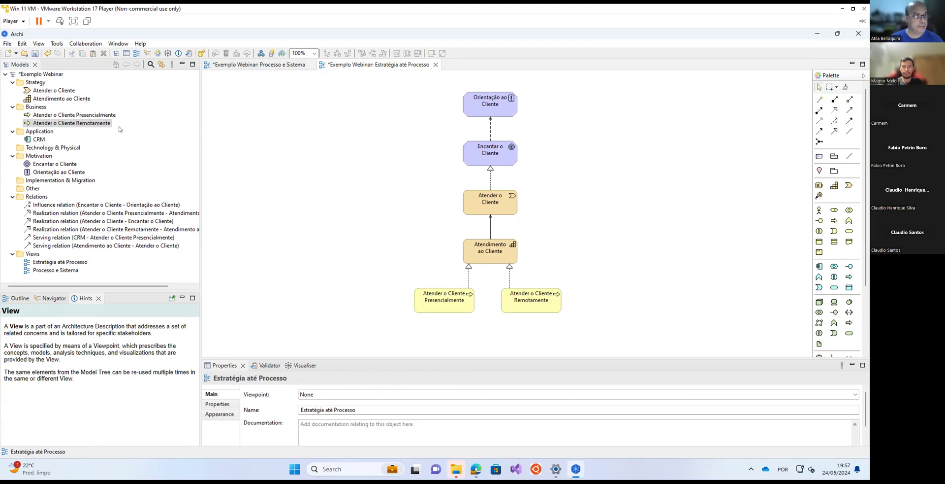
# Widen the Atender o Cliente Presencialmente process in the Processo e Sistema view so its full name fits.
pyautogui.click(260, 65)
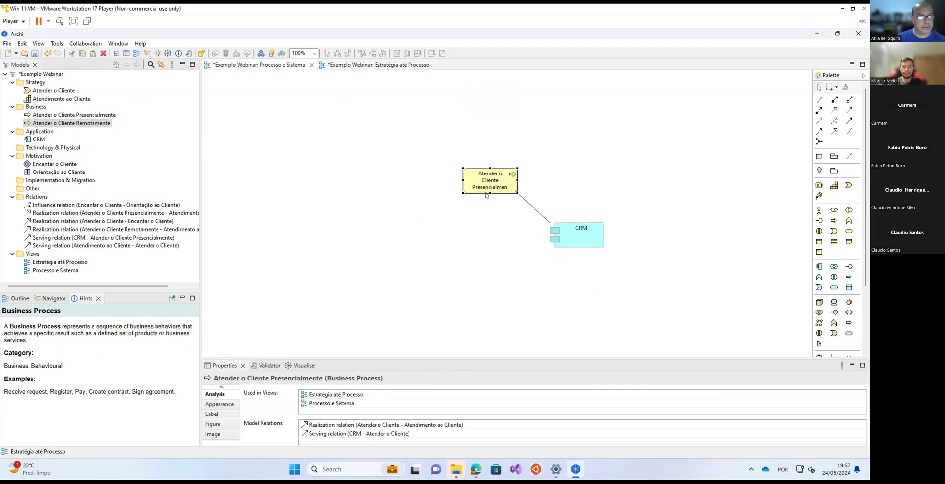
pyautogui.click(516, 183)
pyautogui.click(509, 185)
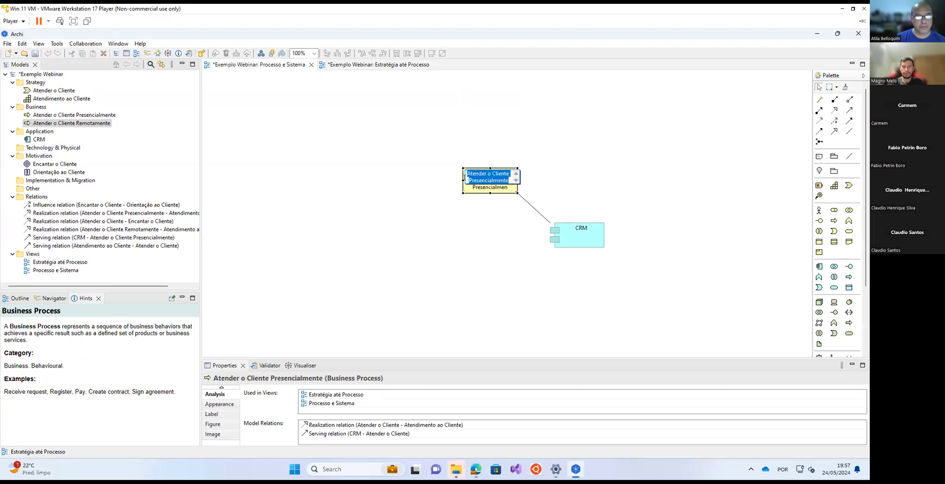
pyautogui.moveTo(459, 179); pyautogui.dragTo(453, 180)
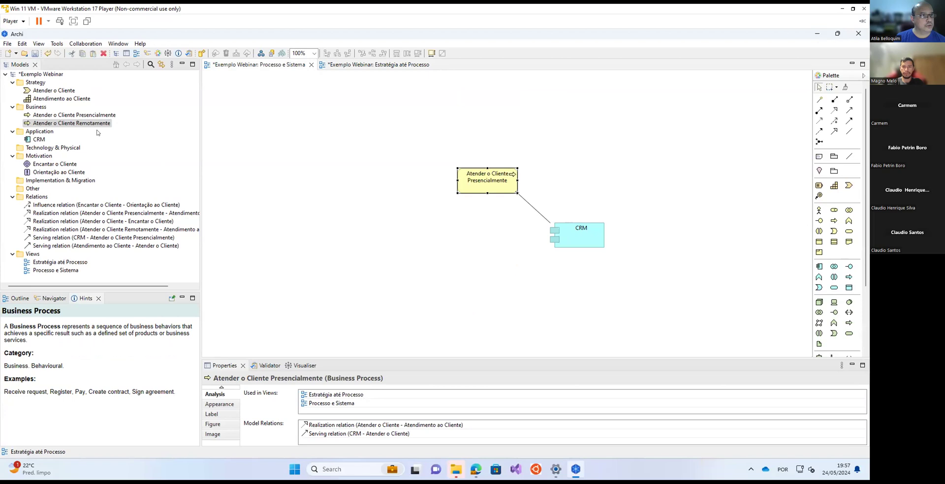
# Add the existing Atender o Cliente Remotamente process to the Processo e Sistema view and create a serving relation to it from CRM.
pyautogui.moveTo(80, 124); pyautogui.dragTo(617, 170)
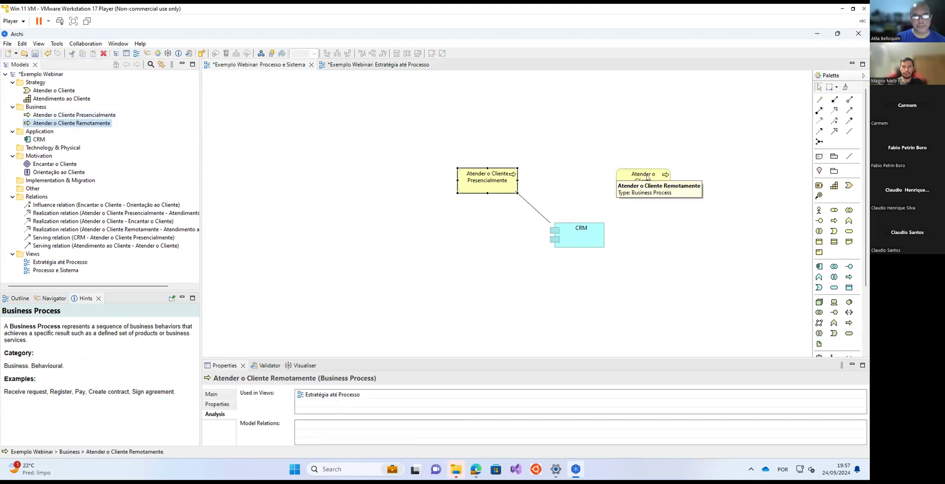
pyautogui.click(819, 100)
pyautogui.click(584, 236)
pyautogui.click(660, 177)
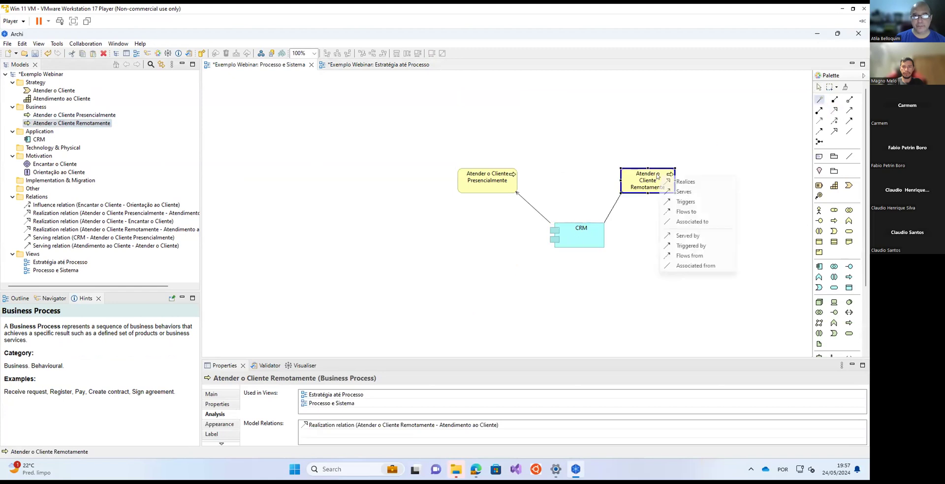
pyautogui.click(685, 191)
# Arrange the Presencialmente and Remotamente processes side by side above CRM so both serving relations run vertically.
pyautogui.click(677, 252)
pyautogui.moveTo(511, 181); pyautogui.dragTo(560, 180)
pyautogui.click(634, 184)
pyautogui.moveTo(634, 182); pyautogui.dragTo(624, 185)
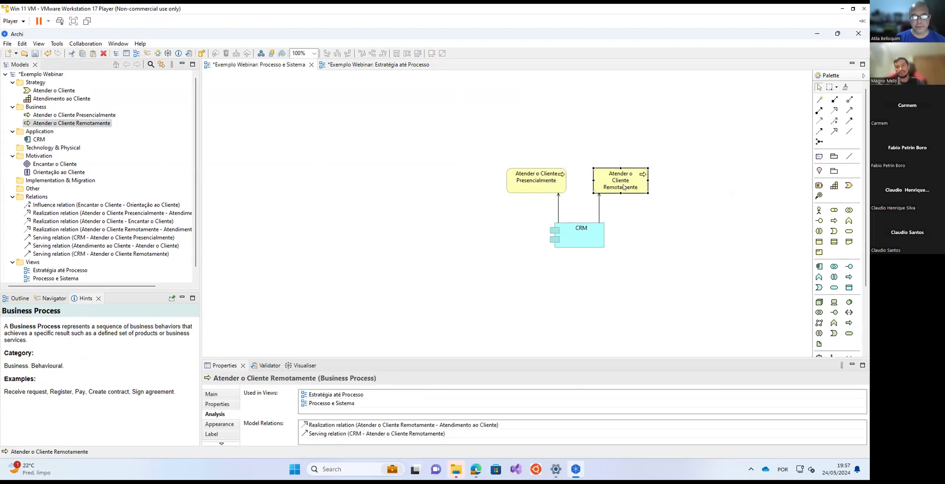
pyautogui.click(503, 227)
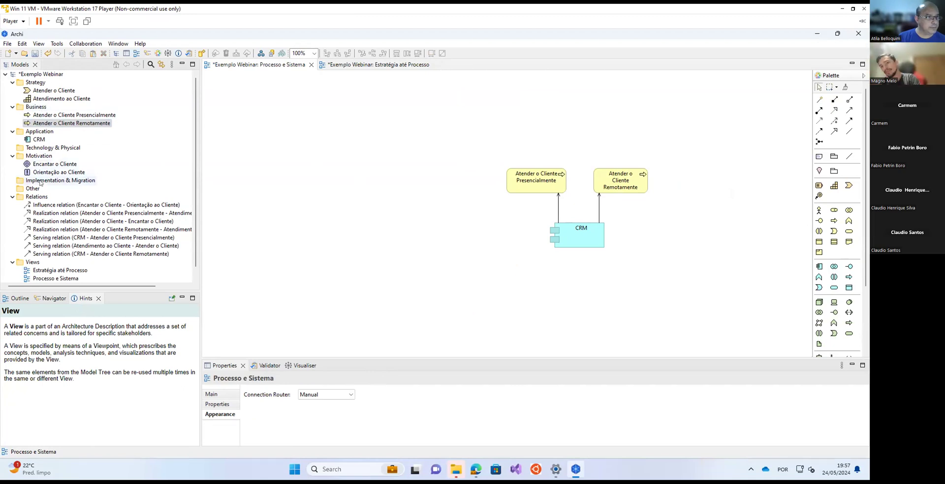
# Collapse the Relations, Motivation and Application folders in the model tree.
pyautogui.click(12, 196)
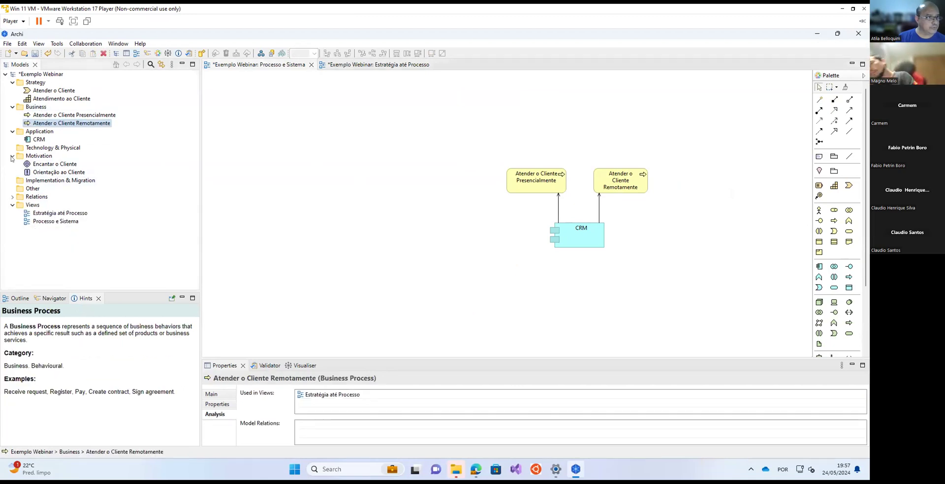
pyautogui.click(12, 156)
pyautogui.click(13, 131)
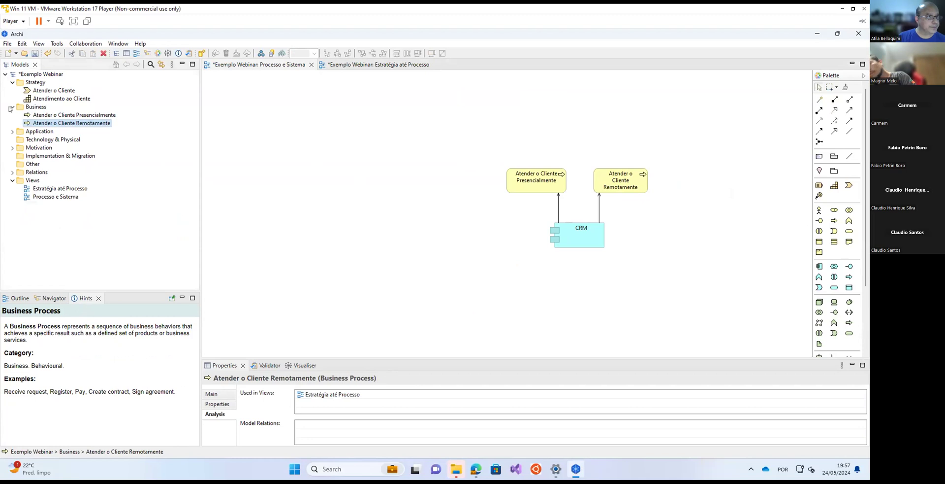
# Create a new ArchiMate view named "Do Processo até o Servidor" in the Views folder.
pyautogui.click(12, 106)
pyautogui.click(12, 82)
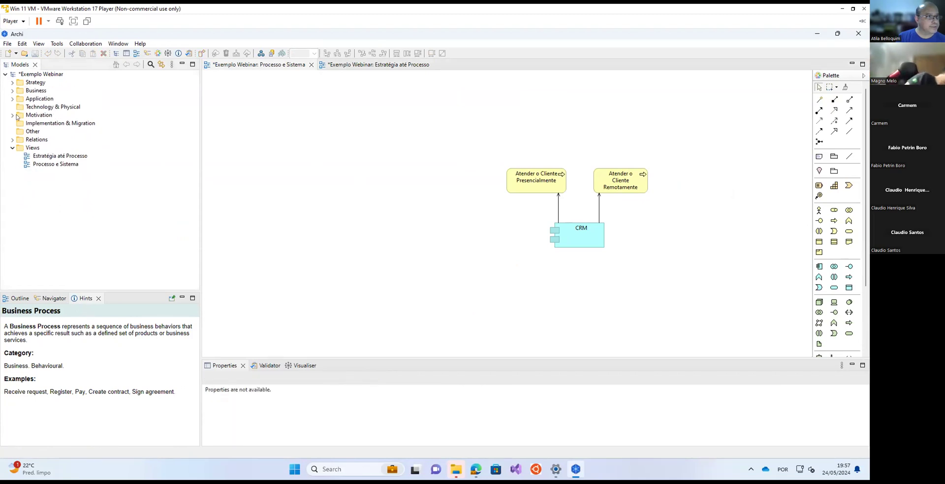
pyautogui.click(32, 147)
pyautogui.rightClick(33, 149)
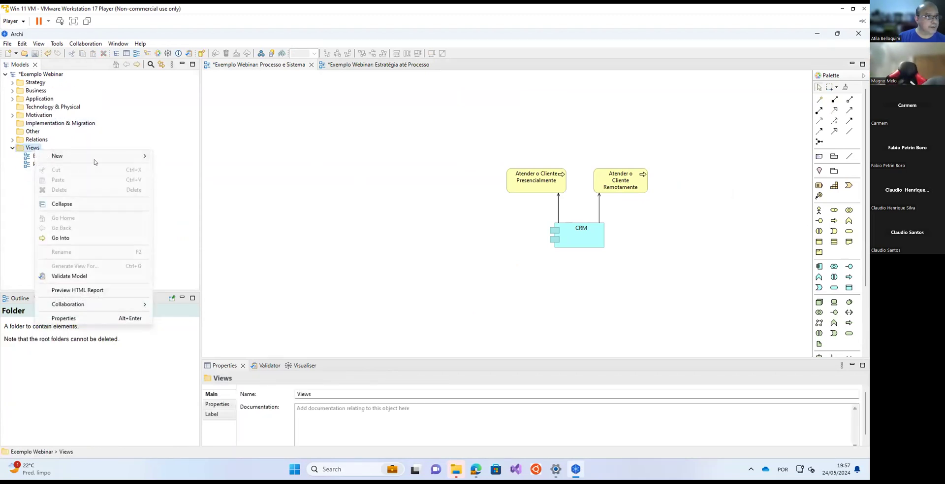
pyautogui.moveTo(106, 156)
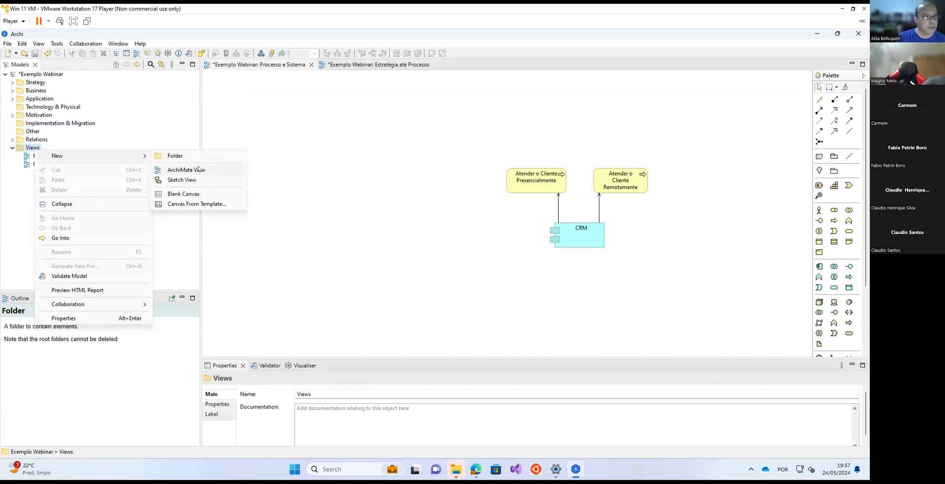
pyautogui.click(199, 169)
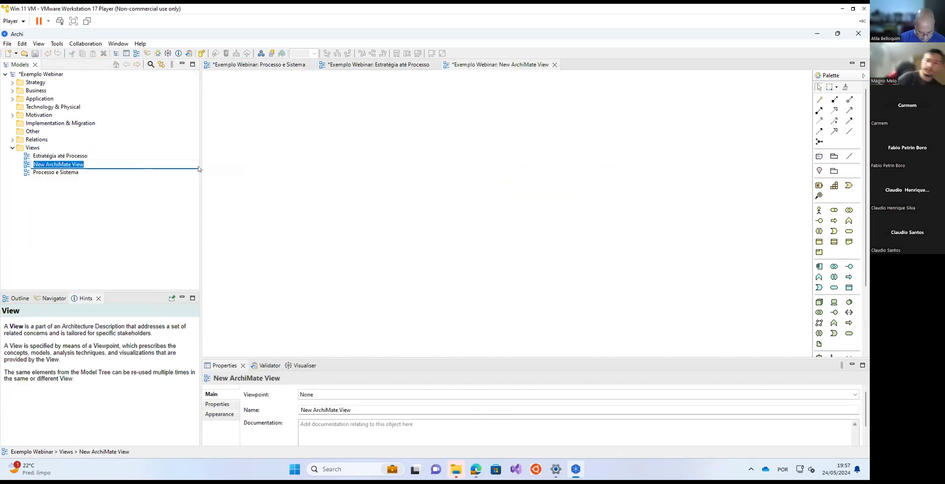
pyautogui.write('Do Processo até o Servidor')
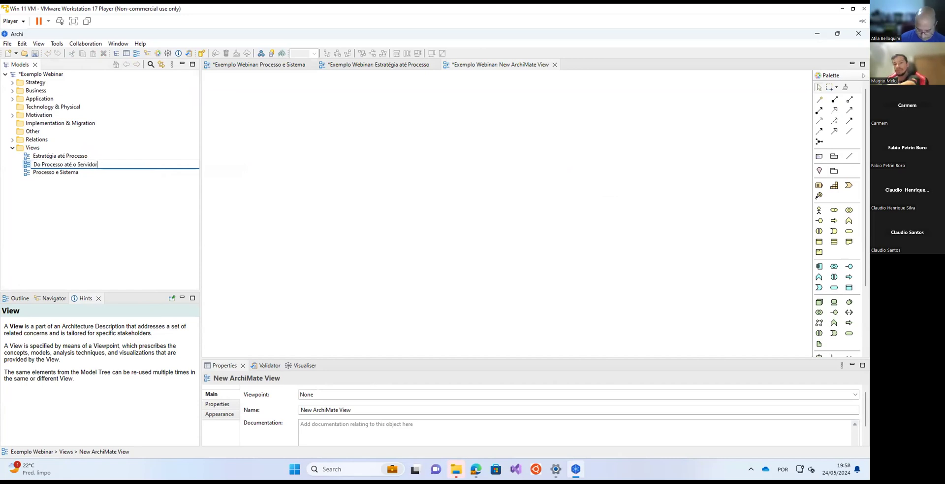
pyautogui.press('Return')
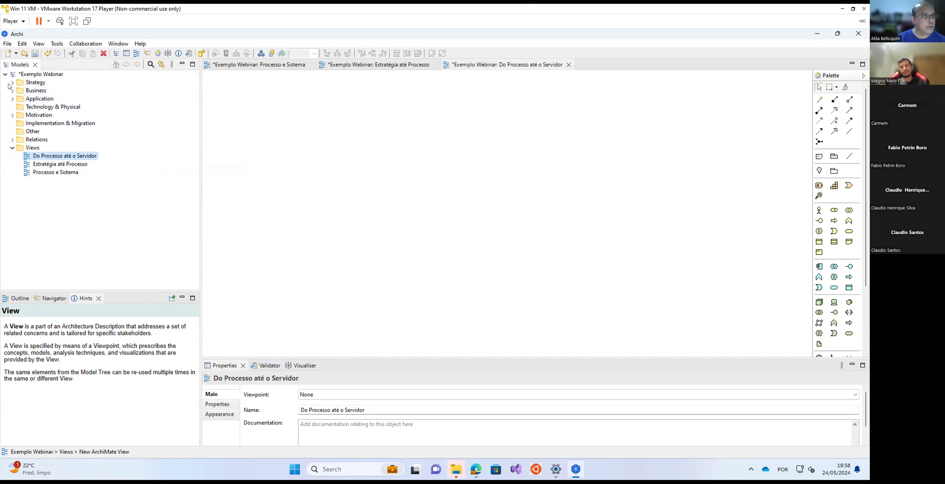
# Place the existing CRM application component in the new view and add a Node named "Servidor" below it.
pyautogui.click(13, 99)
pyautogui.moveTo(39, 107); pyautogui.dragTo(459, 142)
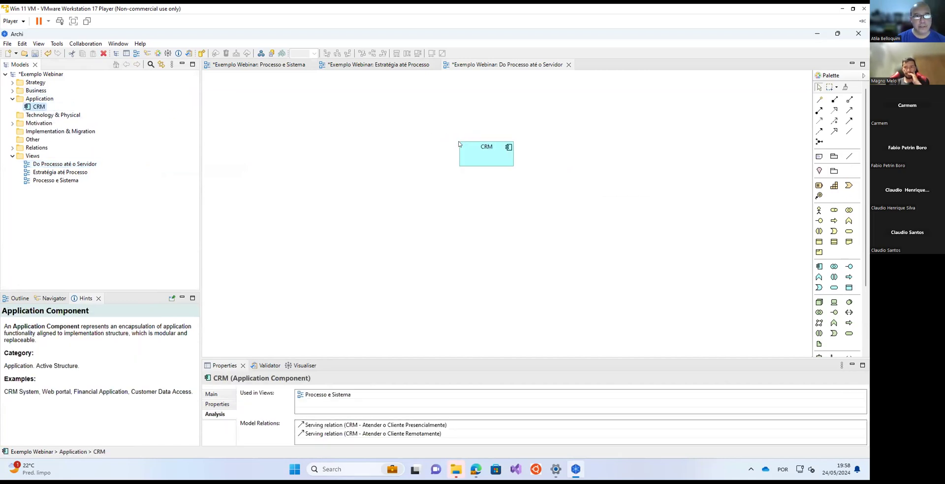
pyautogui.scroll(-3, 836, 293)
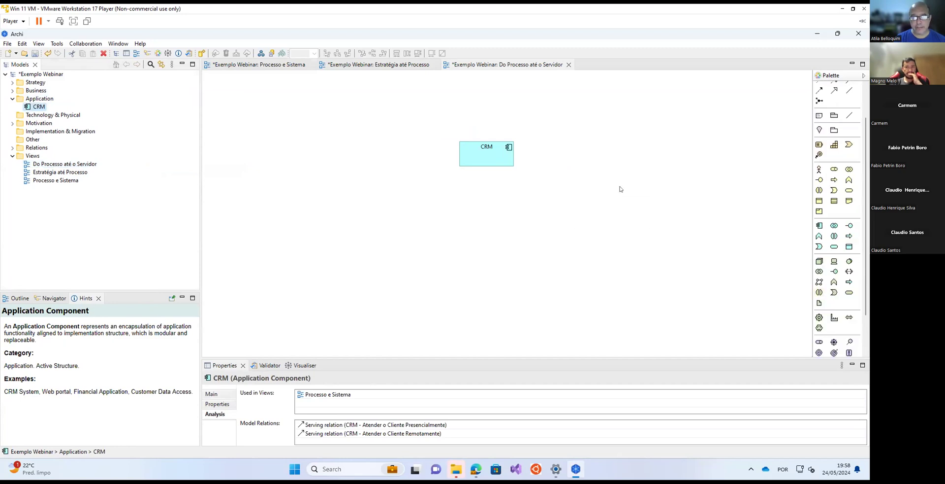
pyautogui.click(819, 260)
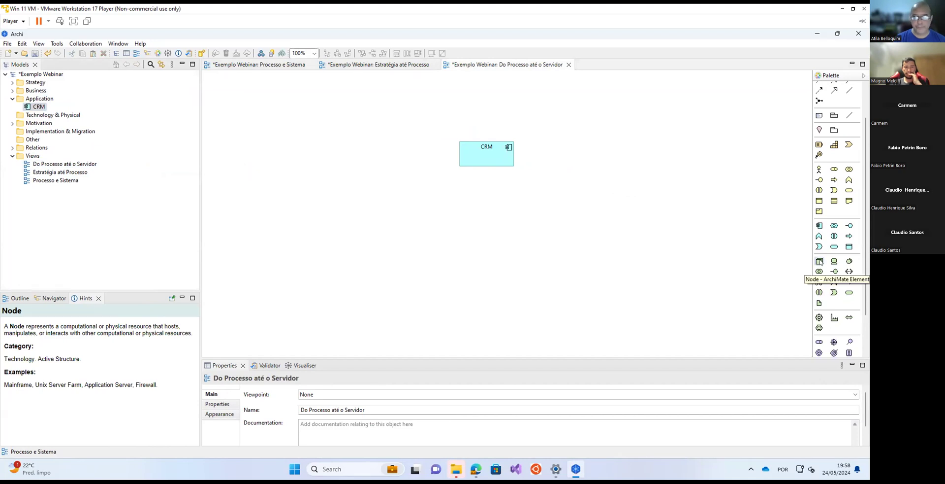
pyautogui.click(459, 203)
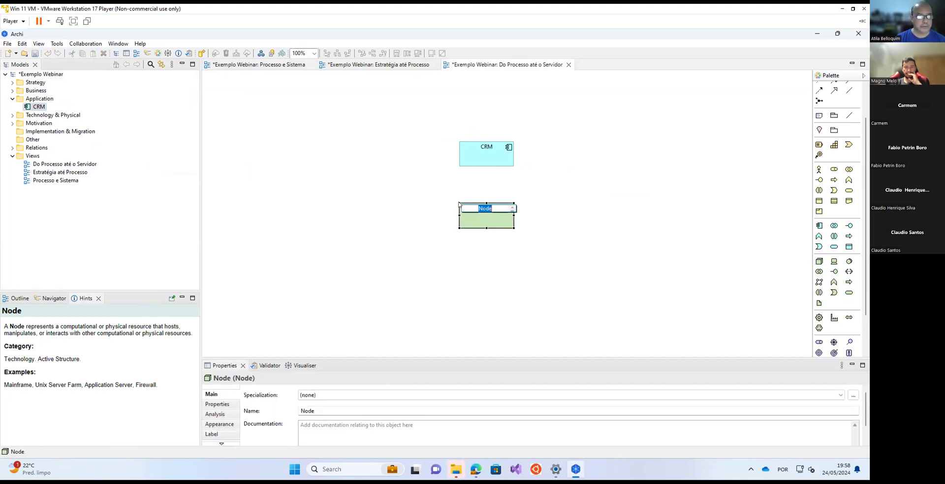
pyautogui.write('Servidor')
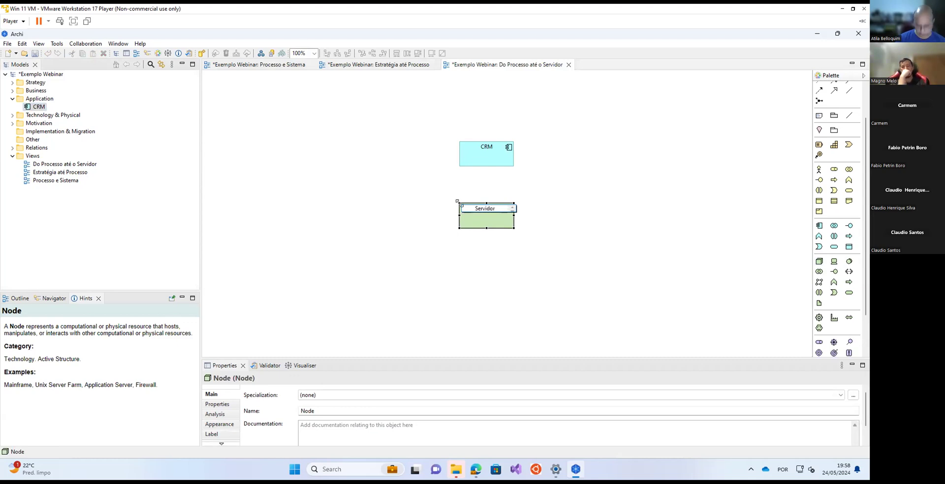
pyautogui.press('Return')
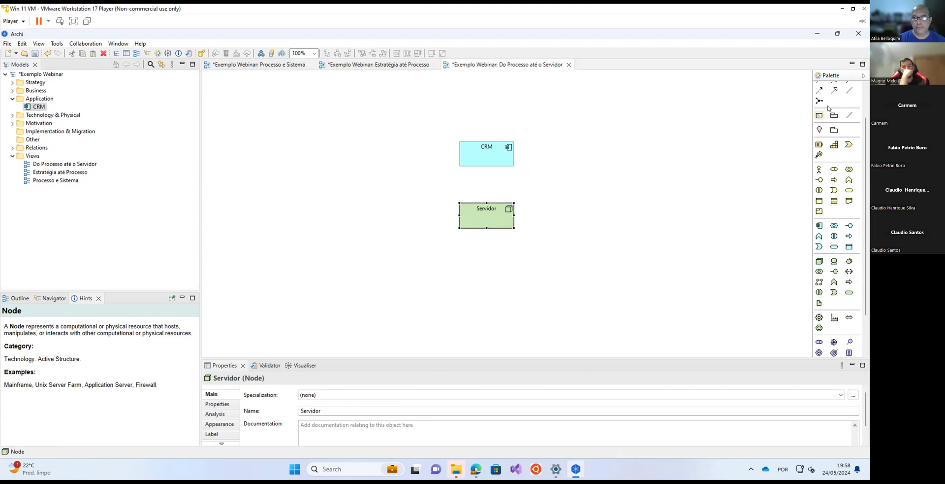
# Connect the Servidor node to CRM with a "Serves" relationship.
pyautogui.scroll(3, 820, 116)
pyautogui.click(488, 216)
pyautogui.click(491, 157)
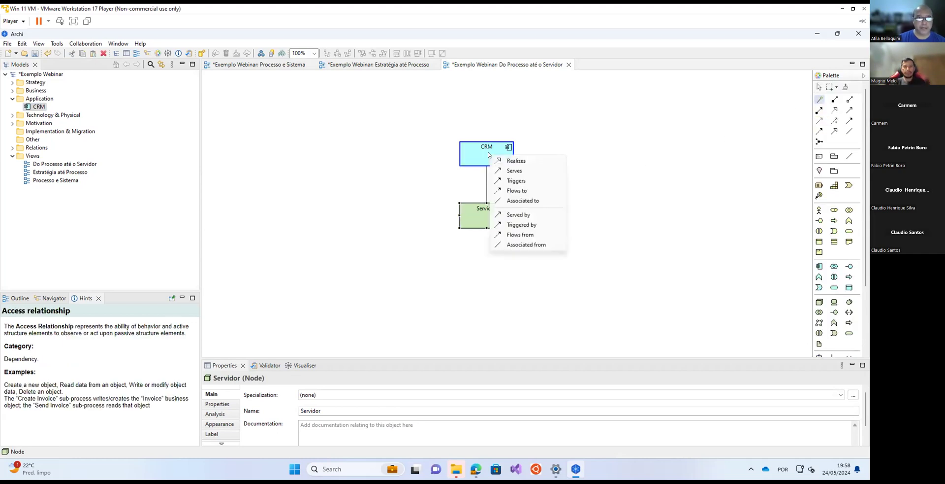
pyautogui.click(515, 171)
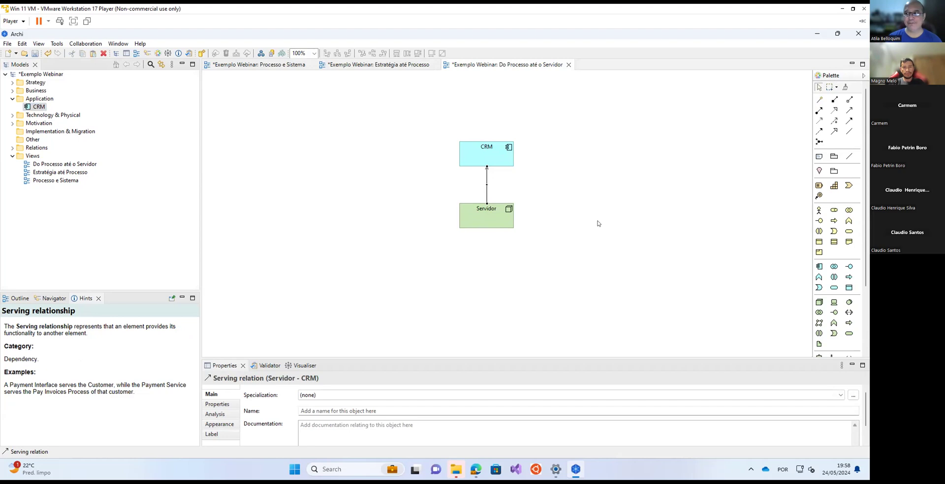
# Enlarge the properties area and review the Servidor node's properties and its analysis of views and relations.
pyautogui.click(481, 220)
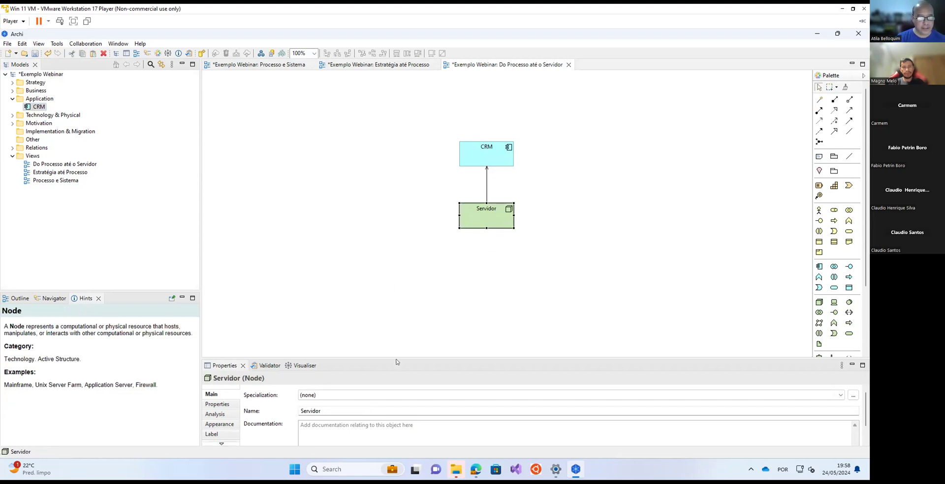
pyautogui.moveTo(397, 361); pyautogui.dragTo(417, 307)
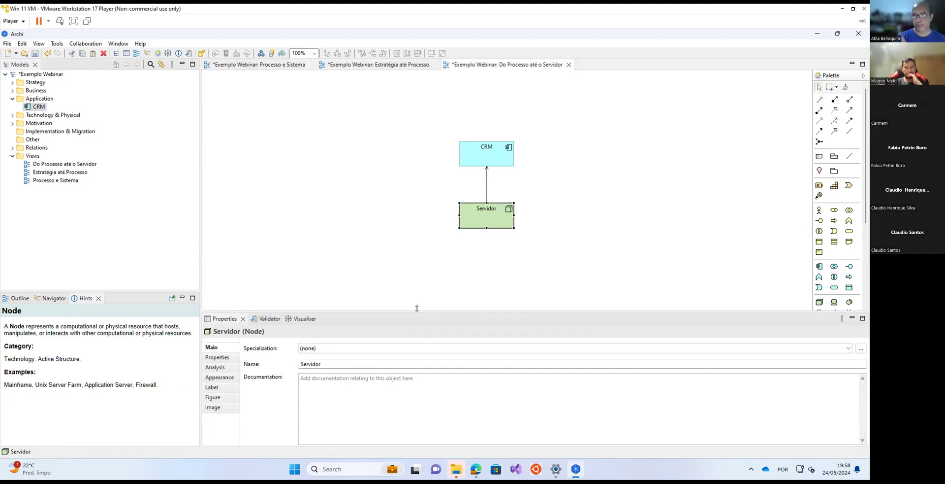
pyautogui.click(213, 357)
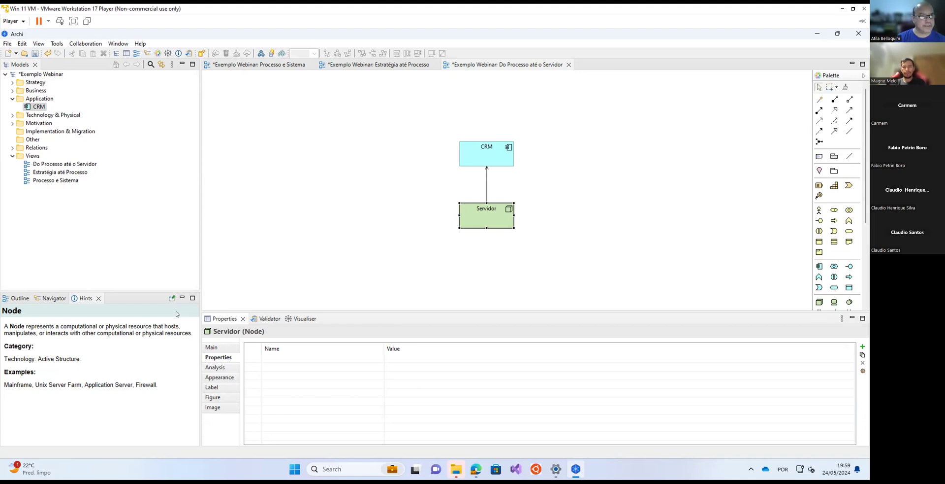
pyautogui.click(487, 217)
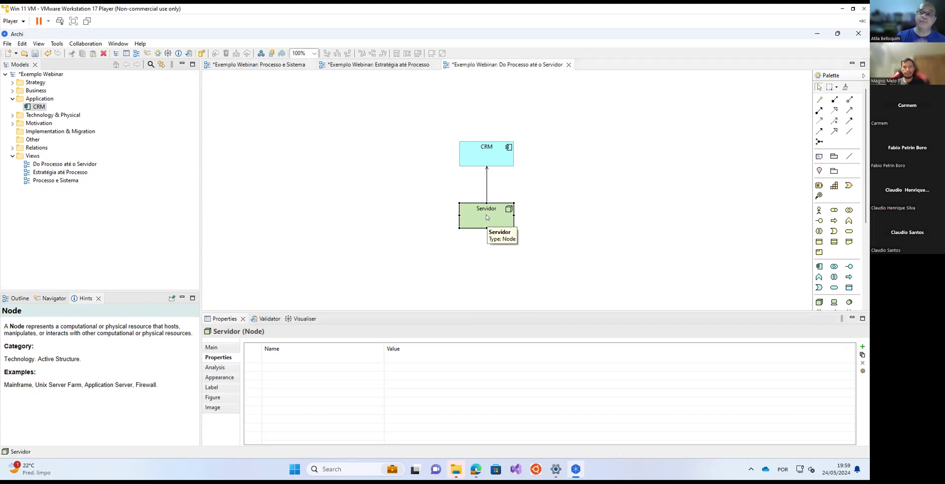
pyautogui.click(214, 368)
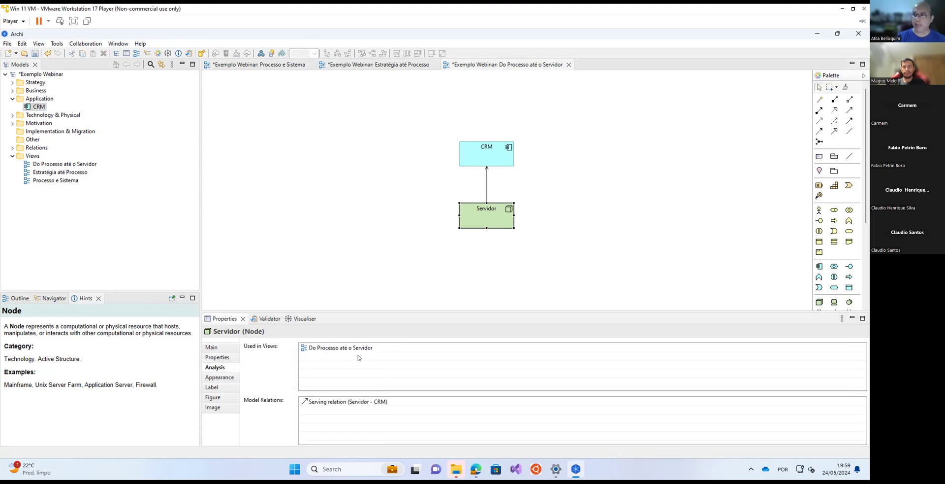
# Examine where CRM is used, visiting the "Processo e Sistema" view and returning to "Do Processo até o Servidor".
pyautogui.click(500, 162)
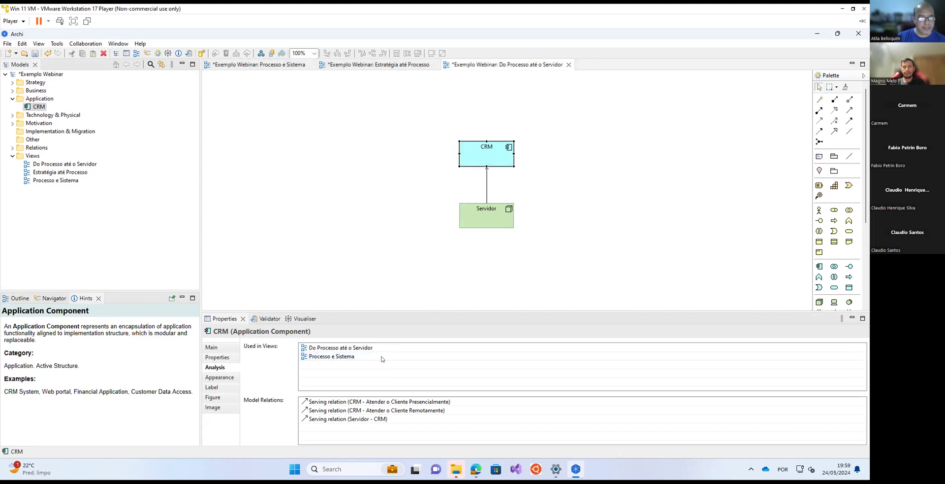
pyautogui.doubleClick(343, 356)
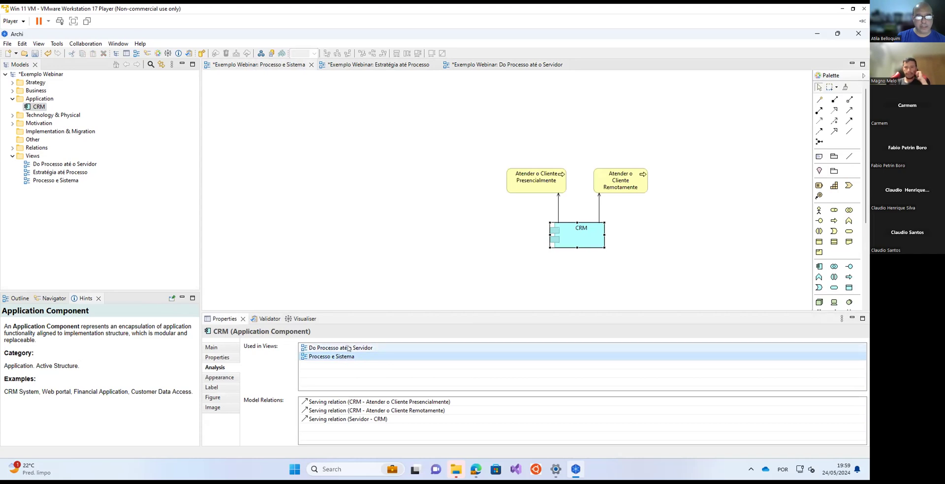
pyautogui.doubleClick(348, 347)
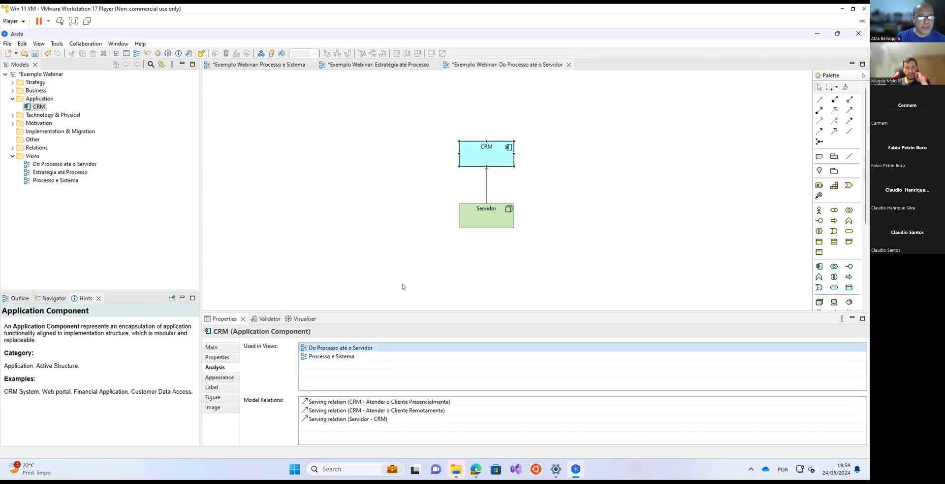
# Delete the Servidor node from the view only, keeping it in the model under Technology & Physical.
pyautogui.click(487, 224)
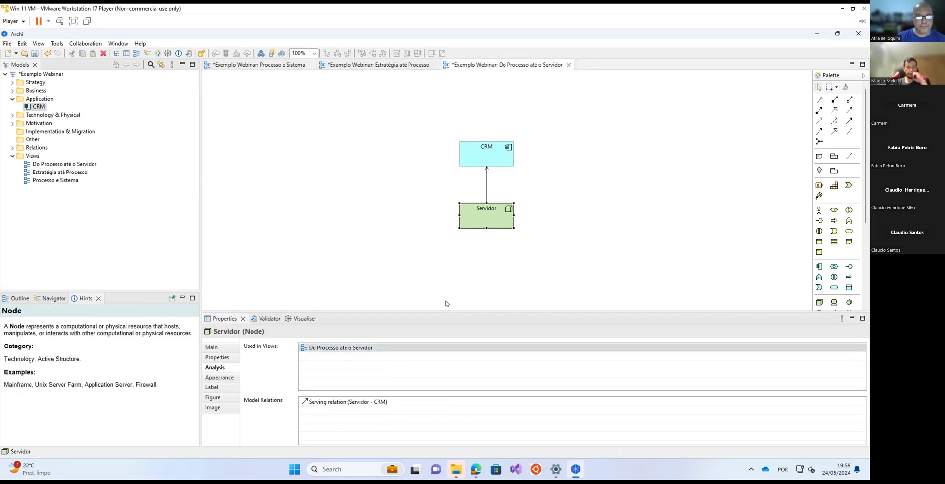
pyautogui.click(12, 115)
pyautogui.rightClick(497, 214)
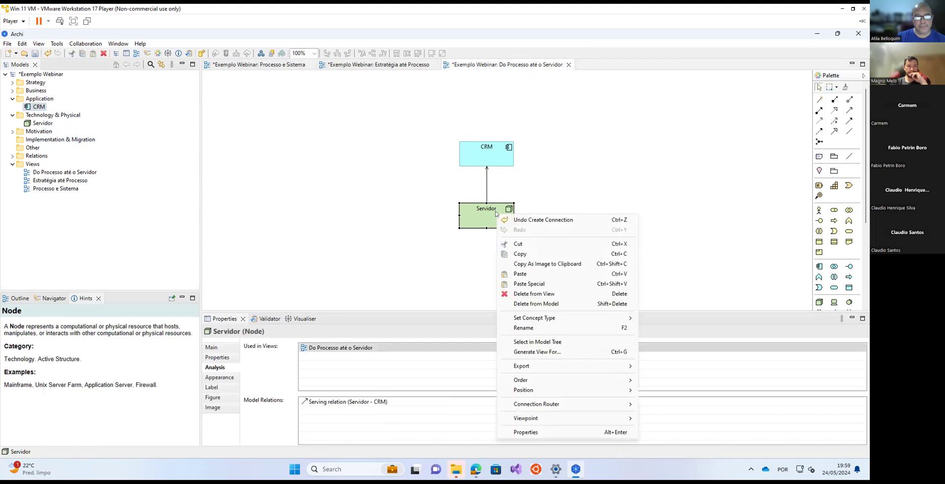
pyautogui.click(532, 293)
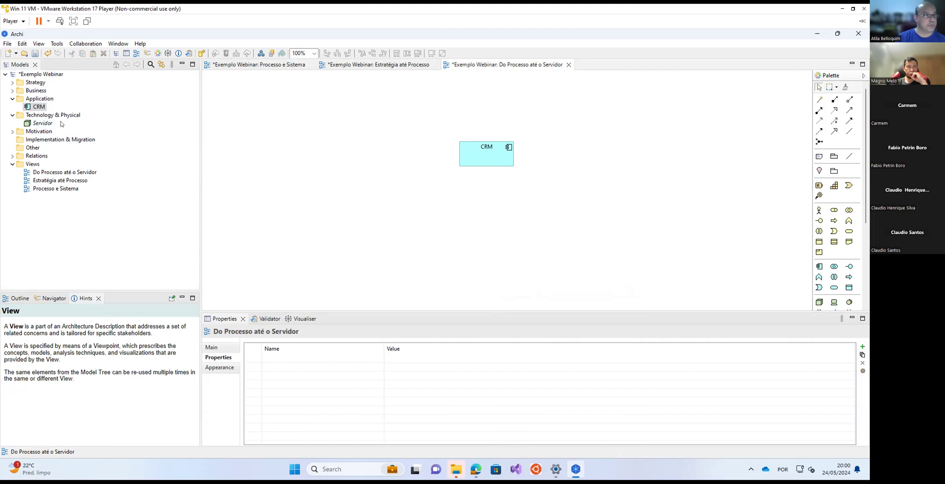
# Check the Servidor element's usage analysis in the model tree and review the Validator results.
pyautogui.click(35, 124)
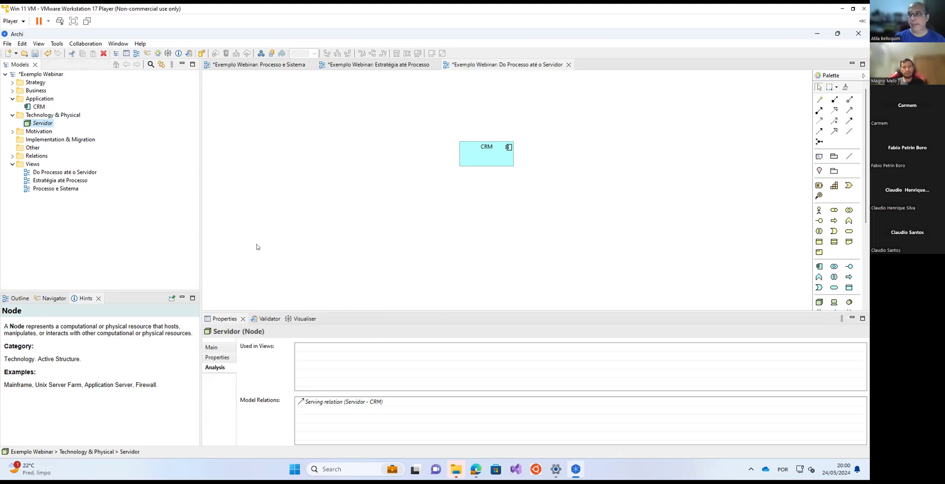
pyautogui.click(262, 318)
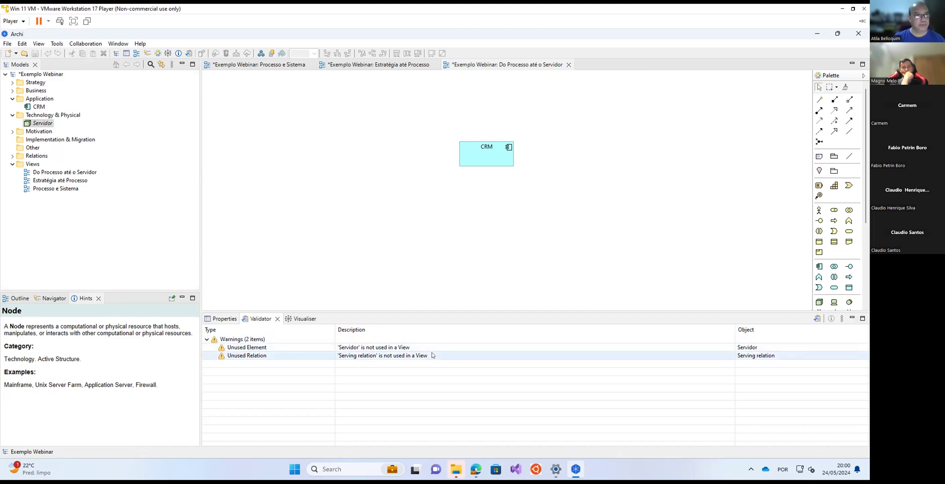
# Place the existing Servidor element from the model back in the view, centred below CRM.
pyautogui.click(44, 124)
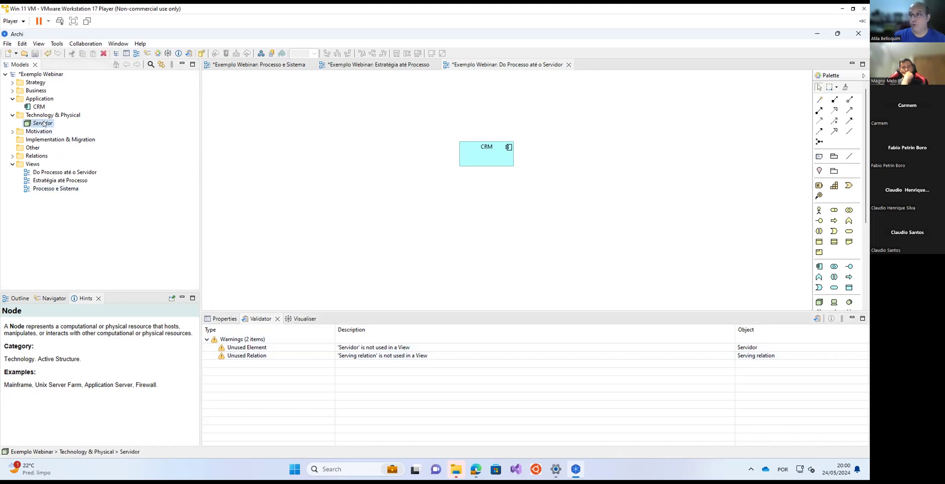
pyautogui.moveTo(43, 123)
pyautogui.mouseDown()
pyautogui.moveTo(418, 230)
pyautogui.moveTo(460, 204)
pyautogui.moveTo(500, 215)
pyautogui.mouseUp()
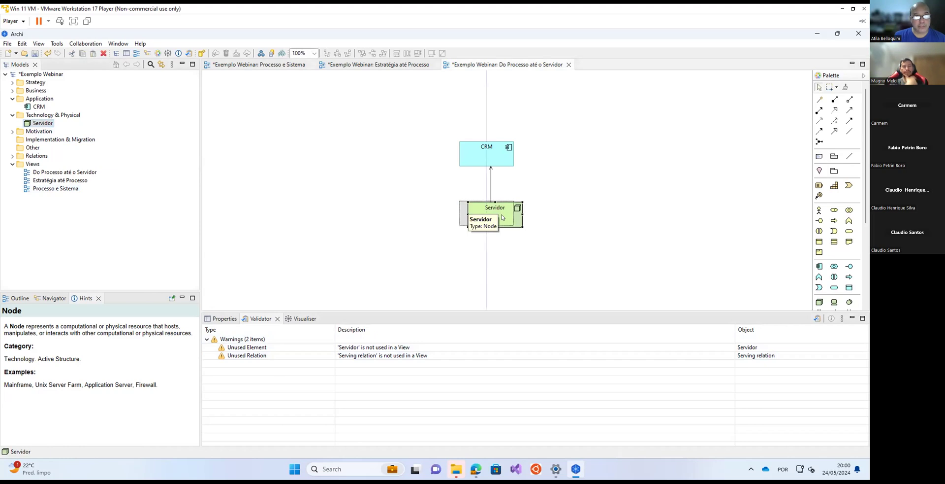
pyautogui.click(607, 231)
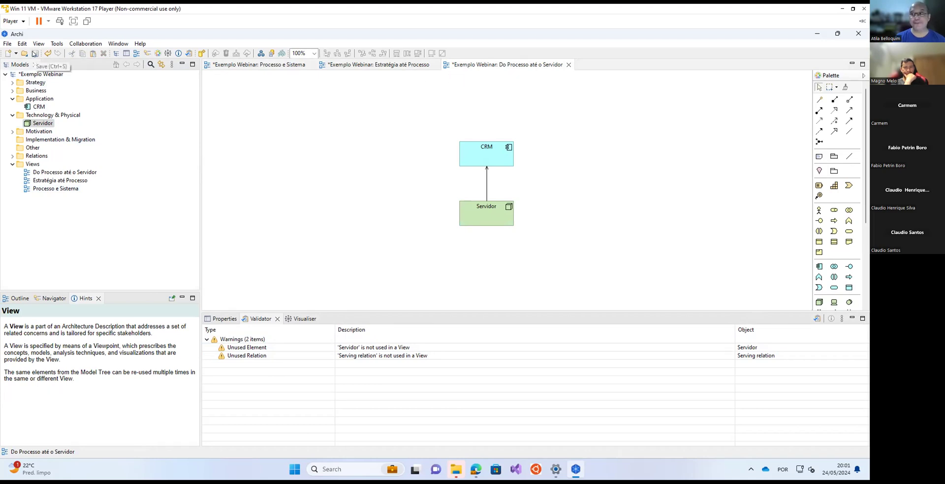
# Save the model to the Desktop as "Exemplo Webinar" and minimize the modelling window.
pyautogui.click(34, 53)
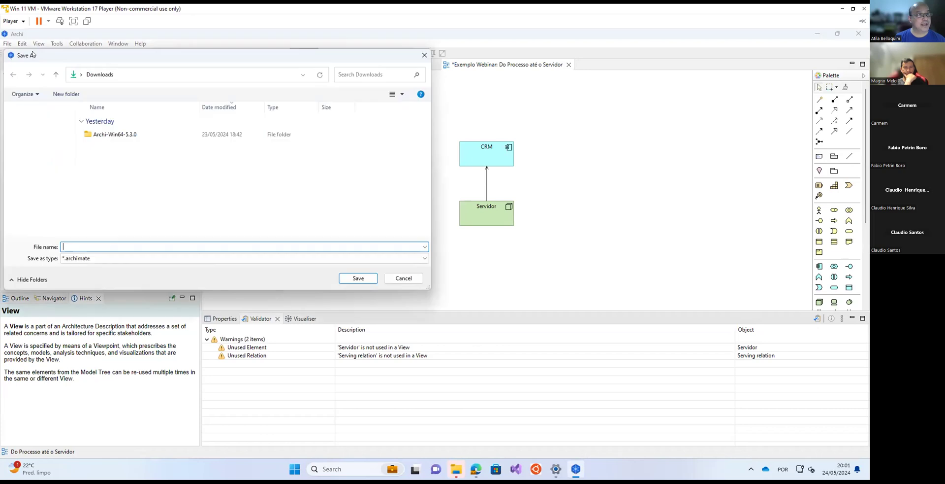
pyautogui.moveTo(215, 57); pyautogui.dragTo(489, 61)
pyautogui.click(314, 172)
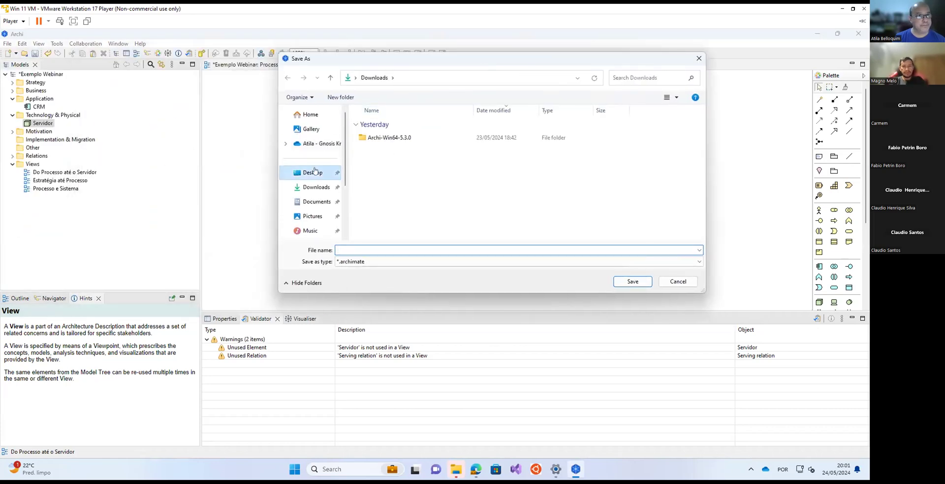
pyautogui.click(358, 249)
pyautogui.write('Exemplo W')
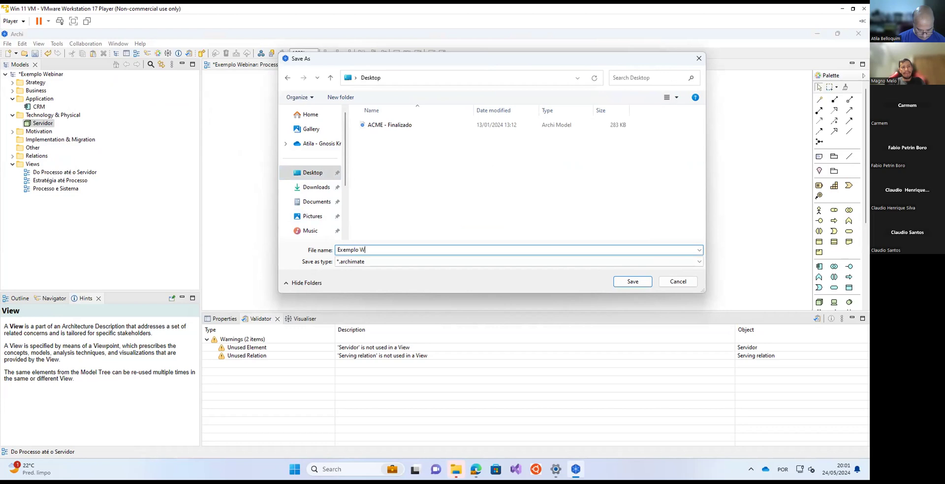
pyautogui.write('ebinar')
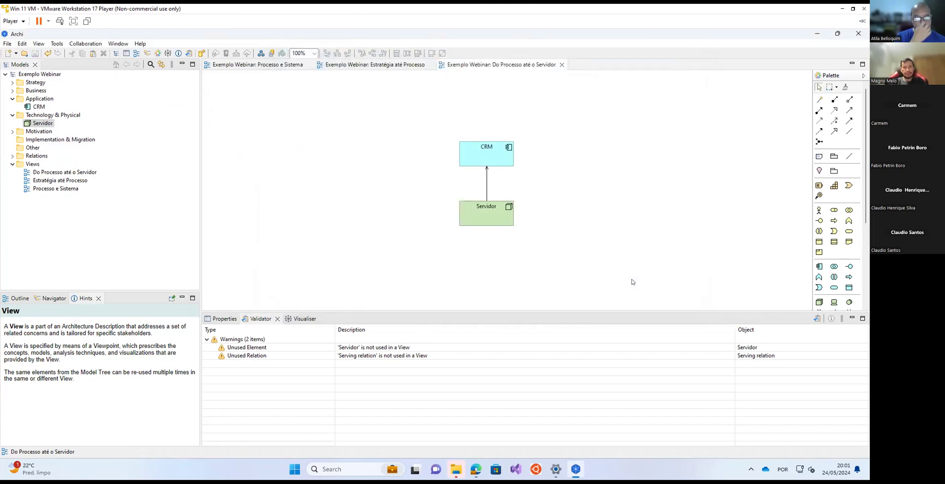
pyautogui.click(817, 33)
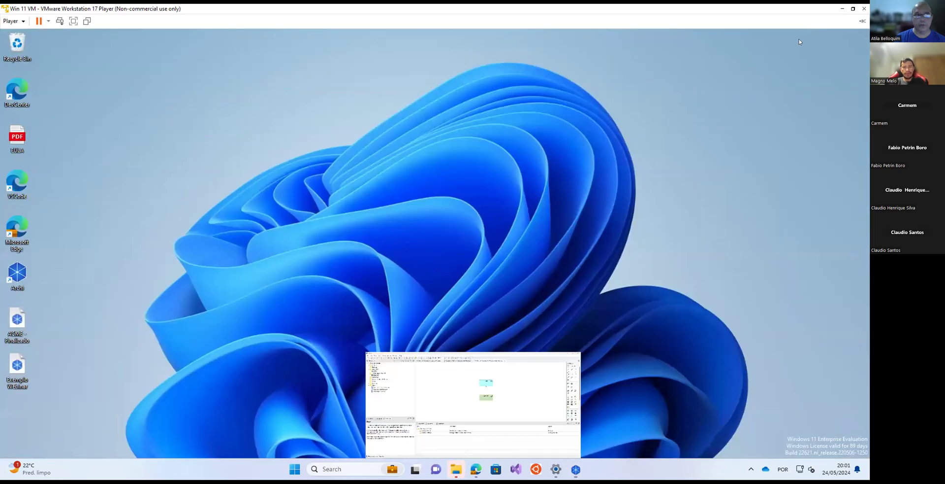
# Move the Exemplo Webinar file beside ACME - Finalizado on the Desktop, and close all open Exemplo Webinar views in Archi.
pyautogui.moveTo(18, 365); pyautogui.dragTo(69, 331)
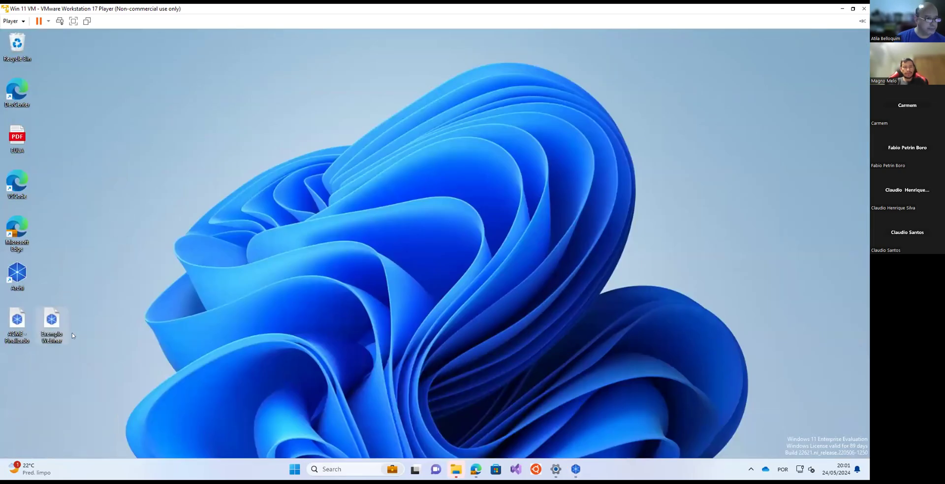
pyautogui.click(576, 469)
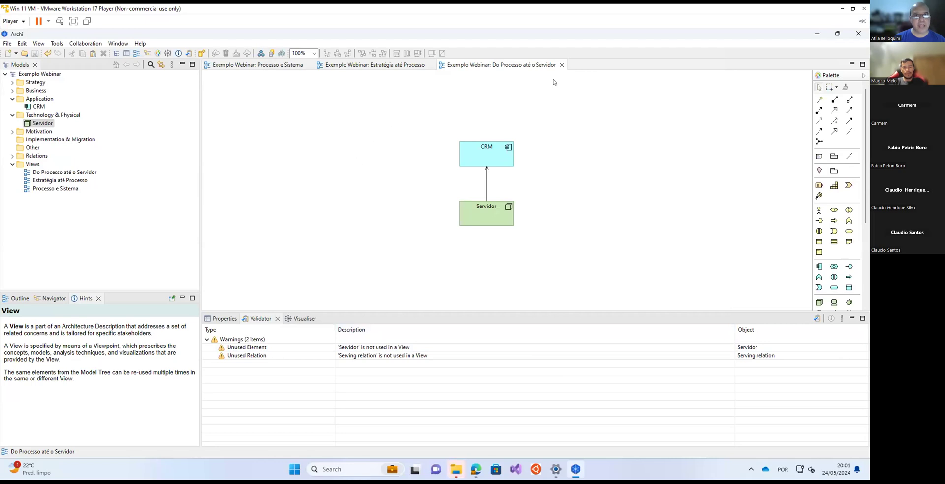
pyautogui.click(562, 64)
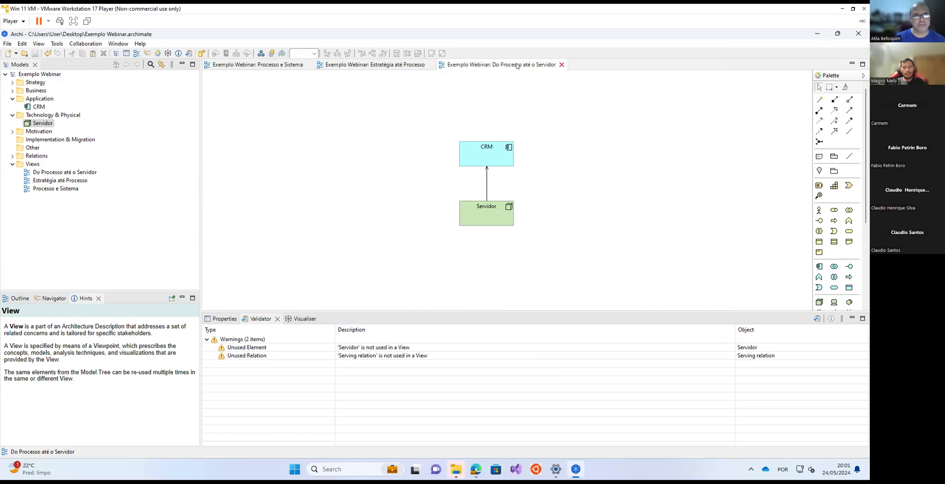
pyautogui.click(431, 65)
pyautogui.click(309, 65)
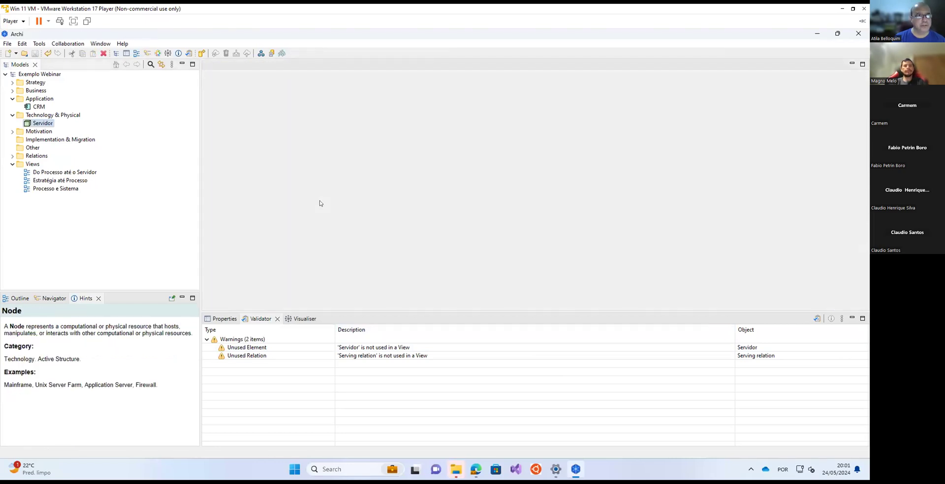
# Review the Servidor element's analysis and the elements in the model's Strategy, Business and Application folders.
pyautogui.click(222, 318)
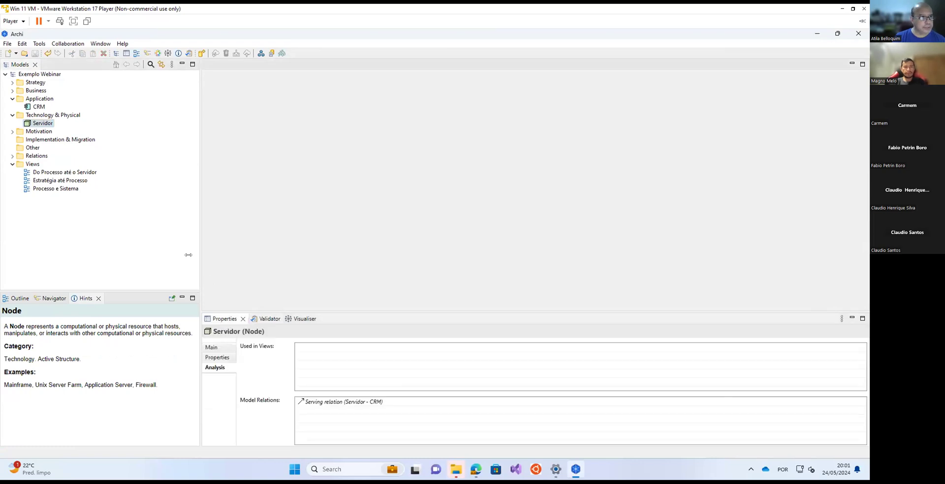
pyautogui.click(12, 115)
pyautogui.click(12, 99)
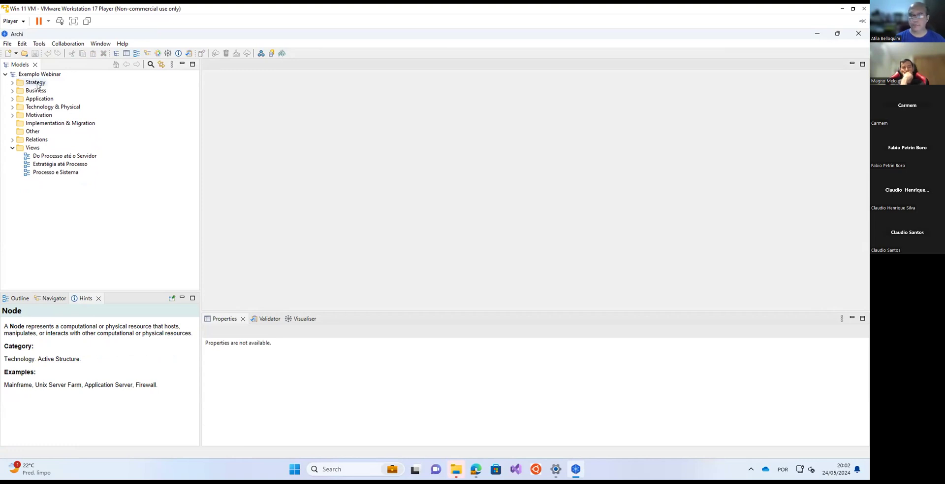
pyautogui.click(13, 82)
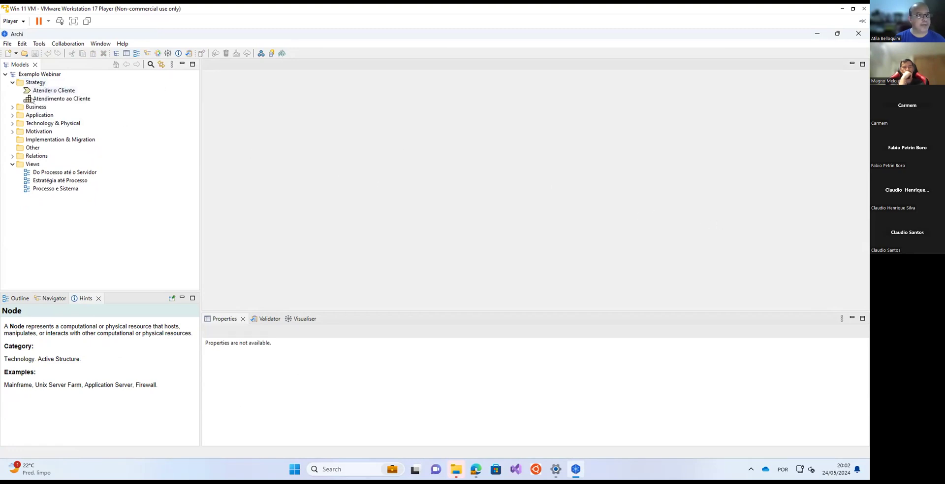
pyautogui.click(13, 107)
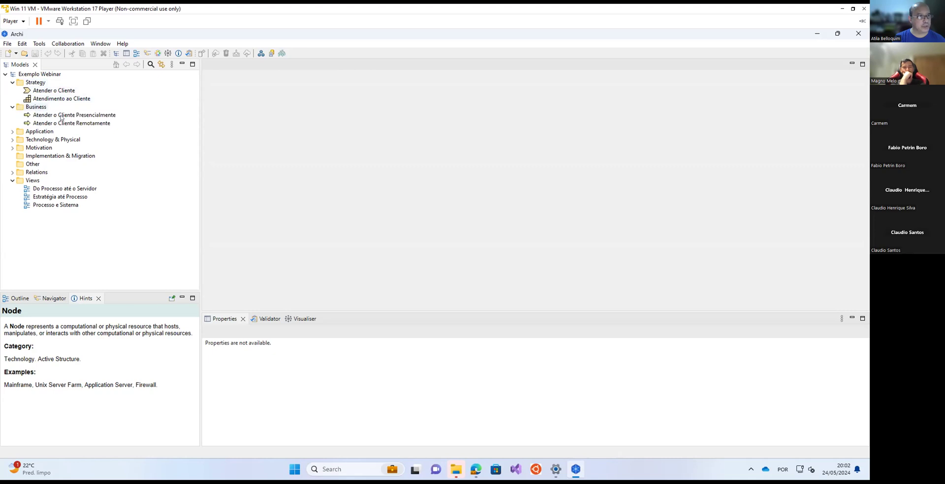
pyautogui.click(12, 131)
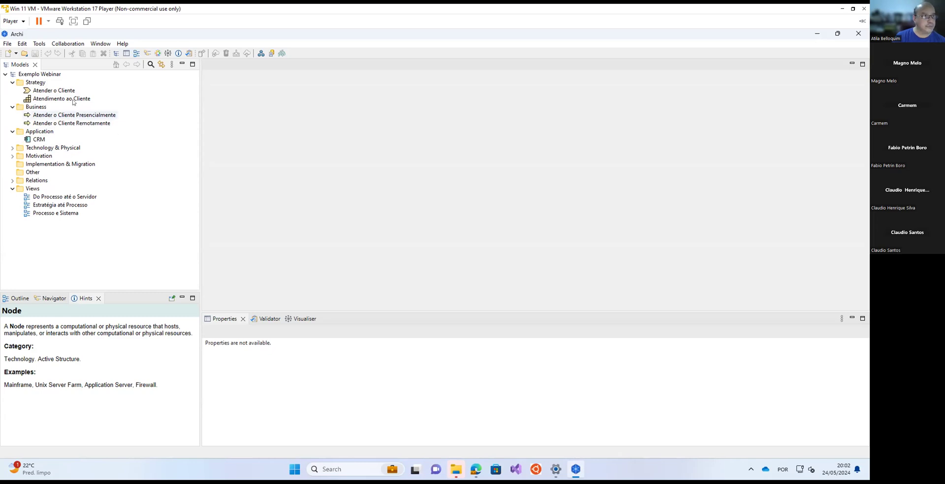
# Close the Exemplo Webinar model and open the ACME - Finalizado model from the Desktop.
pyautogui.click(26, 74)
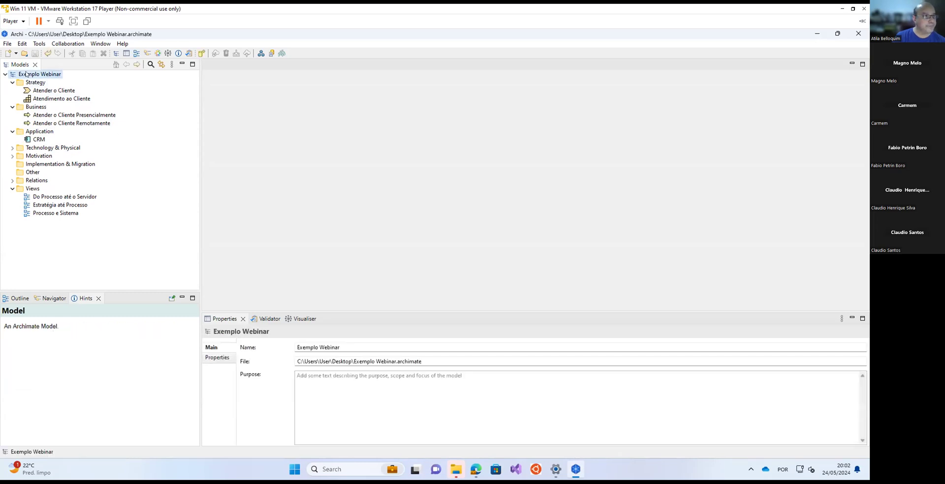
pyautogui.rightClick(26, 74)
pyautogui.click(43, 79)
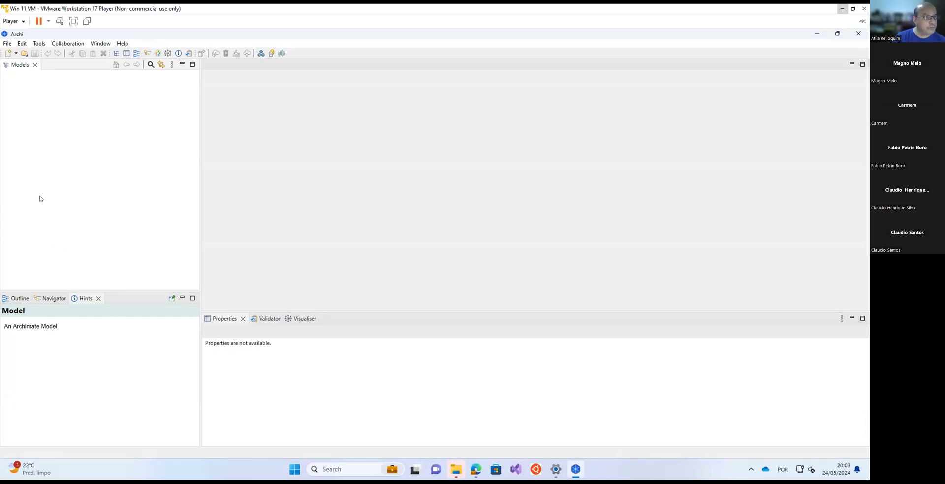
pyautogui.click(817, 33)
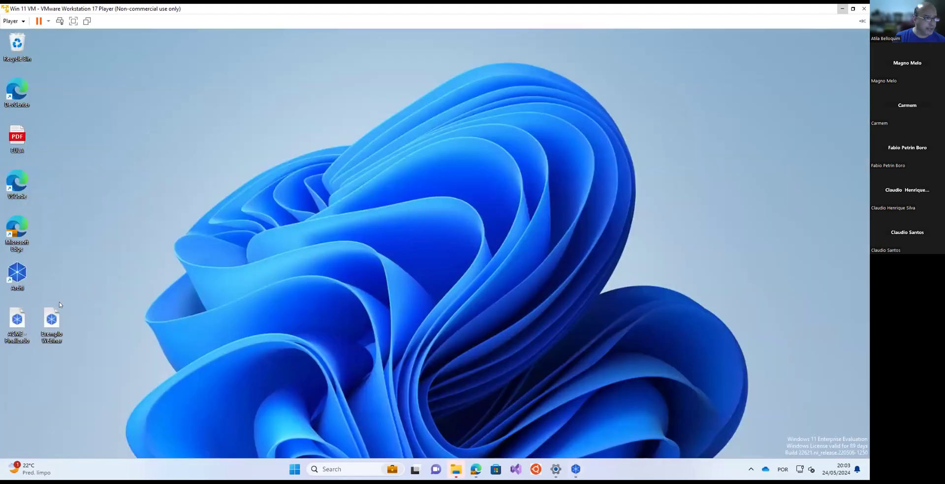
pyautogui.doubleClick(18, 319)
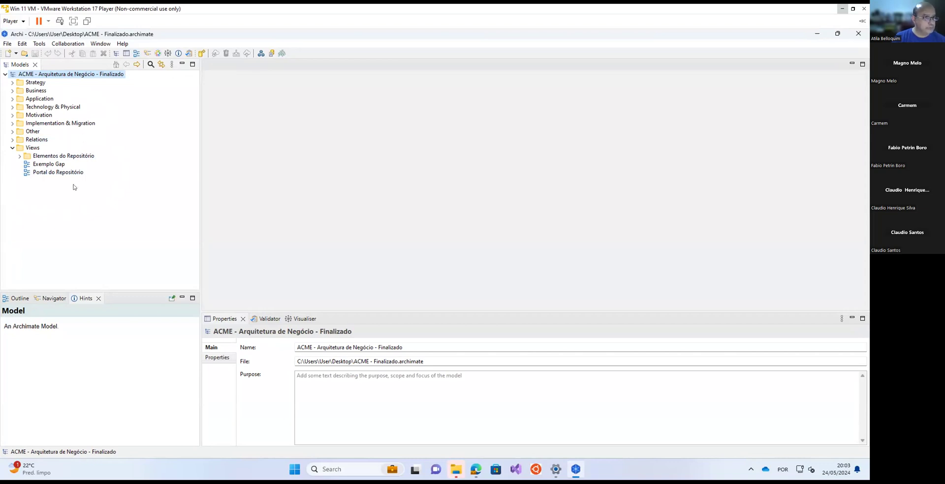
# Examine which kinds of items can be created in the Views folder, without adding one.
pyautogui.click(34, 149)
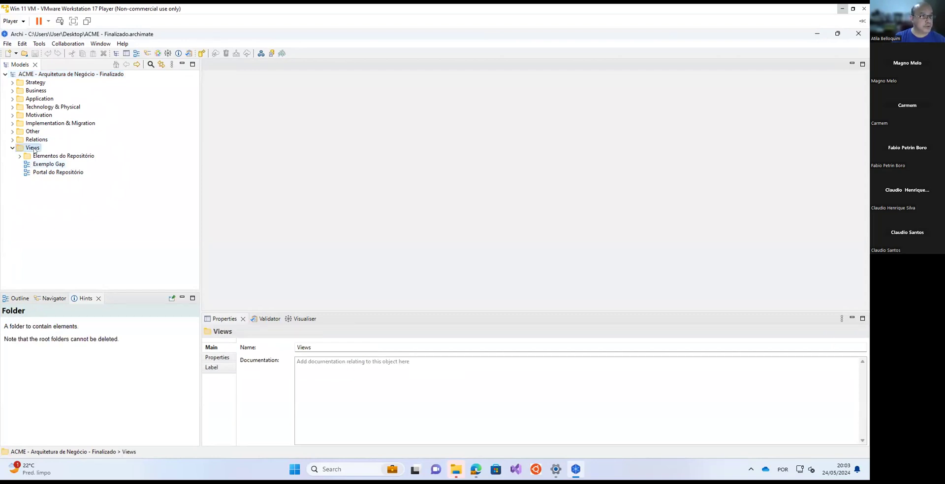
pyautogui.rightClick(35, 149)
pyautogui.moveTo(84, 155)
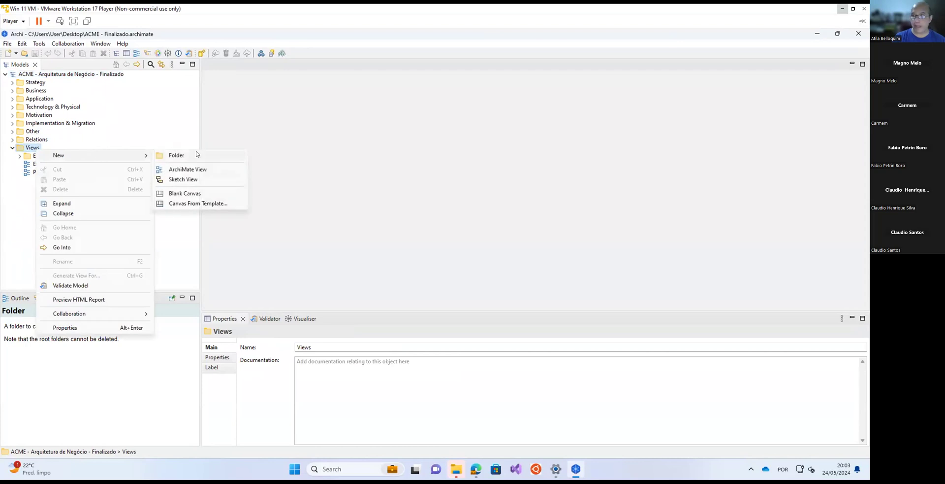
pyautogui.click(16, 221)
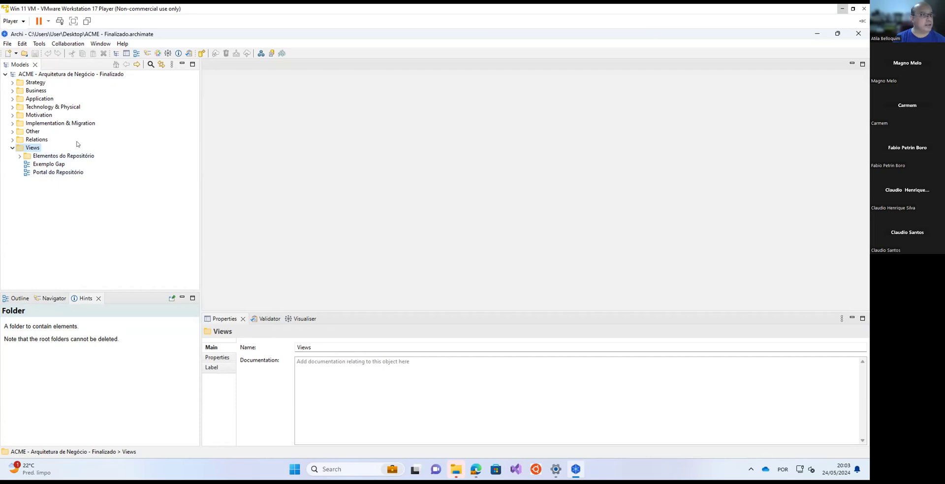
# Open the Portal do Repositório view with a taller diagram area and examine the folders under Elementos do Repositório.
pyautogui.doubleClick(69, 172)
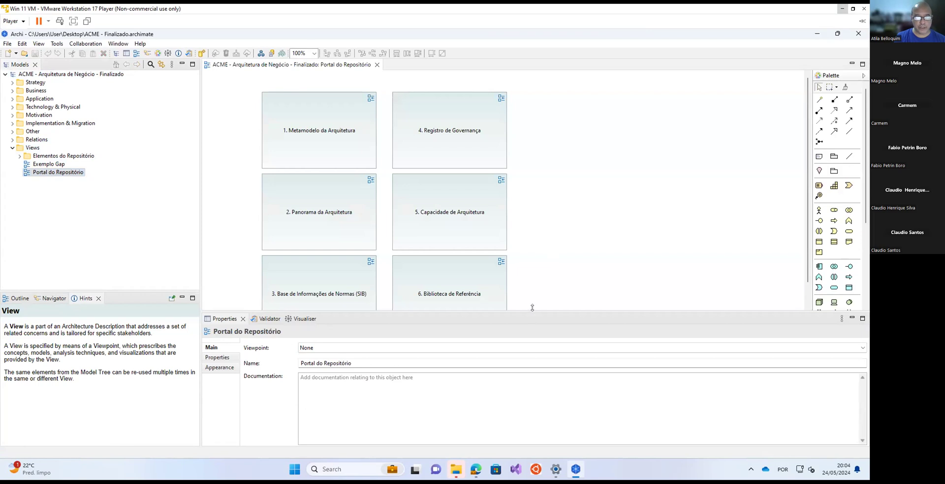
pyautogui.moveTo(531, 312); pyautogui.dragTo(531, 349)
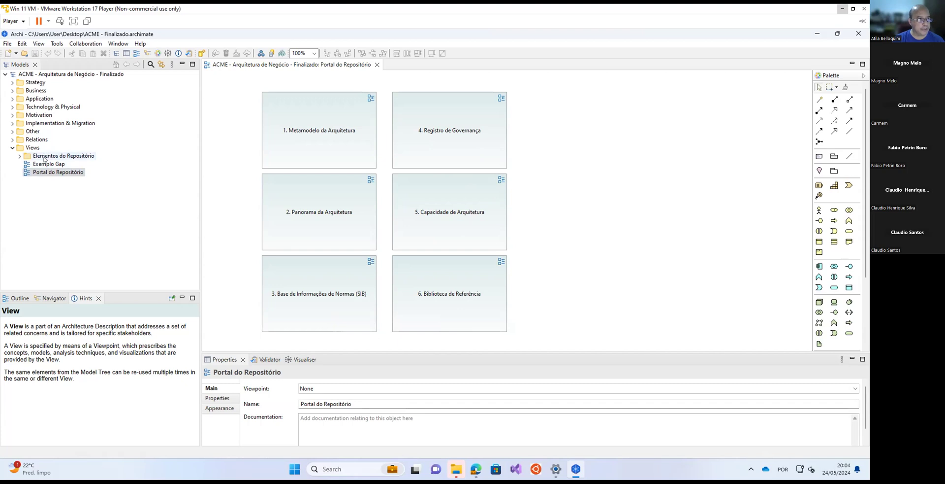
pyautogui.click(19, 156)
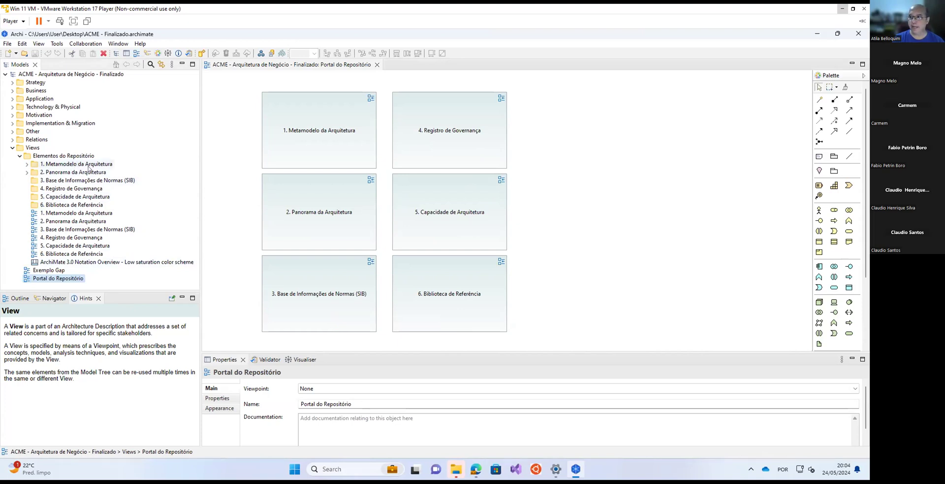
pyautogui.click(26, 164)
pyautogui.click(26, 164)
pyautogui.click(27, 172)
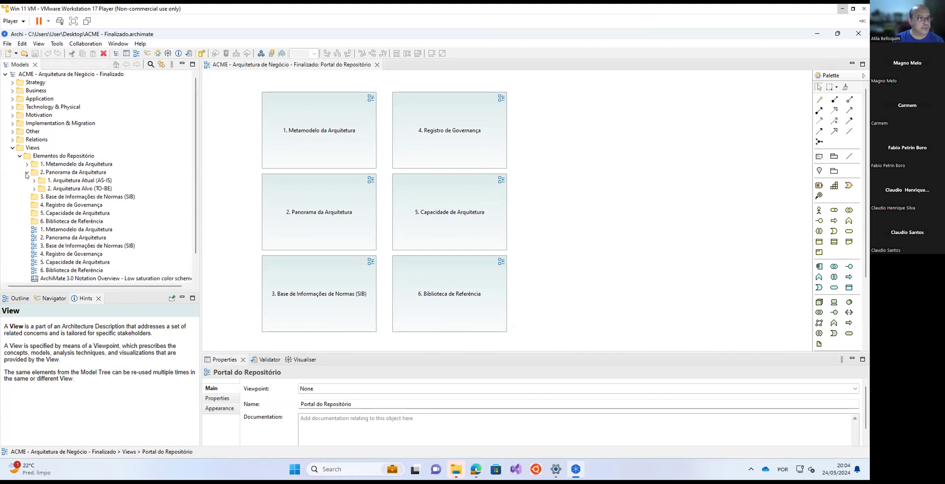
pyautogui.click(27, 173)
# Open the 2. Panorama da Arquitetura view from the portal and enlarge the diagram area to fit it.
pyautogui.click(328, 205)
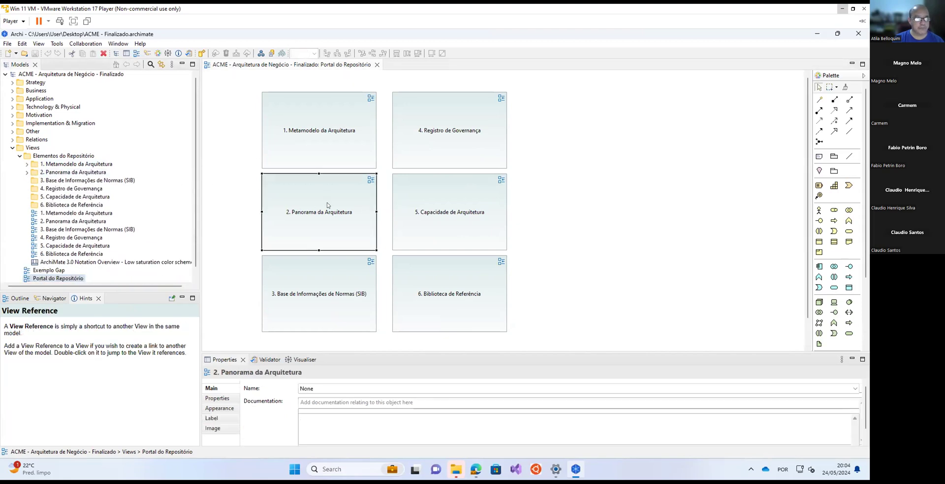
pyautogui.doubleClick(328, 205)
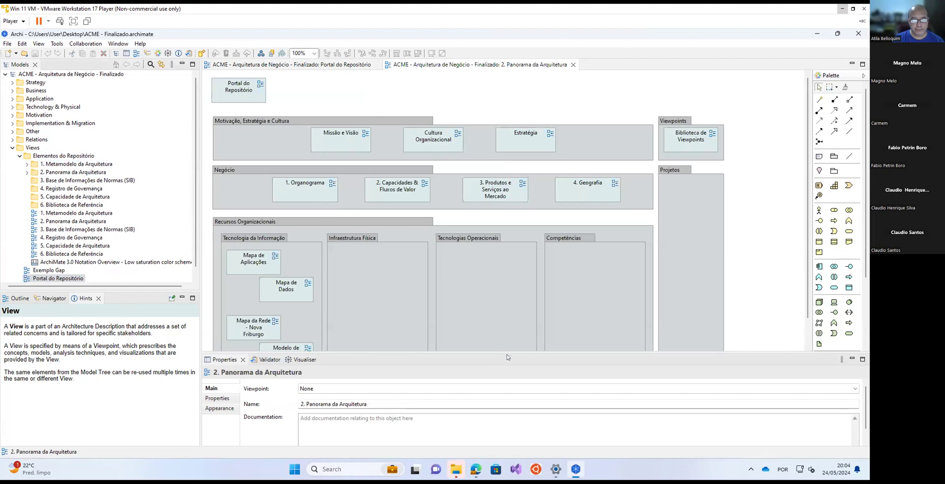
pyautogui.moveTo(507, 352); pyautogui.dragTo(505, 389)
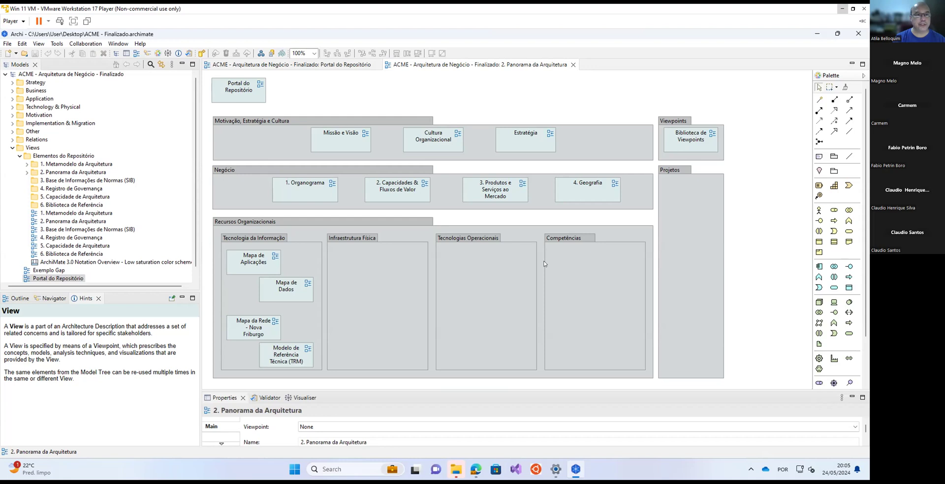
# Review the Missão e Visão and Cultura Organizacional views from the panorama, closing each one.
pyautogui.doubleClick(335, 139)
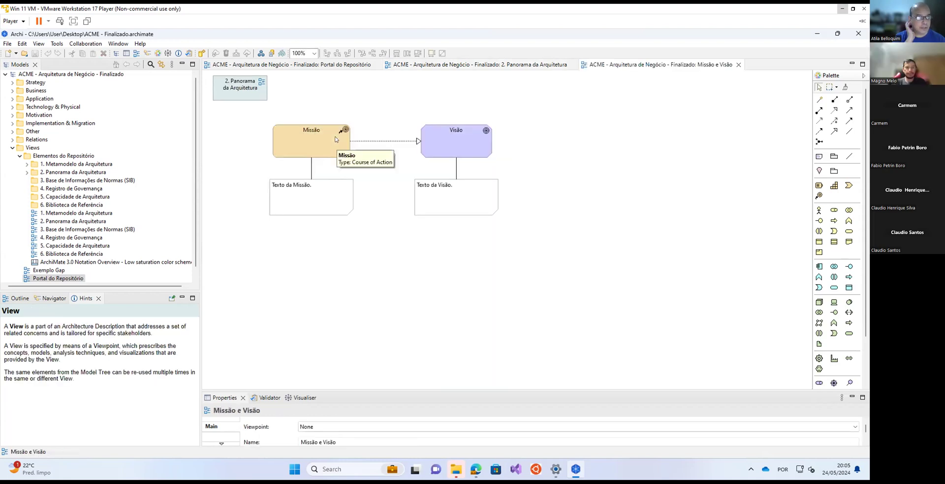
pyautogui.click(738, 65)
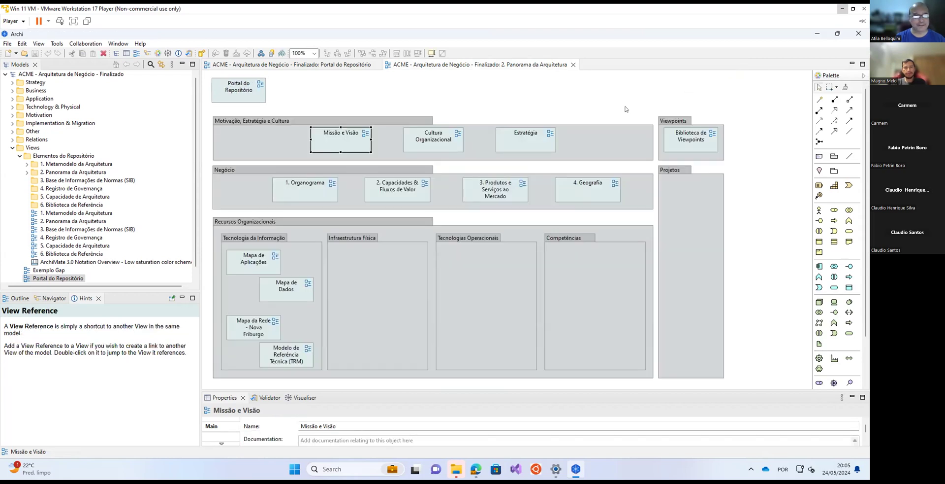
pyautogui.doubleClick(435, 143)
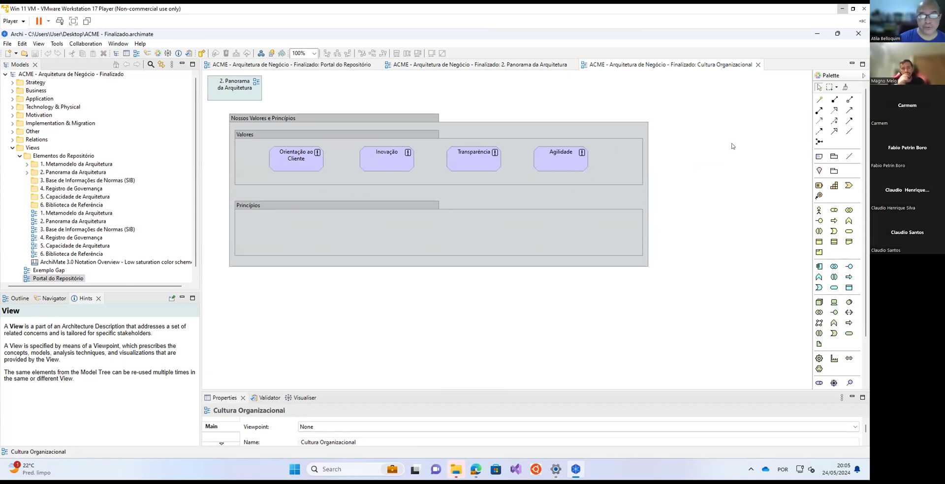
pyautogui.click(758, 64)
# Review the Mapa Estratégico and Business Model Canvas views under Estratégia, and close them along with Estratégia.
pyautogui.doubleClick(512, 137)
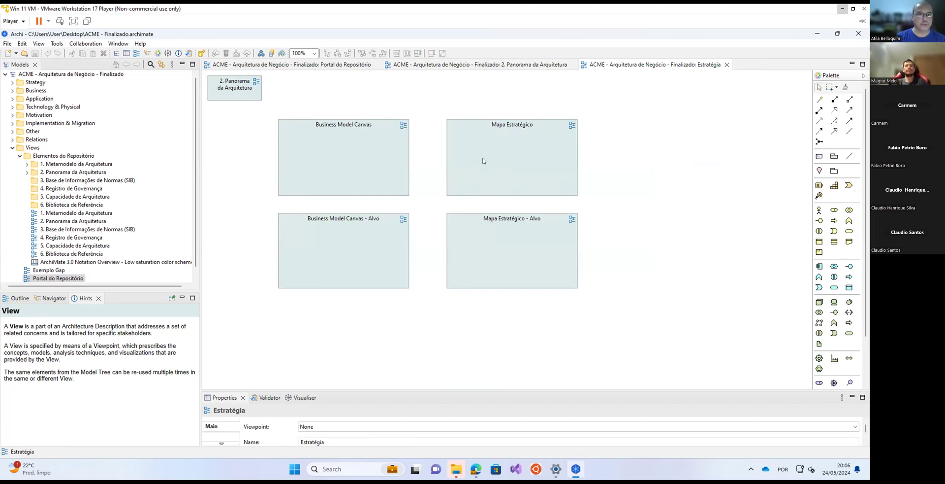
pyautogui.doubleClick(534, 152)
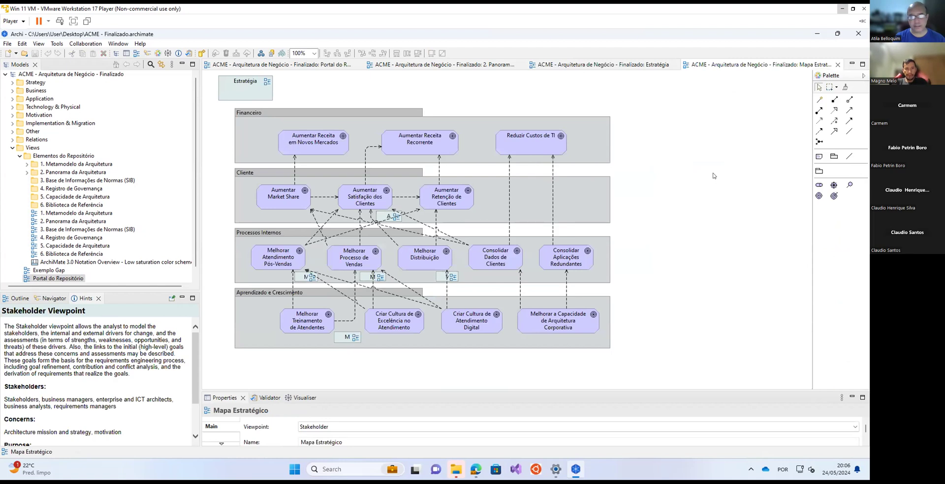
pyautogui.click(837, 65)
pyautogui.doubleClick(353, 158)
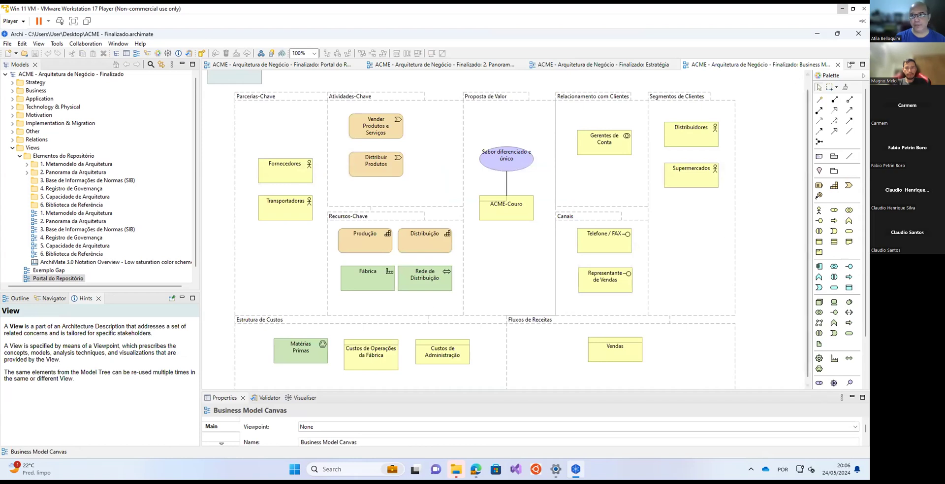
pyautogui.click(838, 65)
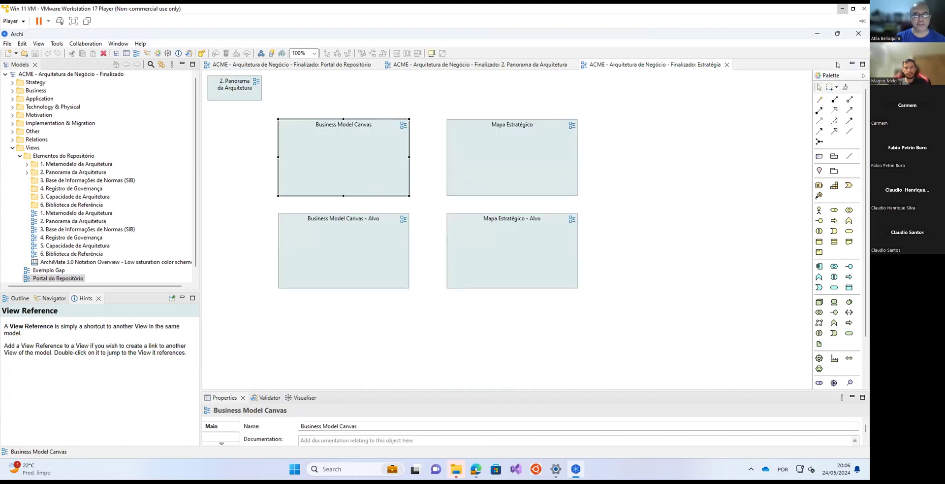
pyautogui.click(727, 65)
# Review the 1. Organograma view and the Value Streams and Capability Map views under 2. Capacidades & Fluxos de Valor.
pyautogui.doubleClick(308, 192)
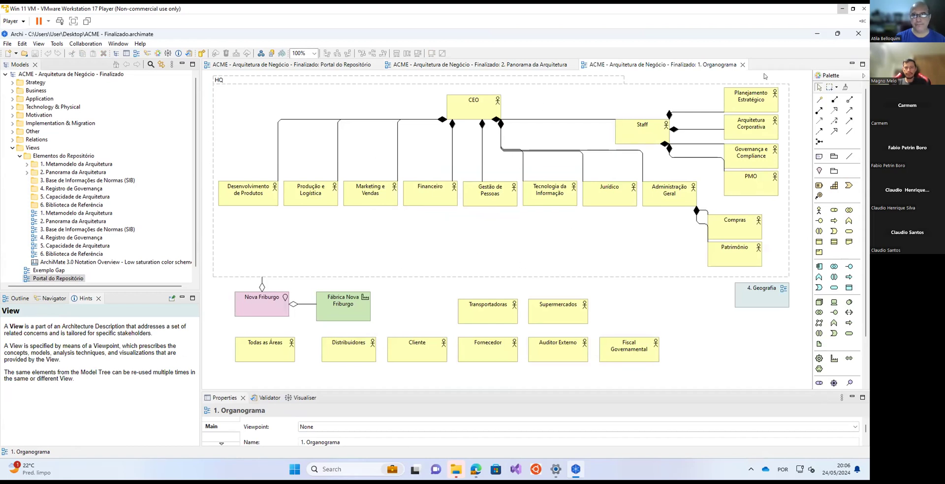
pyautogui.click(743, 65)
pyautogui.doubleClick(393, 198)
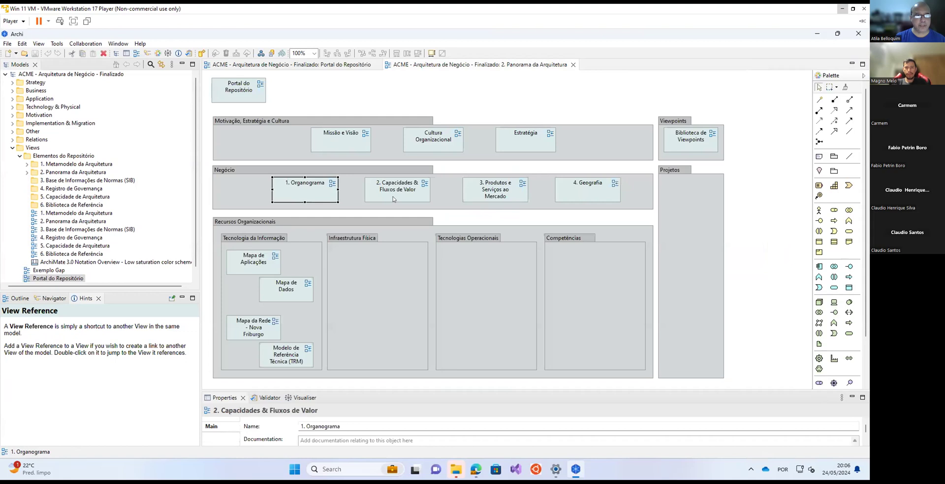
pyautogui.doubleClick(313, 153)
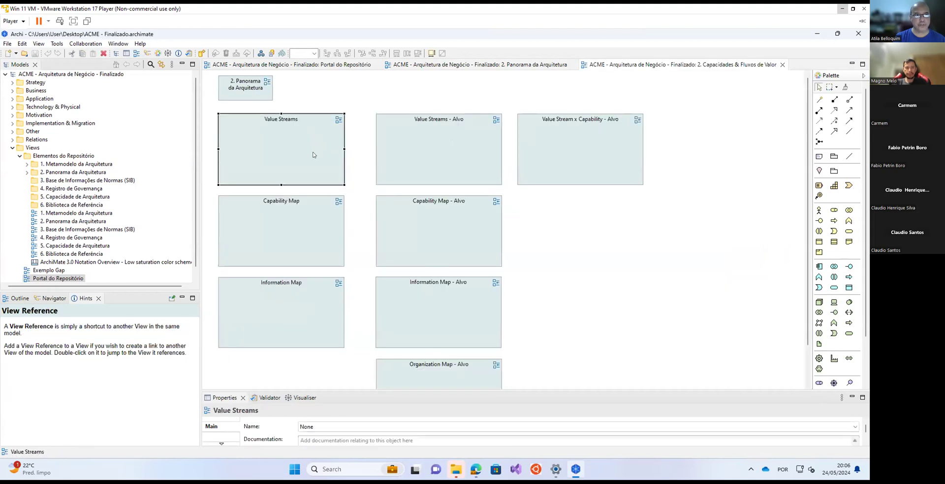
pyautogui.click(838, 64)
pyautogui.doubleClick(283, 226)
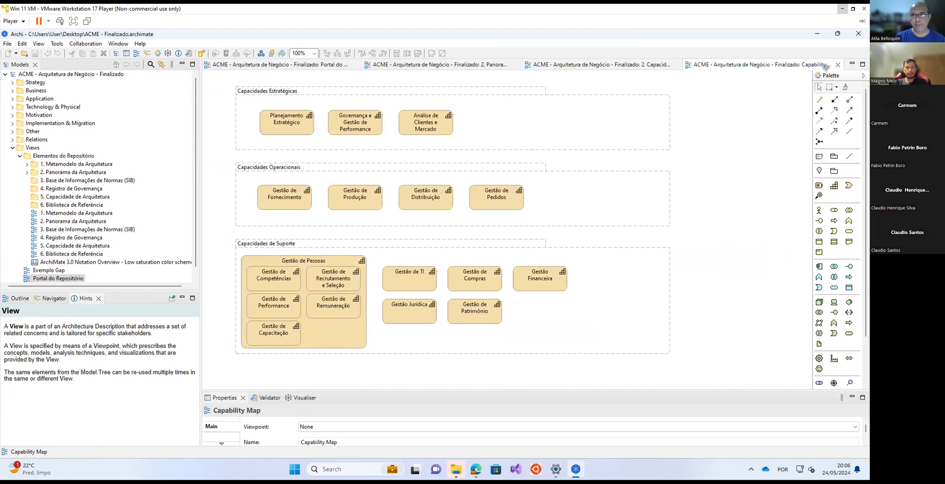
pyautogui.click(838, 64)
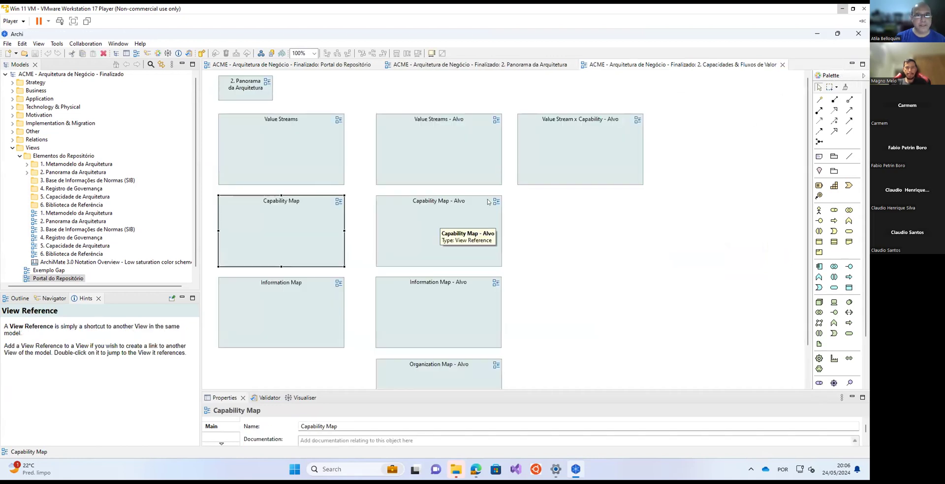
# Close 2. Capacidades & Fluxos de Valor, and review the 3. Produtos e Serviços ao Mercado and 4. Geografia views, closing each one.
pyautogui.click(782, 65)
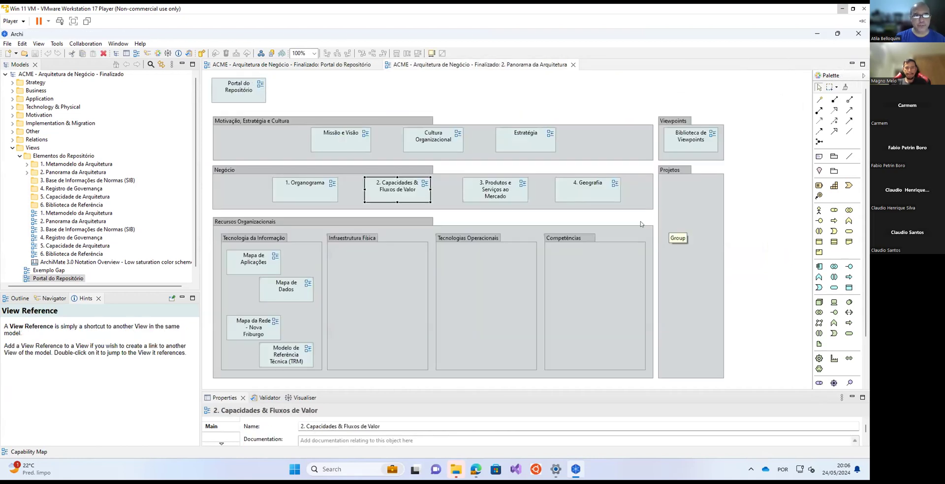
pyautogui.doubleClick(488, 189)
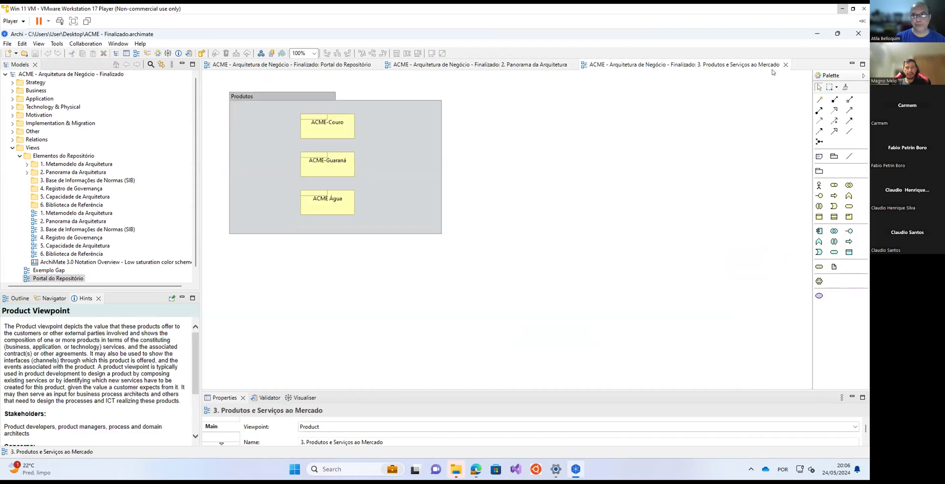
pyautogui.click(786, 66)
pyautogui.doubleClick(619, 193)
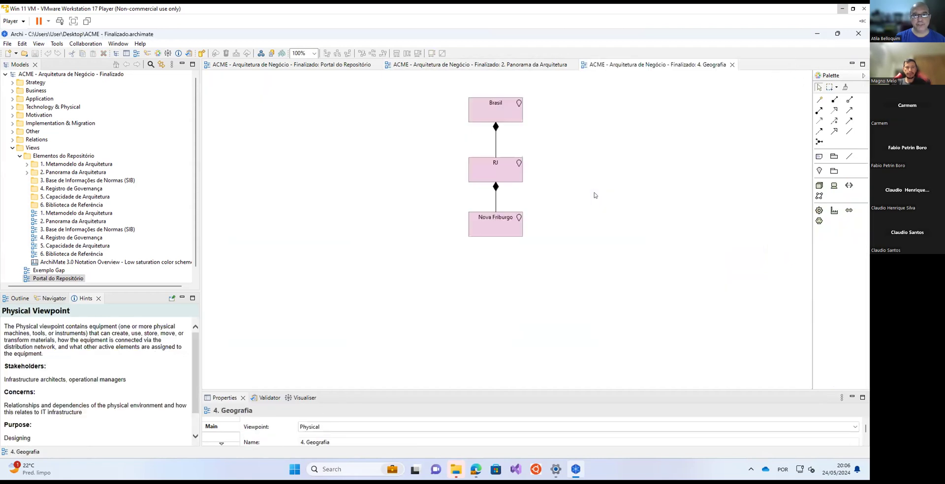
pyautogui.click(732, 64)
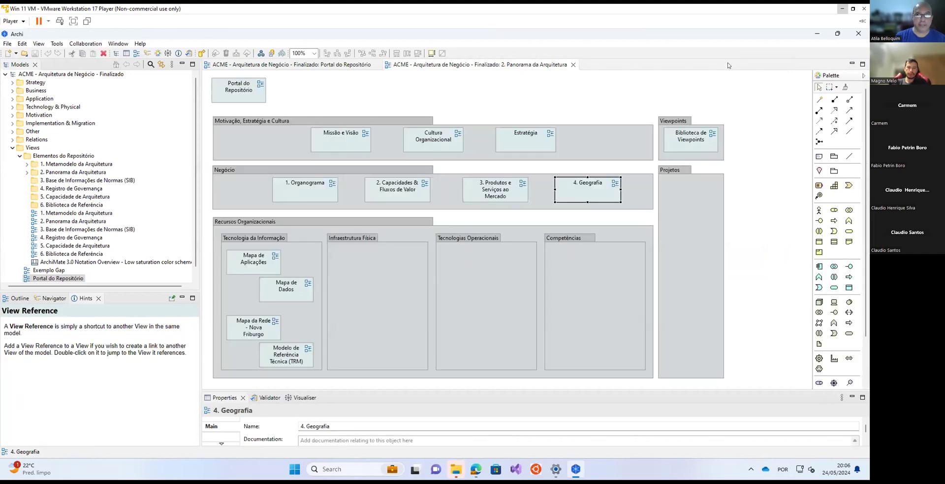
# Review the Mapa de Aplicações and Mapa de Dados views under Tecnologia da Informação, closing each one.
pyautogui.click(252, 261)
pyautogui.doubleClick(252, 261)
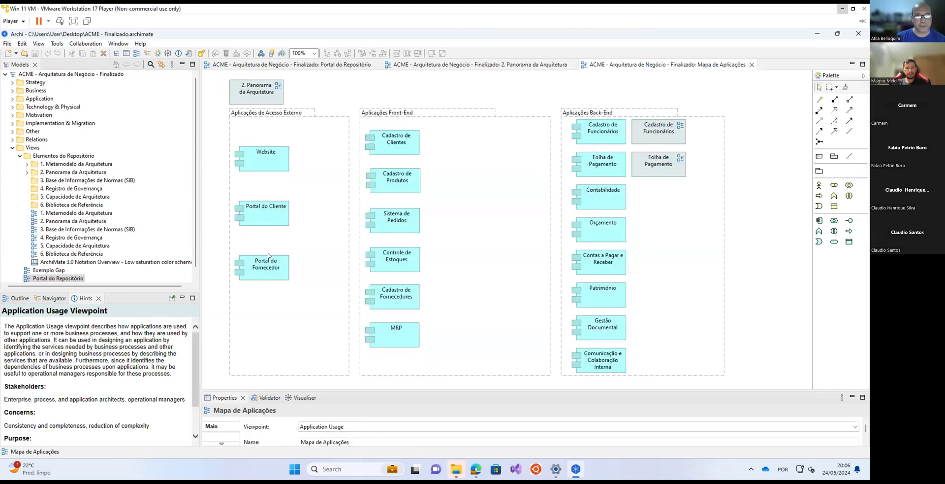
pyautogui.click(752, 64)
pyautogui.click(293, 295)
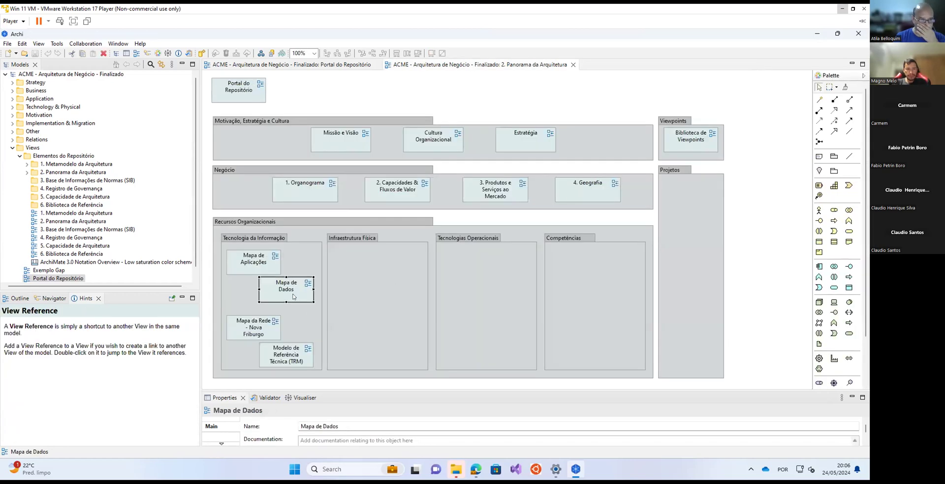
pyautogui.doubleClick(293, 296)
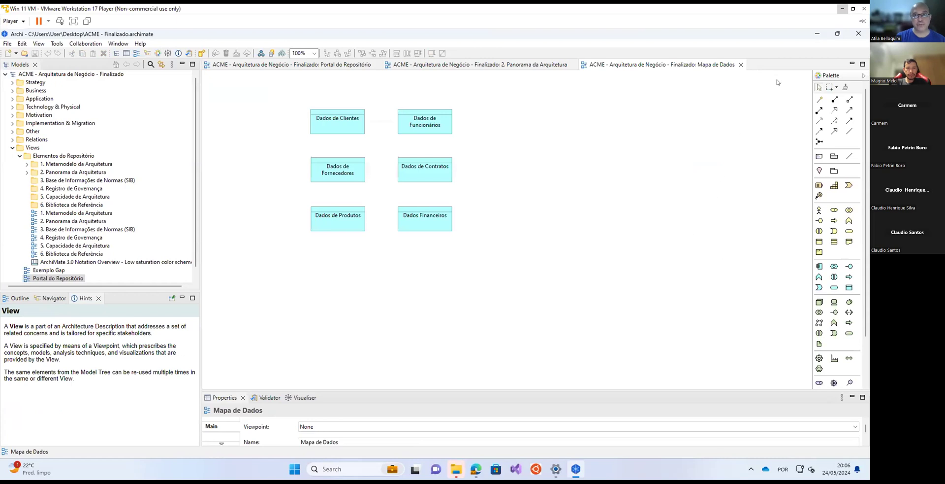
pyautogui.click(741, 65)
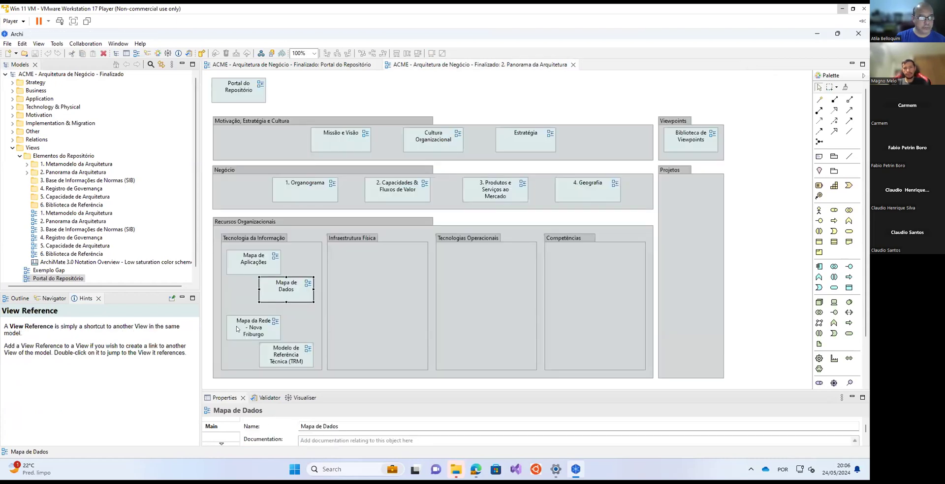
# Review Mapa da Rede - Nova Friburgo with its linked Mainframe view, and Modelo de Referência Técnica (TRM), closing all of them.
pyautogui.doubleClick(237, 329)
pyautogui.scroll(2, 480, 312)
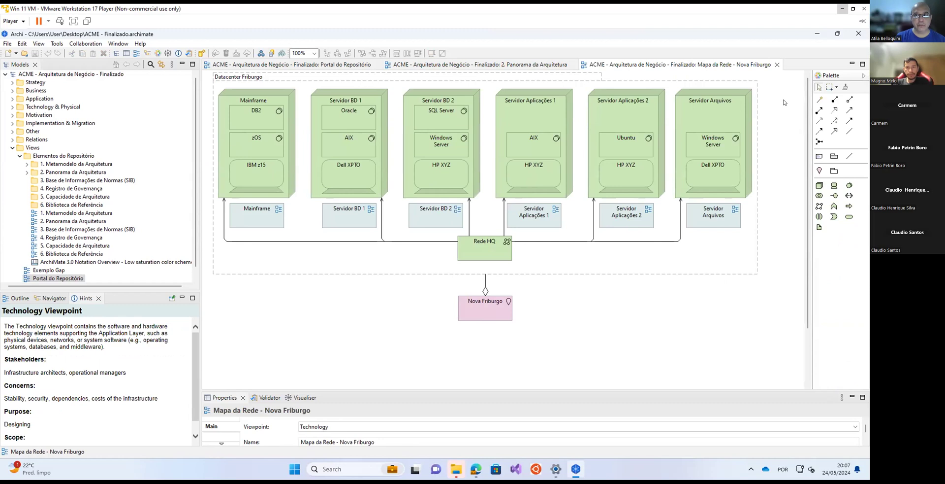
pyautogui.doubleClick(262, 211)
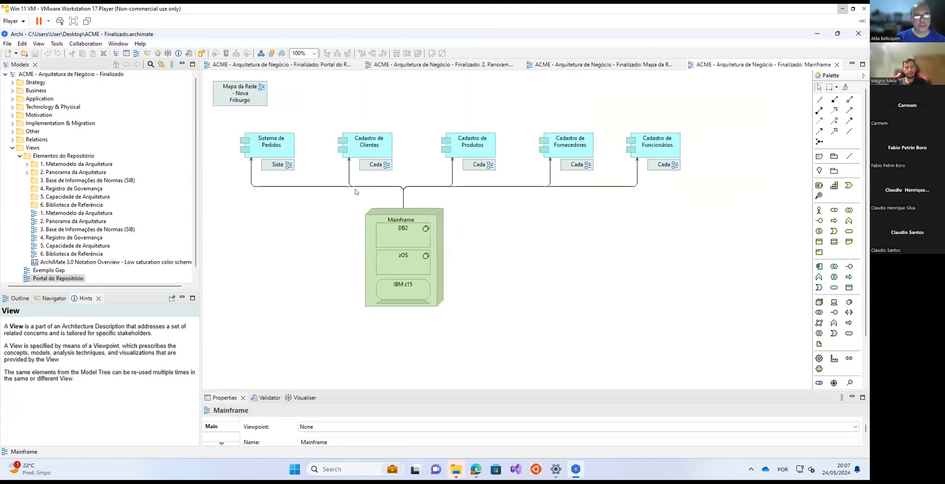
pyautogui.click(837, 65)
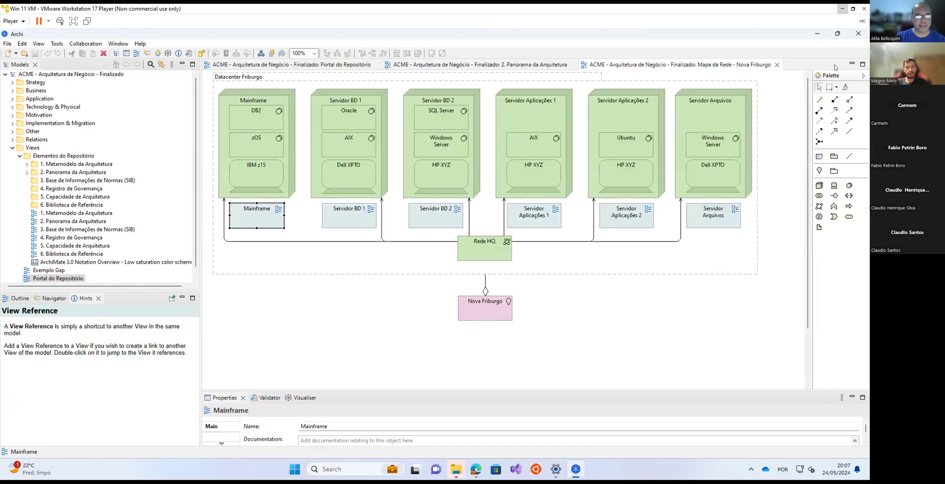
pyautogui.click(778, 64)
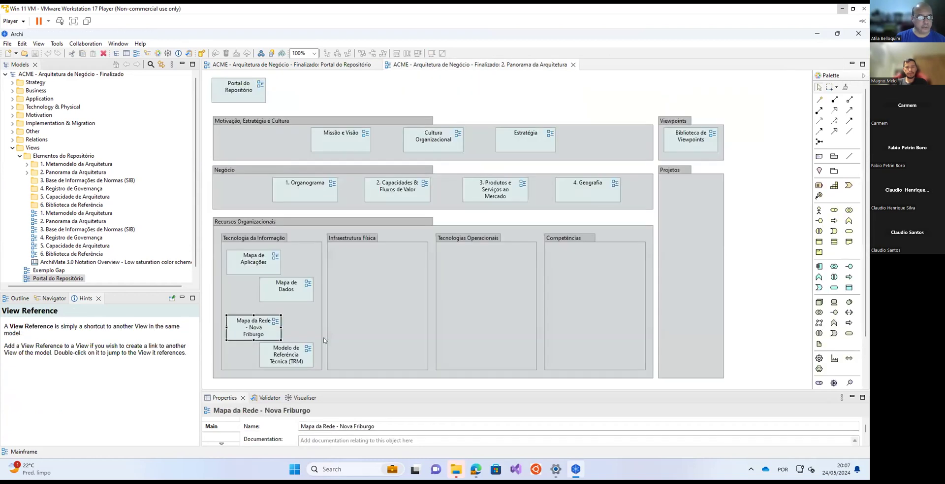
pyautogui.doubleClick(279, 353)
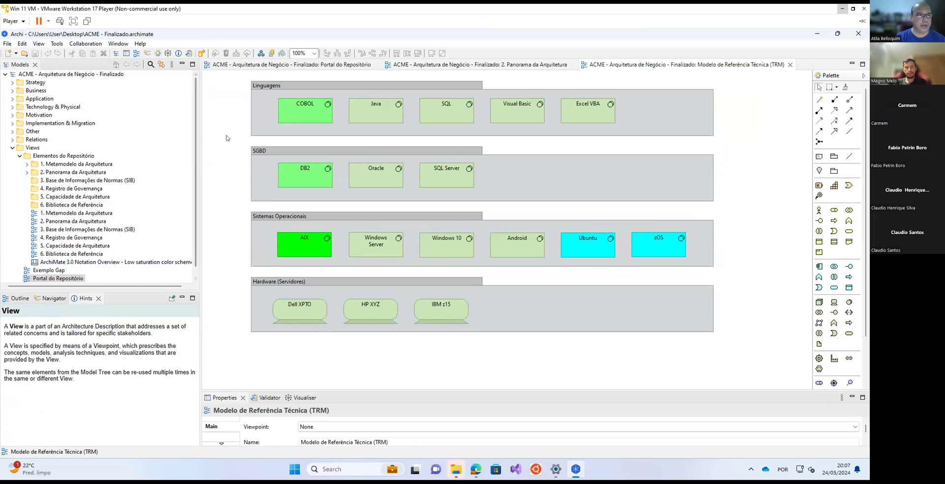
pyautogui.click(790, 65)
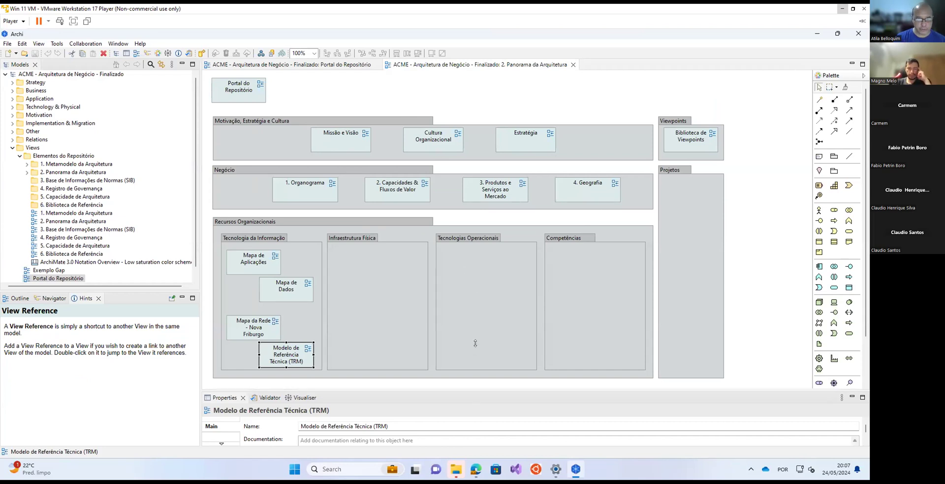
# Enlarge the area below the diagram and show the Orientação ao Cliente principle from Cultura Organizacional in the Visualiser.
pyautogui.moveTo(477, 387); pyautogui.dragTo(477, 306)
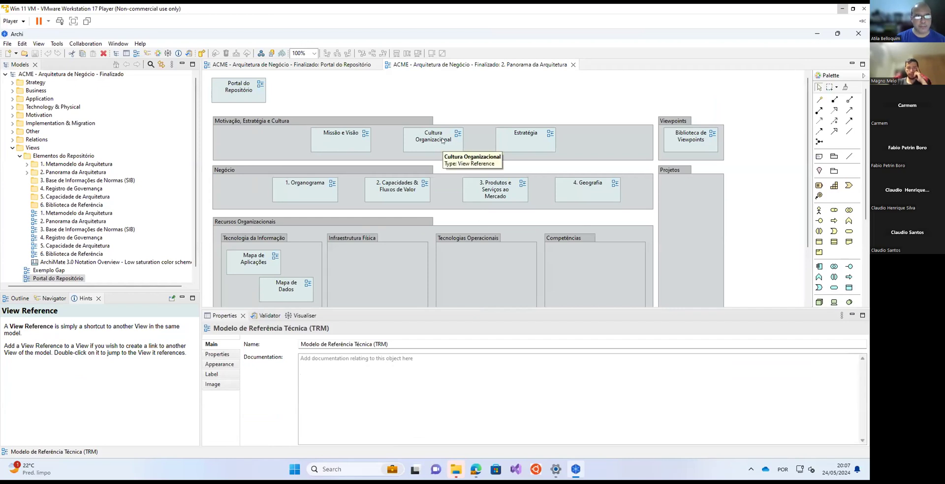
pyautogui.doubleClick(442, 141)
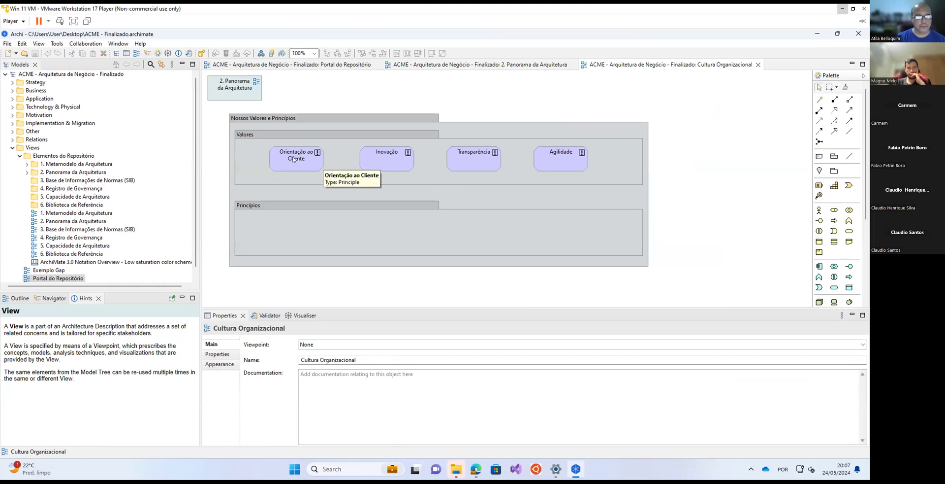
pyautogui.click(305, 158)
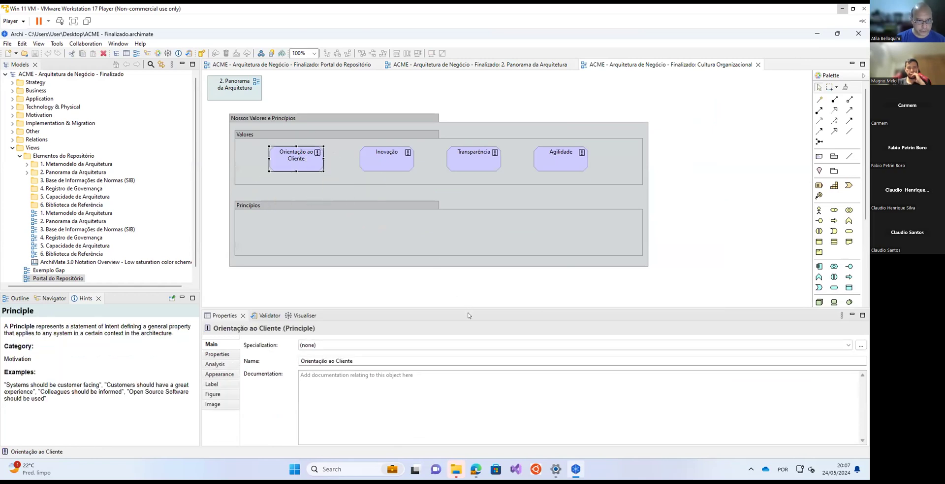
pyautogui.moveTo(467, 304); pyautogui.dragTo(466, 290)
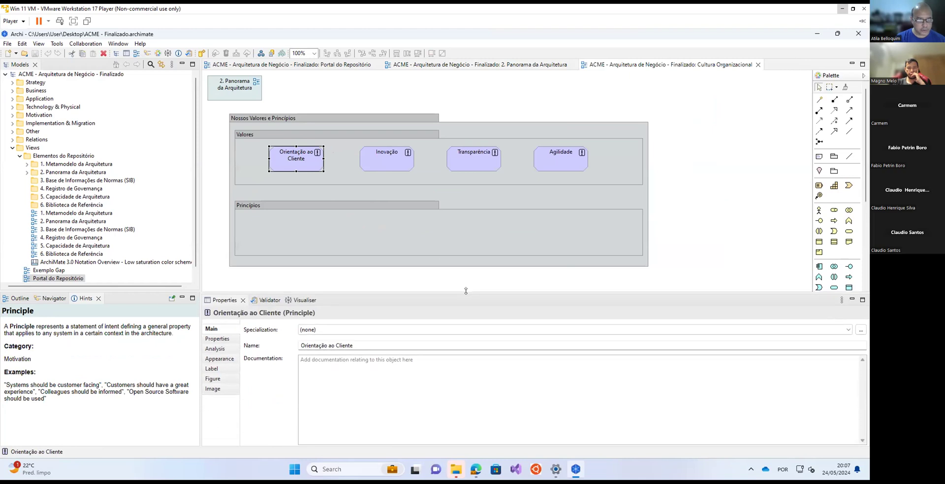
pyautogui.click(305, 300)
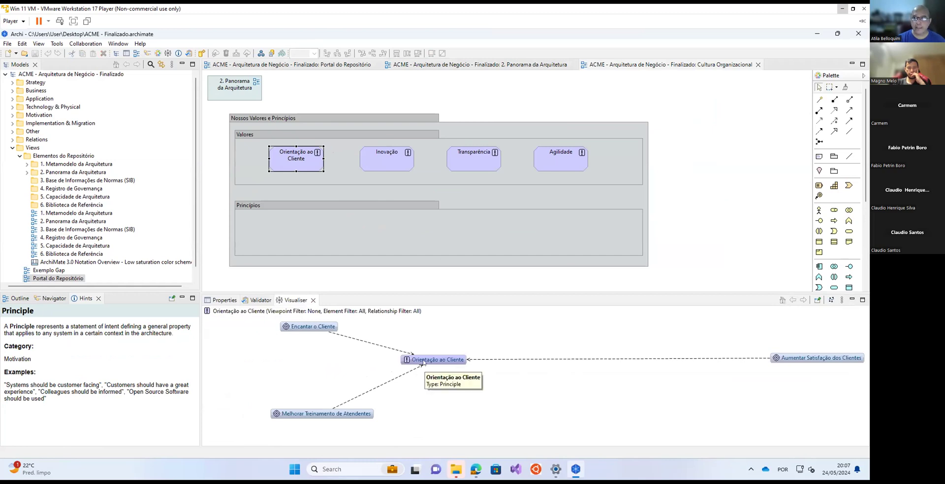
# Rearrange the Visualiser graph with Orientação ao Cliente above a row of its three related goals.
pyautogui.moveTo(423, 362); pyautogui.dragTo(487, 370)
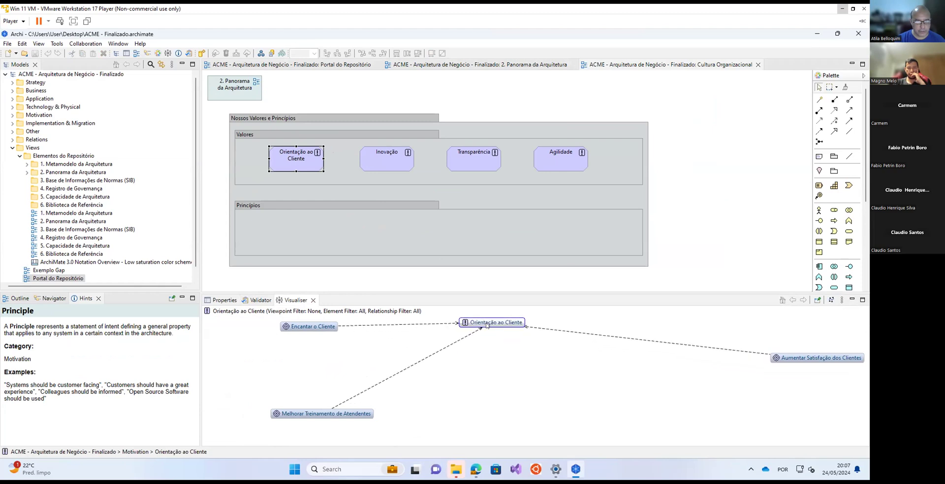
pyautogui.click(320, 327)
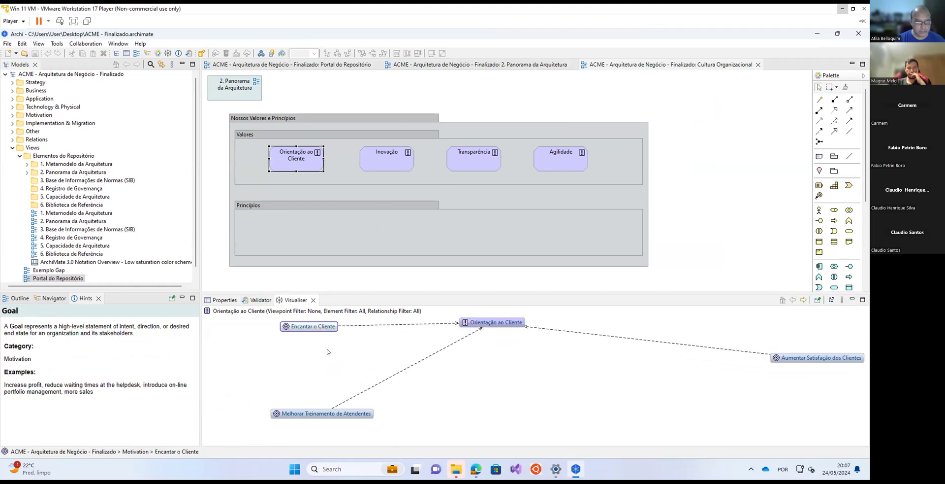
pyautogui.click(324, 413)
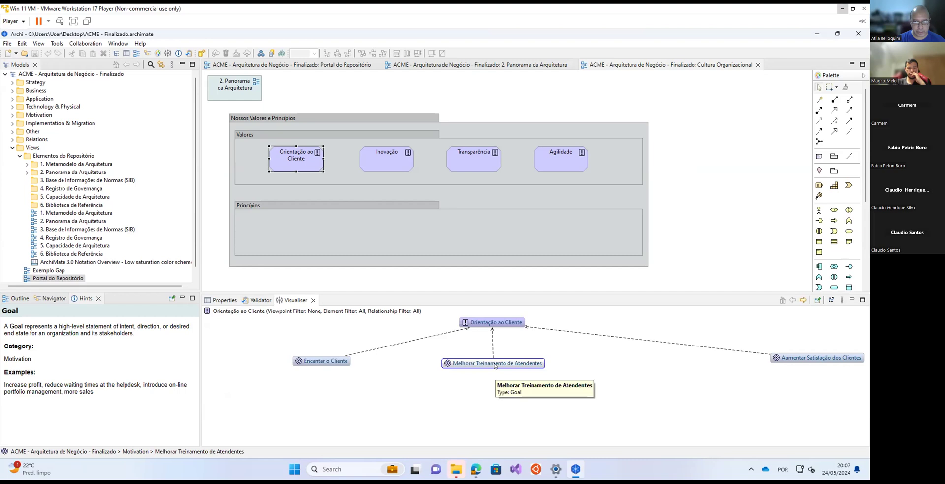
pyautogui.click(787, 360)
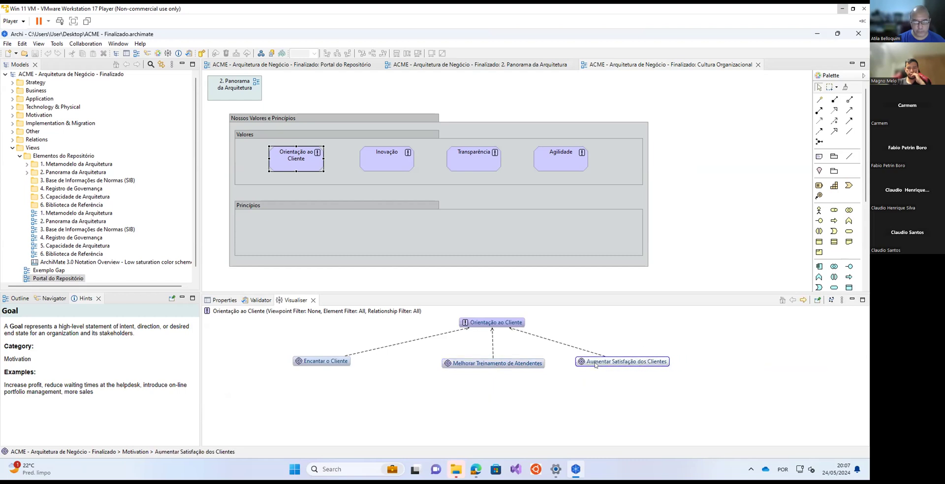
pyautogui.click(314, 361)
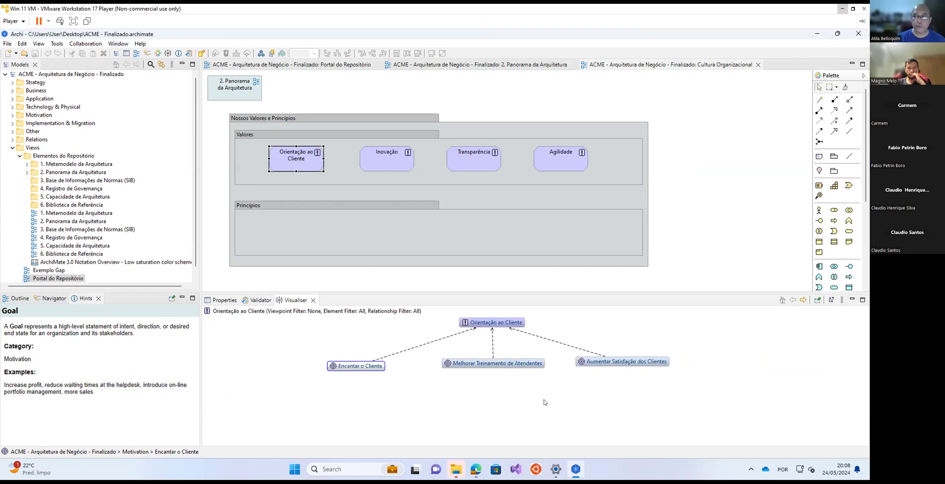
# Explore the relations of the Melhorar Treinamento de Atendentes goal and the Capacitar Pessoas value stream in the Visualiser, and return to the goal.
pyautogui.doubleClick(495, 363)
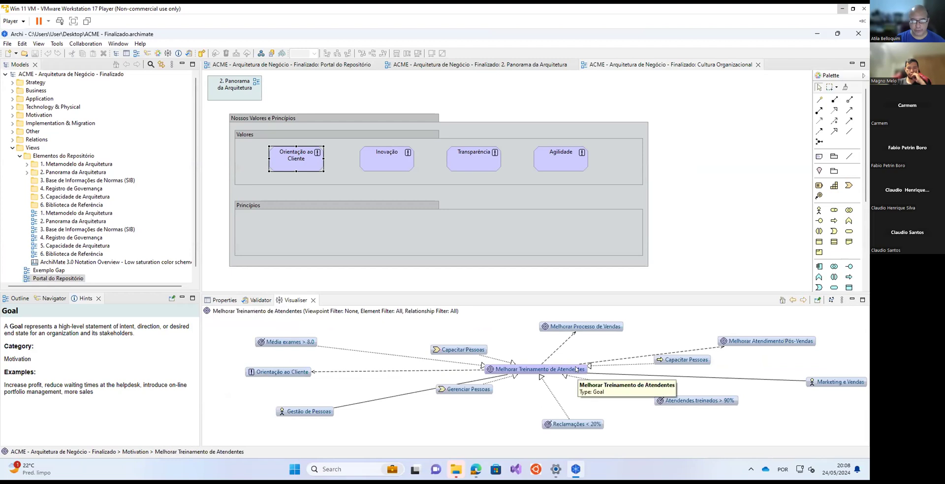
pyautogui.moveTo(566, 368); pyautogui.dragTo(532, 330)
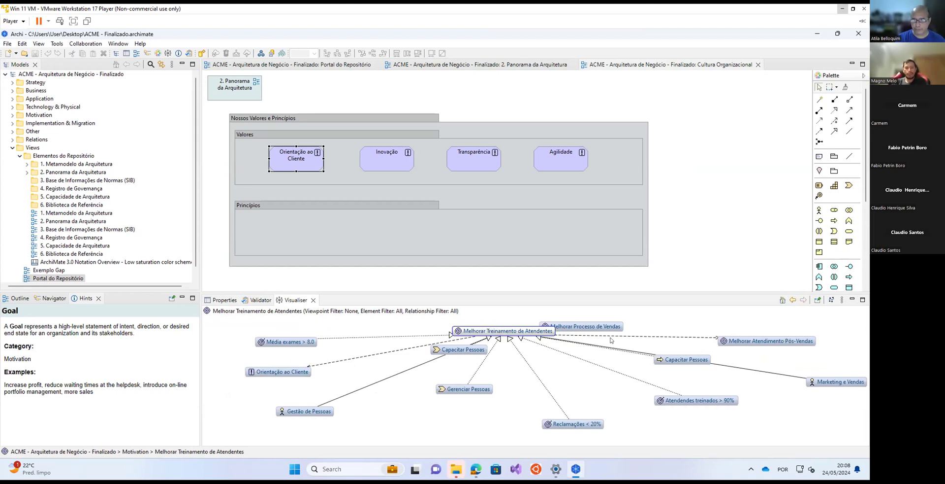
pyautogui.moveTo(677, 336)
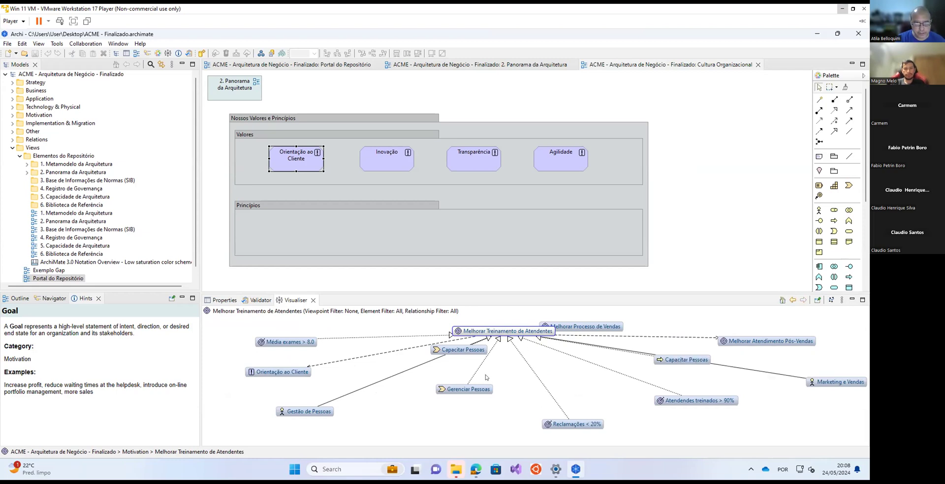
pyautogui.doubleClick(460, 349)
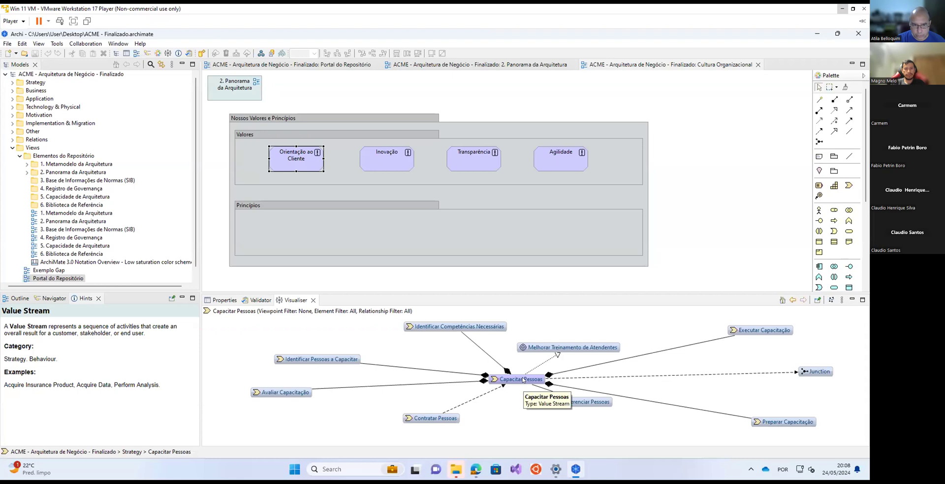
pyautogui.moveTo(524, 379); pyautogui.dragTo(510, 369)
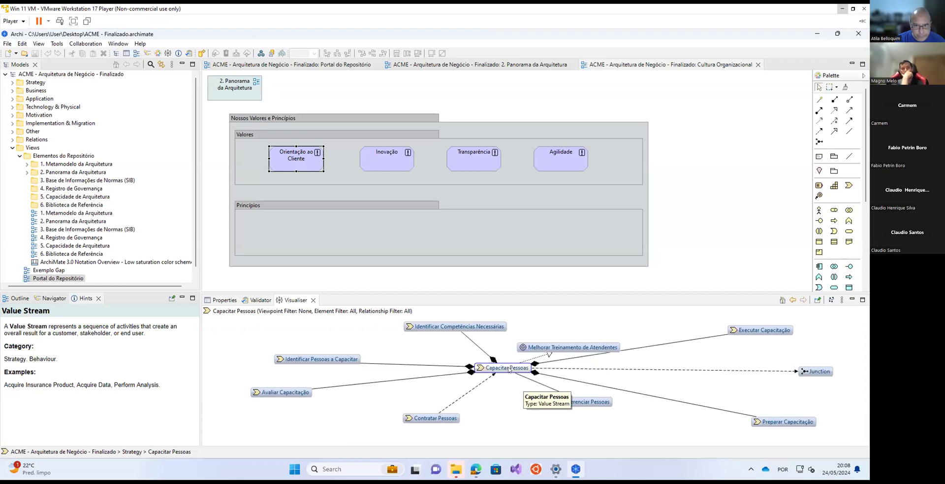
pyautogui.doubleClick(553, 347)
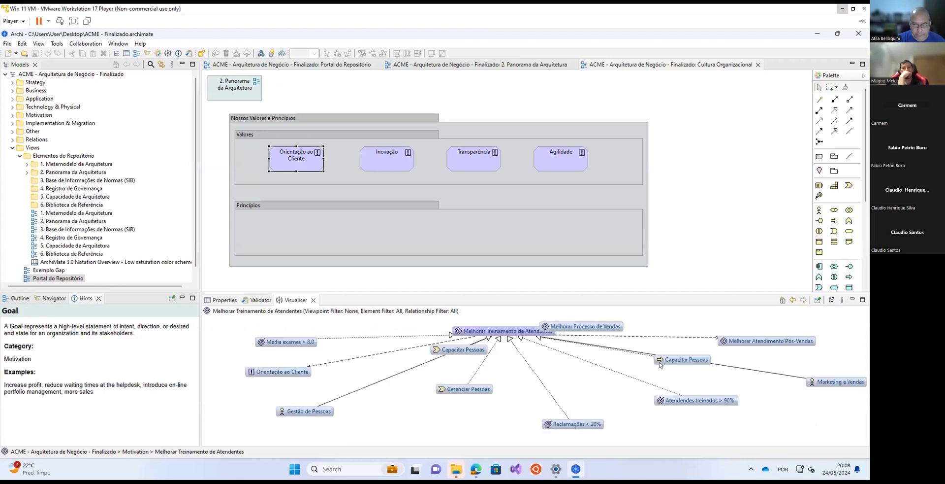
# Trace relations from the Capacitar Pessoas business process through Gestão Ordinária, Manter Dados Profissionais and Cadastro de Funcionários to the Mainframe node.
pyautogui.doubleClick(672, 359)
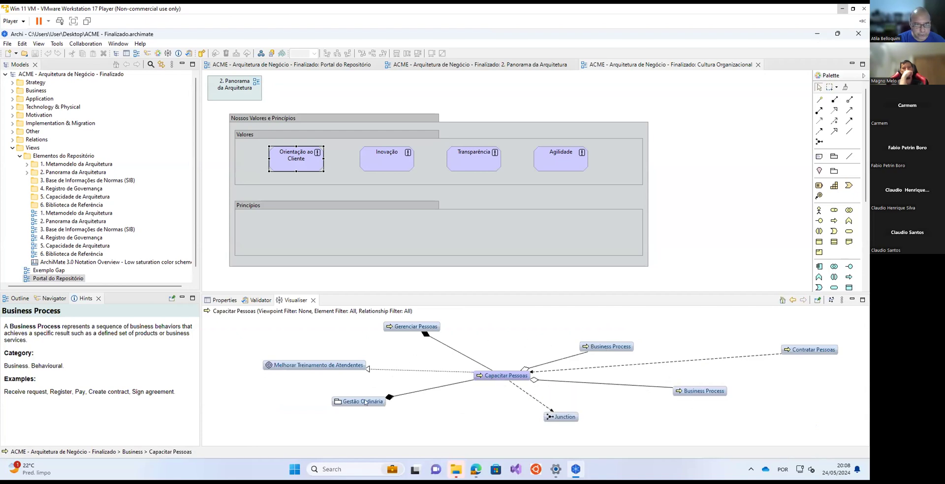
pyautogui.doubleClick(366, 401)
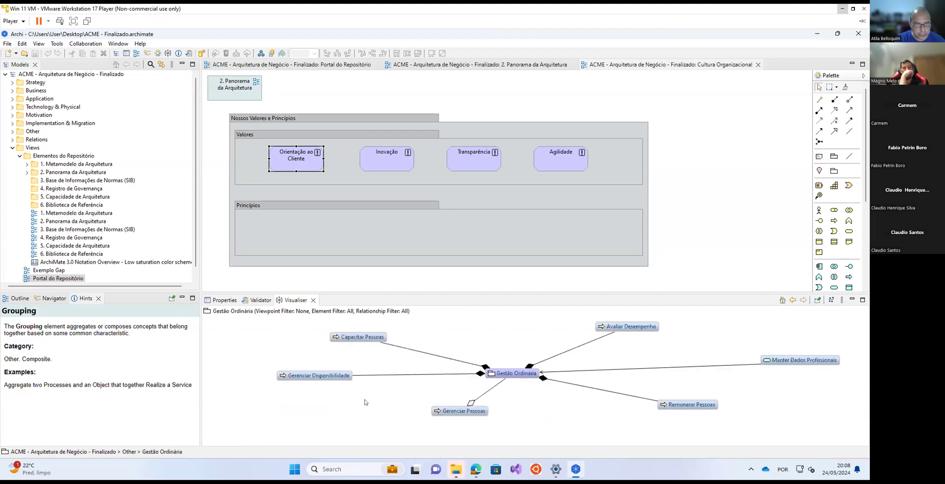
pyautogui.doubleClick(798, 363)
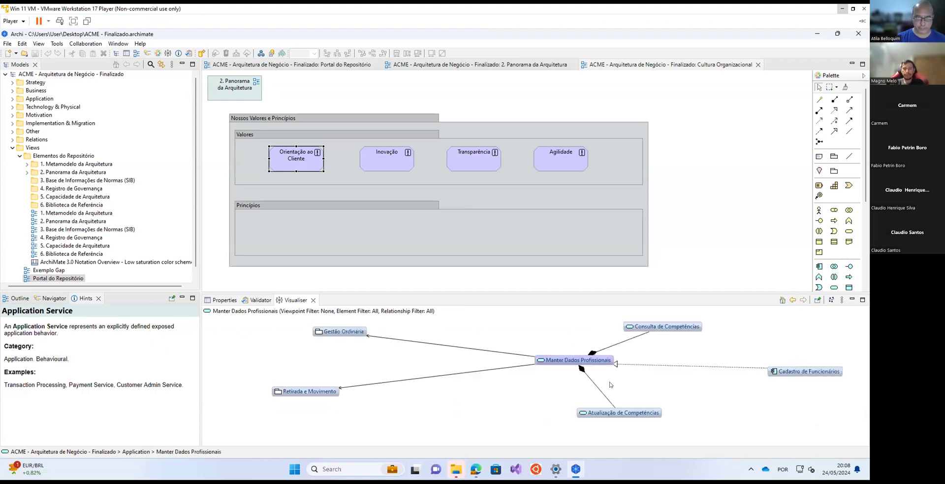
pyautogui.doubleClick(816, 369)
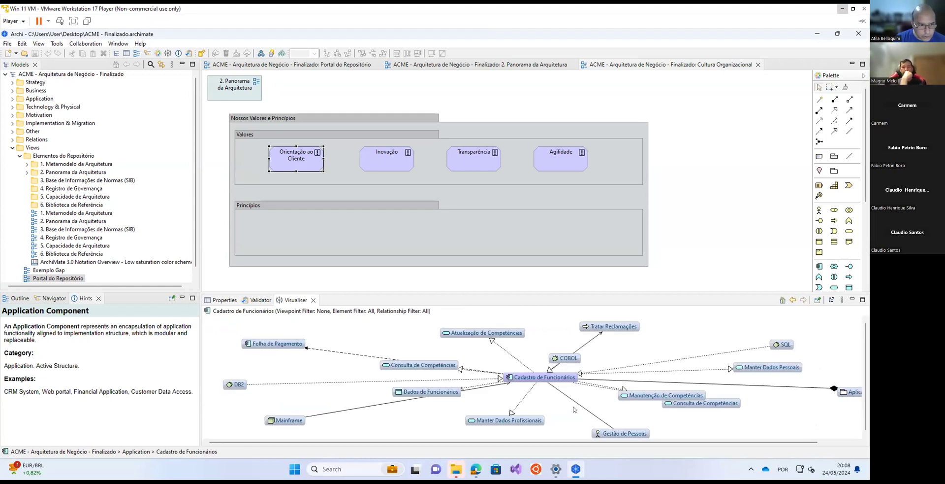
pyautogui.doubleClick(280, 419)
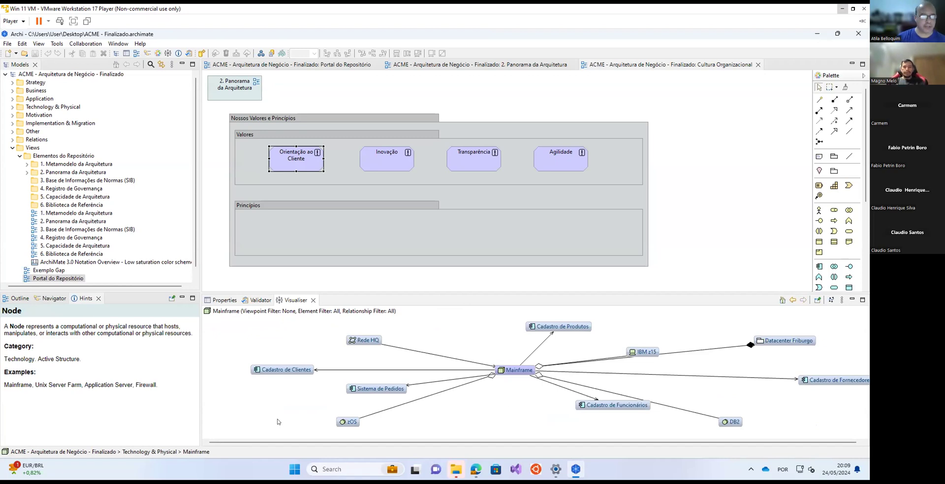
# Inspect the usage analysis of the Orientação ao Cliente principle and compare it with Inovação, Transparência and Agilidade.
pyautogui.click(296, 153)
pyautogui.click(219, 299)
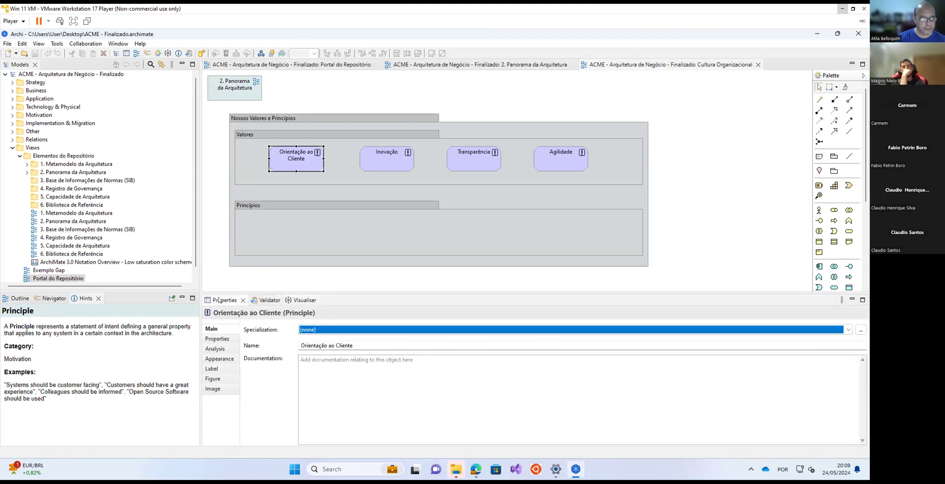
pyautogui.click(216, 348)
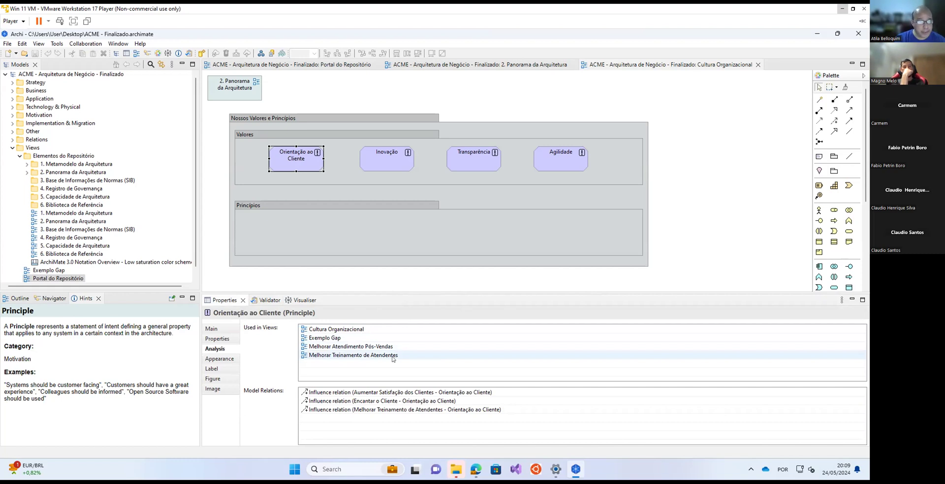
pyautogui.click(388, 158)
pyautogui.click(453, 154)
pyautogui.click(535, 158)
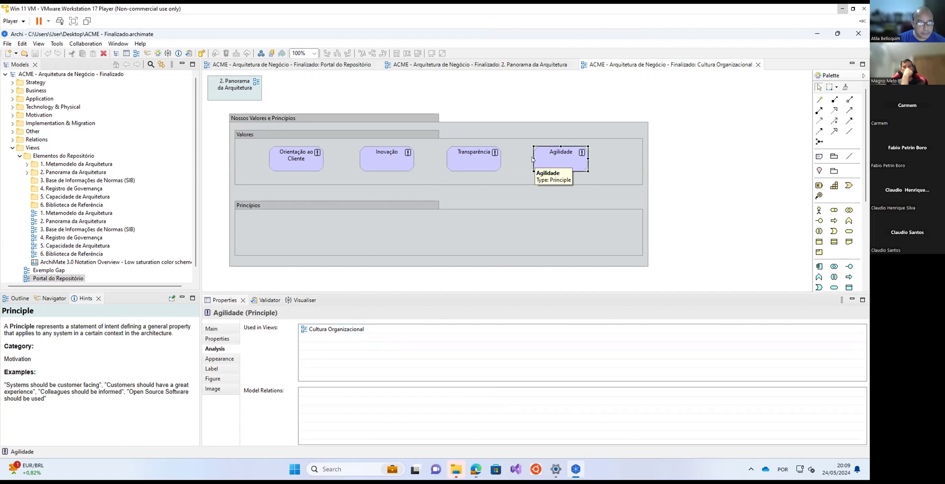
pyautogui.click(291, 158)
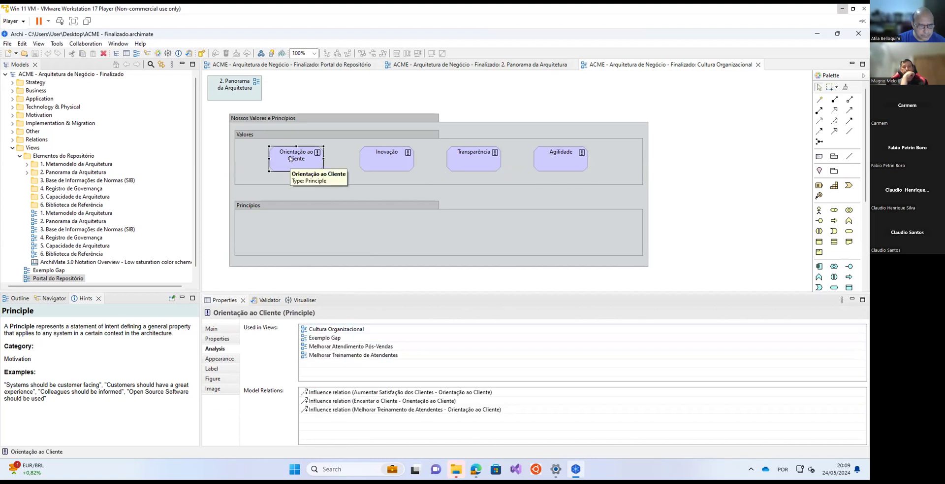
# Open the Melhorar Treinamento de Atendentes view from the usages of Orientação ao Cliente and close the Cultura Organizacional view.
pyautogui.doubleClick(360, 356)
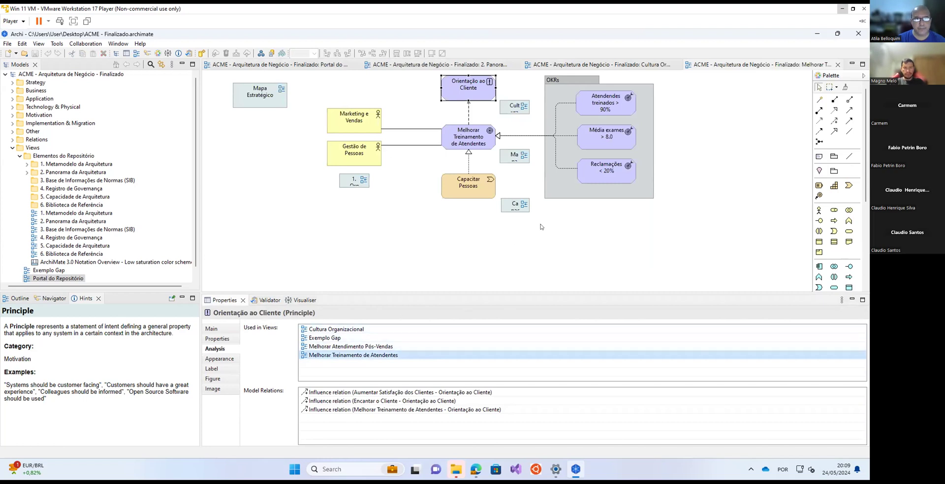
pyautogui.click(596, 66)
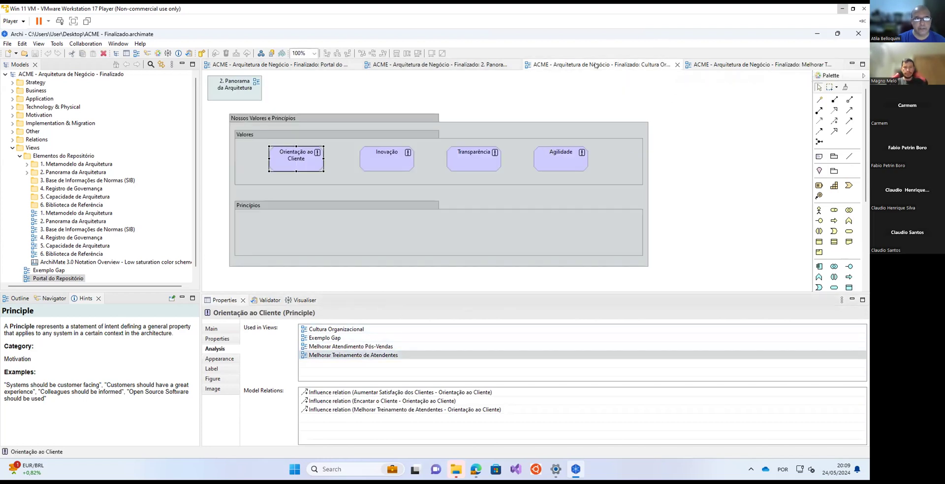
pyautogui.click(678, 65)
# Go from Panorama da Arquitetura through Estratégia to the Mapa Estratégico view and enlarge the diagram area to show the whole map.
pyautogui.doubleClick(545, 137)
pyautogui.doubleClick(522, 141)
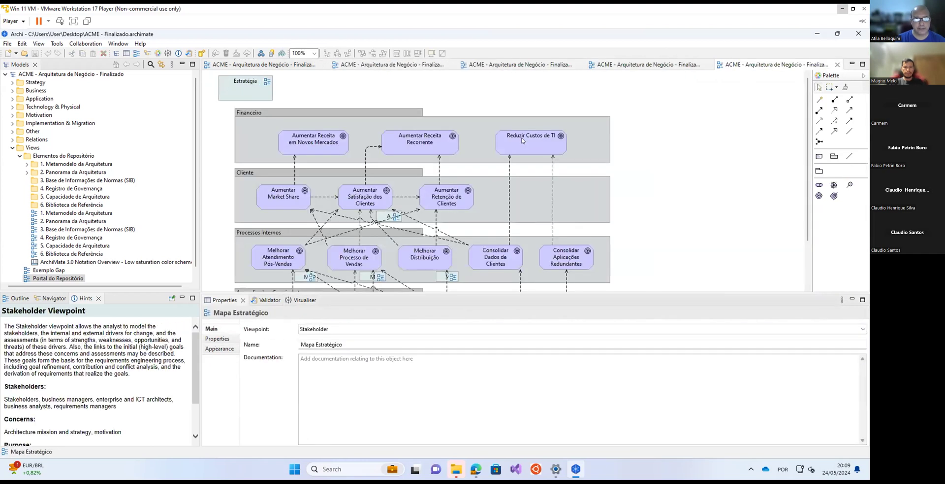
pyautogui.moveTo(643, 294); pyautogui.dragTo(632, 356)
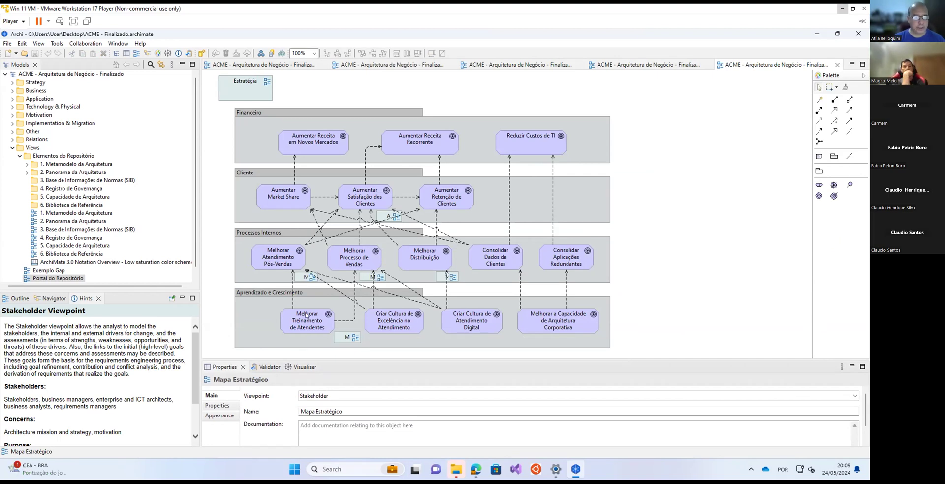
# Follow the view references from Mapa Estratégico through Melhorar Treinamento de Atendentes to Capacitar Pessoas - Estágios.
pyautogui.doubleClick(341, 337)
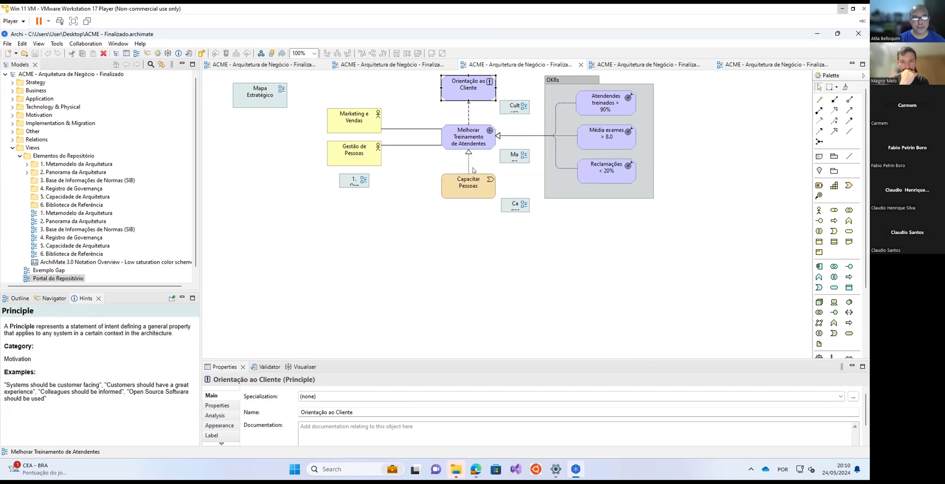
pyautogui.click(477, 241)
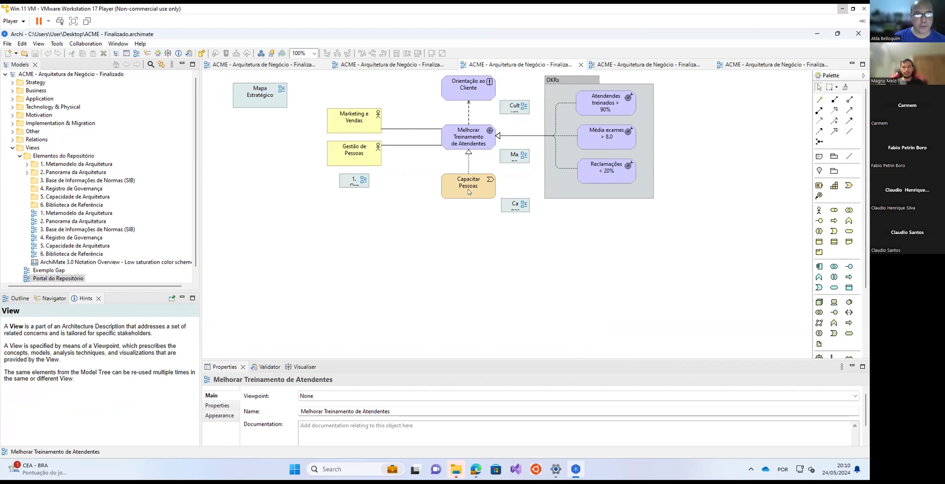
pyautogui.doubleClick(515, 203)
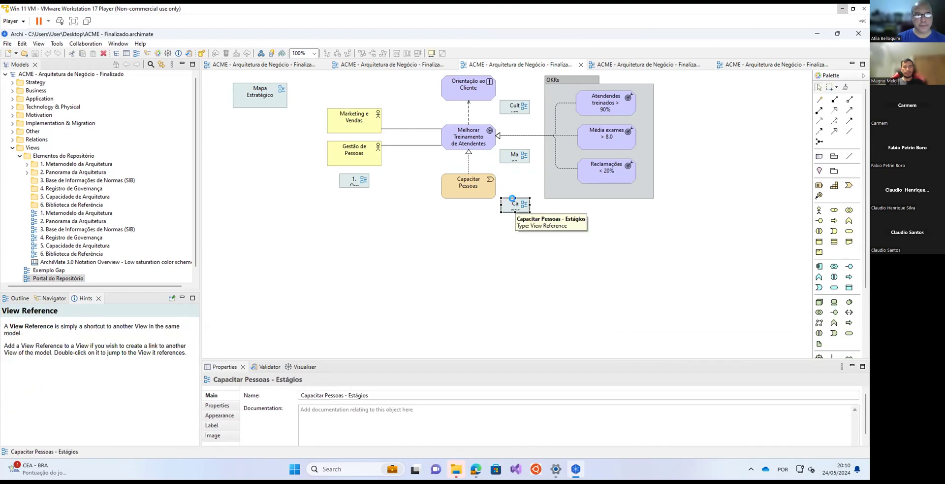
pyautogui.scroll(-1, 514, 203)
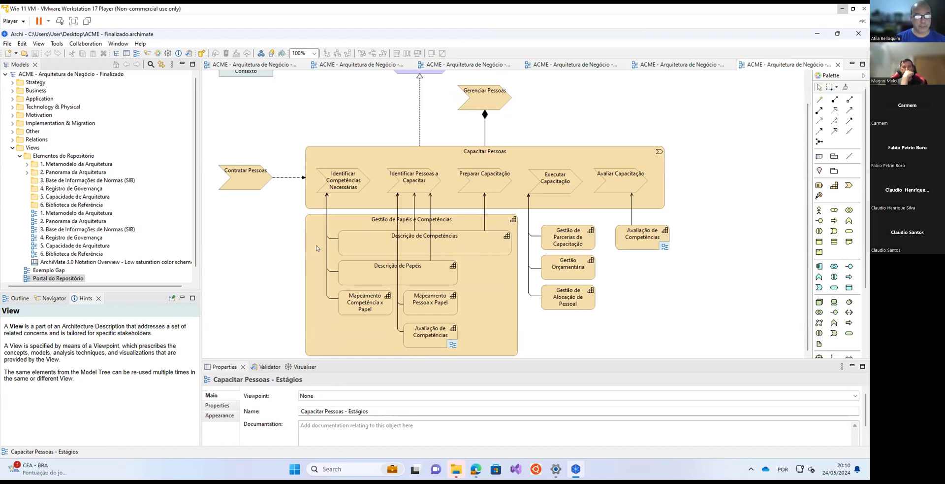
# Follow the linked views through Avaliação de Competências - Capability Context to Avaliar Competências - Nível 1.
pyautogui.click(450, 343)
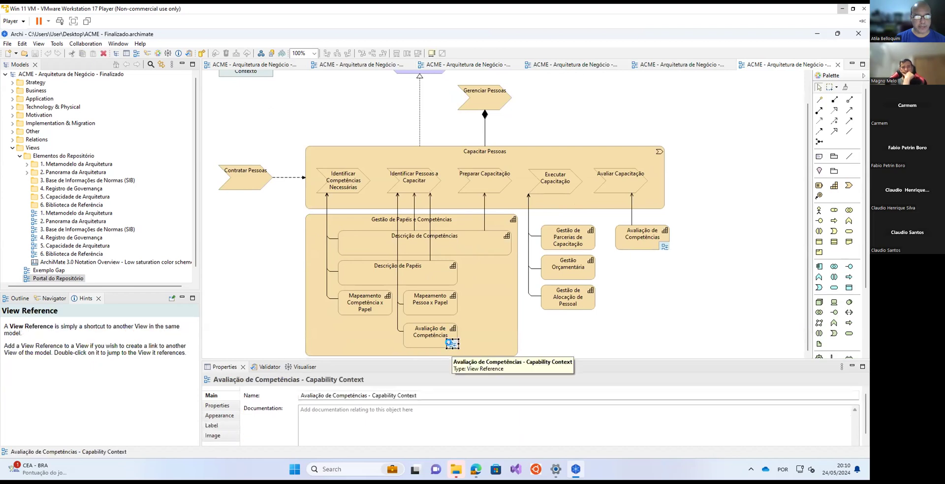
pyautogui.doubleClick(449, 343)
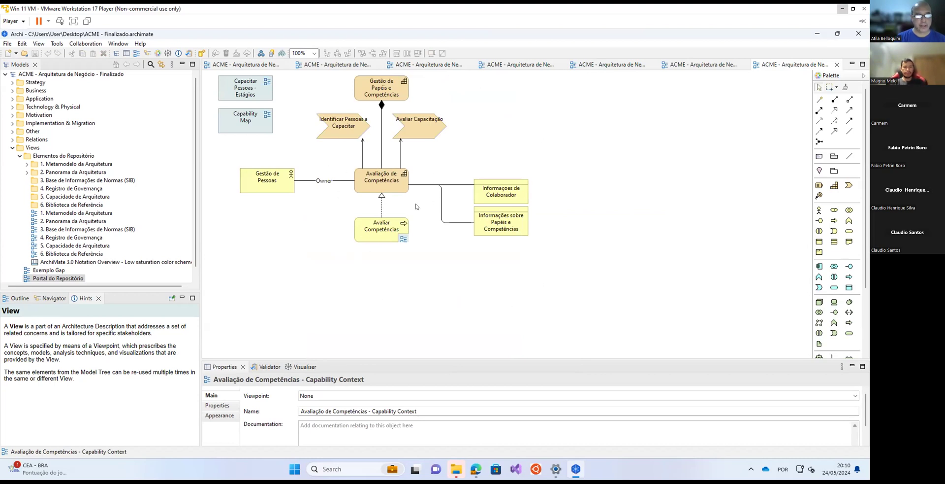
pyautogui.doubleClick(403, 240)
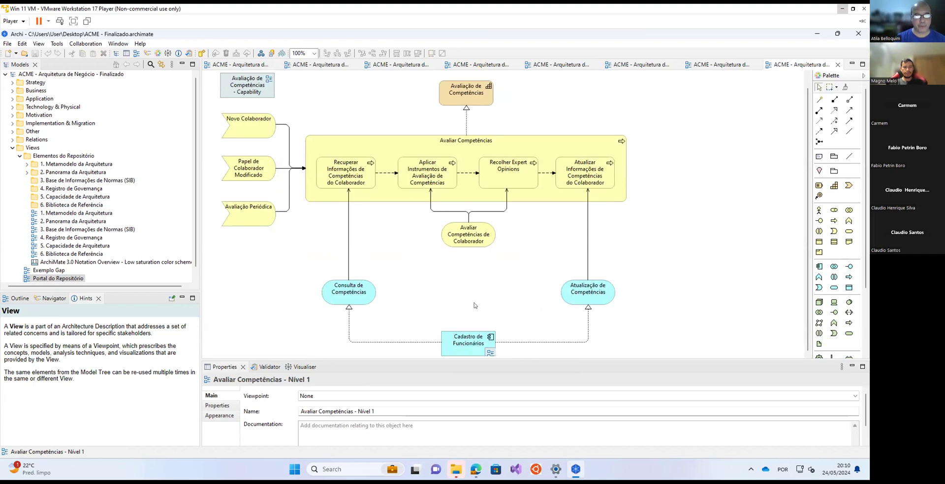
# Follow the linked views through Cadastro de Funcionários and Mainframe to Mapa da Rede - Nova Friburgo.
pyautogui.doubleClick(490, 351)
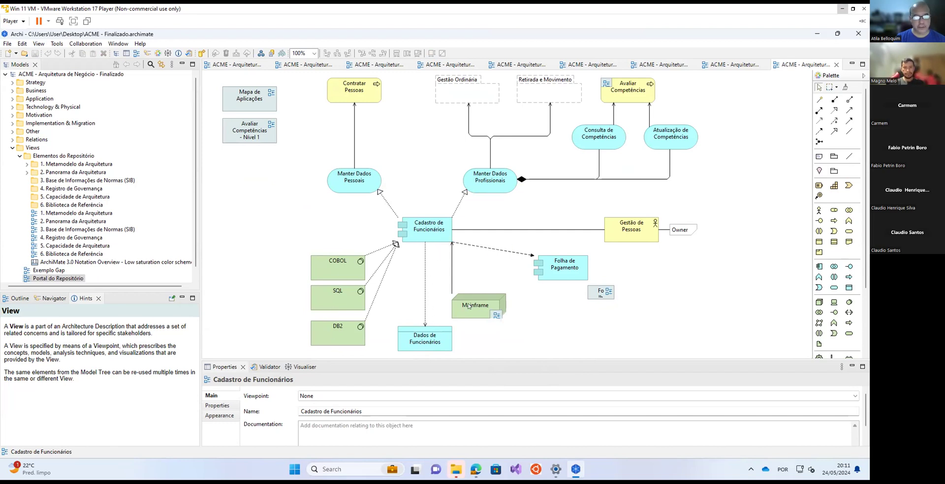
pyautogui.doubleClick(496, 317)
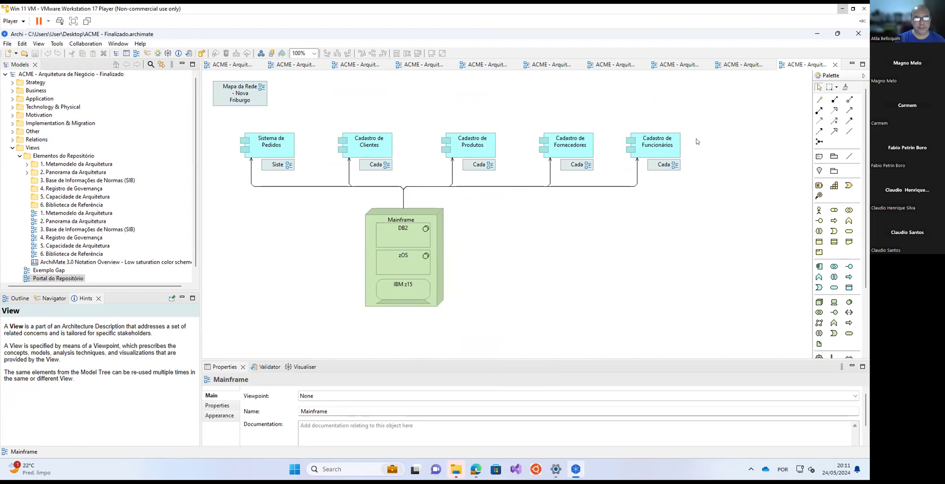
pyautogui.click(238, 93)
pyautogui.doubleClick(238, 93)
pyautogui.scroll(3, 378, 270)
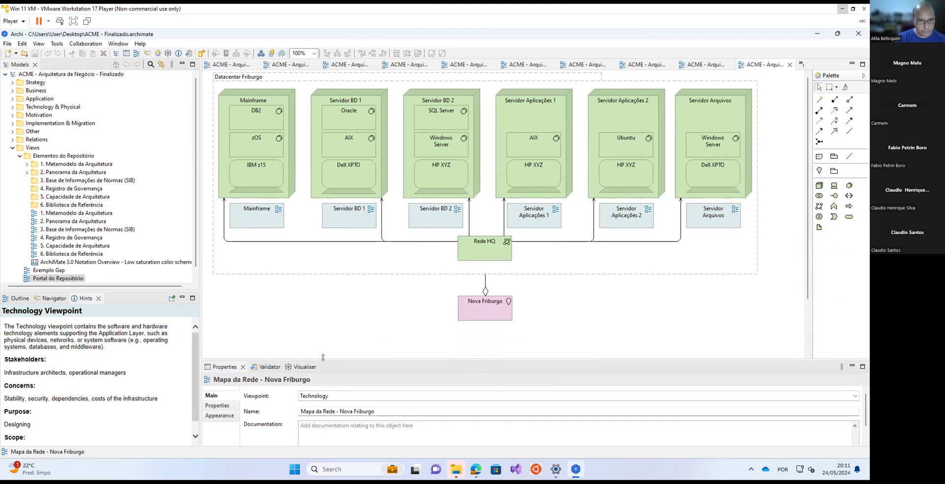
# Show the Mainframe node's relations in both an enlarged Visualiser and the Navigator.
pyautogui.click(296, 366)
pyautogui.moveTo(504, 358); pyautogui.dragTo(505, 294)
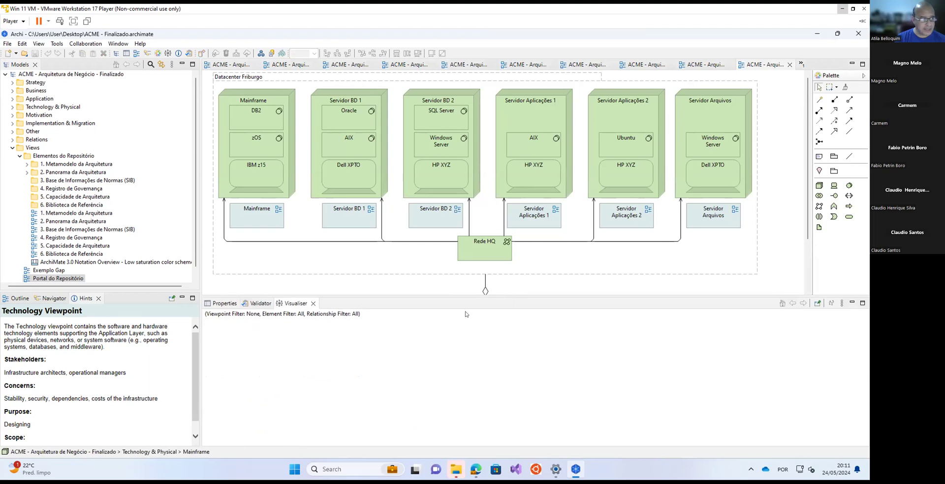
pyautogui.click(44, 298)
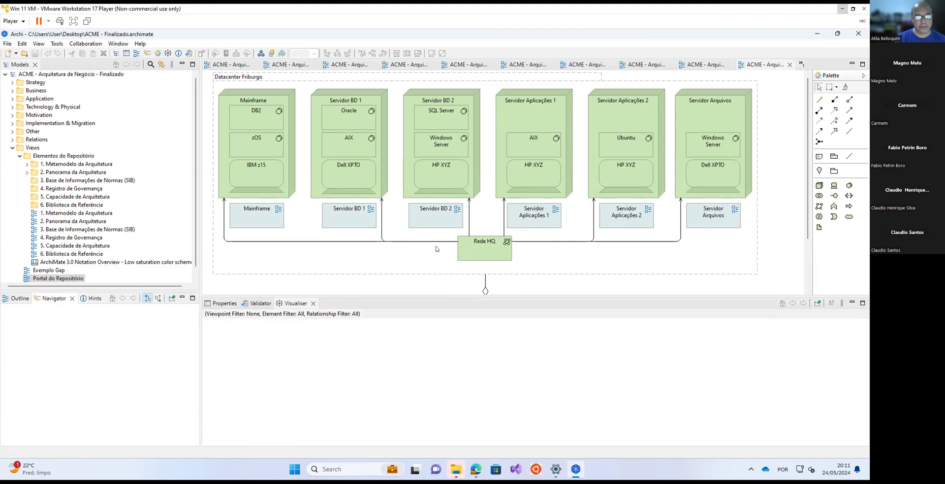
pyautogui.click(272, 97)
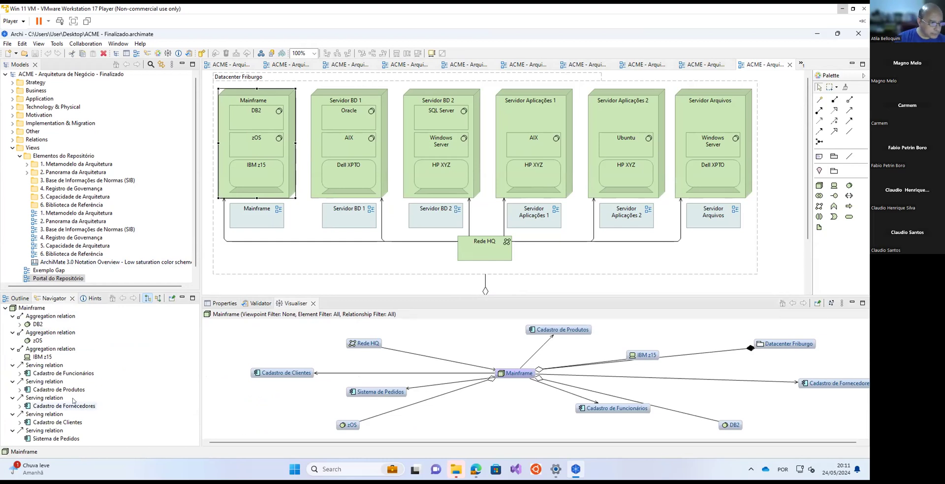
# Expand Cadastro de Funcionários with its access and flow relations in the Navigator and select Folha de Pagamento.
pyautogui.click(20, 372)
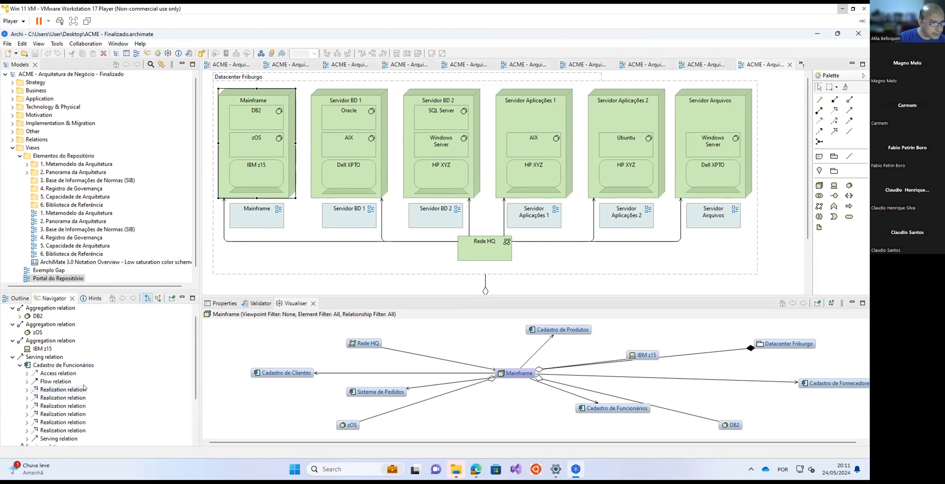
pyautogui.scroll(-3, 119, 377)
pyautogui.scroll(2, 118, 378)
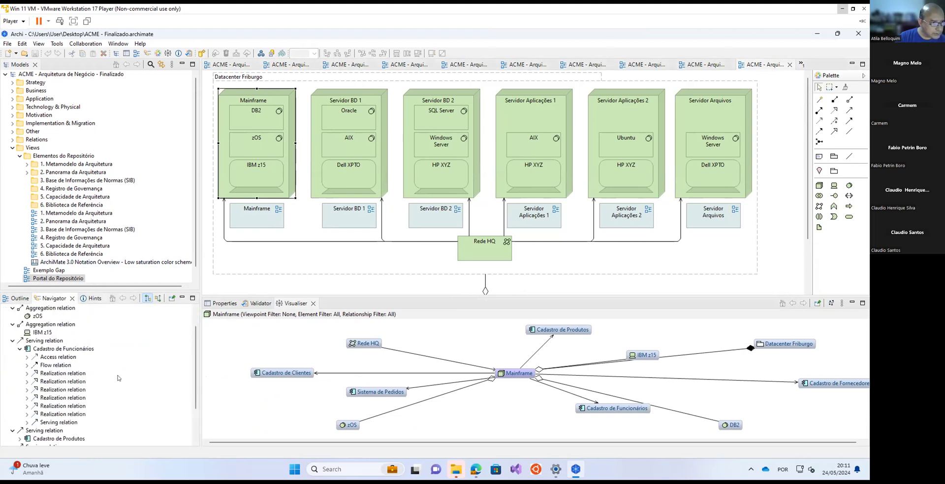
pyautogui.click(27, 358)
pyautogui.click(27, 373)
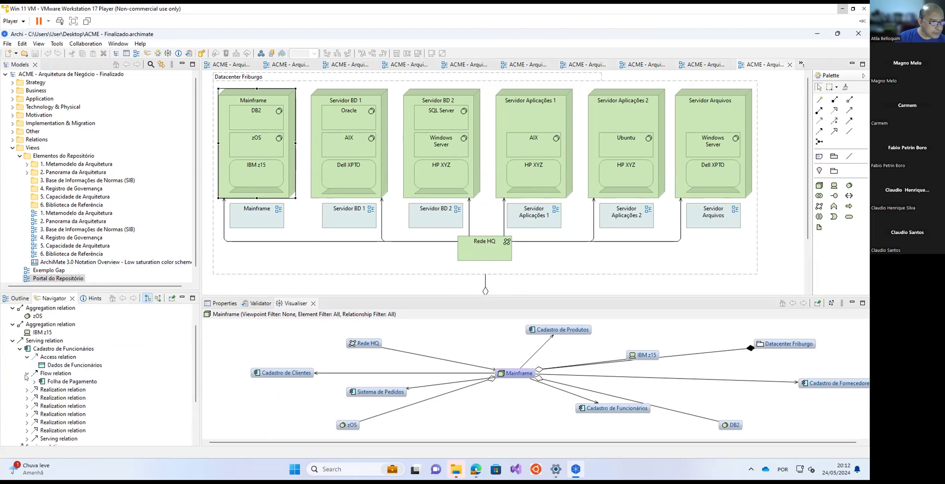
pyautogui.click(59, 382)
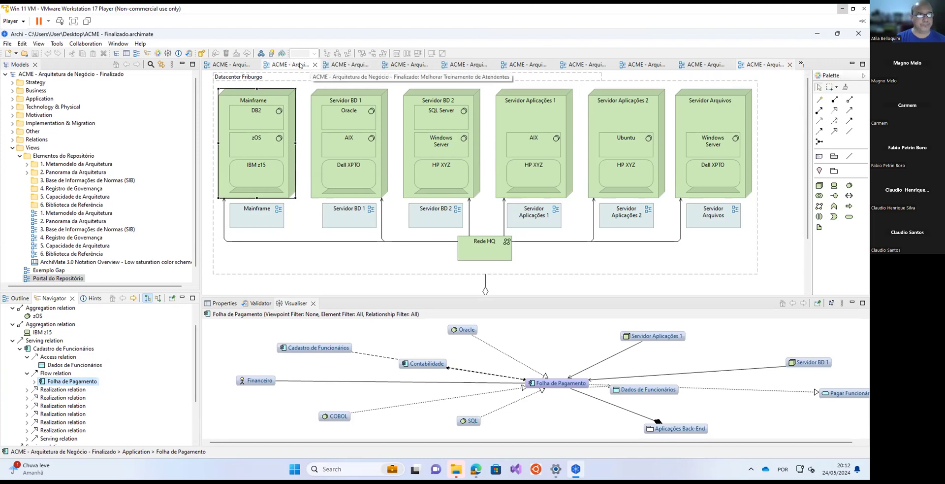
# Close Melhorar Treinamento de Atendentes and all views opened after it, and enlarge the diagram area for 2. Panorama da Arquitetura.
pyautogui.rightClick(286, 66)
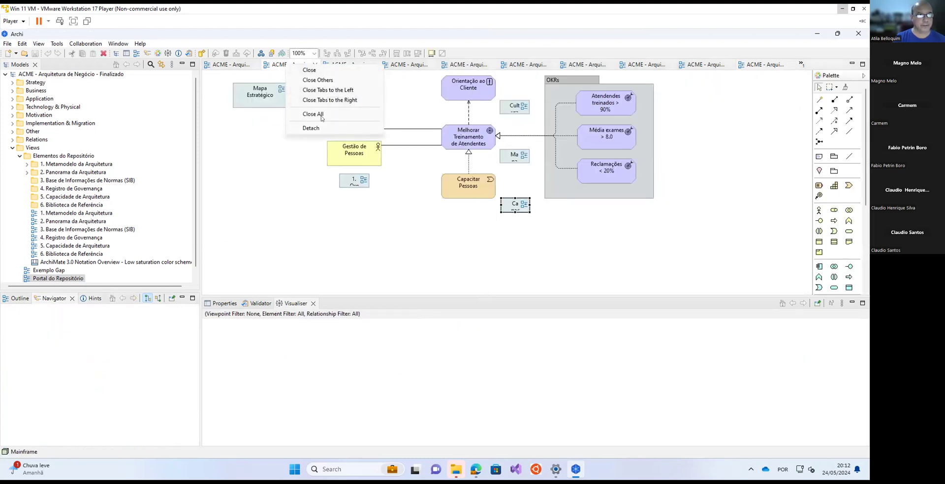
pyautogui.click(329, 100)
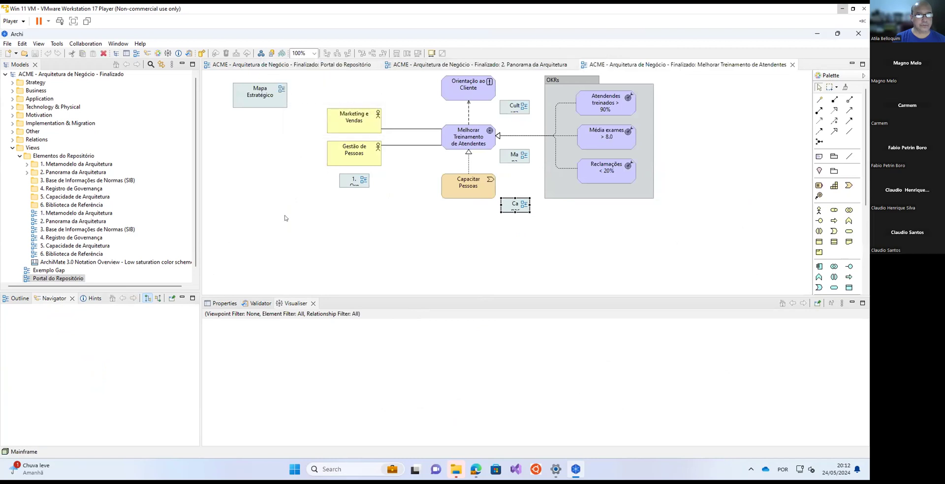
pyautogui.click(792, 65)
pyautogui.moveTo(475, 294); pyautogui.dragTo(470, 371)
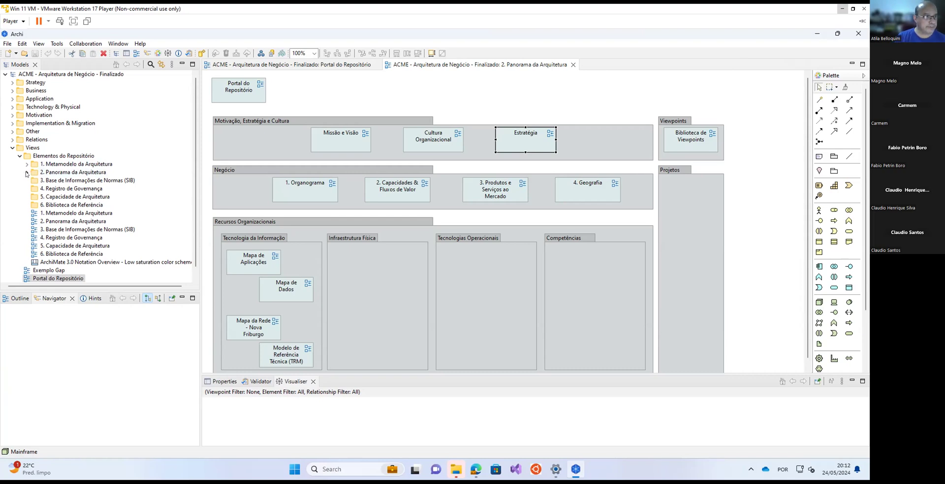
# Expand 2. Panorama da Arquitetura and its Arquitetura Atual (AS-IS) folder in the model tree, and collapse Elementos do Repositório.
pyautogui.click(26, 172)
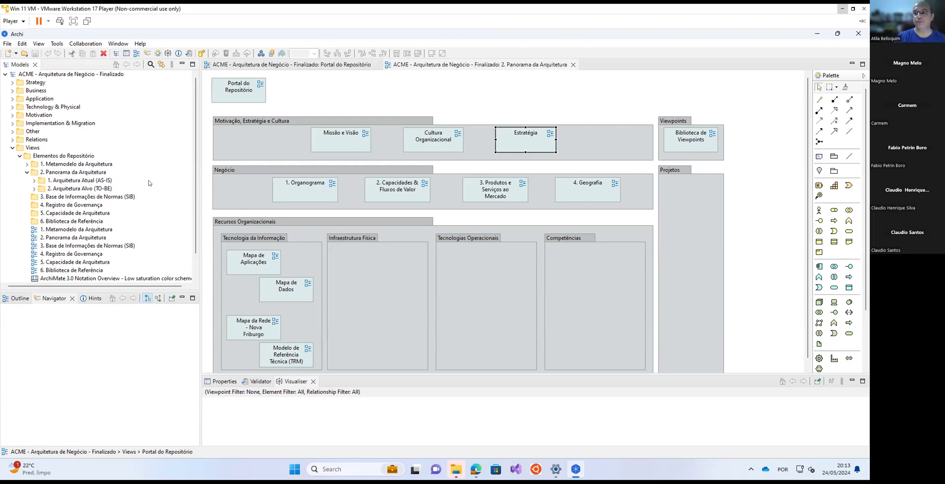
pyautogui.click(34, 181)
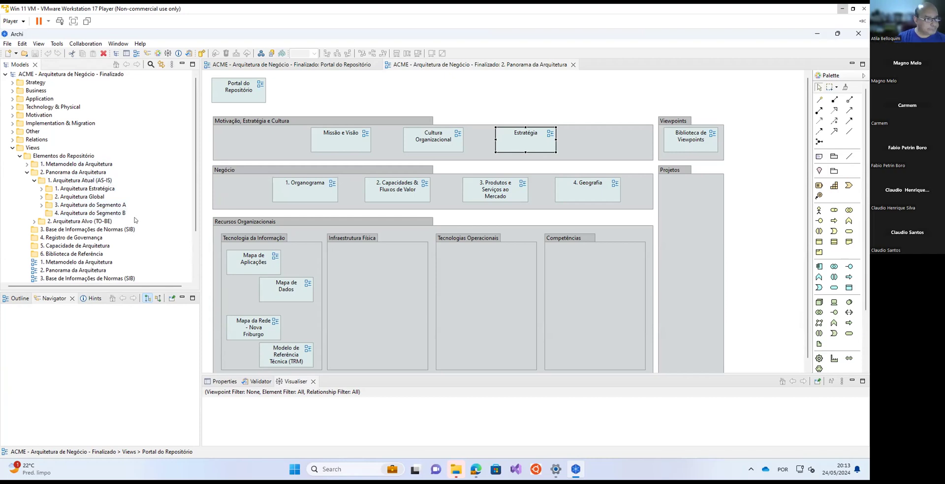
pyautogui.click(20, 156)
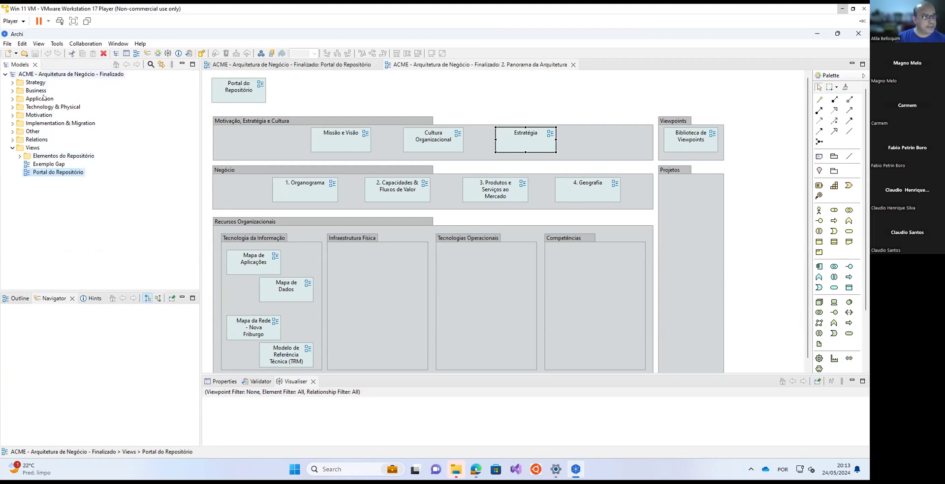
# Expand the Business folder in the model tree and look through its elements.
pyautogui.click(12, 90)
pyautogui.scroll(-15, 119, 177)
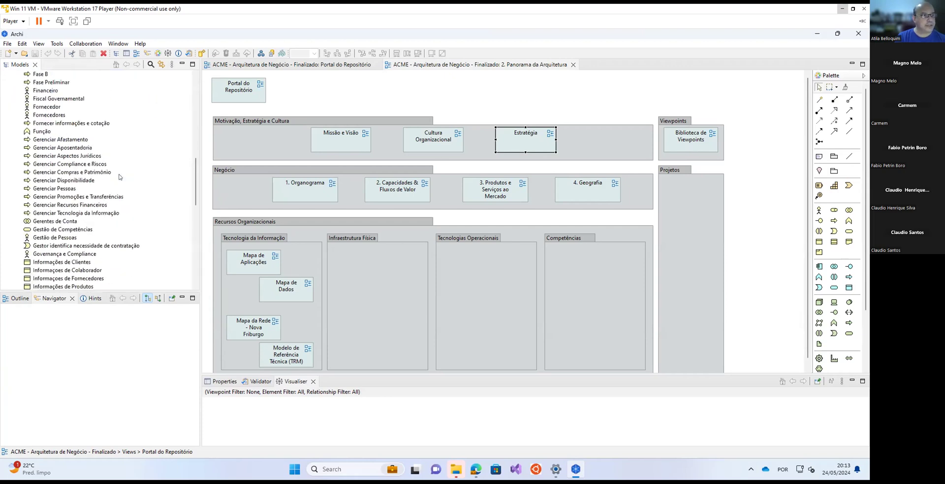
pyautogui.scroll(-6, 119, 177)
pyautogui.scroll(20, 120, 177)
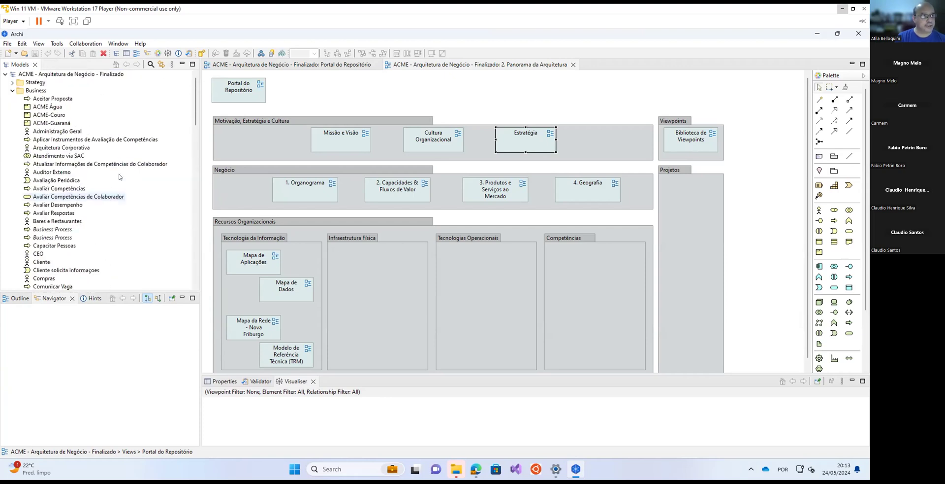
# Show the model tree's search bar and create a folder named Processos inside the Business folder.
pyautogui.click(150, 64)
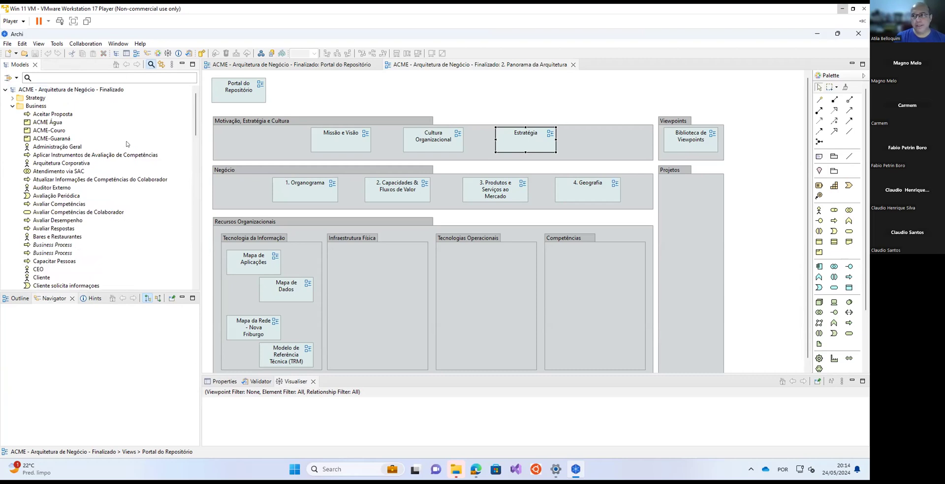
pyautogui.rightClick(41, 108)
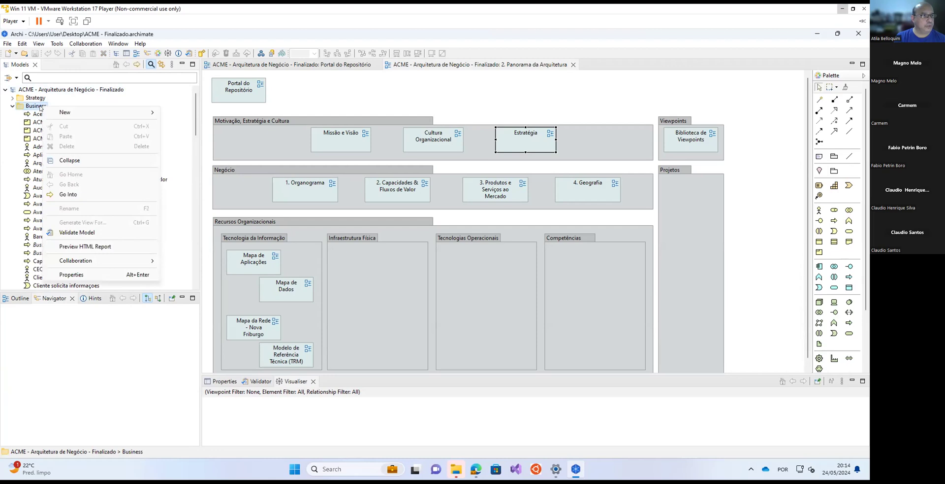
pyautogui.moveTo(86, 112)
pyautogui.click(226, 113)
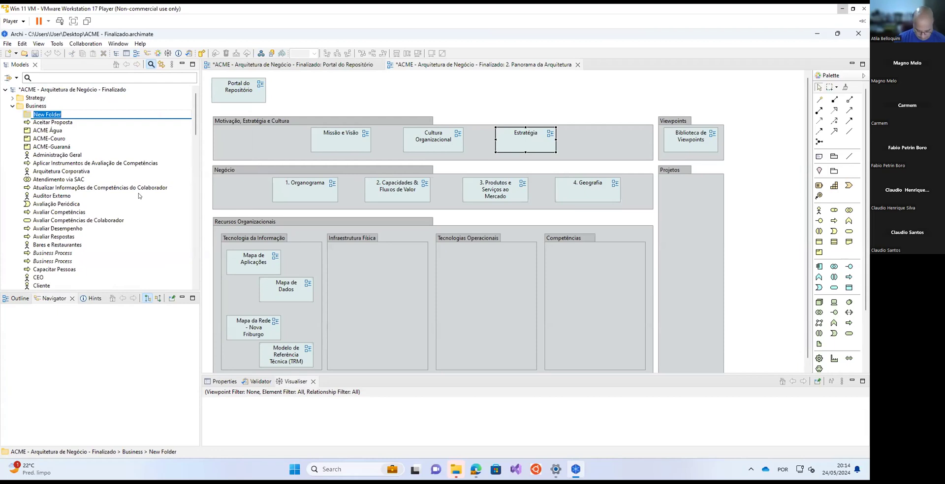
pyautogui.write('Processos')
pyautogui.press('Return')
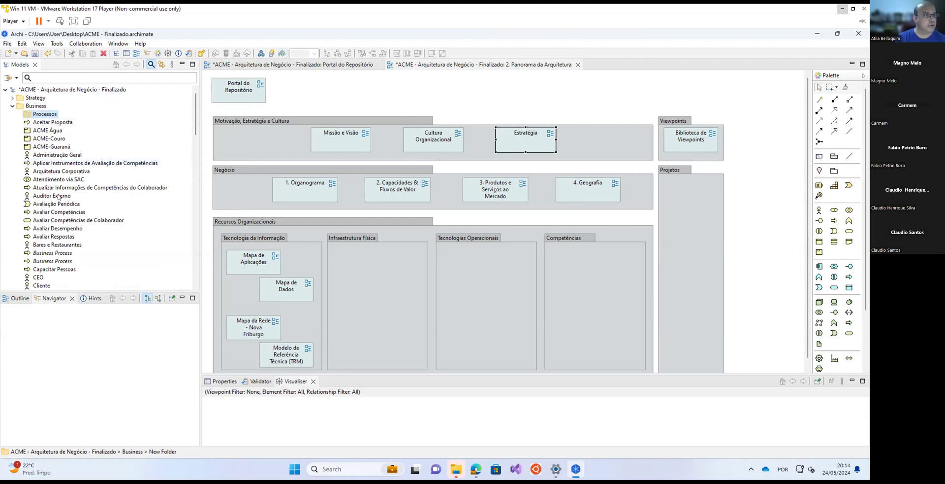
# Filter the model tree to Business Process elements and look through the filtered elements.
pyautogui.click(9, 78)
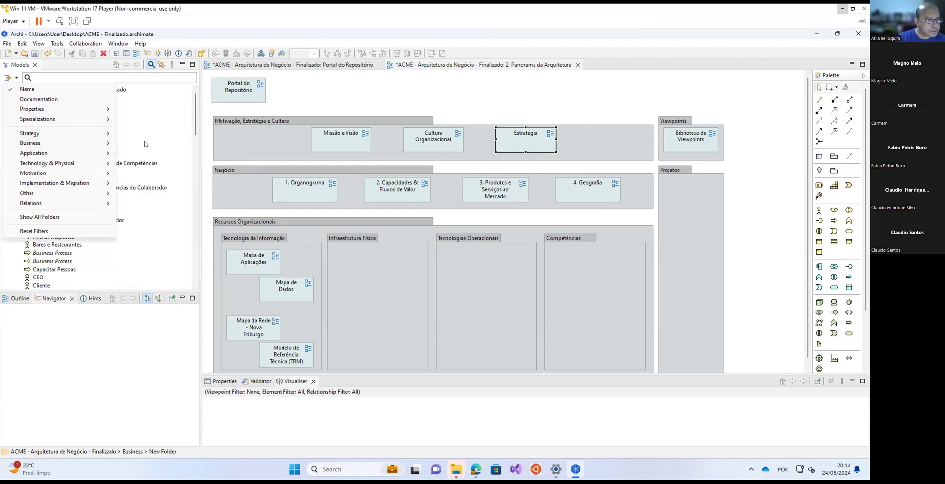
pyautogui.moveTo(93, 144)
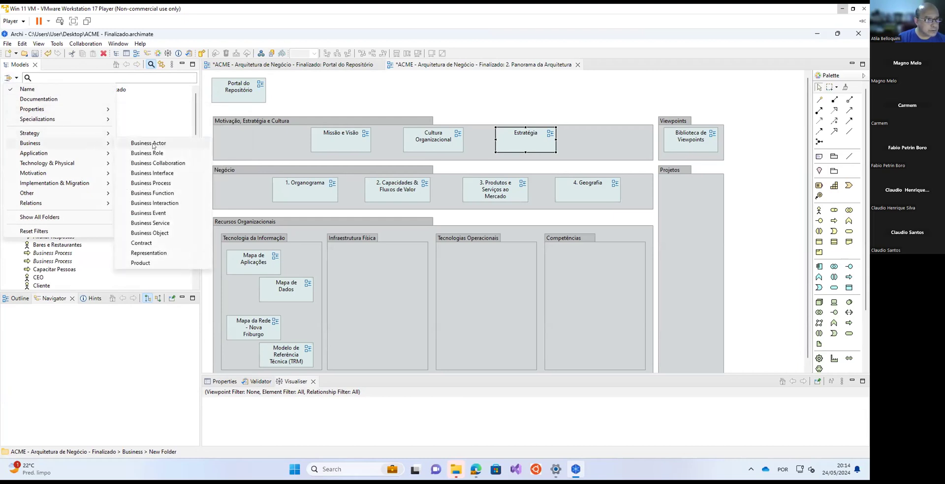
pyautogui.click(155, 183)
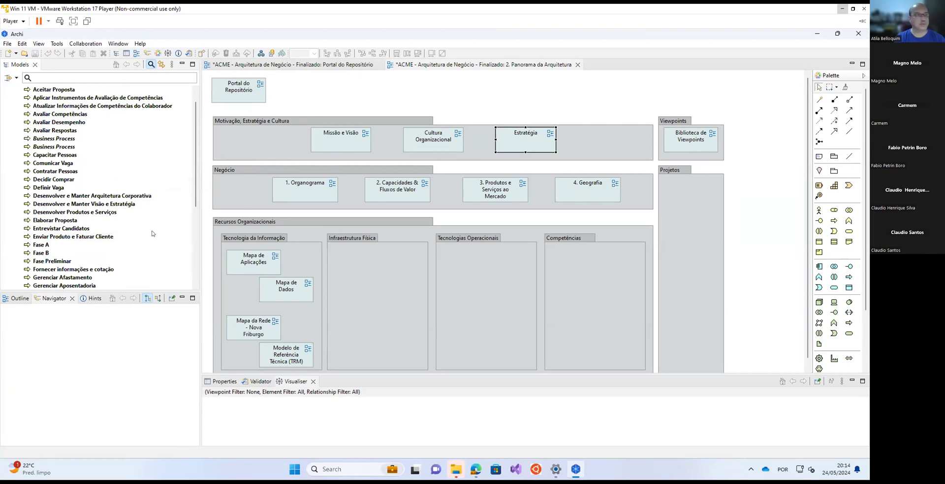
pyautogui.scroll(-6, 142, 224)
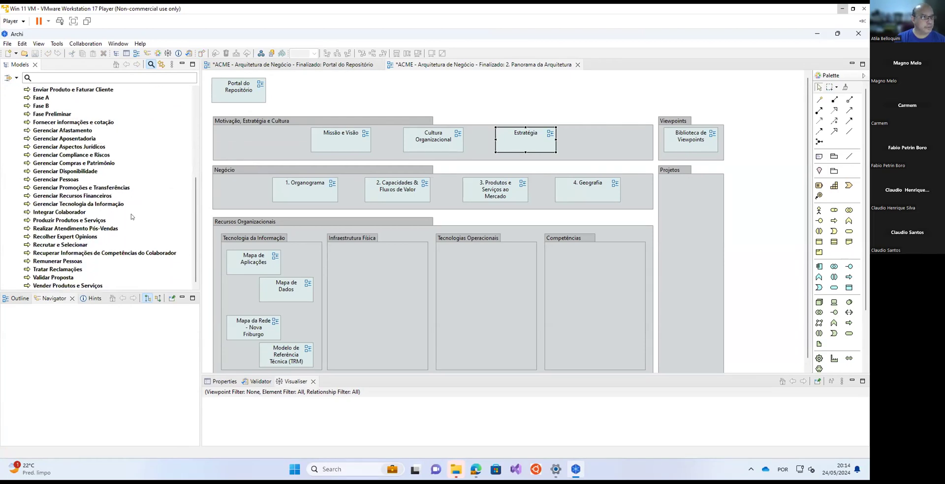
pyautogui.scroll(7, 131, 216)
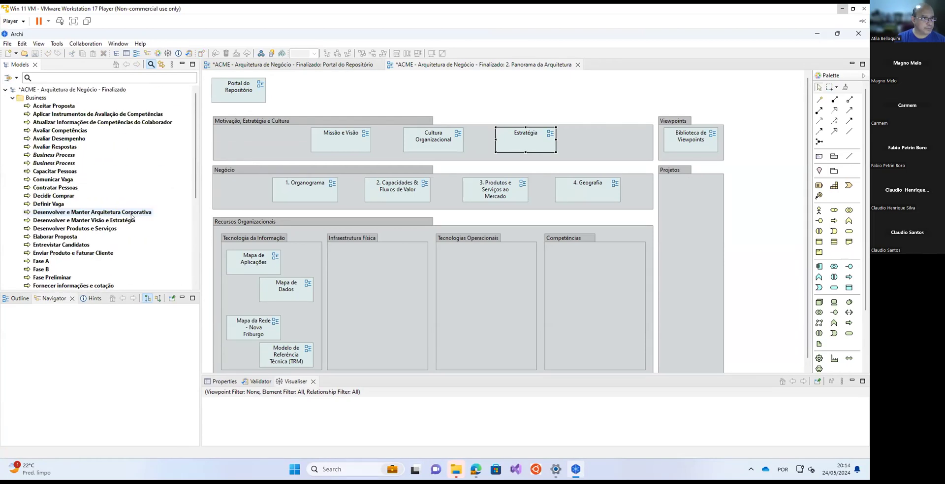
# Select all the business processes from Aceitar Proposta to Vender Produtos e Serviços and cut them.
pyautogui.click(53, 107)
pyautogui.scroll(-2, 116, 185)
pyautogui.scroll(-5, 116, 185)
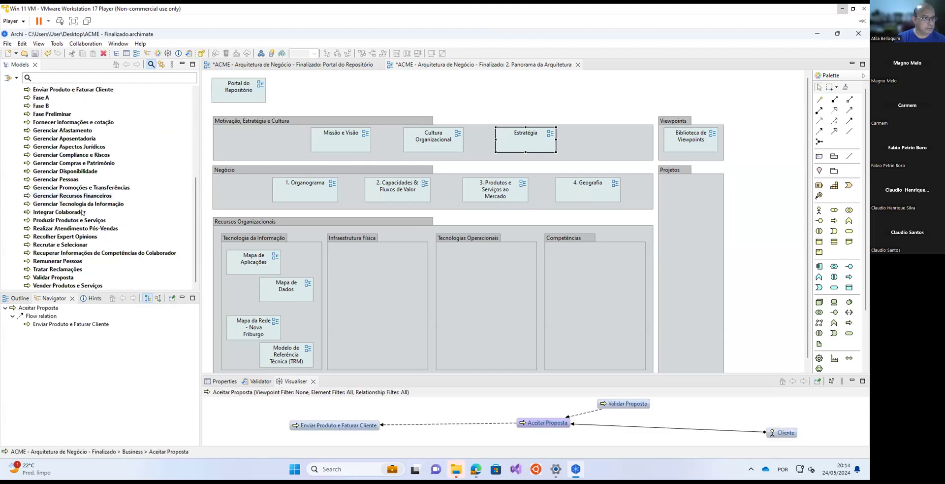
pyautogui.keyDown('shift'); pyautogui.click(59, 286); pyautogui.keyUp('shift')
pyautogui.scroll(7, 51, 212)
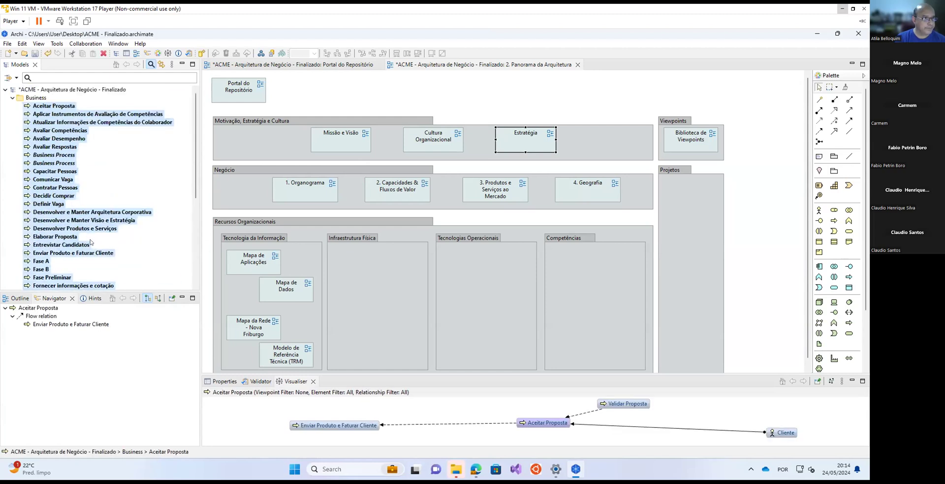
pyautogui.scroll(-4, 48, 134)
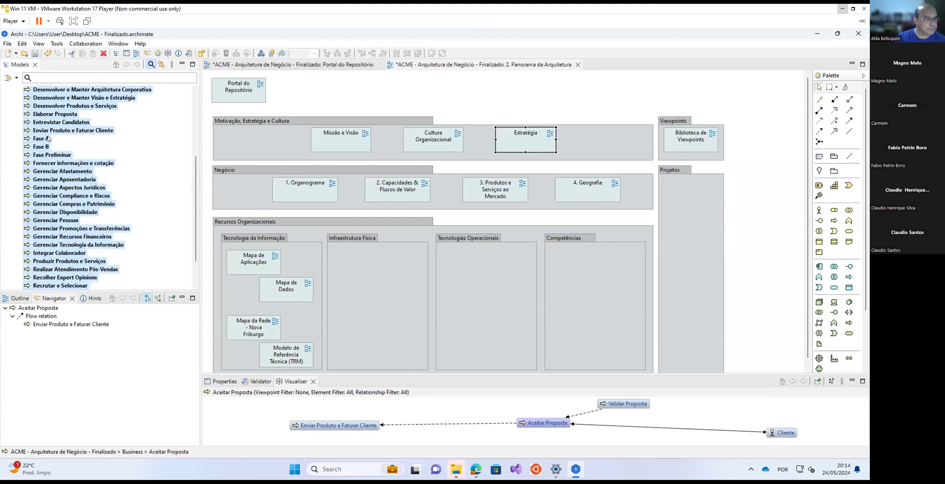
pyautogui.scroll(4, 49, 138)
pyautogui.rightClick(49, 138)
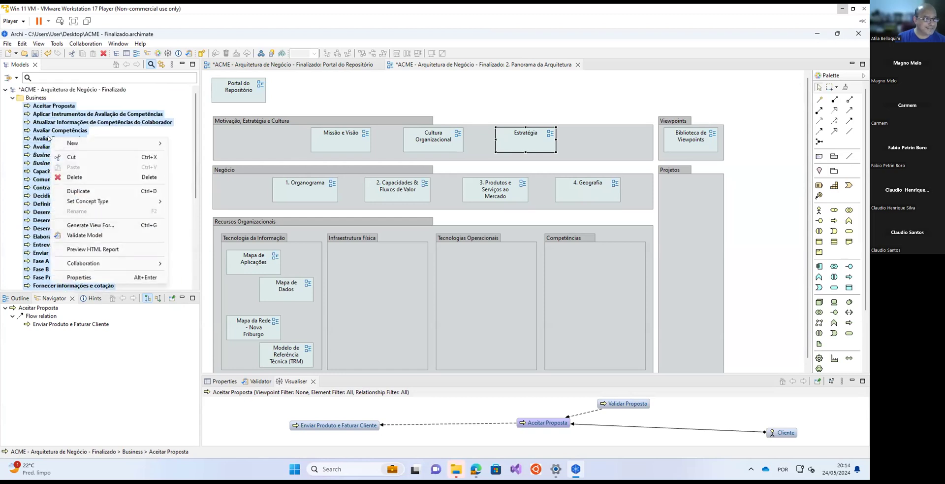
pyautogui.click(80, 156)
# Reset the model tree filters and paste the cut business processes into the Processos folder.
pyautogui.click(13, 77)
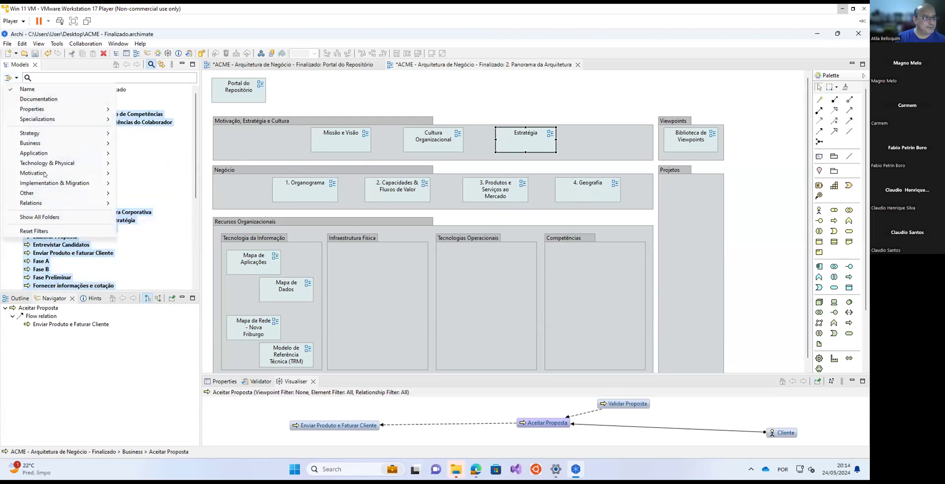
pyautogui.click(49, 231)
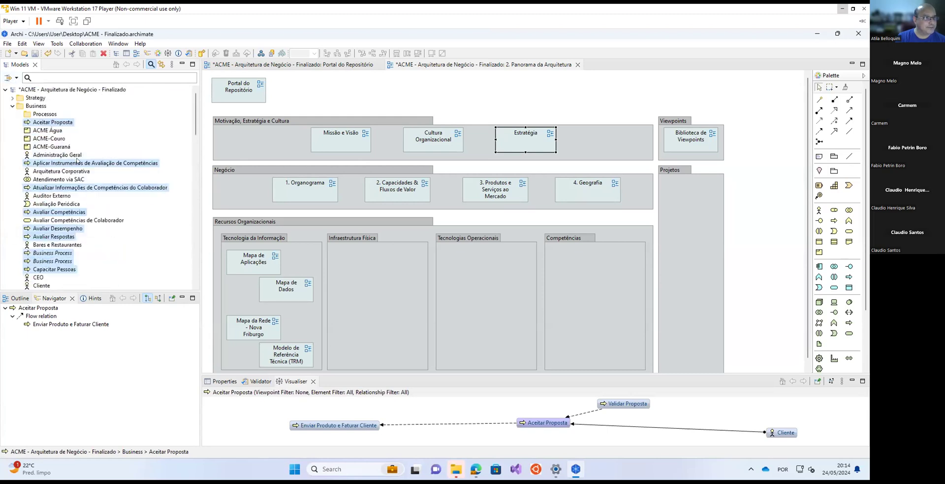
pyautogui.click(39, 115)
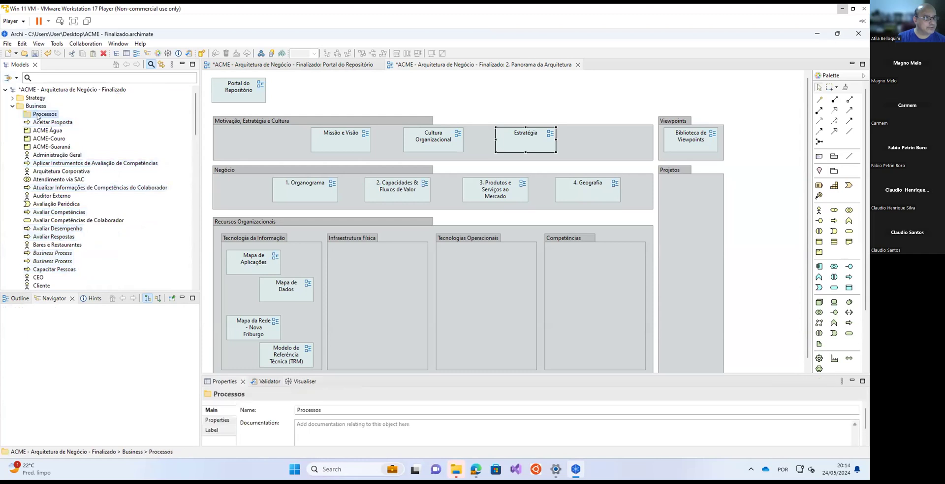
pyautogui.rightClick(47, 158)
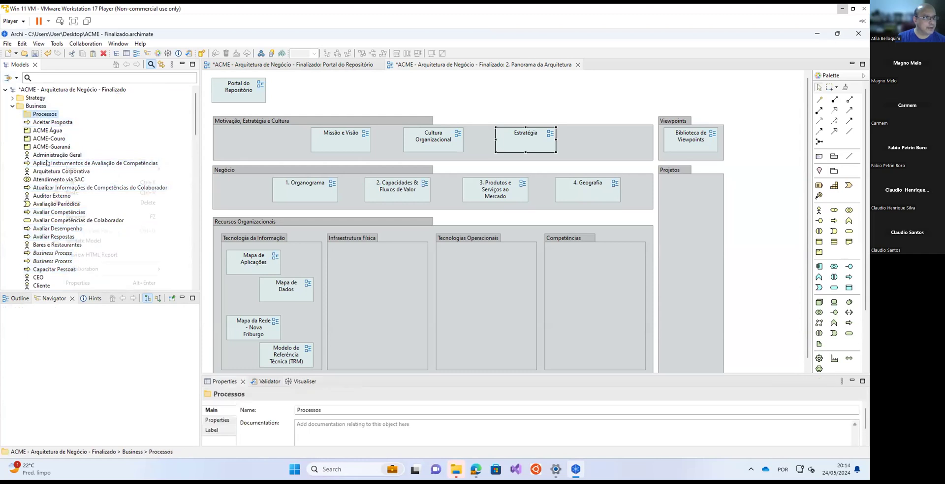
pyautogui.click(44, 116)
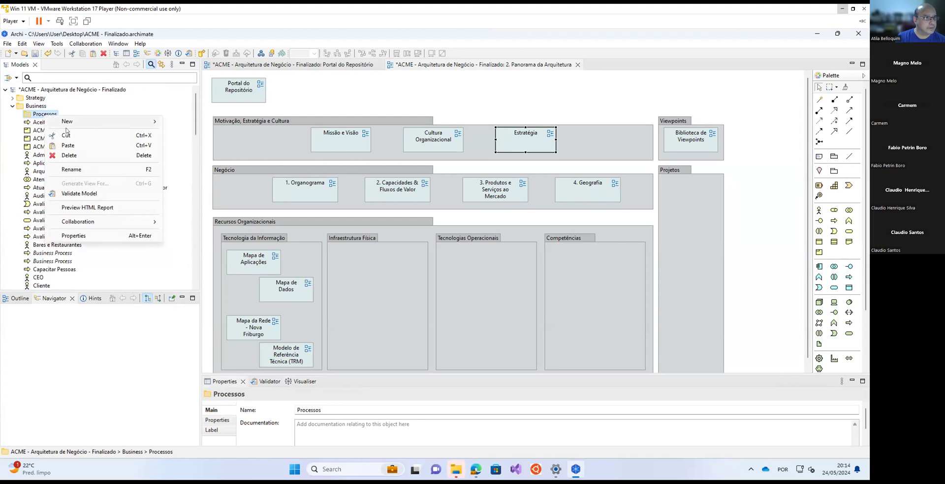
pyautogui.click(74, 146)
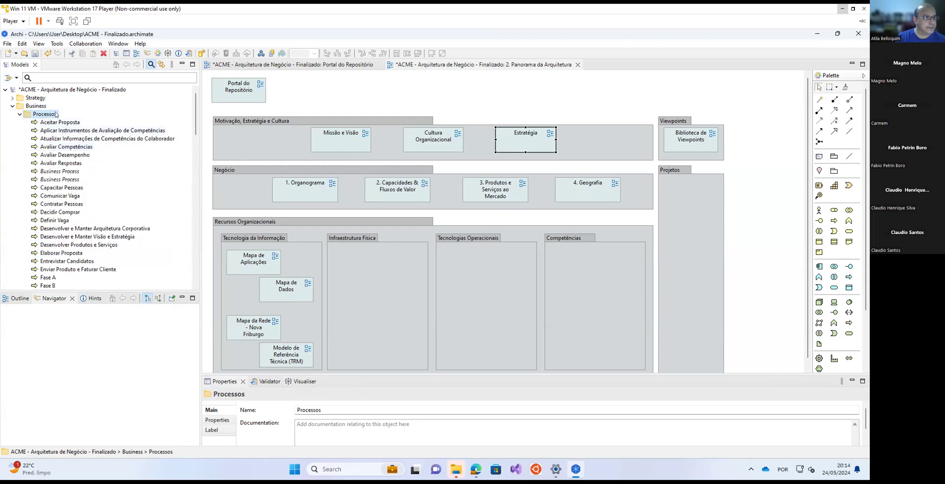
# Collapse the Processos folder in the model tree and check the remaining Business elements.
pyautogui.click(18, 114)
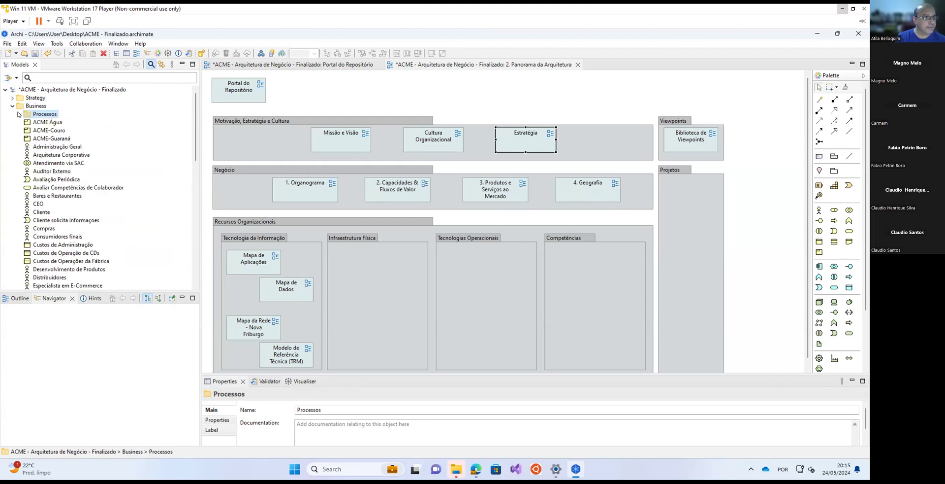
pyautogui.scroll(-1, 22, 111)
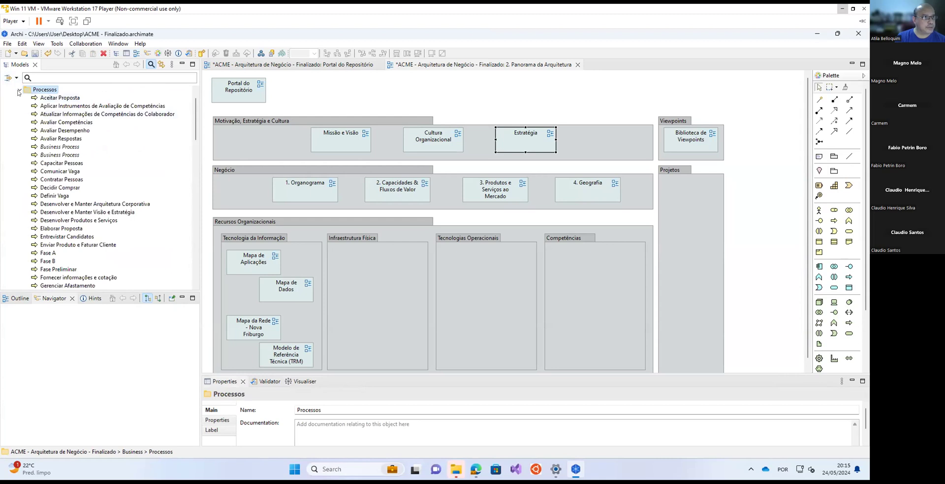
pyautogui.scroll(1, 30, 102)
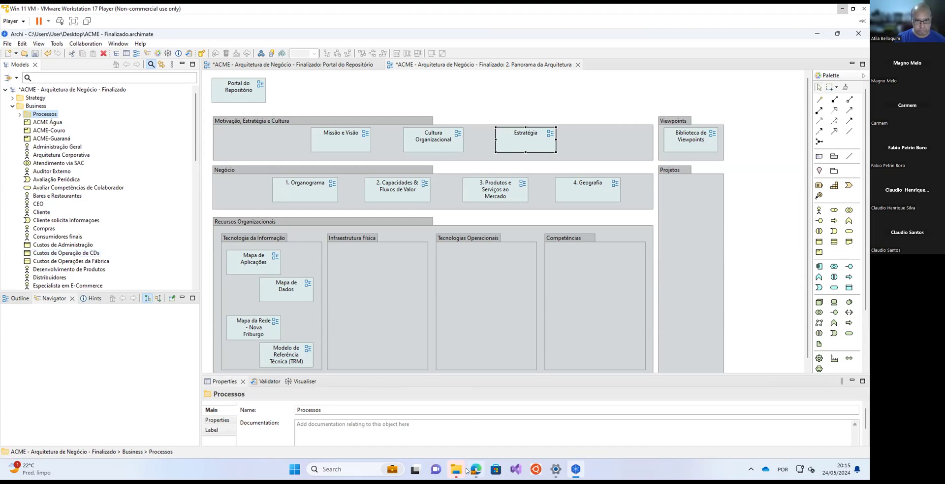
pyautogui.moveTo(465, 468)
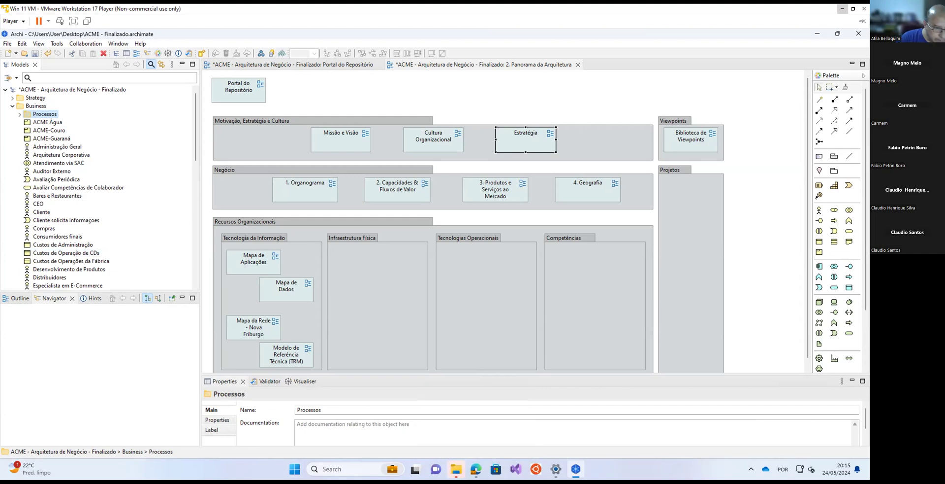
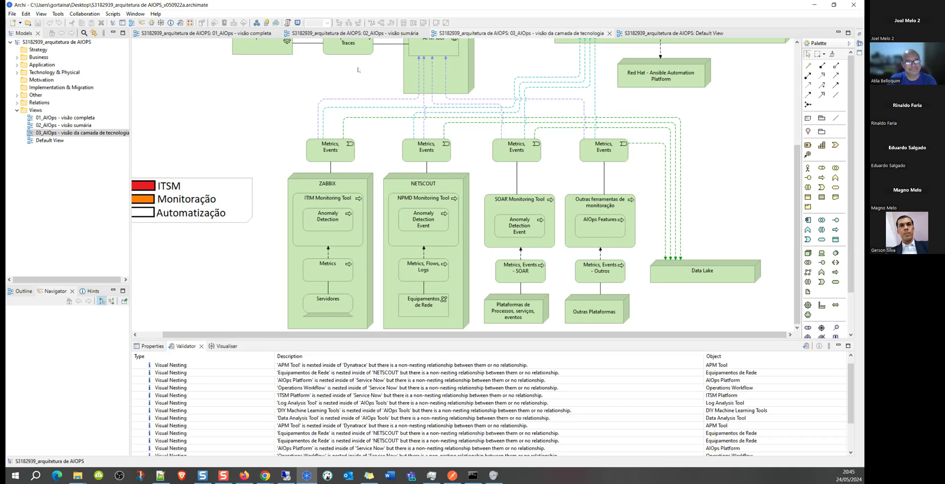
# Collapse the Advice list of the Validator in the AIOPS model and bring up the 01_AIOps - visão completa view.
pyautogui.scroll(-2, 179, 385)
pyautogui.scroll(3, 180, 384)
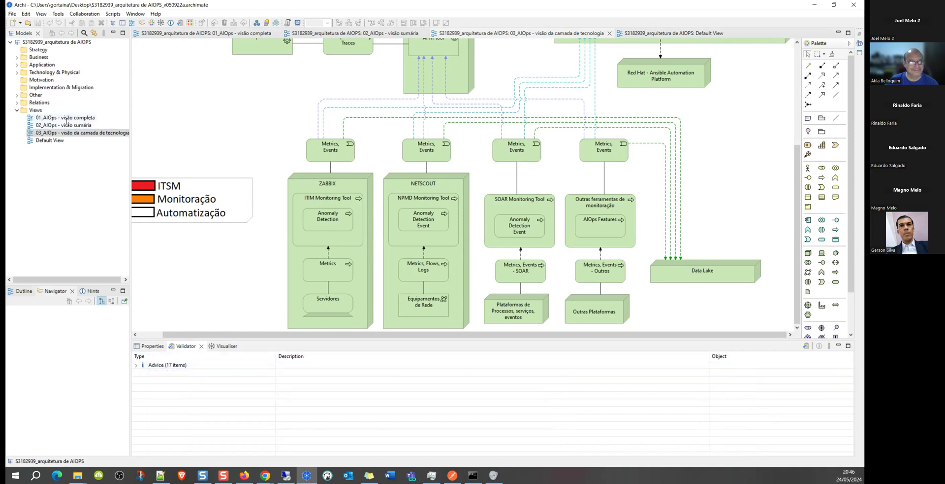
pyautogui.click(67, 118)
pyautogui.doubleClick(66, 119)
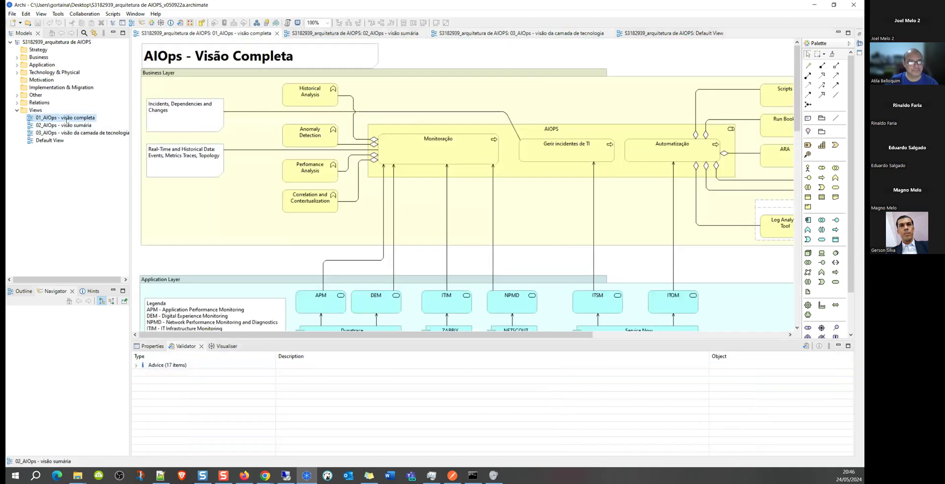
# Examine the business, application and technology layers of the complete AIOps view and expand the Technology & Physical folder.
pyautogui.scroll(-2, 379, 129)
pyautogui.scroll(2, 379, 130)
pyautogui.scroll(-8, 251, 126)
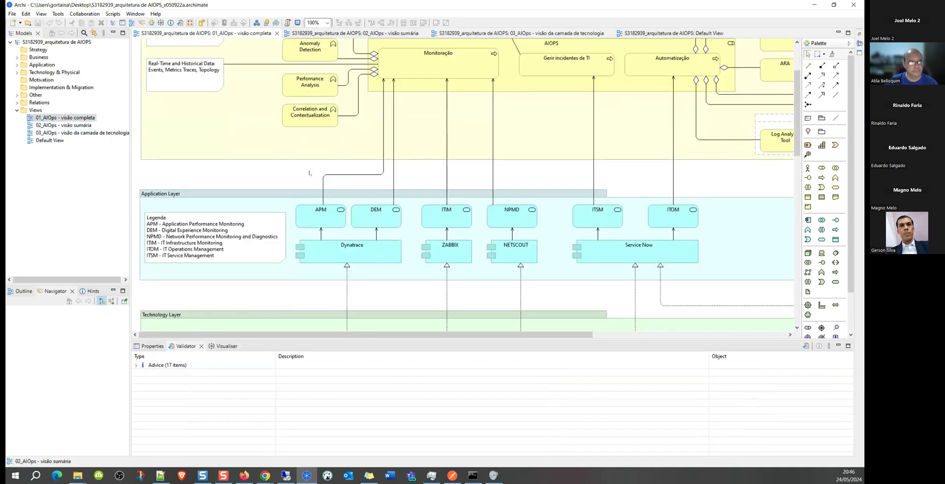
pyautogui.scroll(-16, 310, 173)
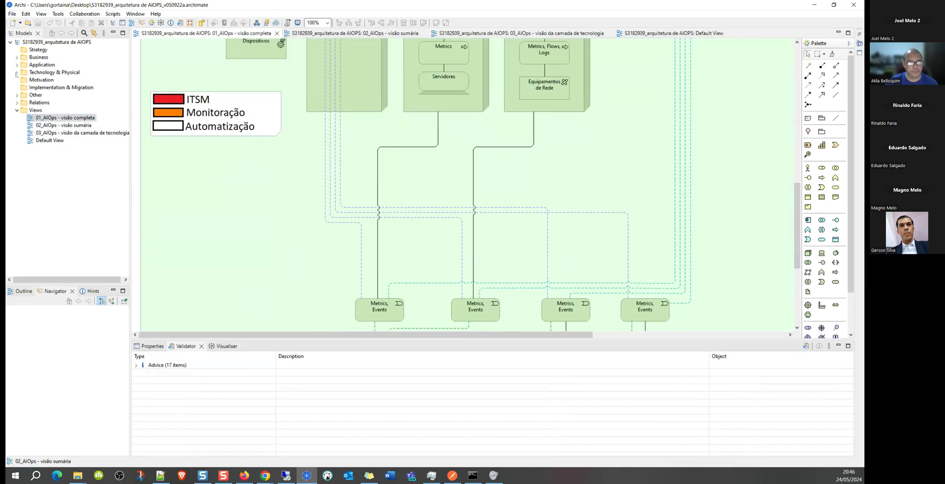
pyautogui.click(17, 73)
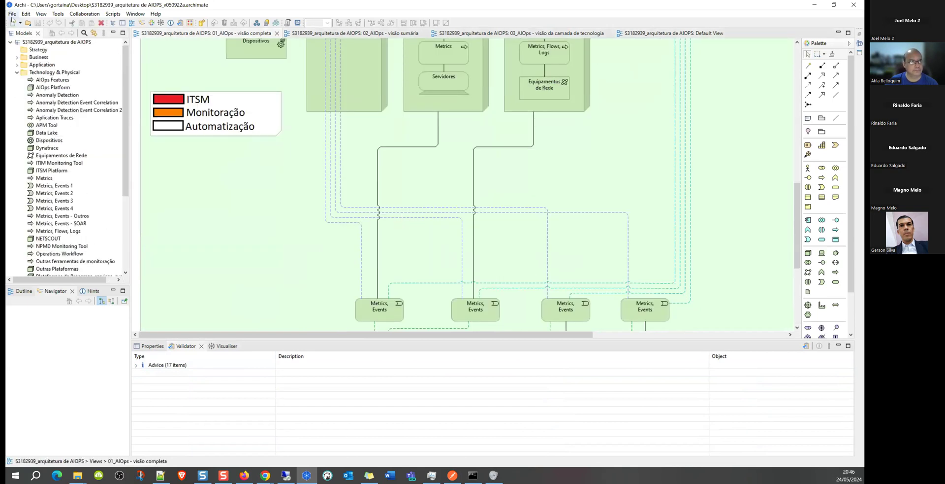
pyautogui.click(12, 15)
pyautogui.moveTo(25, 43)
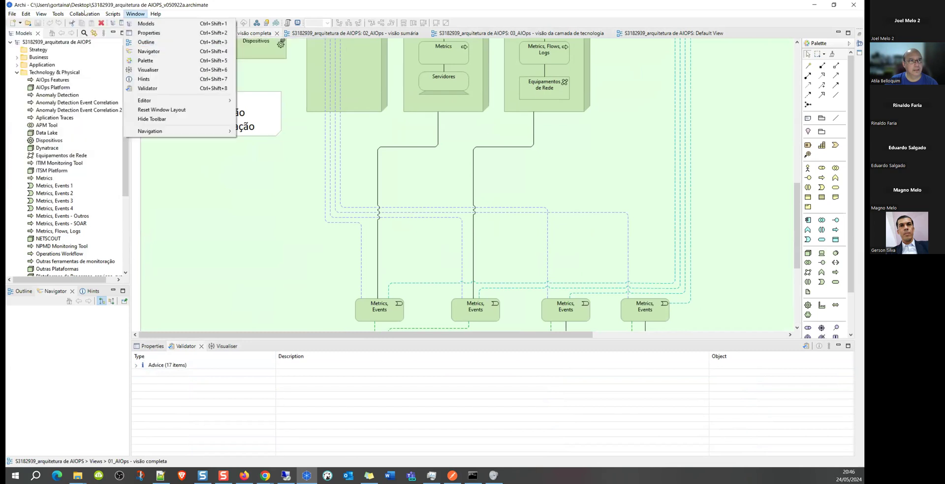
pyautogui.click(22, 33)
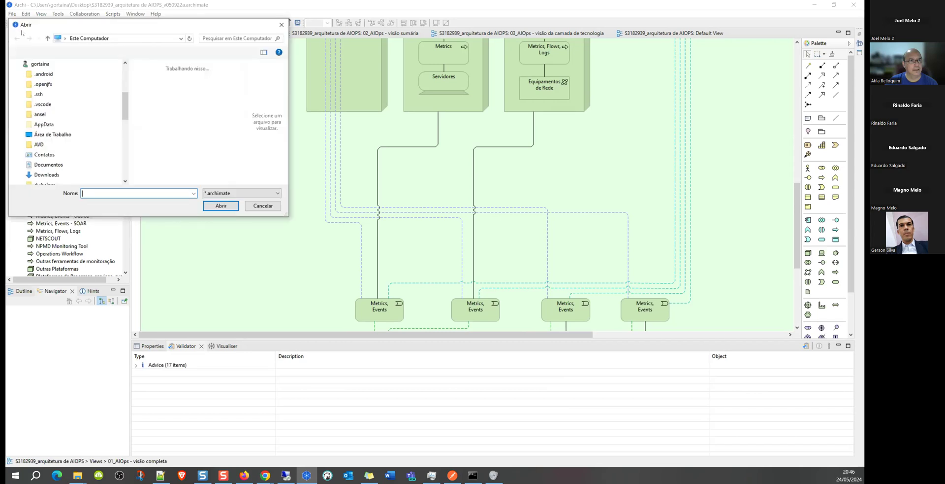
pyautogui.moveTo(242, 103); pyautogui.dragTo(241, 155)
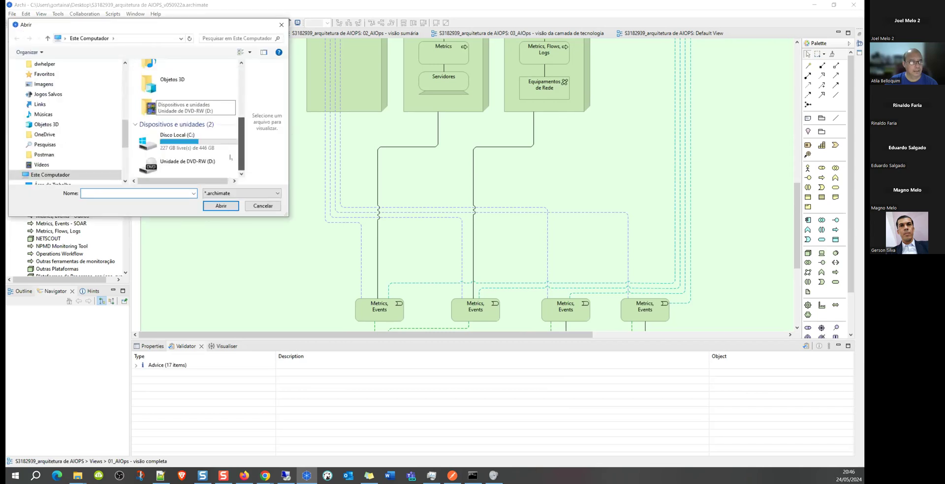
pyautogui.moveTo(125, 142); pyautogui.dragTo(125, 90)
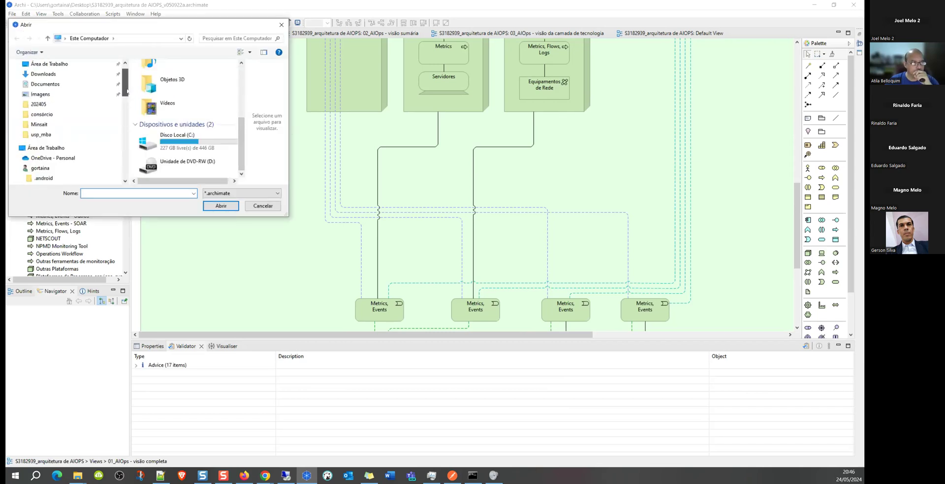
pyautogui.click(49, 64)
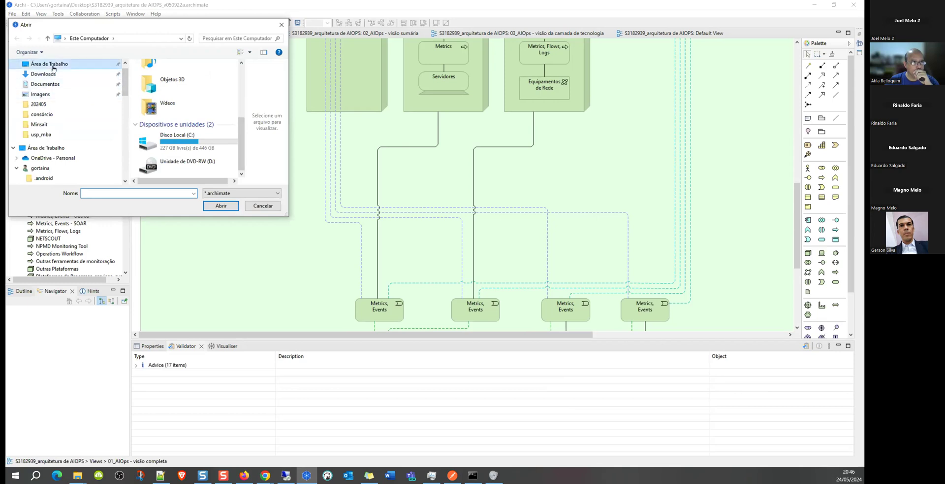
pyautogui.scroll(-1, 229, 153)
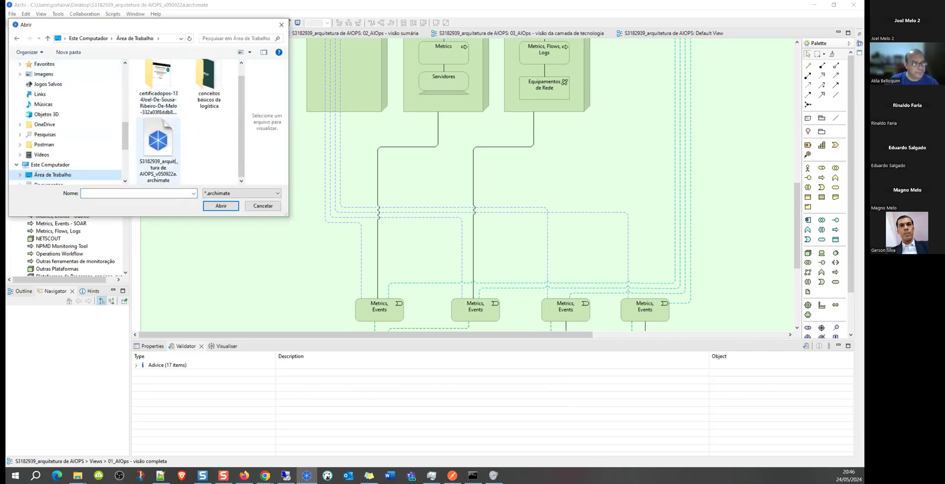
pyautogui.click(266, 206)
pyautogui.click(267, 206)
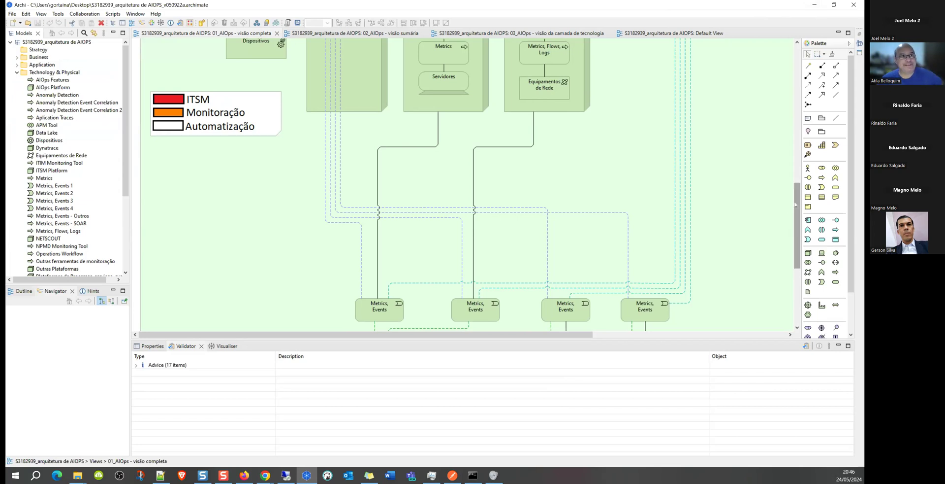
# Examine the Technology Layer of the complete AIOps view down to the Data Lake and bring up the Visualiser.
pyautogui.moveTo(797, 204); pyautogui.dragTo(787, 255)
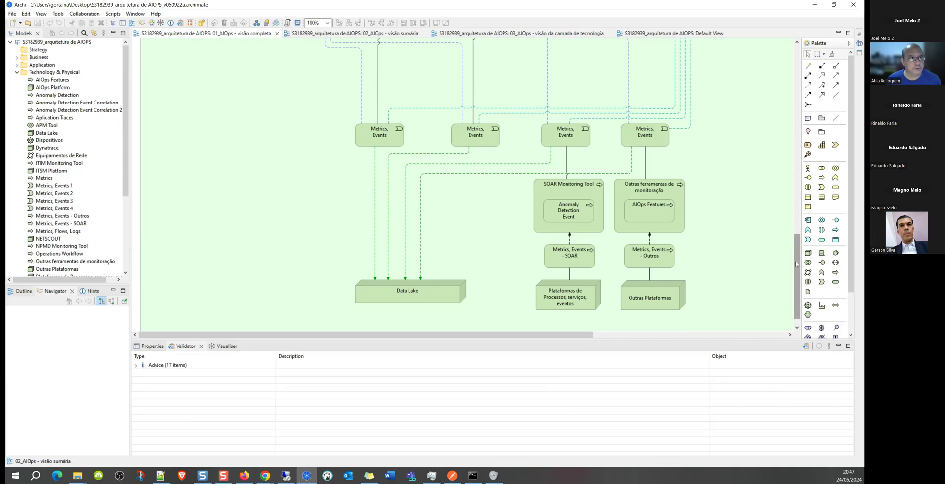
pyautogui.moveTo(797, 264); pyautogui.dragTo(798, 164)
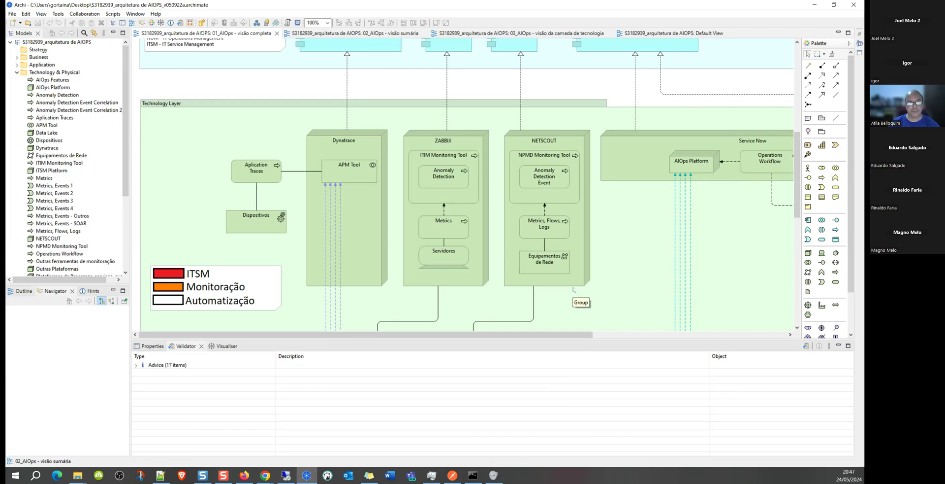
pyautogui.click(219, 346)
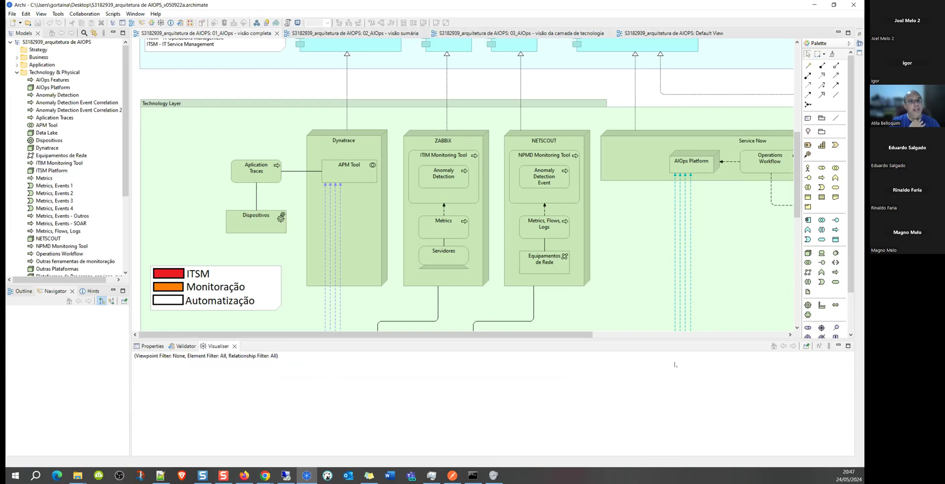
pyautogui.moveTo(797, 183); pyautogui.dragTo(797, 186)
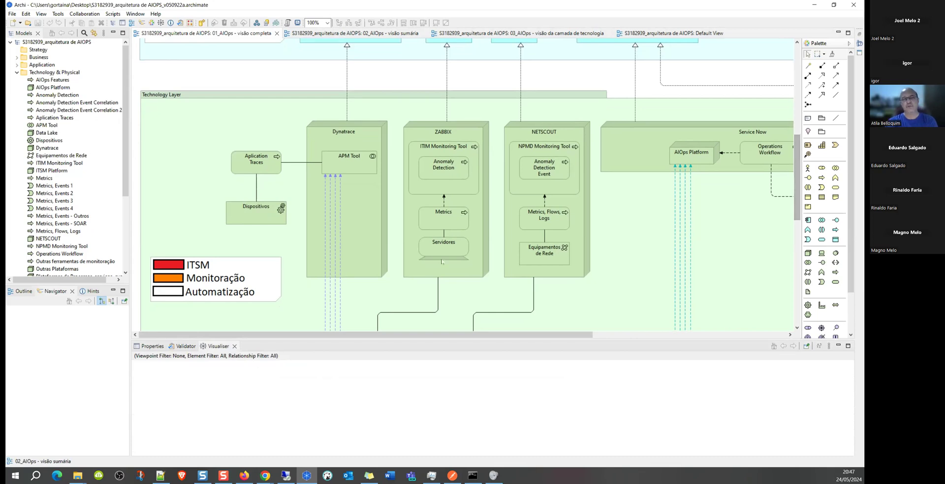
# Switch to the Archi Patreon page in Chrome, review the Archi and jArchi plug-in posts, and bring up the membership details.
pyautogui.moveTo(270, 477)
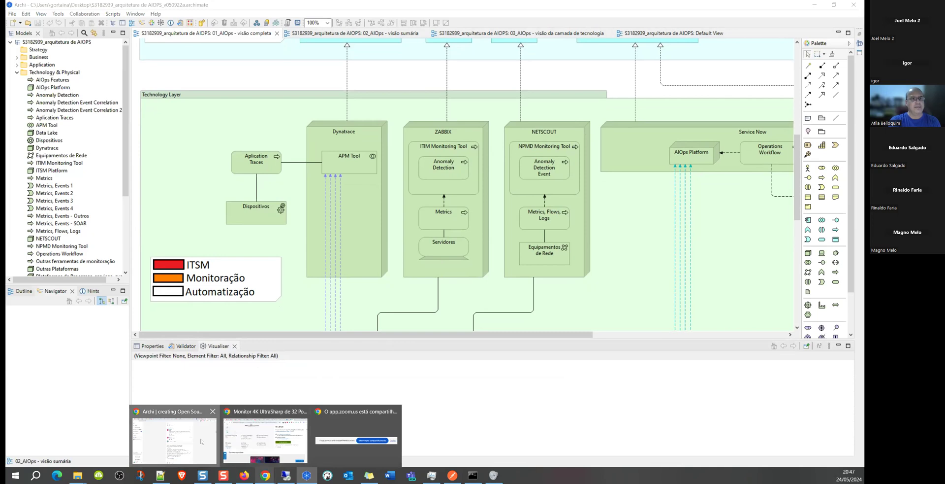
pyautogui.click(175, 436)
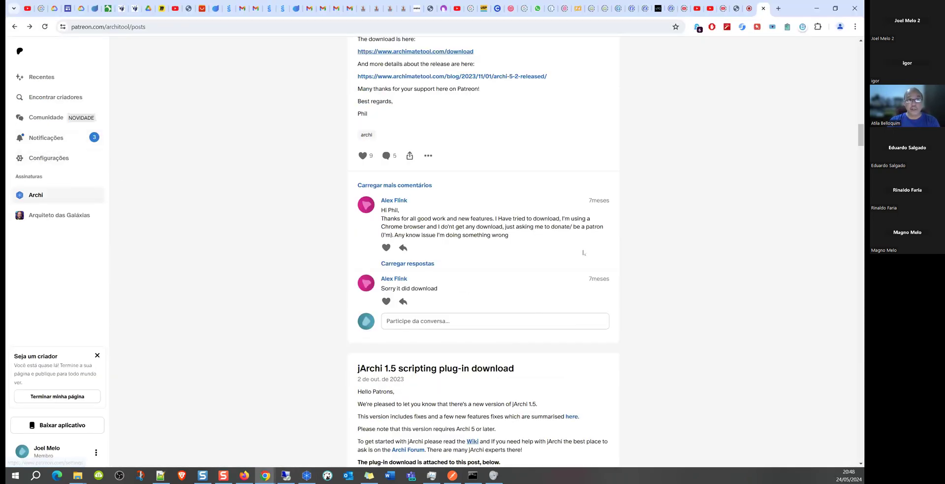
pyautogui.scroll(3, 583, 251)
pyautogui.scroll(5, 583, 252)
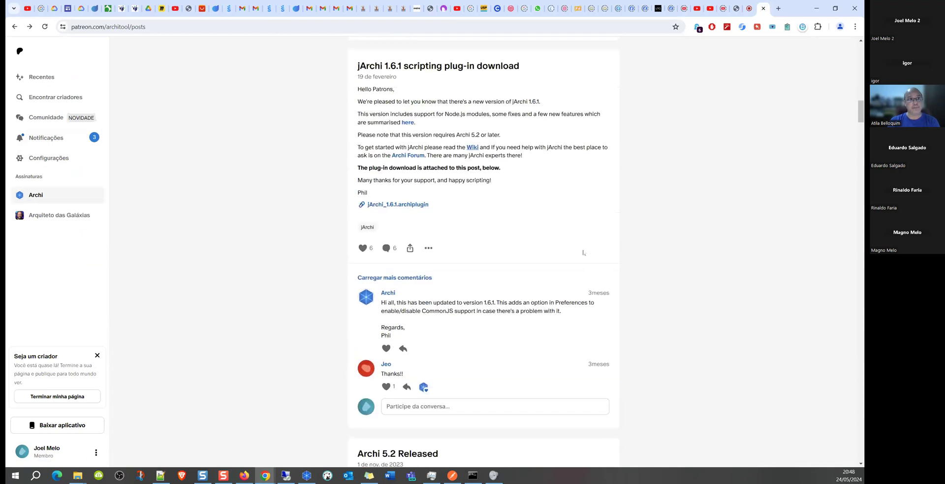
pyautogui.scroll(3, 583, 252)
pyautogui.scroll(2, 583, 252)
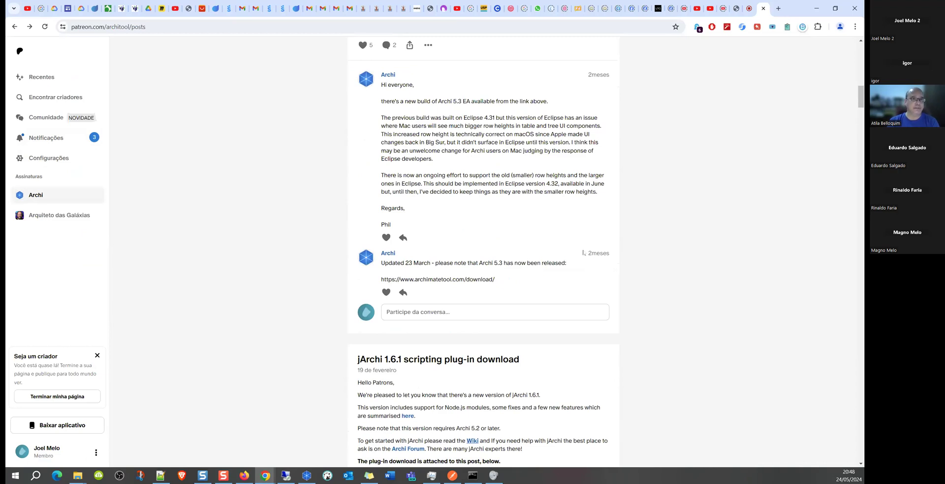
pyautogui.scroll(5, 583, 252)
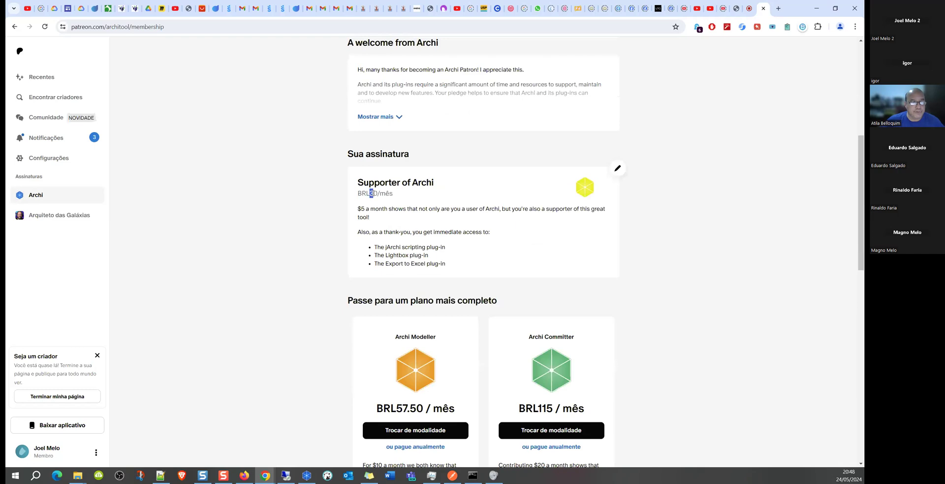
# Examine the Supporter of Archi plug-in benefits and compare the membership tiers from Archi Modeller through Sensei.
pyautogui.scroll(-2, 705, 300)
pyautogui.click(705, 300)
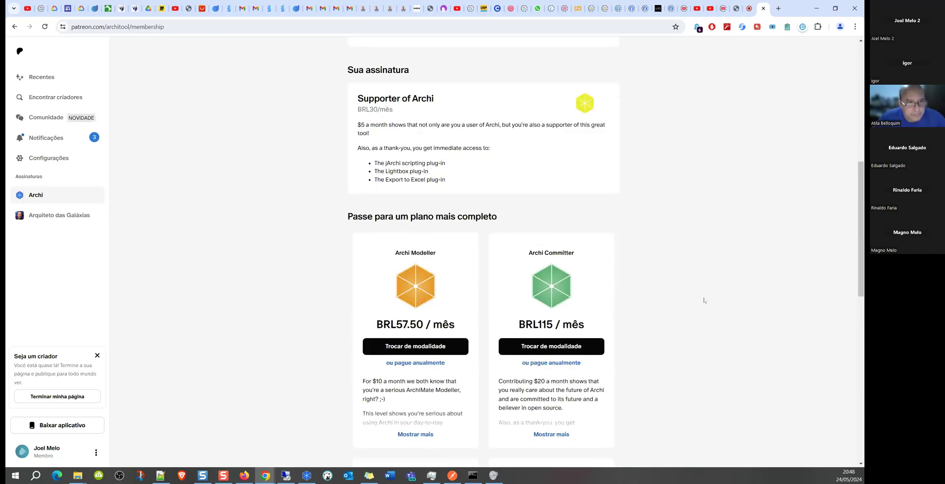
pyautogui.scroll(-1, 705, 300)
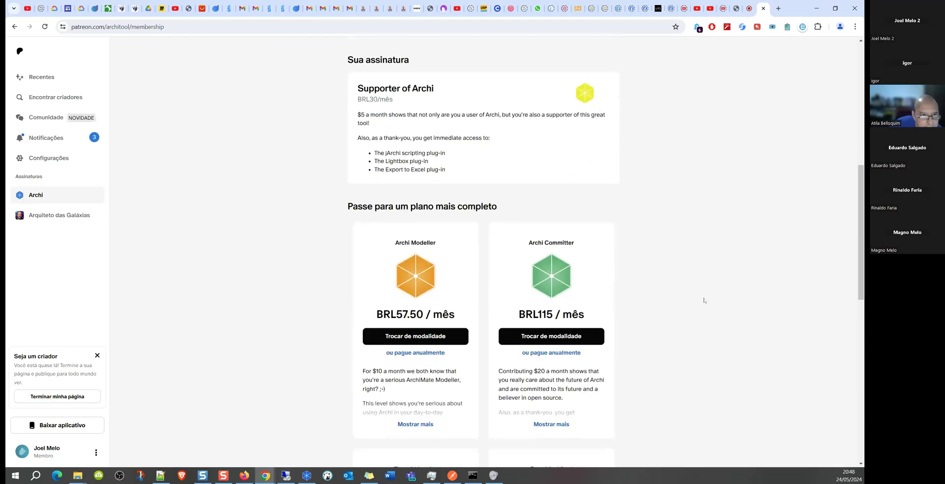
pyautogui.scroll(-1, 706, 300)
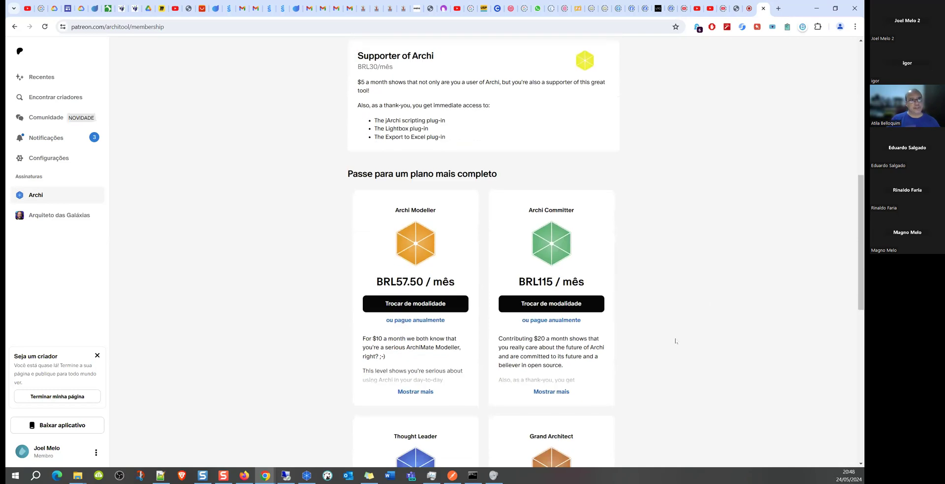
pyautogui.scroll(-1, 676, 341)
pyautogui.scroll(-1, 676, 340)
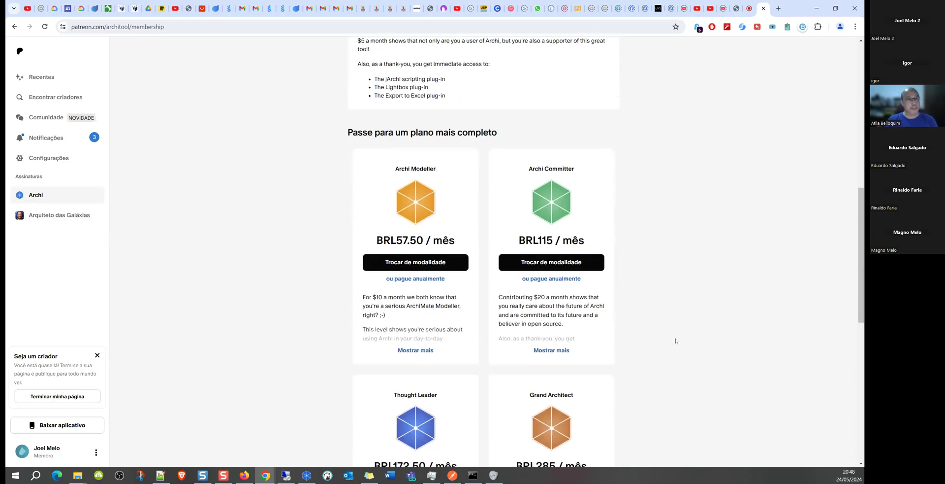
pyautogui.scroll(-5, 676, 341)
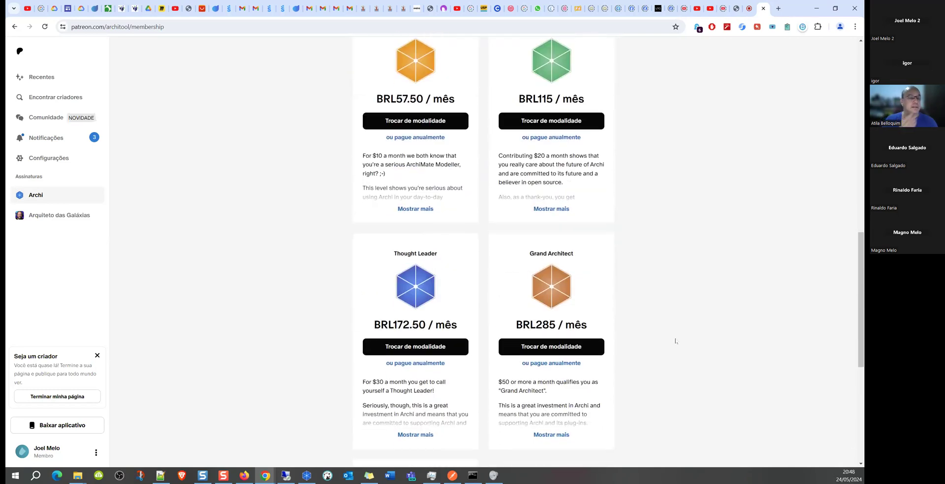
pyautogui.scroll(-3, 676, 341)
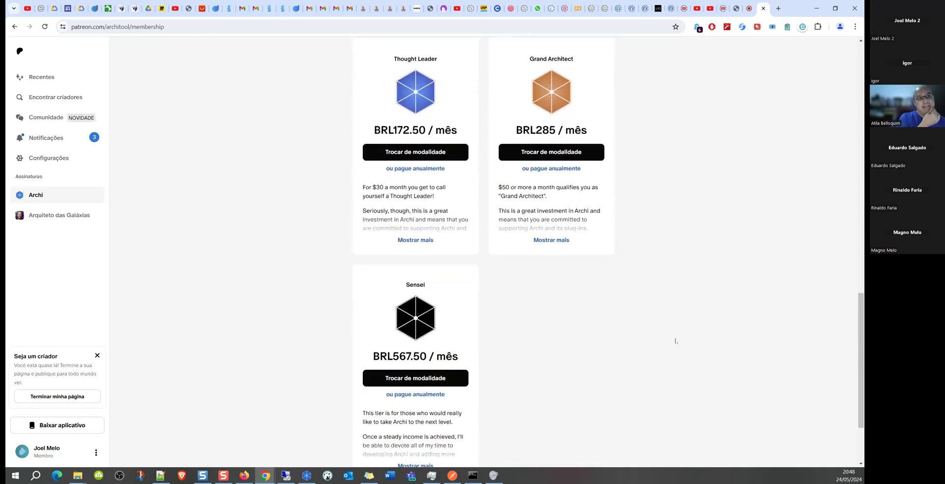
pyautogui.scroll(-2, 676, 340)
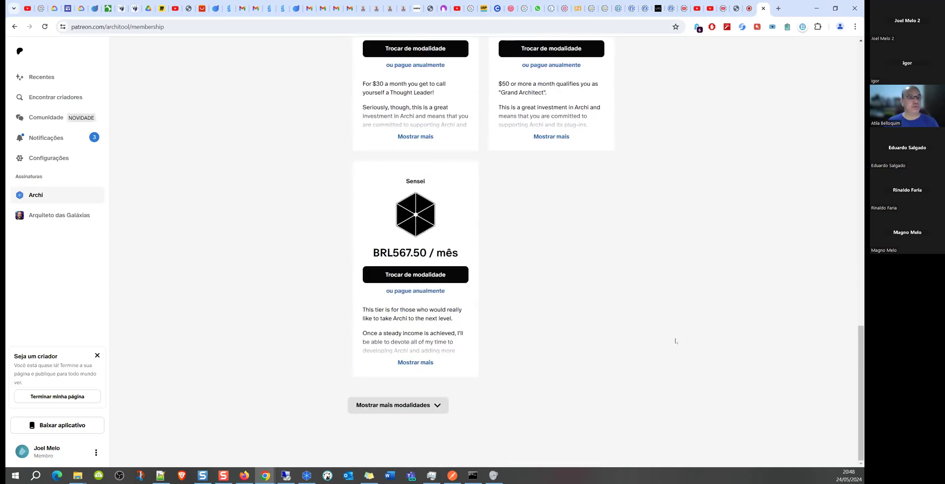
pyautogui.scroll(3, 676, 341)
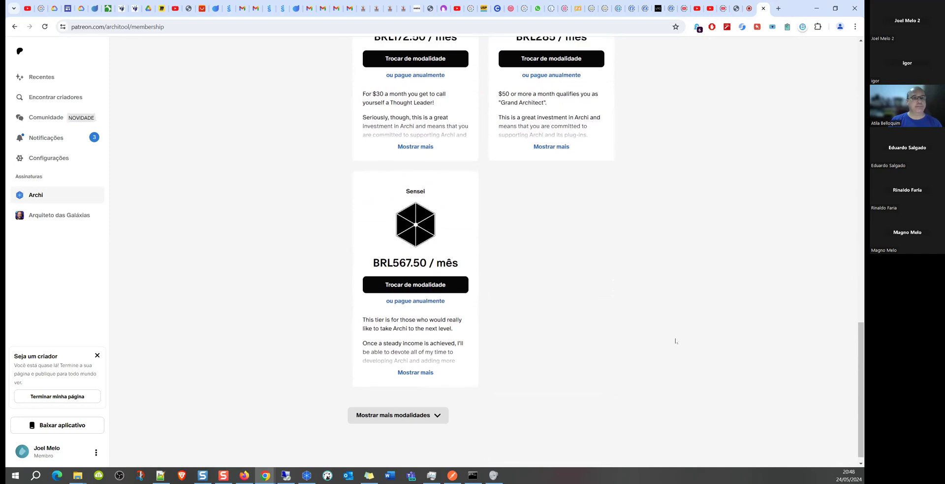
pyautogui.scroll(5, 676, 341)
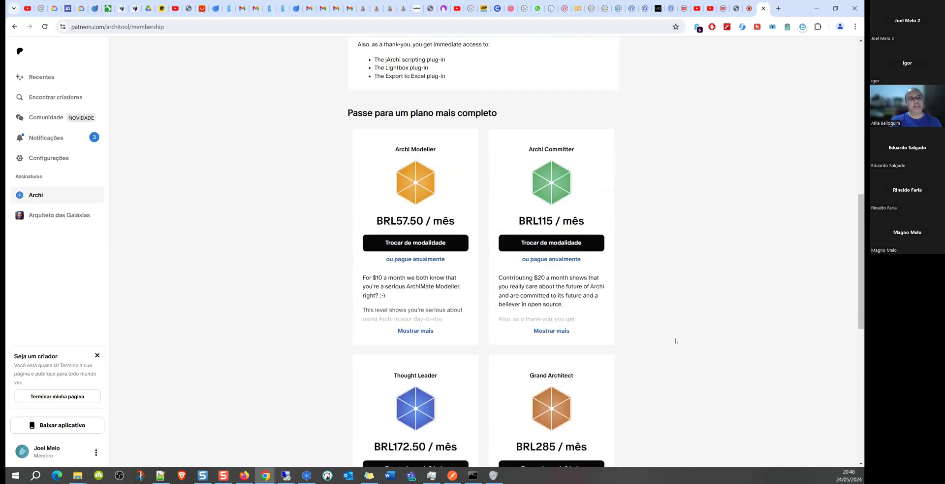
pyautogui.scroll(1, 676, 341)
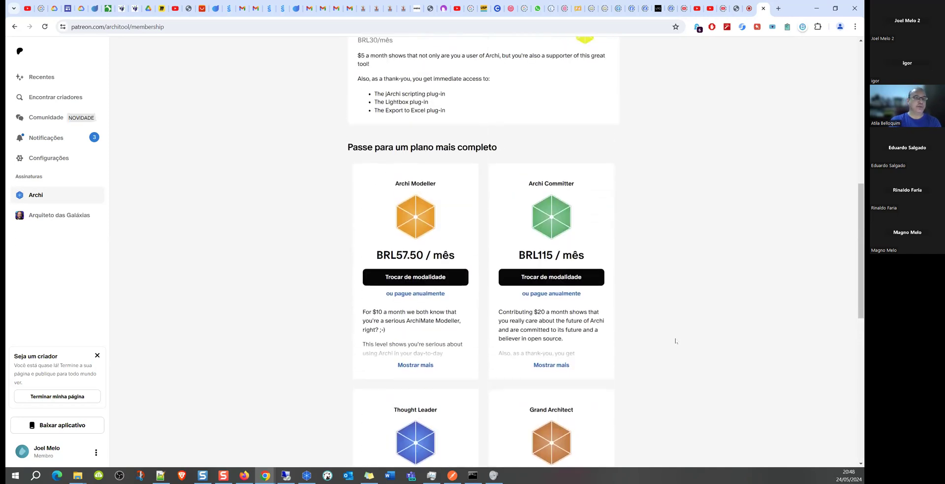
pyautogui.scroll(5, 676, 341)
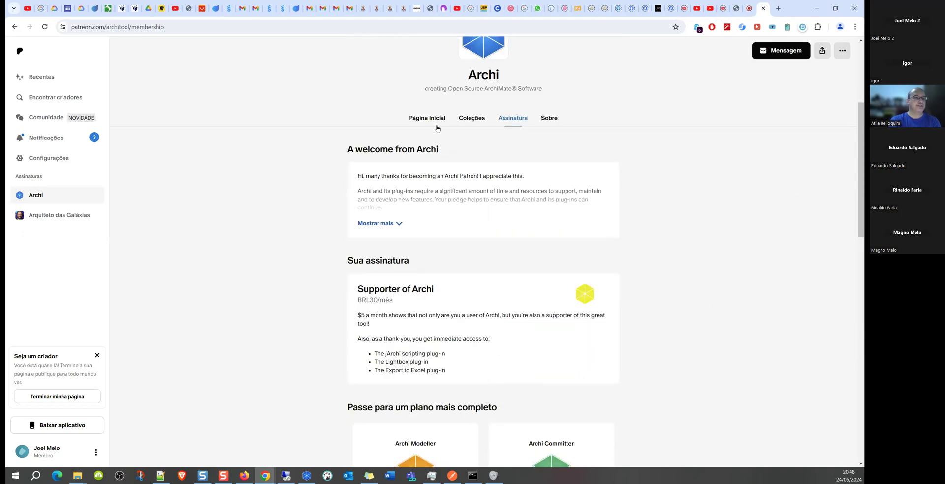
# Check Archi's collections and latest posts on Patreon and switch back to the Archi application.
pyautogui.click(464, 119)
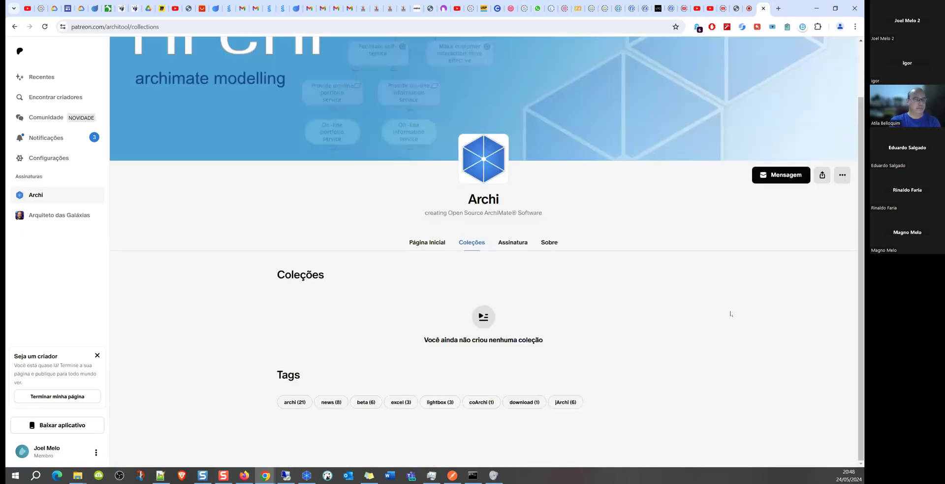
pyautogui.click(434, 246)
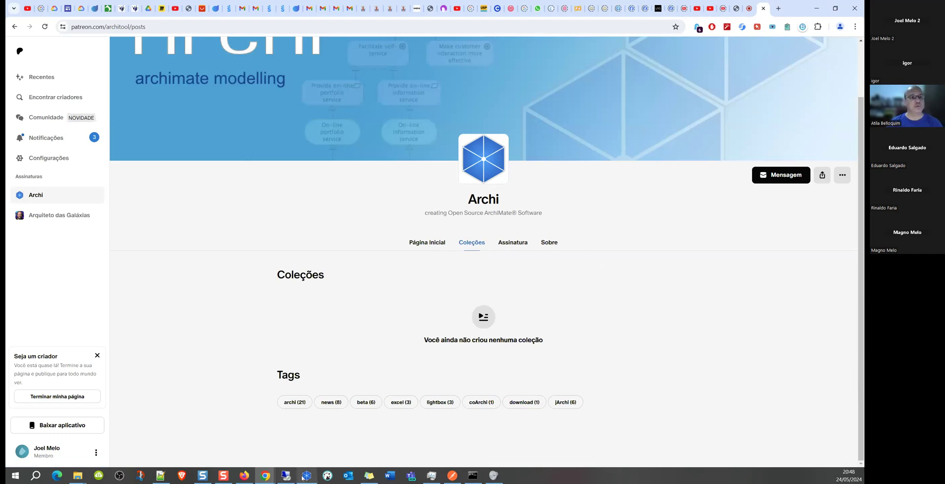
pyautogui.moveTo(303, 478)
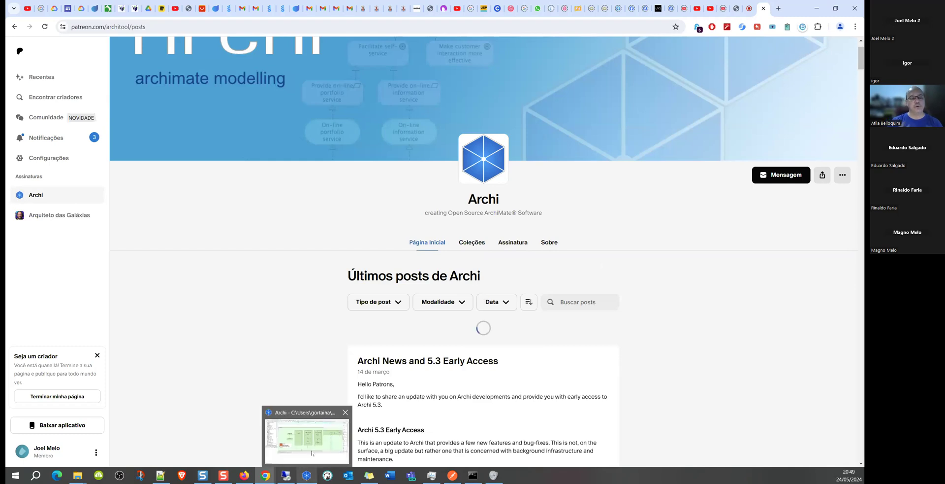
pyautogui.click(311, 452)
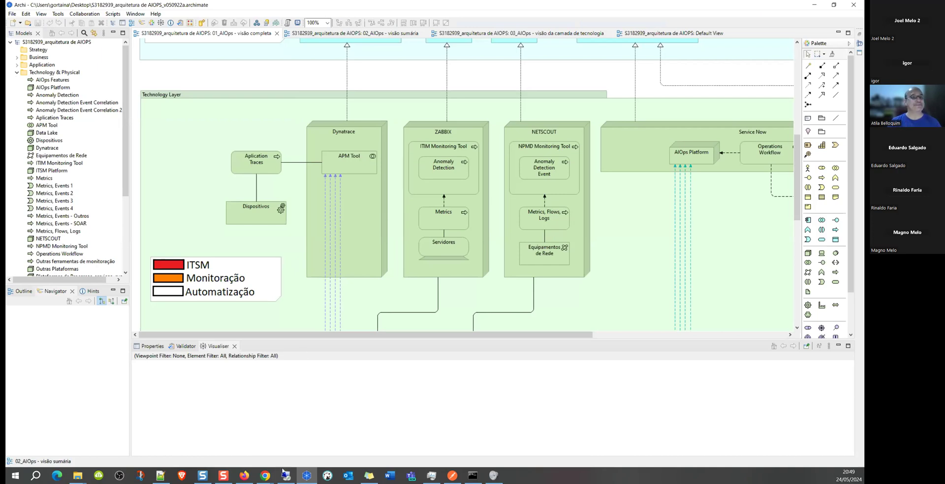
# Generate an HTML report of the AIOPS architecture model into a new folder named teste inside Documentos.
pyautogui.moveTo(284, 474)
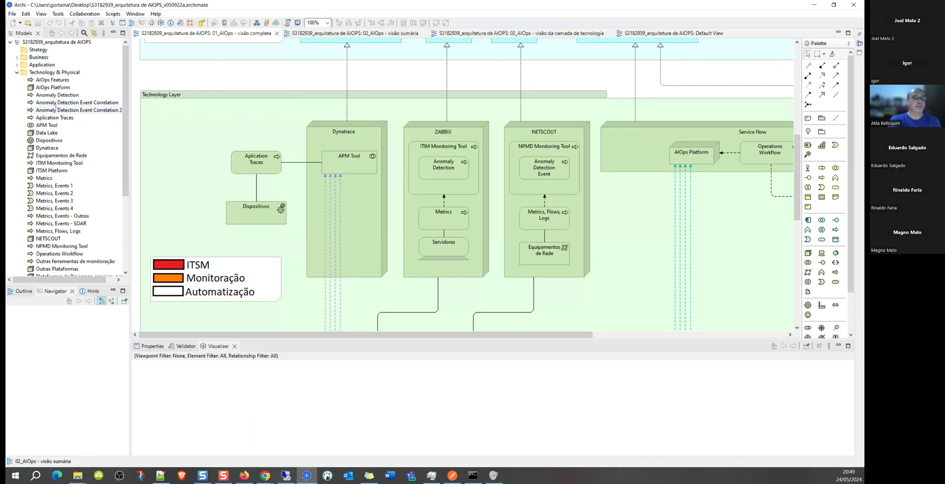
pyautogui.click(12, 14)
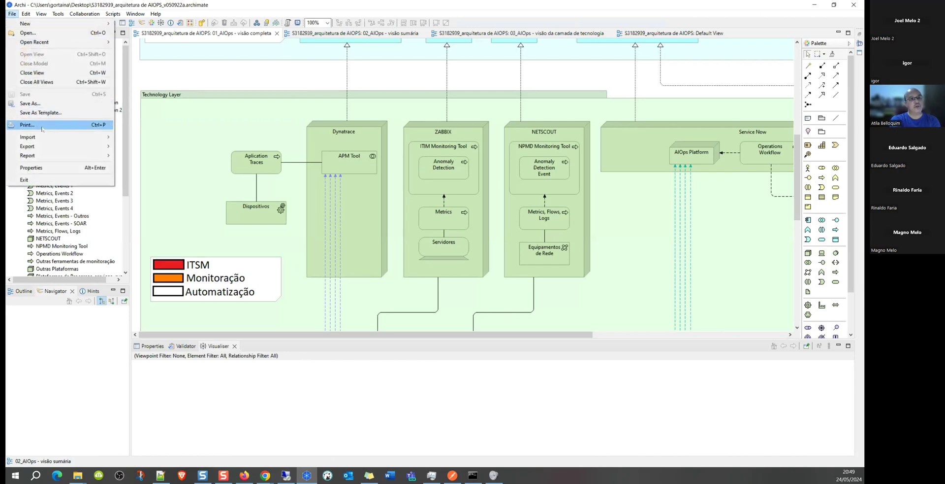
pyautogui.moveTo(39, 149)
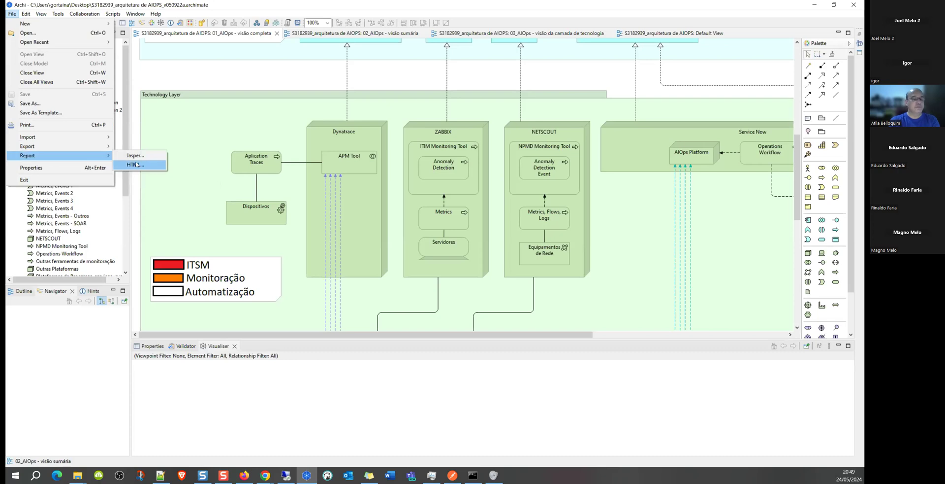
pyautogui.click(137, 164)
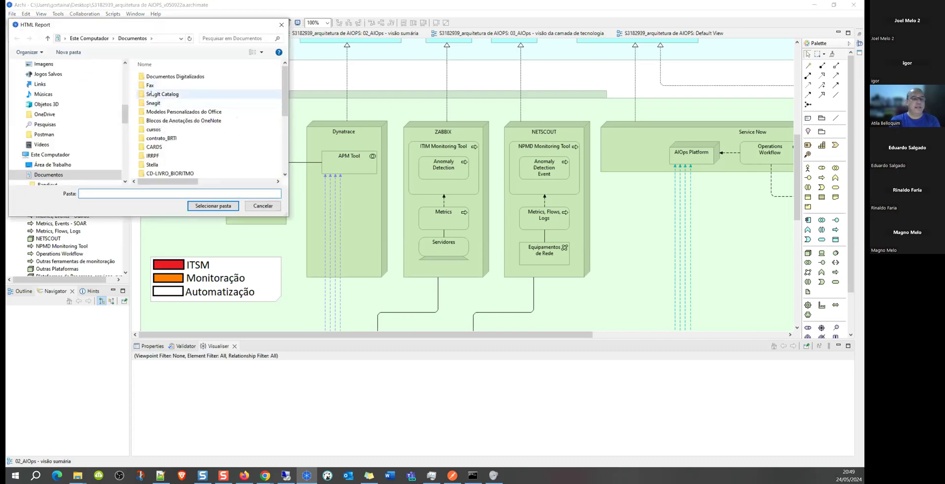
pyautogui.click(68, 52)
pyautogui.write('teste')
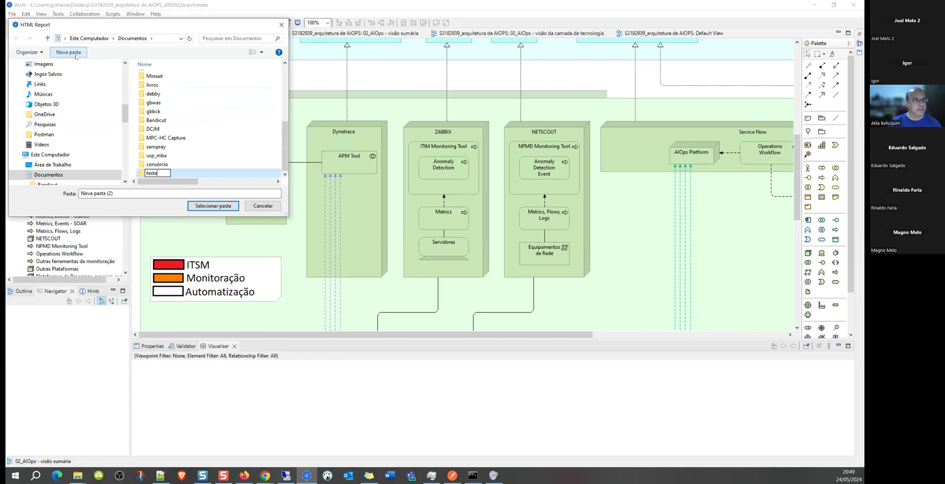
pyautogui.press('Return')
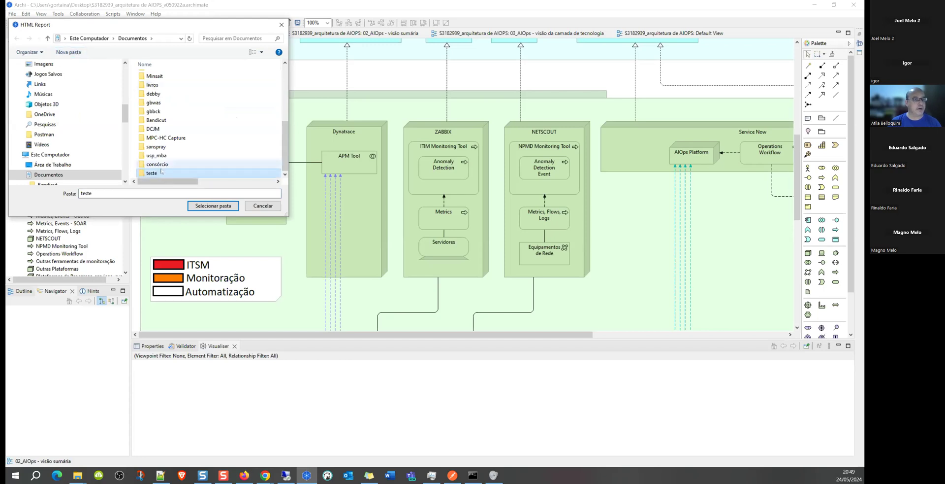
pyautogui.doubleClick(153, 174)
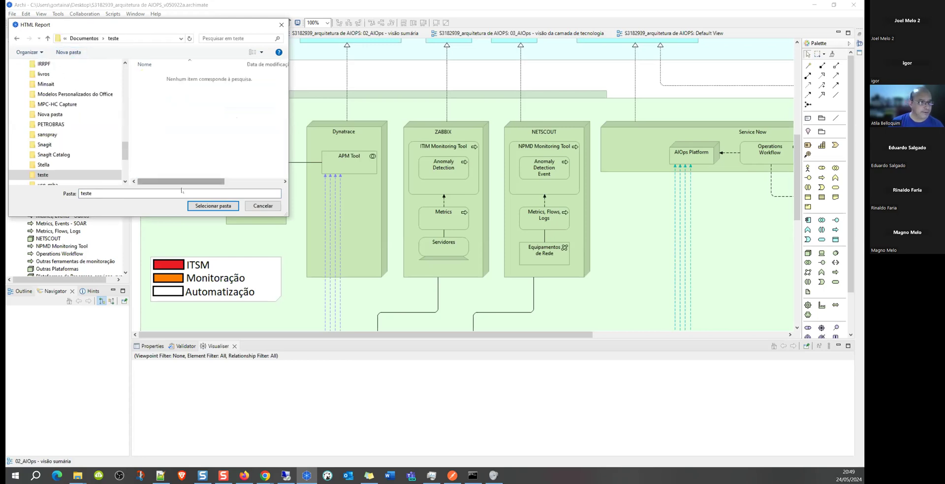
pyautogui.click(207, 204)
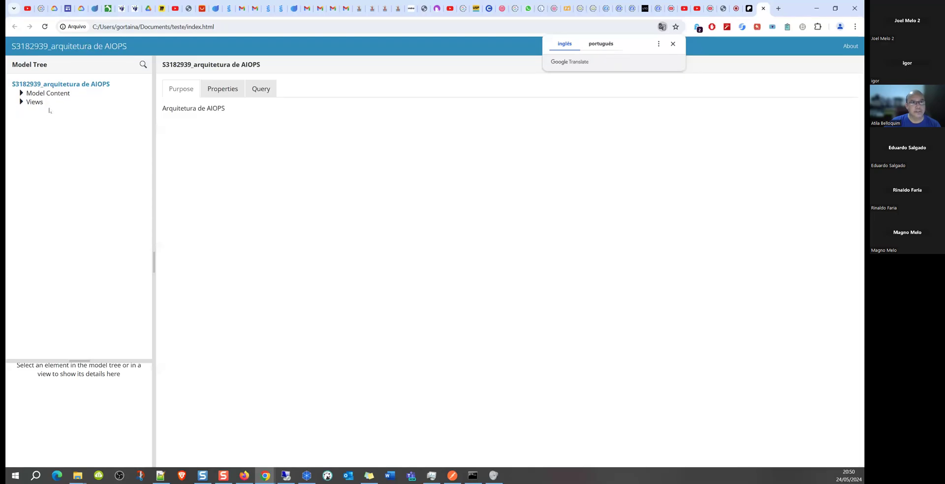
# Review the model's Properties, Query and Purpose sections in the generated HTML report.
pyautogui.click(216, 92)
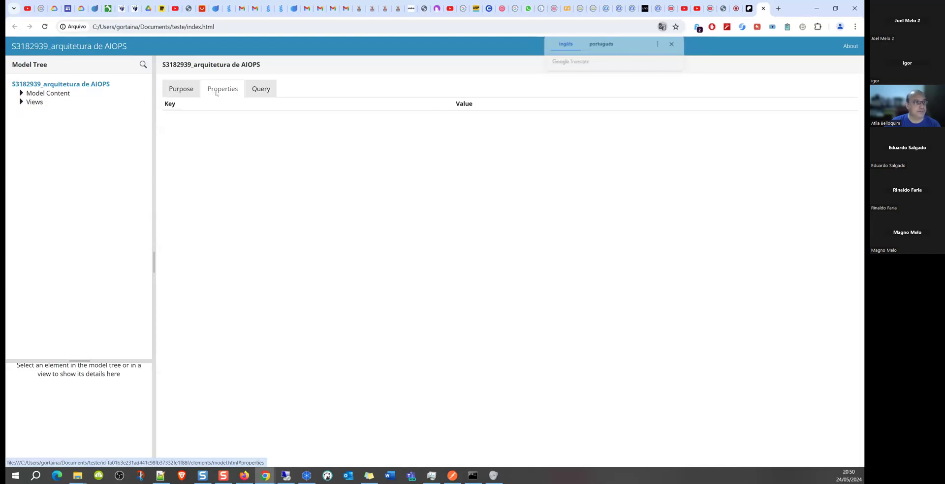
pyautogui.click(260, 91)
pyautogui.click(182, 90)
# Open the report's 01_AIOps - visão completa view and examine its Technology Layer down to the Data Lake.
pyautogui.click(21, 102)
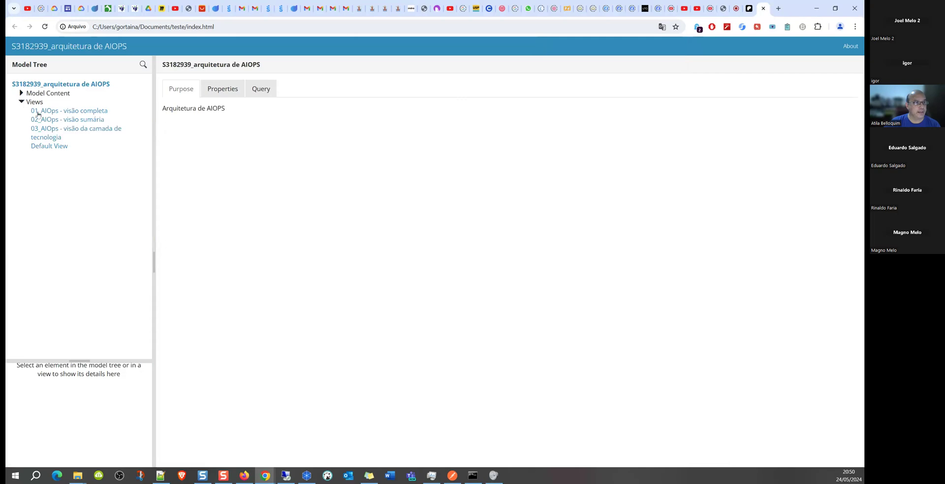
pyautogui.click(48, 113)
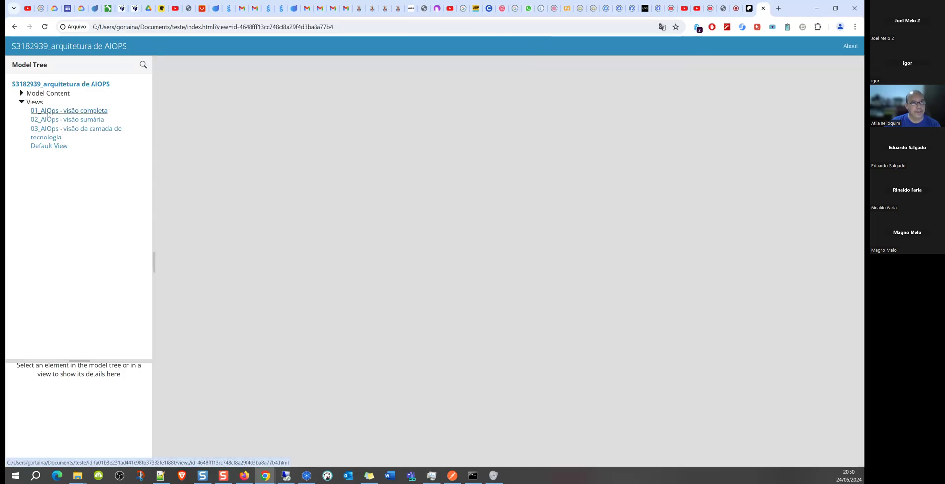
pyautogui.scroll(-4, 174, 225)
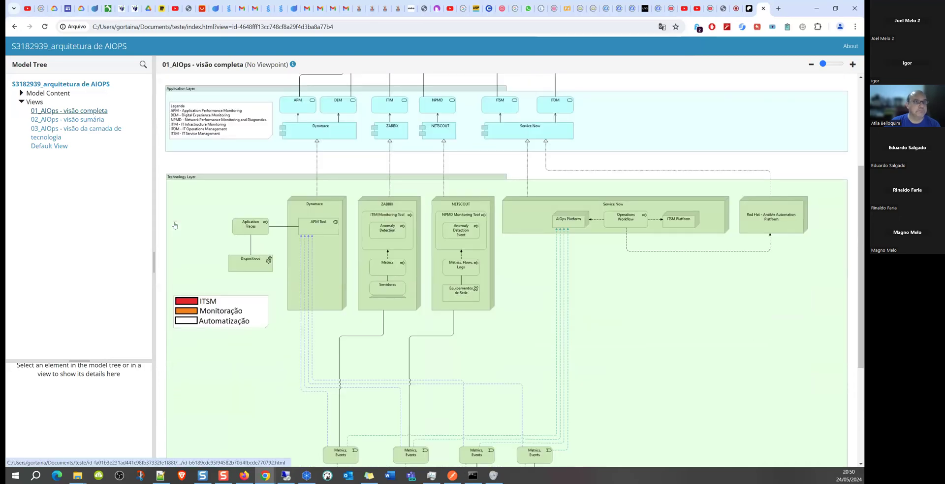
pyautogui.scroll(-1, 175, 225)
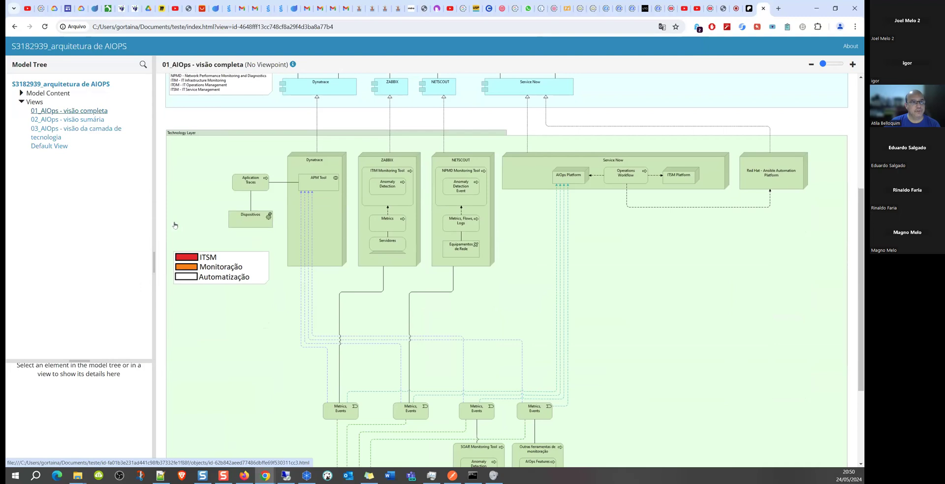
pyautogui.scroll(-3, 175, 225)
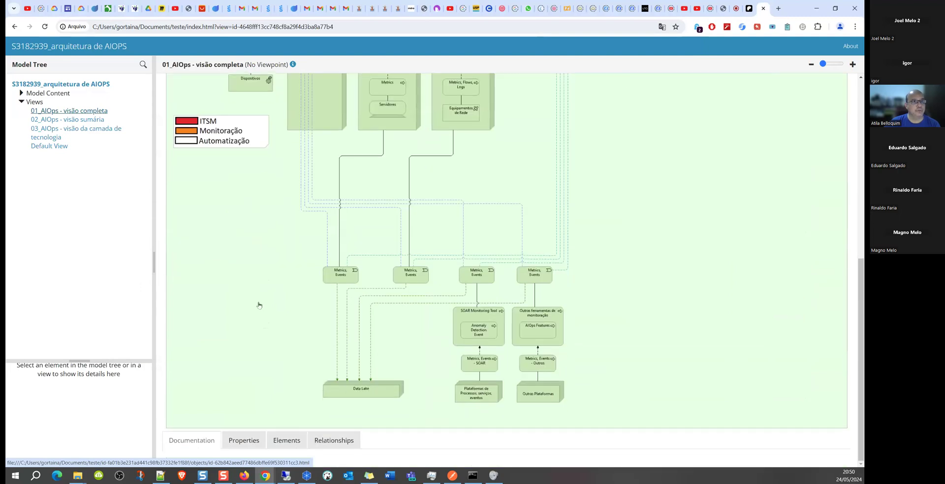
pyautogui.scroll(1, 259, 305)
pyautogui.scroll(1, 259, 304)
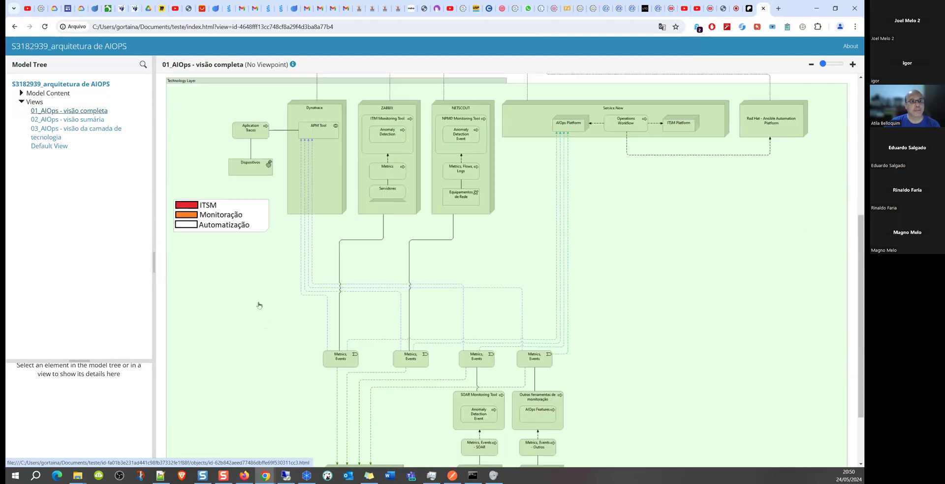
# Show the details of the Dynatrace node in the Technology Layer, and switch to the Zoom meeting page.
pyautogui.scroll(4, 259, 305)
pyautogui.click(299, 280)
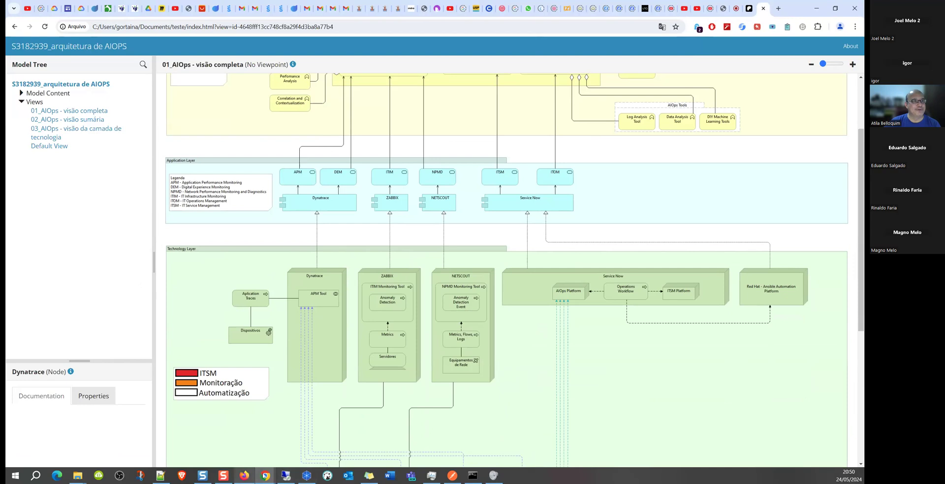
pyautogui.click(736, 10)
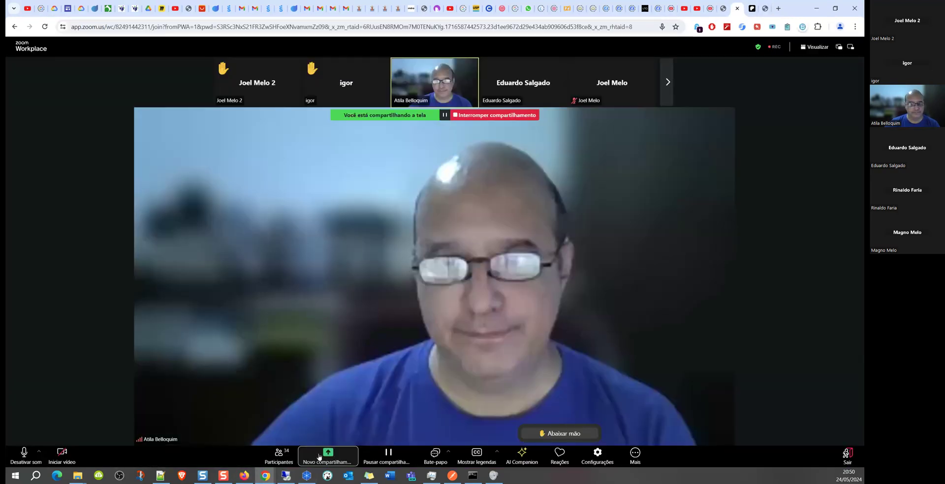